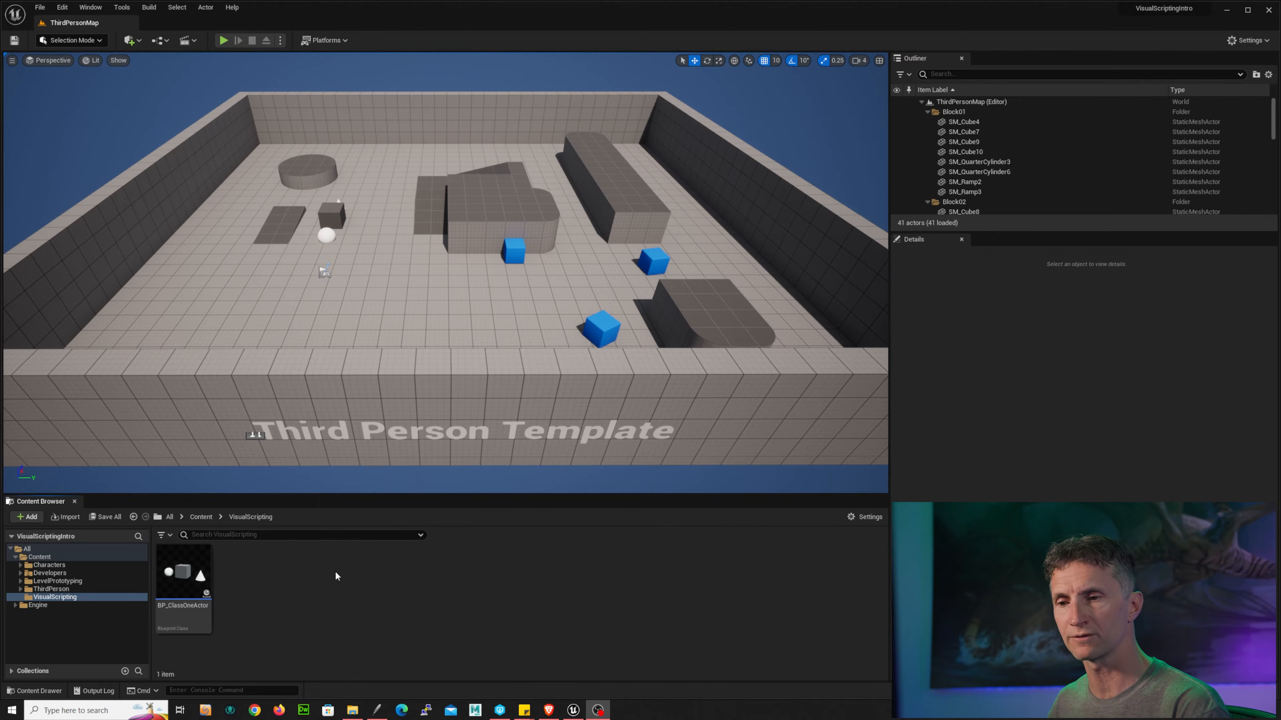
Step: Create an Actor-based Blueprint Class in the VisualScripting folder named BP_HouseTemplate
right_click(305, 570)
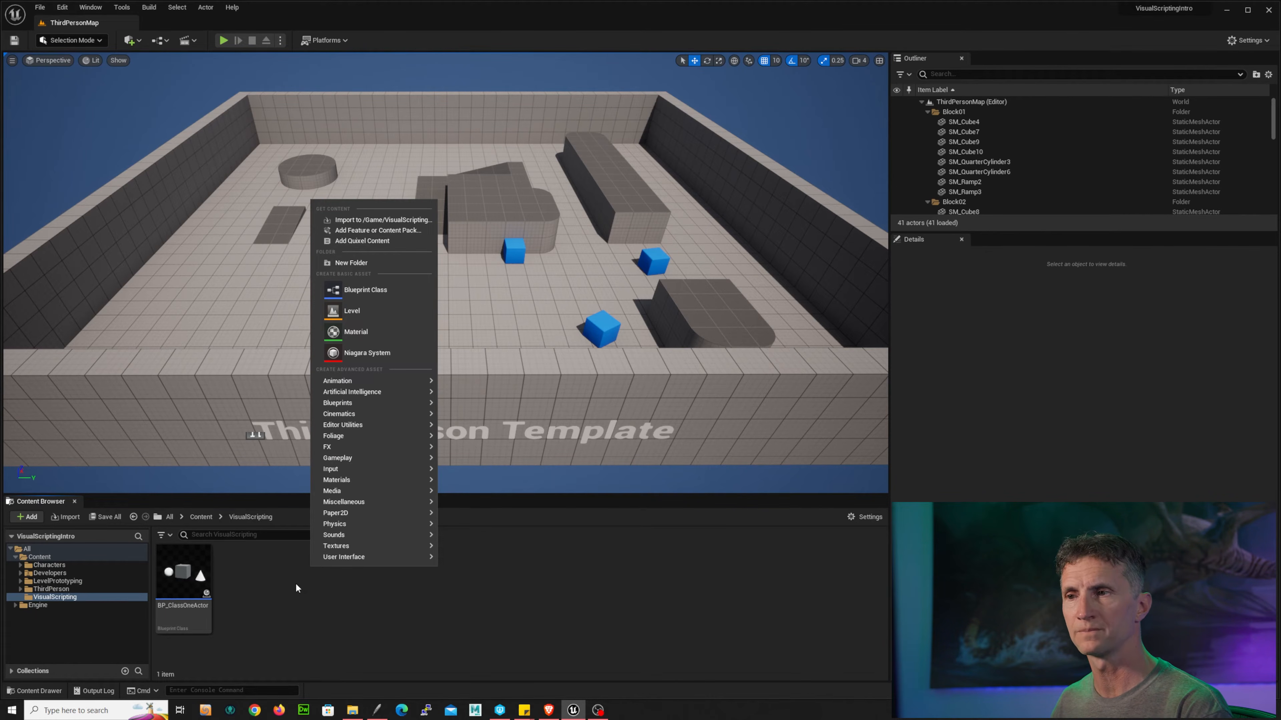
click(406, 297)
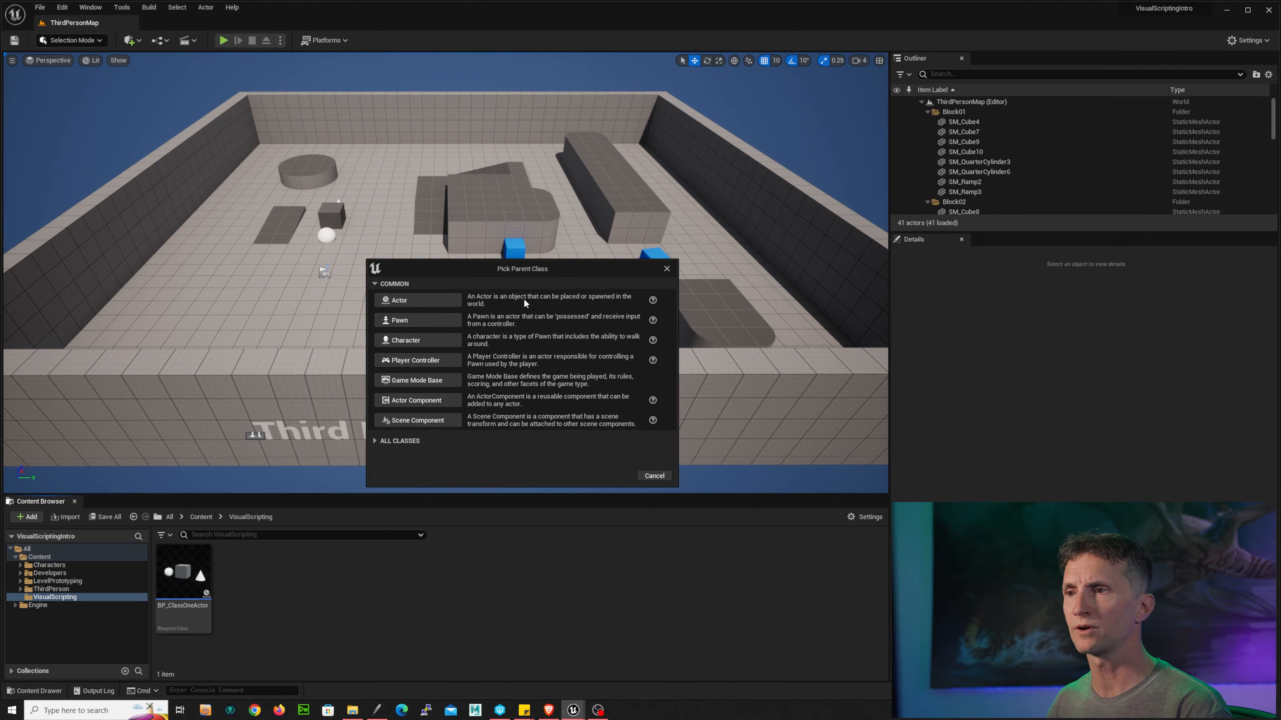
click(416, 301)
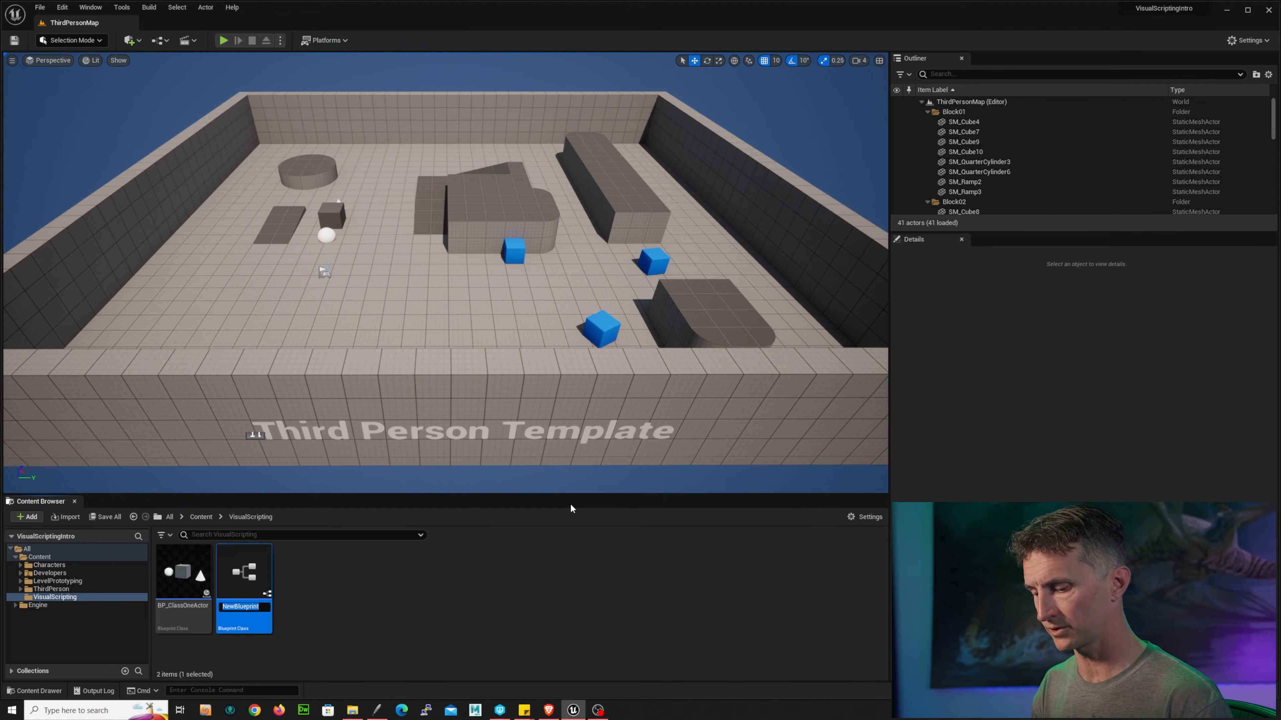
text(BP)
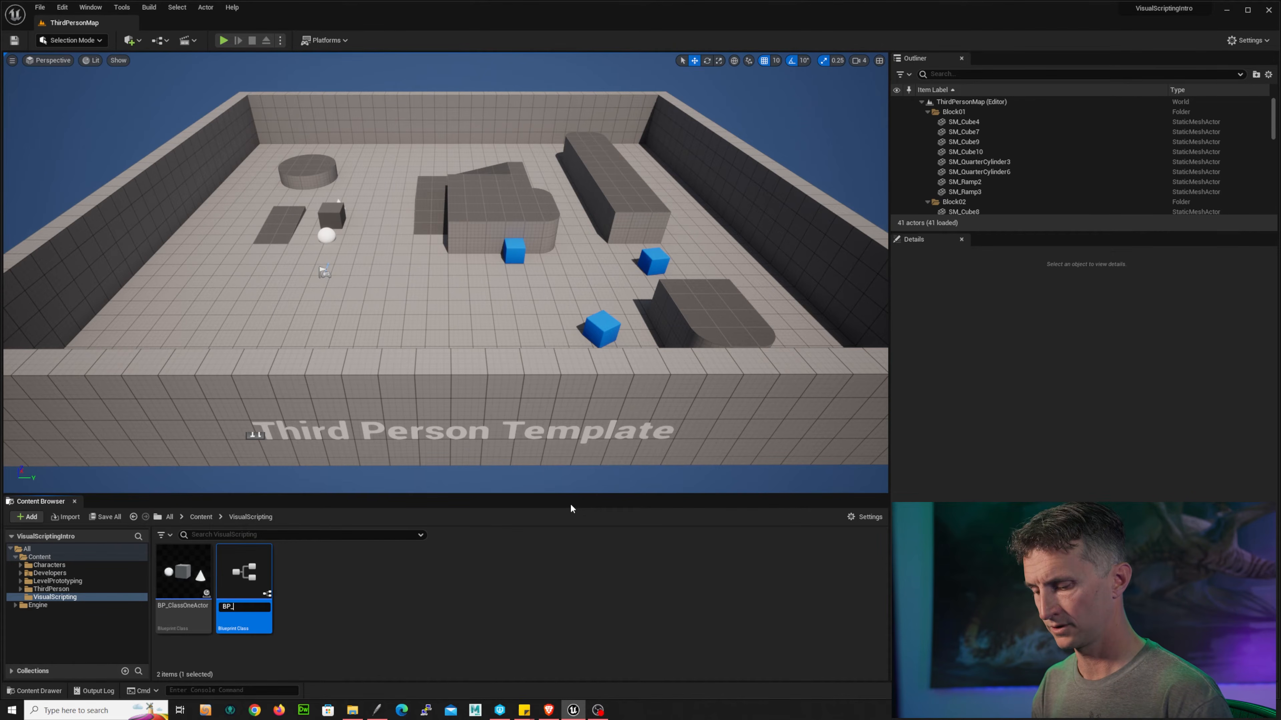
text(_HouseTemplate)
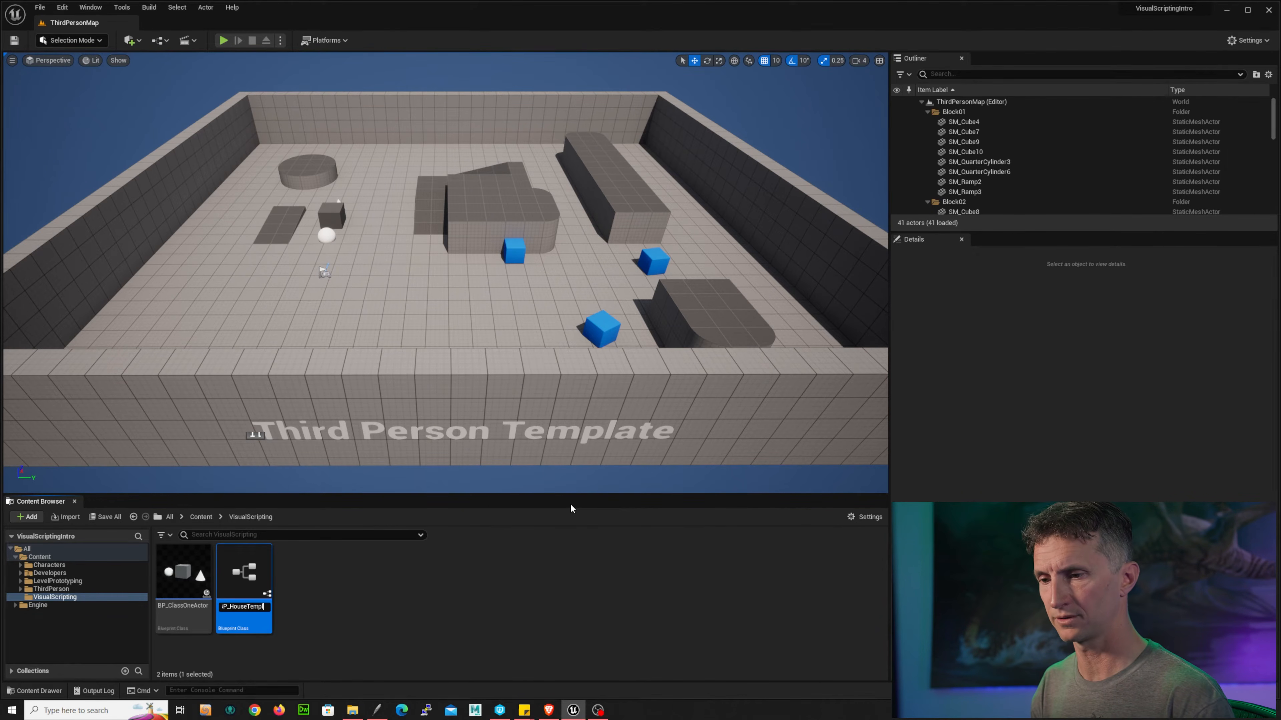
key(Return)
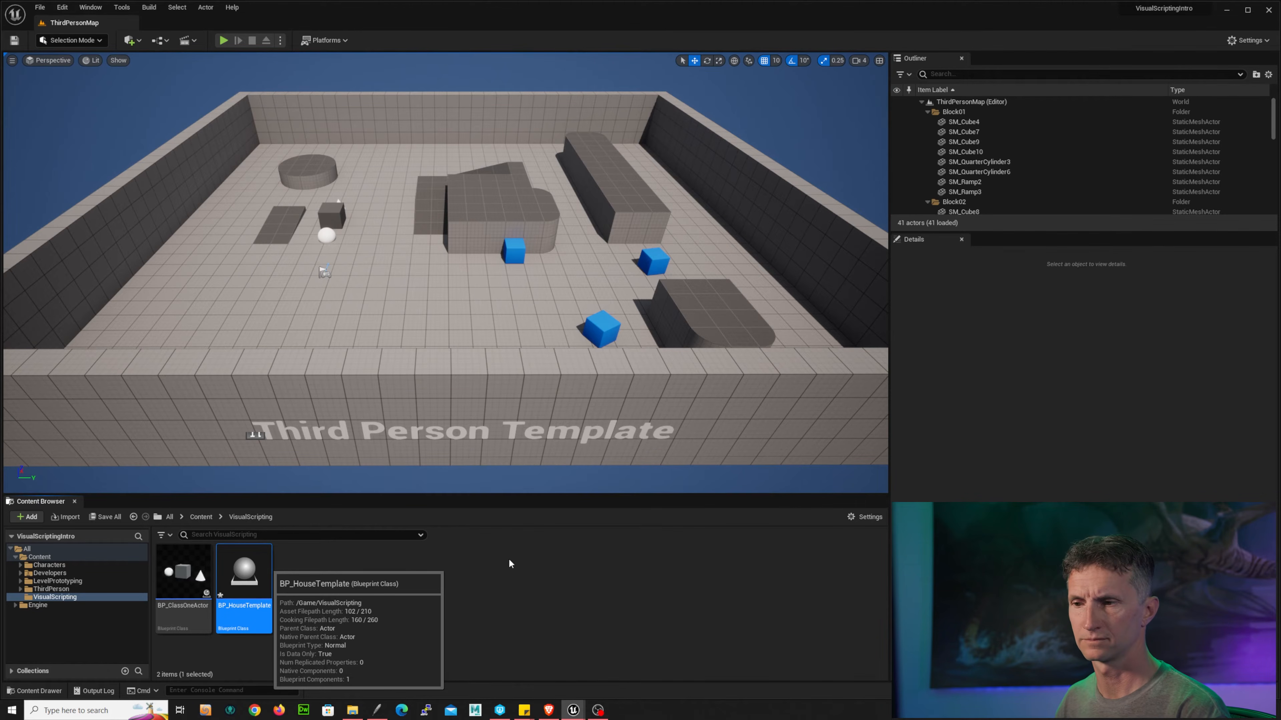
Step: Open BP_HouseTemplate in a docked editor tab and add a Static Mesh component
double_click(244, 574)
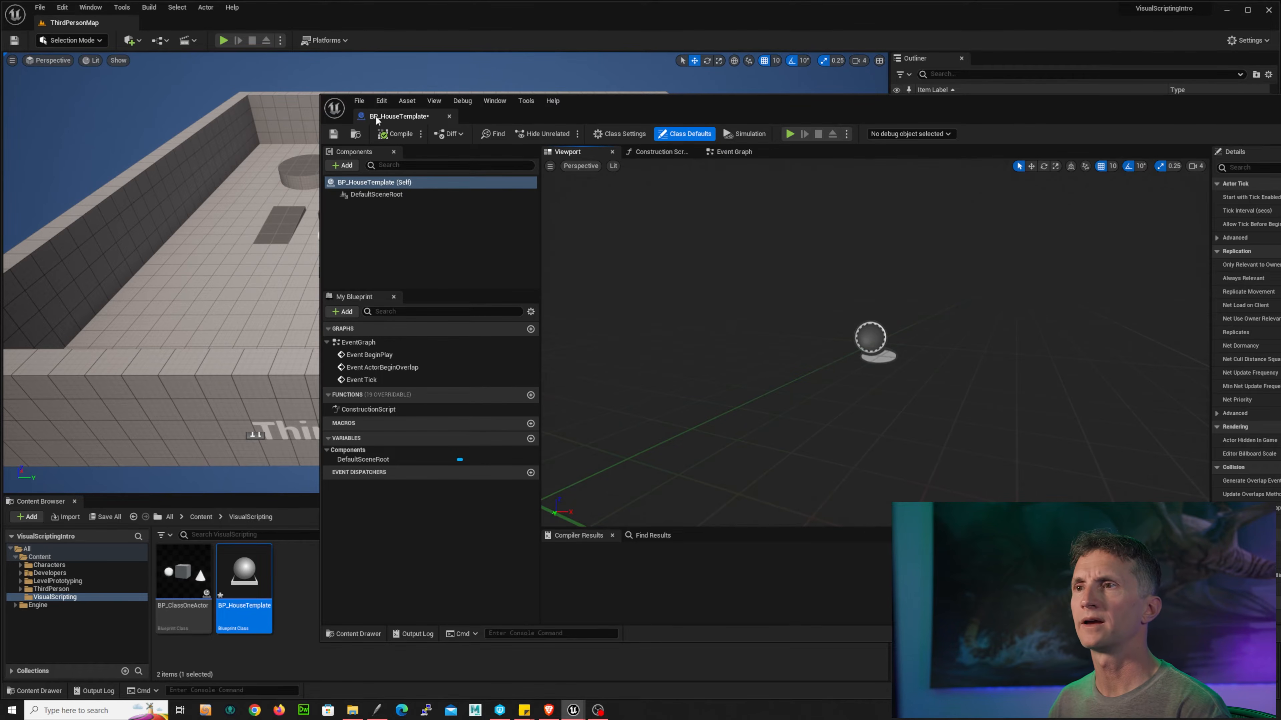
drag(376, 120, 165, 22)
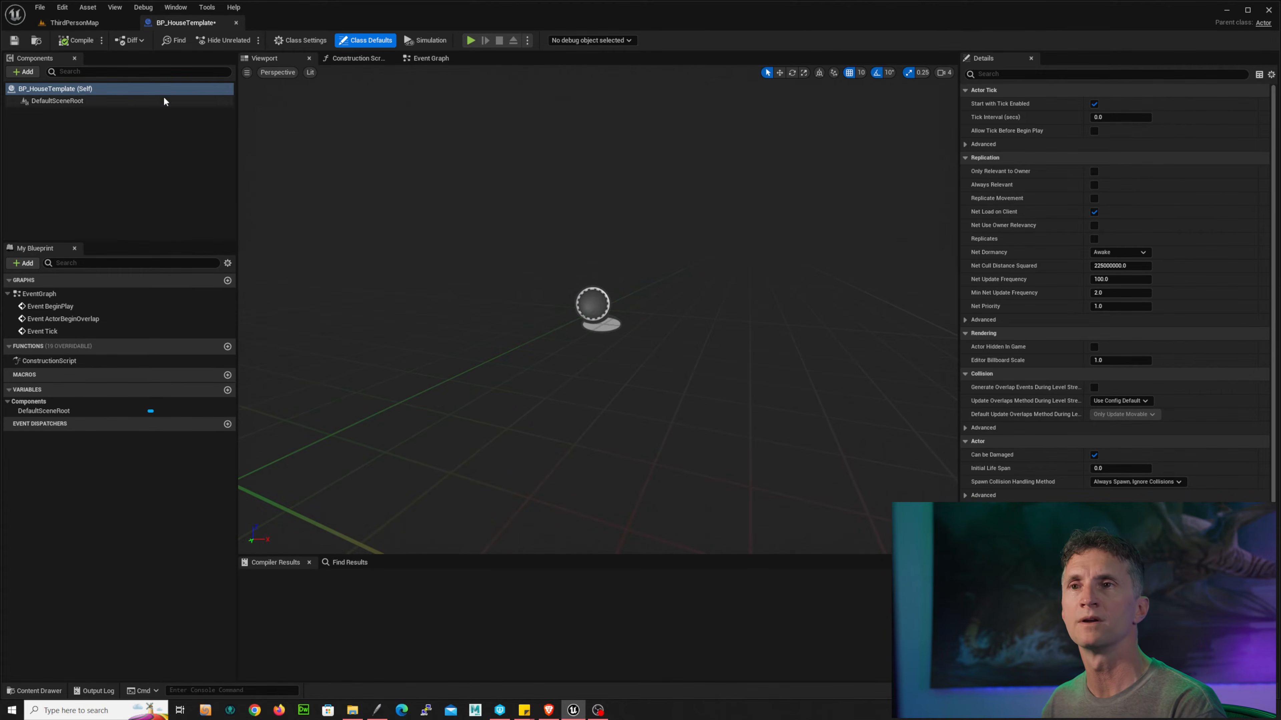
click(24, 72)
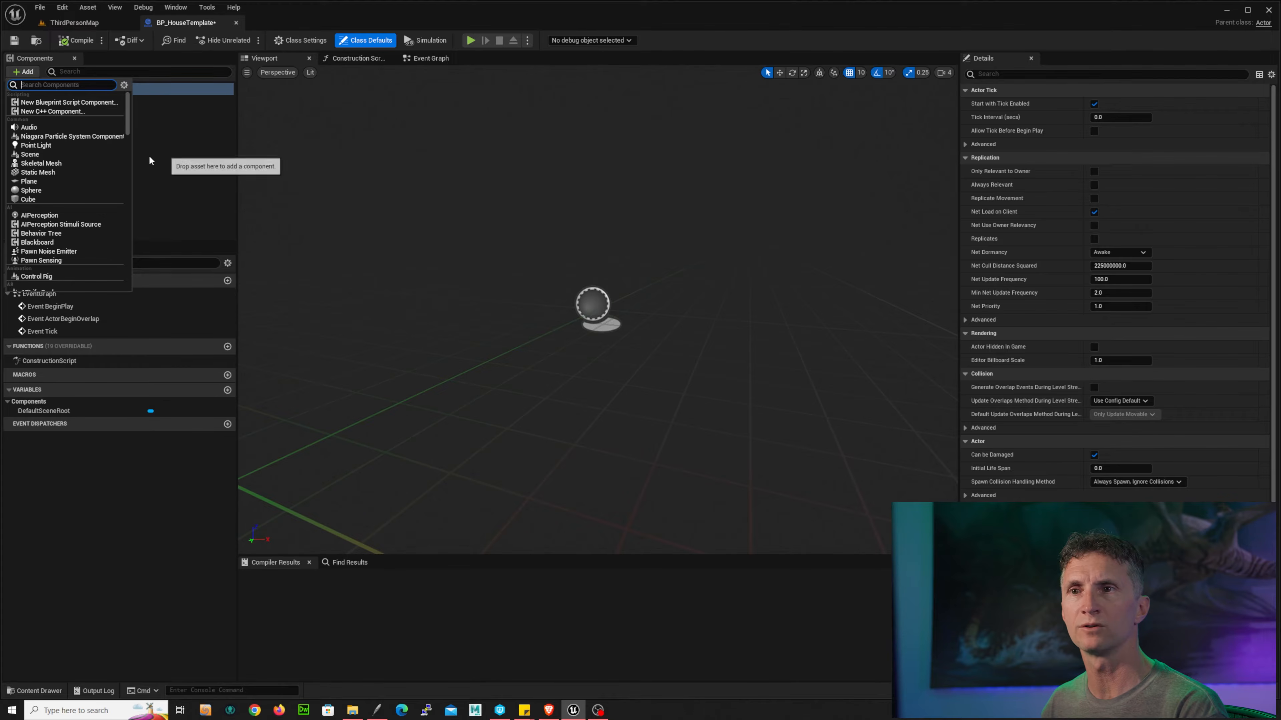
click(55, 173)
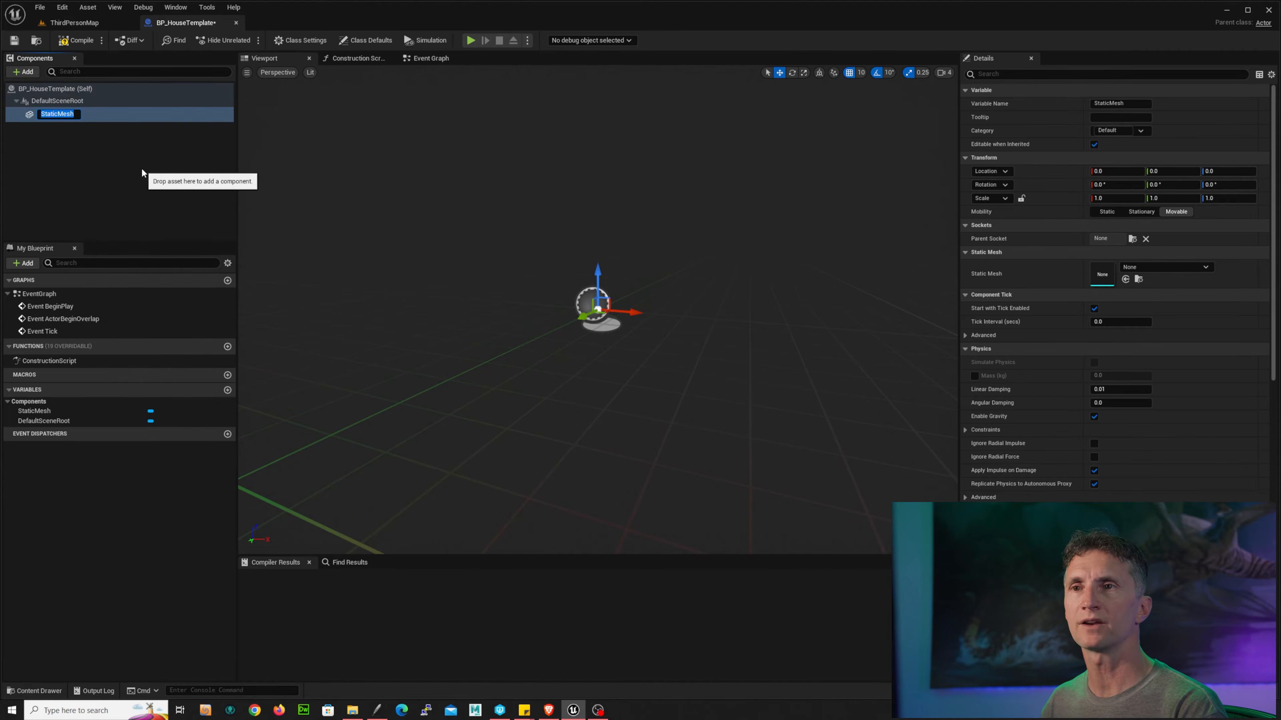
click(132, 165)
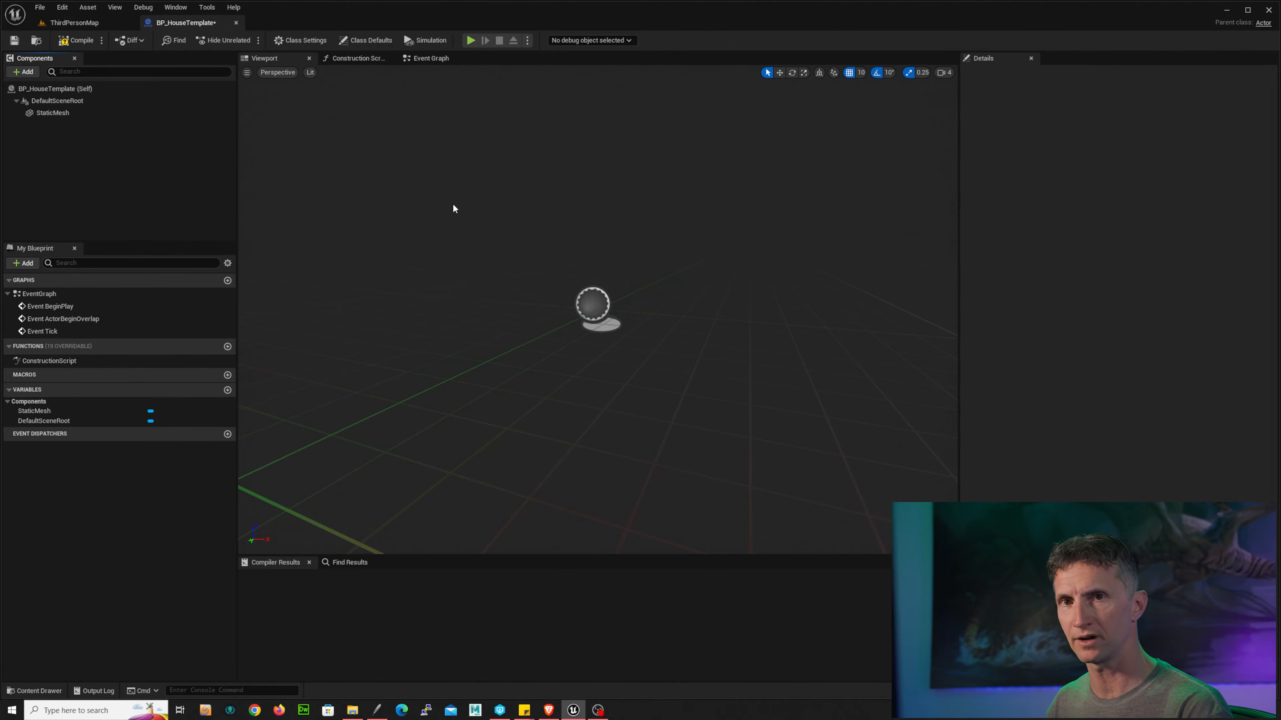
Step: Assign the Cube mesh to the StaticMesh component
click(103, 113)
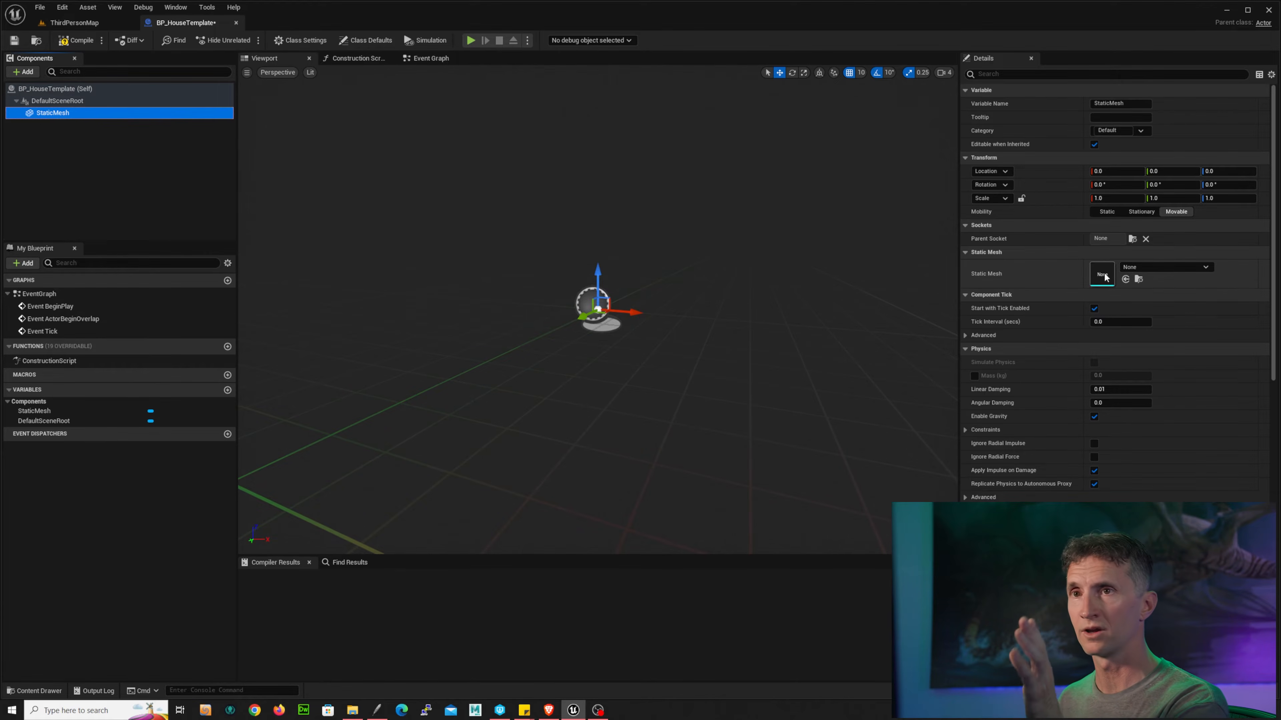
click(1190, 267)
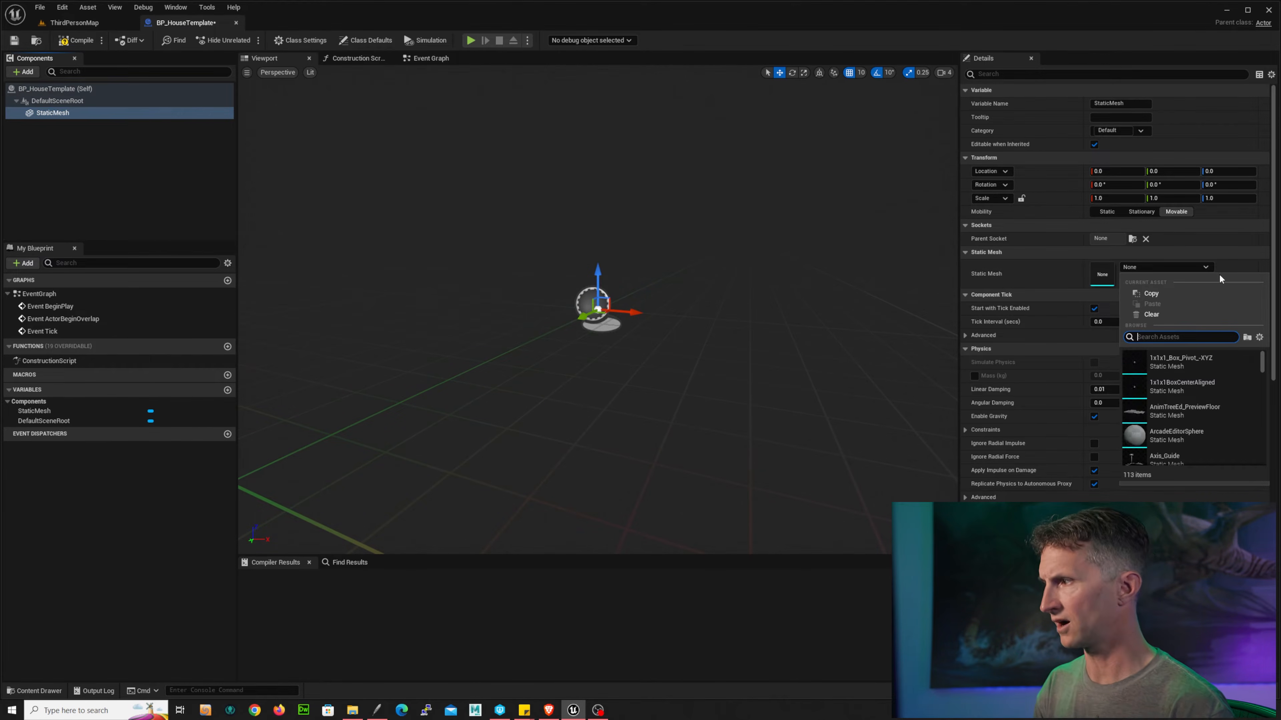
text(cube)
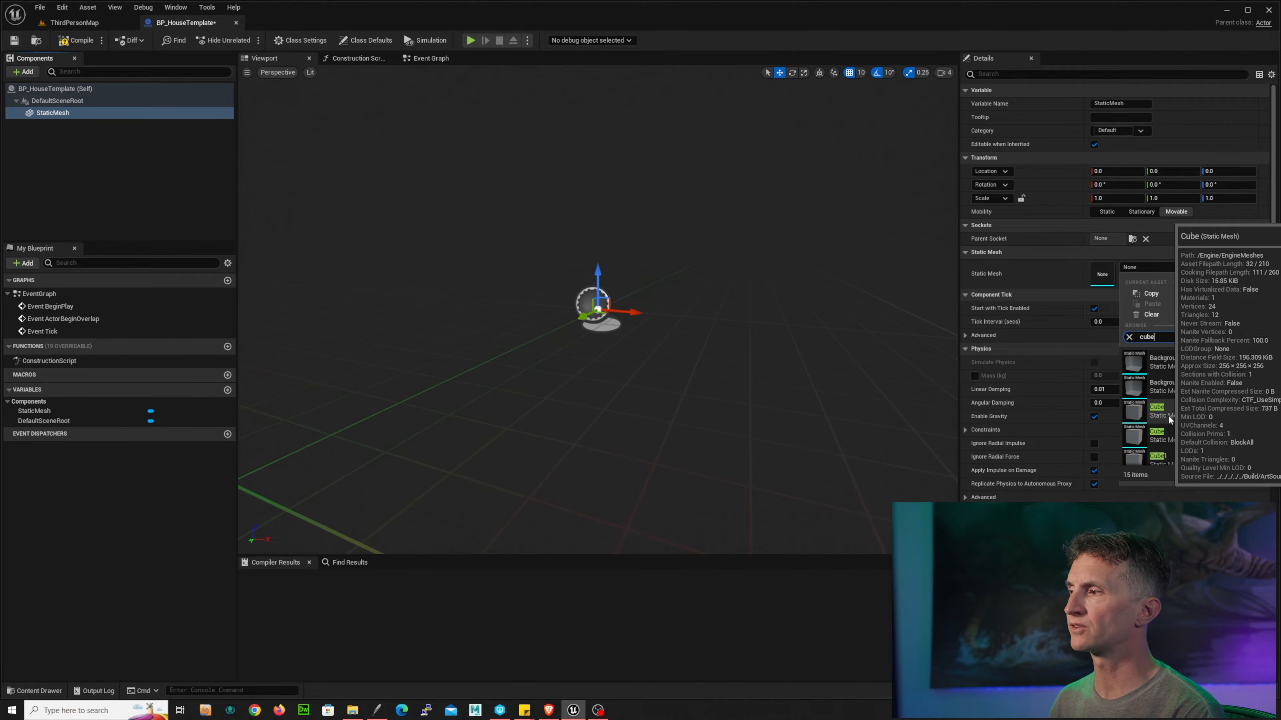
click(1152, 437)
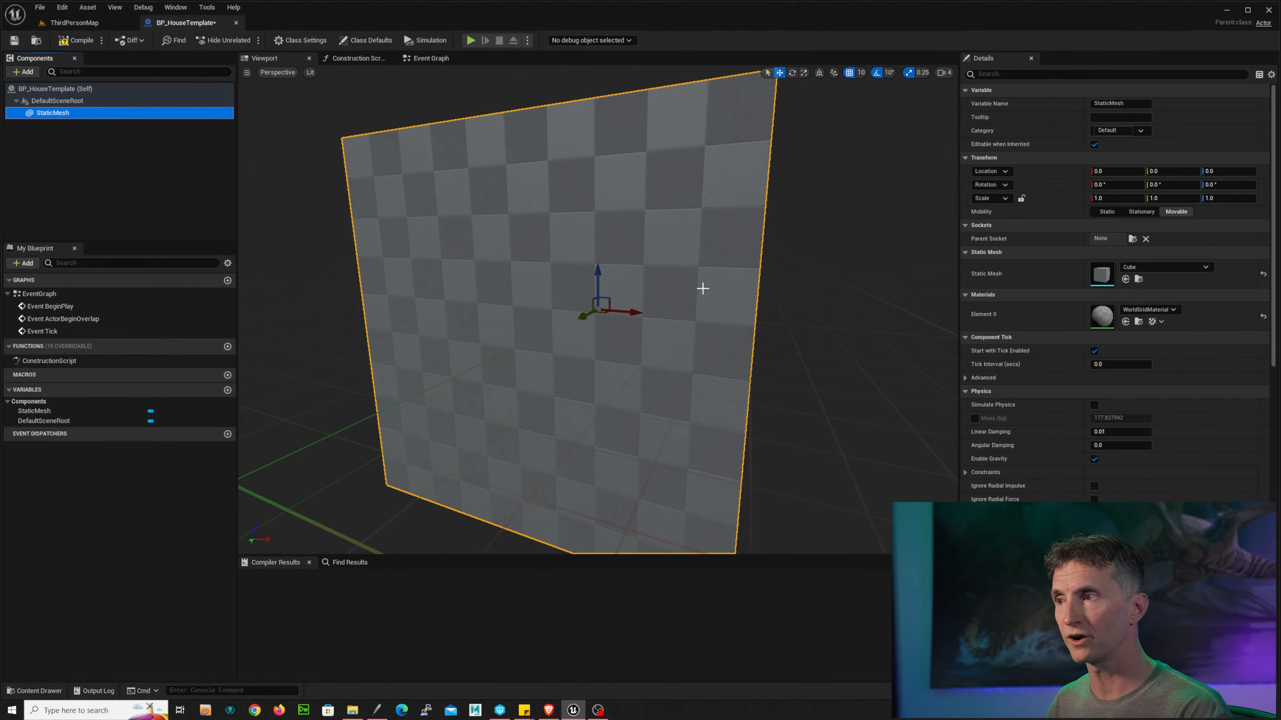
Step: Move the cube mesh to about 30 on Y and 10 on Z
alt+drag(741, 266, 826, 286)
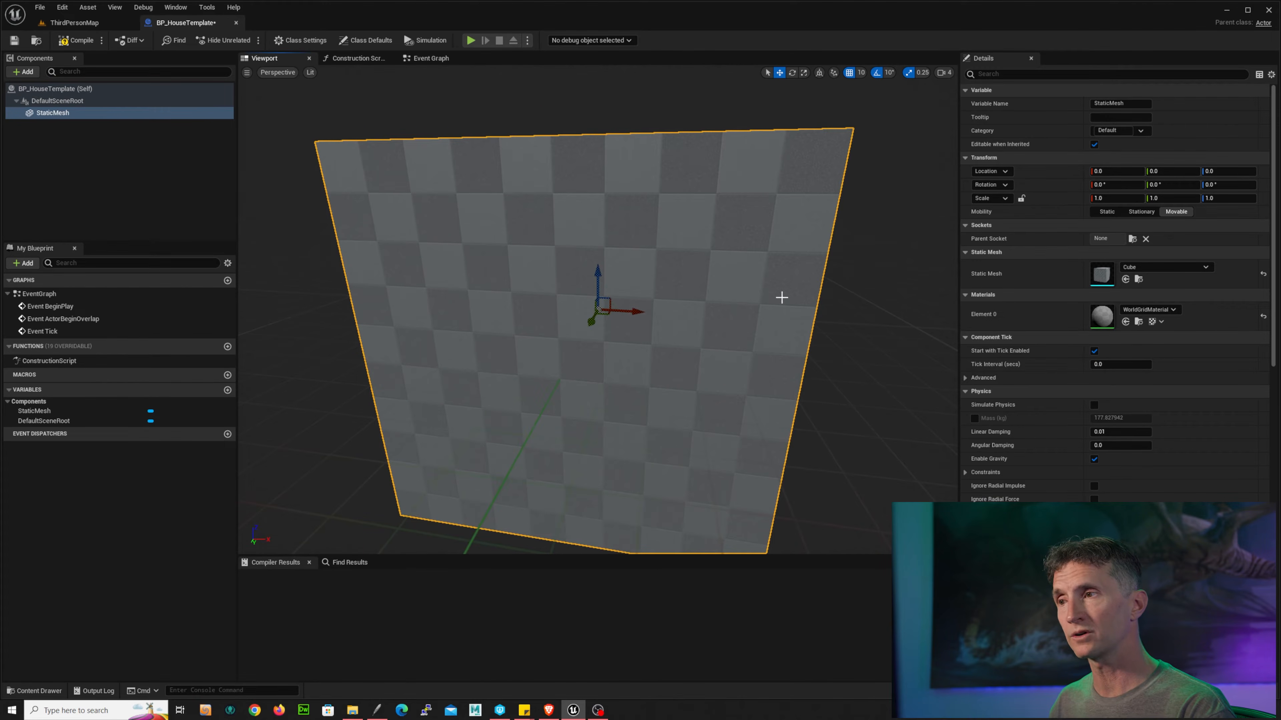
mouse_move(776, 292)
alt+right_down()
mouse_move(630, 298)
mouse_move(792, 297)
mouse_move(686, 298)
mouse_move(772, 292)
alt+right_up()
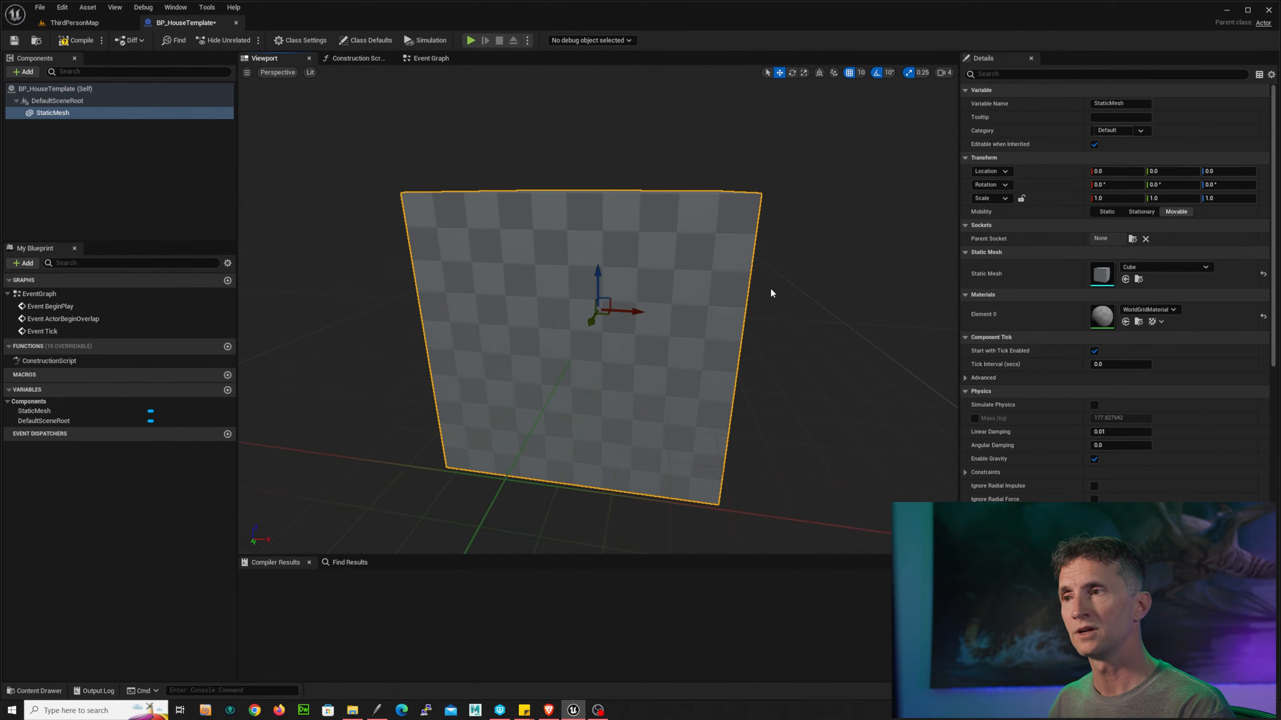
mouse_move(724, 299)
alt+middle_down()
mouse_move(590, 330)
mouse_move(821, 274)
mouse_move(667, 312)
mouse_move(735, 313)
alt+middle_up()
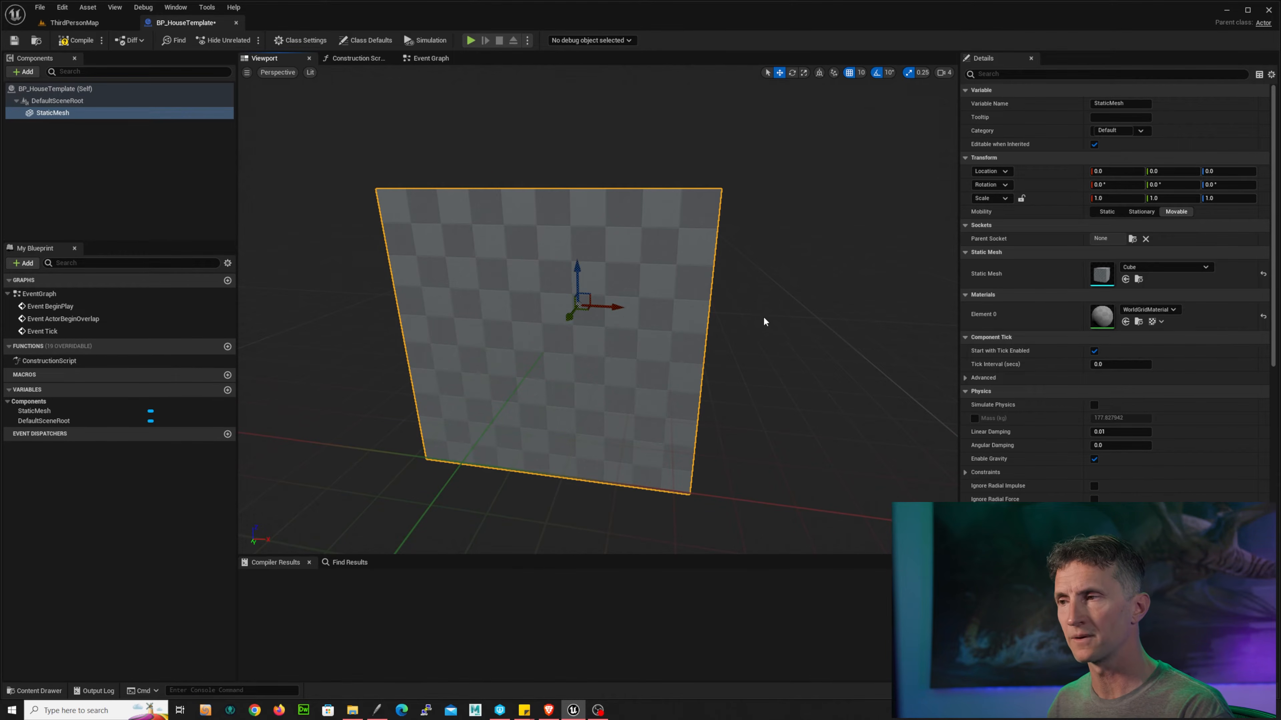
drag(763, 319, 816, 307)
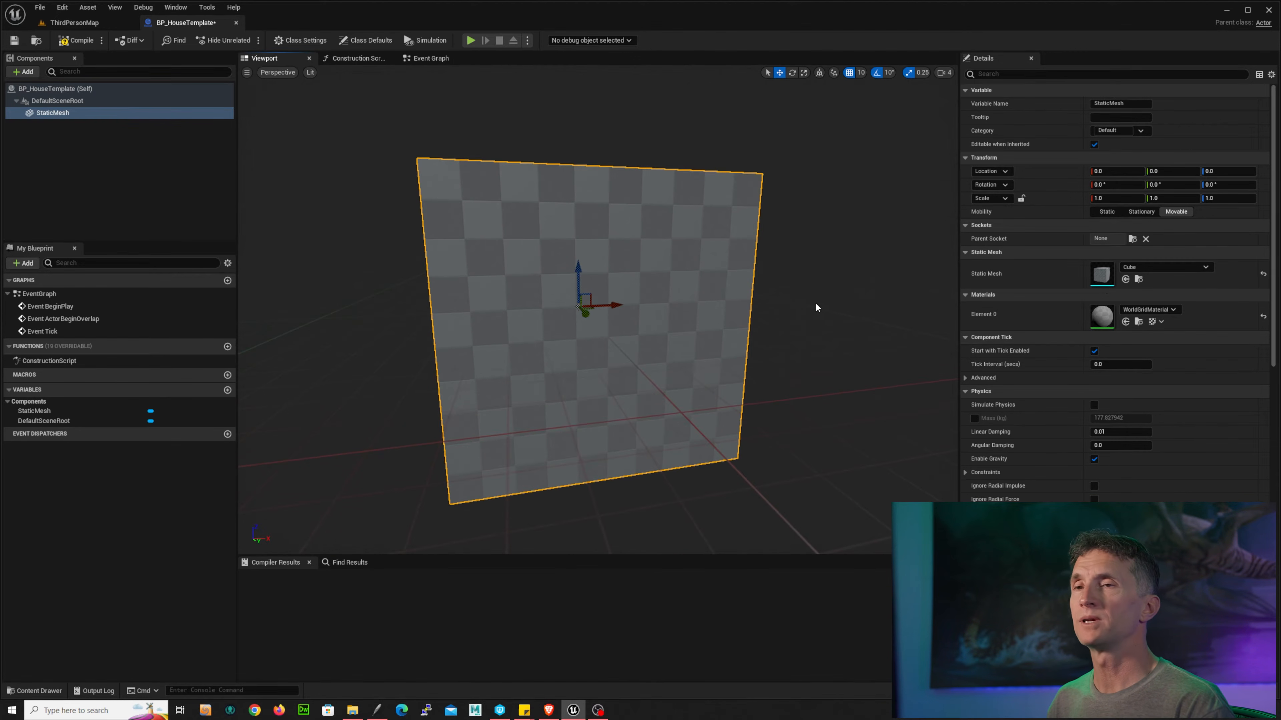
scroll(808, 298, up, 3)
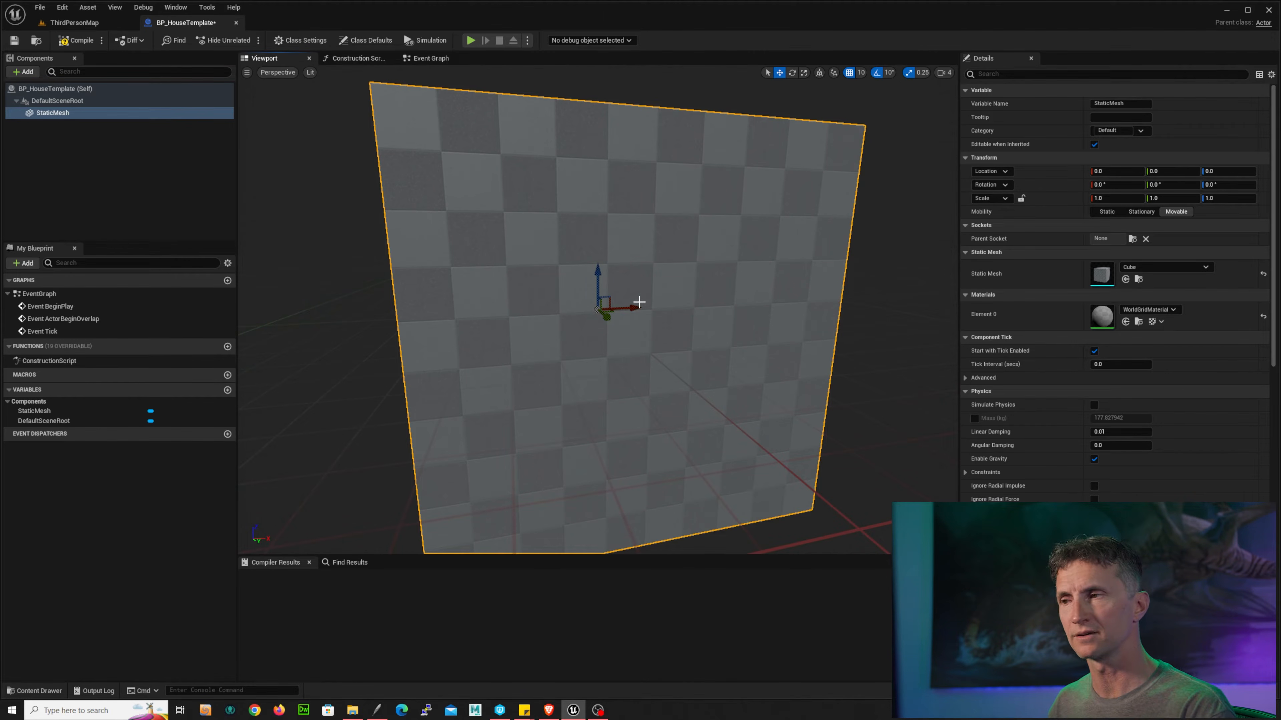
scroll(745, 303, down, 4)
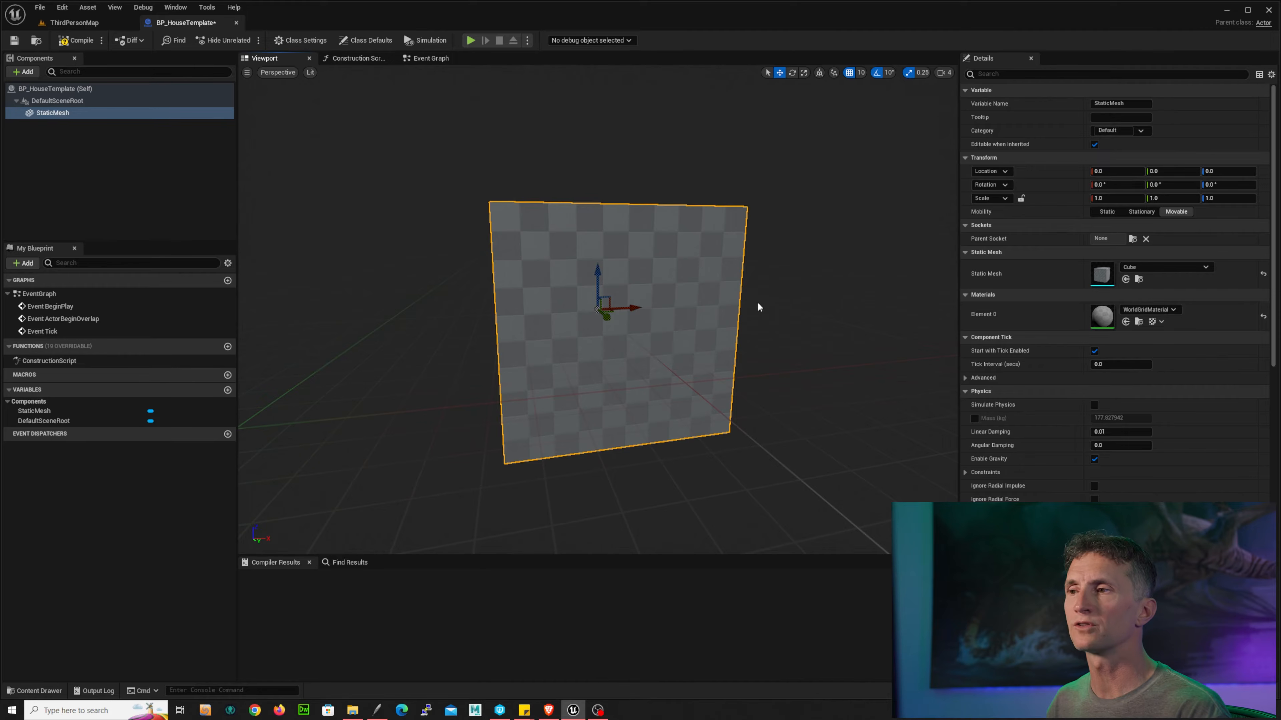
drag(758, 307, 724, 303)
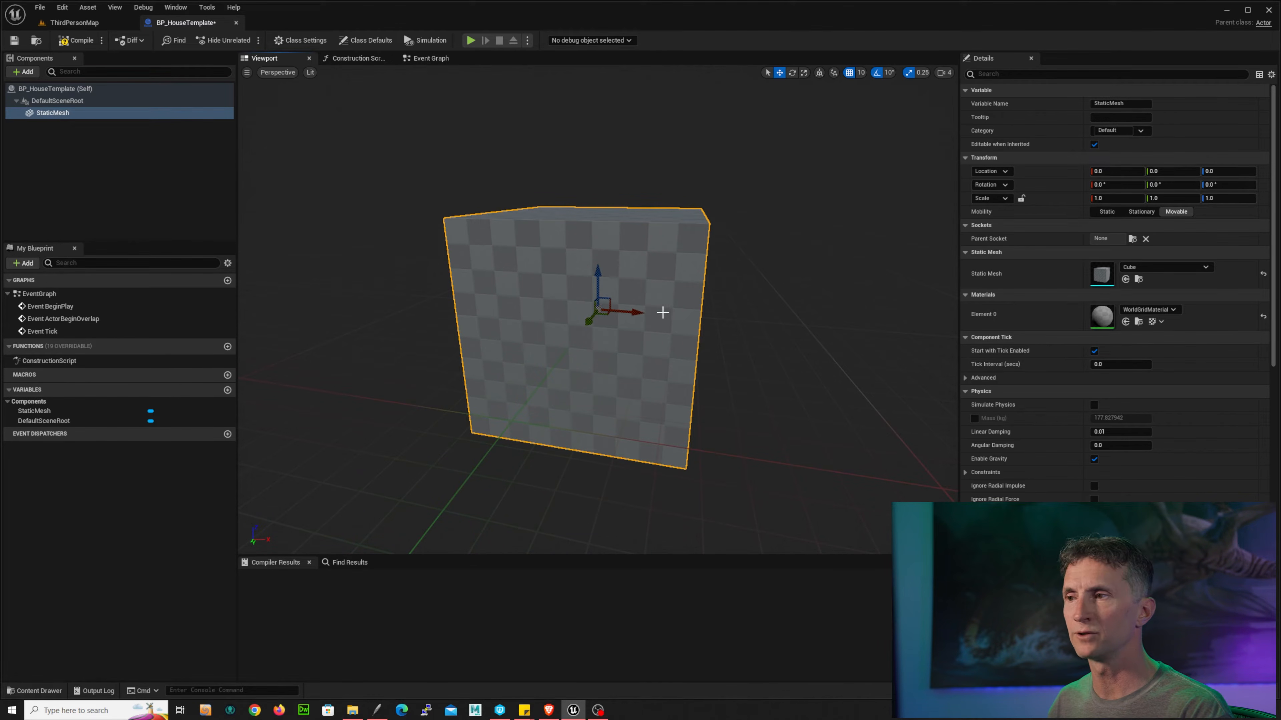
drag(643, 316, 672, 329)
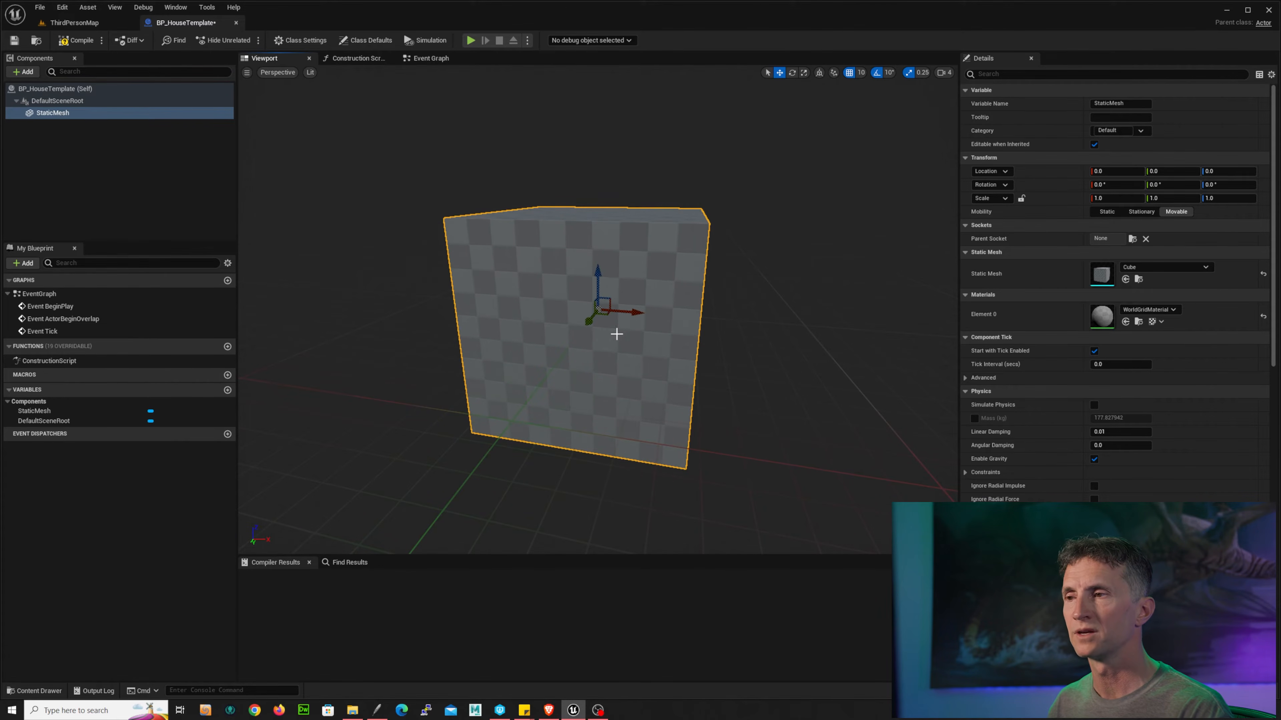
mouse_move(597, 288)
mouse_down()
mouse_move(596, 228)
mouse_move(591, 301)
mouse_move(594, 264)
mouse_move(535, 334)
mouse_move(607, 285)
mouse_move(560, 309)
mouse_move(606, 286)
mouse_move(593, 303)
mouse_up()
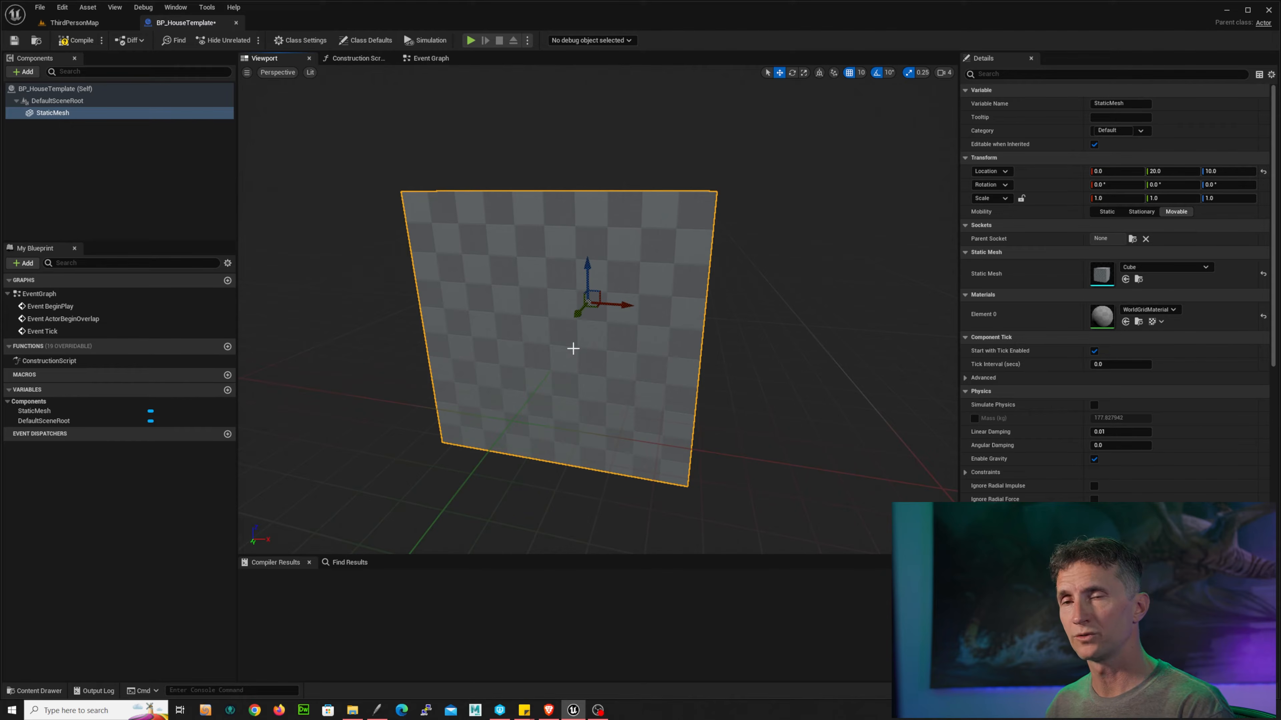
Step: Try rotating the cube with the rotate gizmo
click(768, 72)
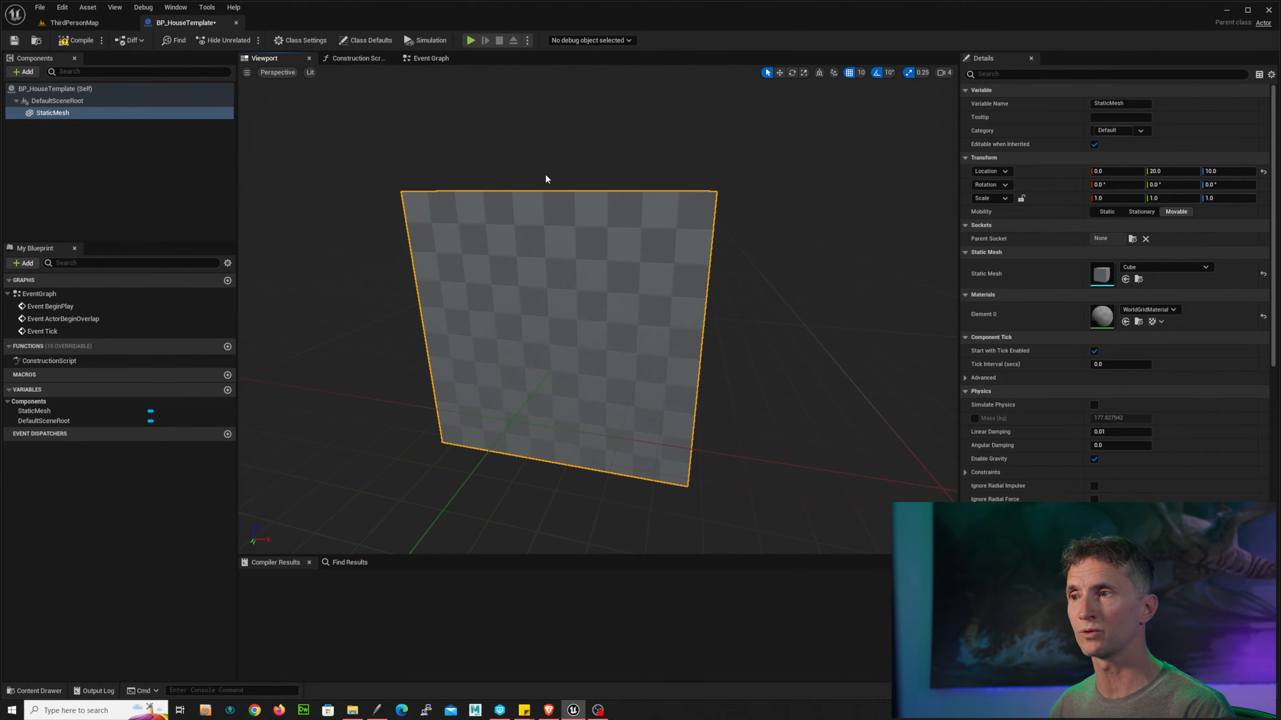
key(w)
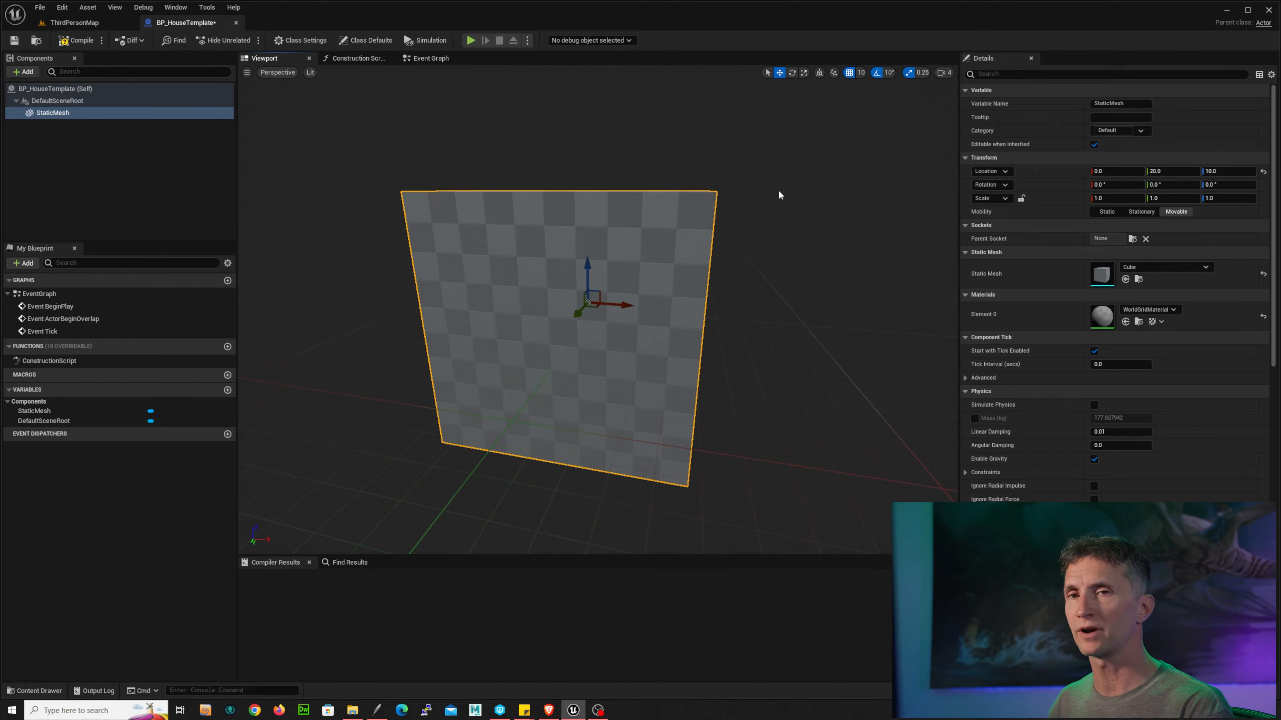
click(791, 73)
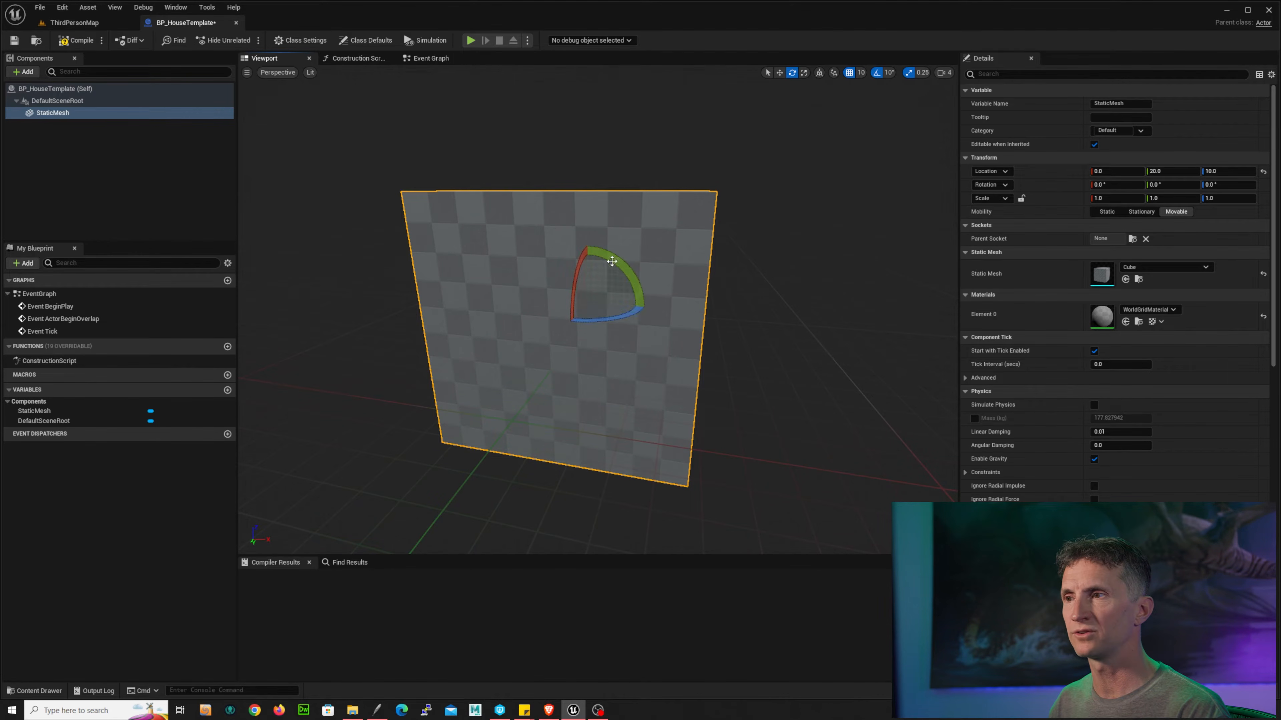
alt+drag(608, 258, 554, 256)
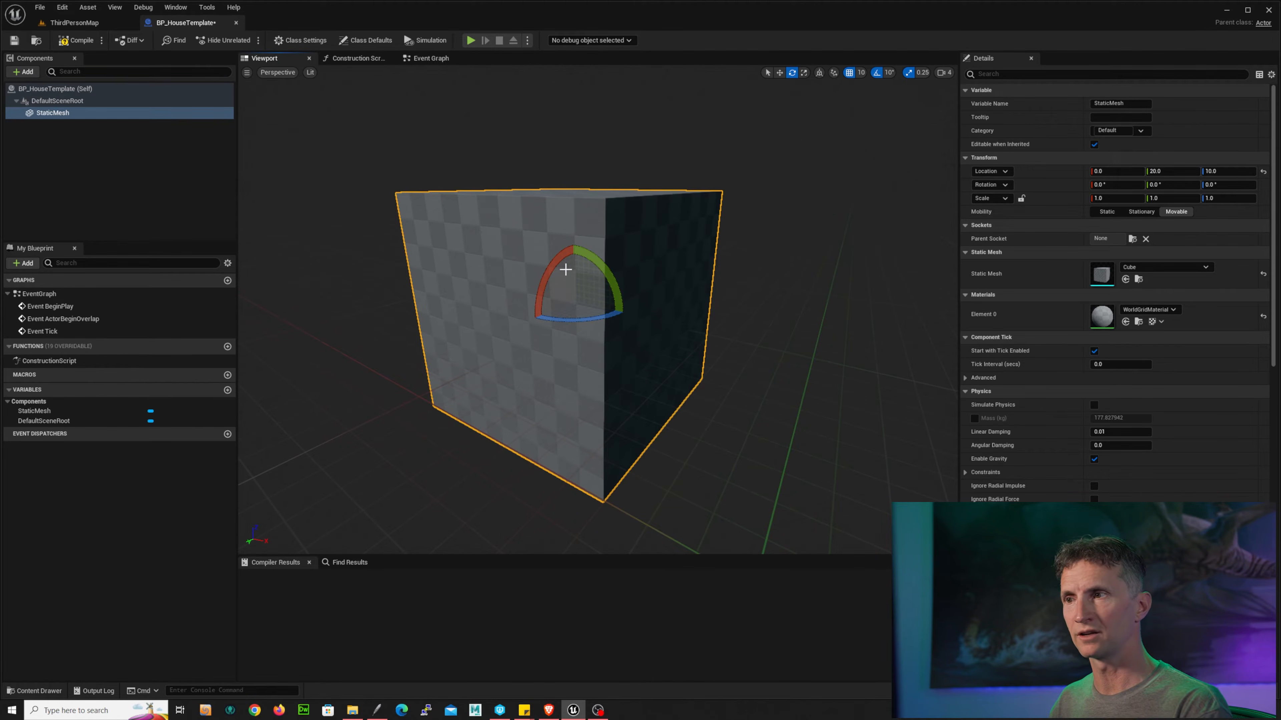
drag(563, 266, 651, 258)
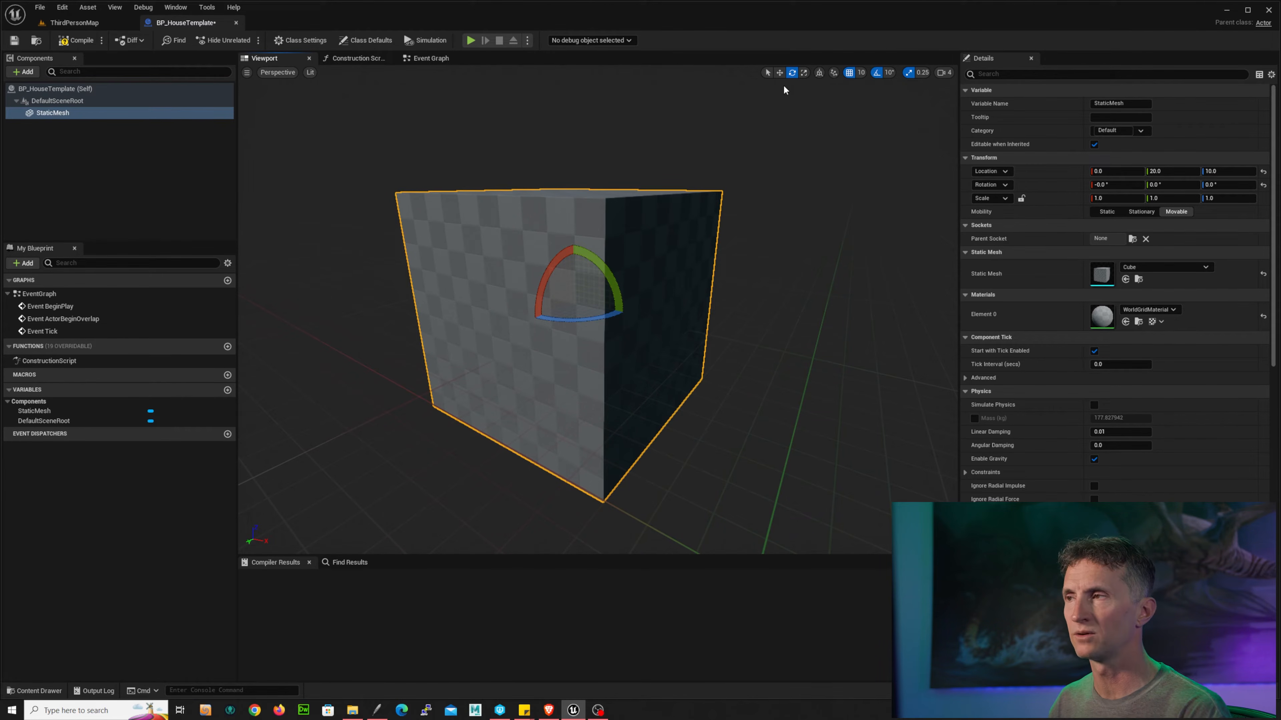
Step: Try setting the mesh's X location to 10, then reset it to 0
click(804, 73)
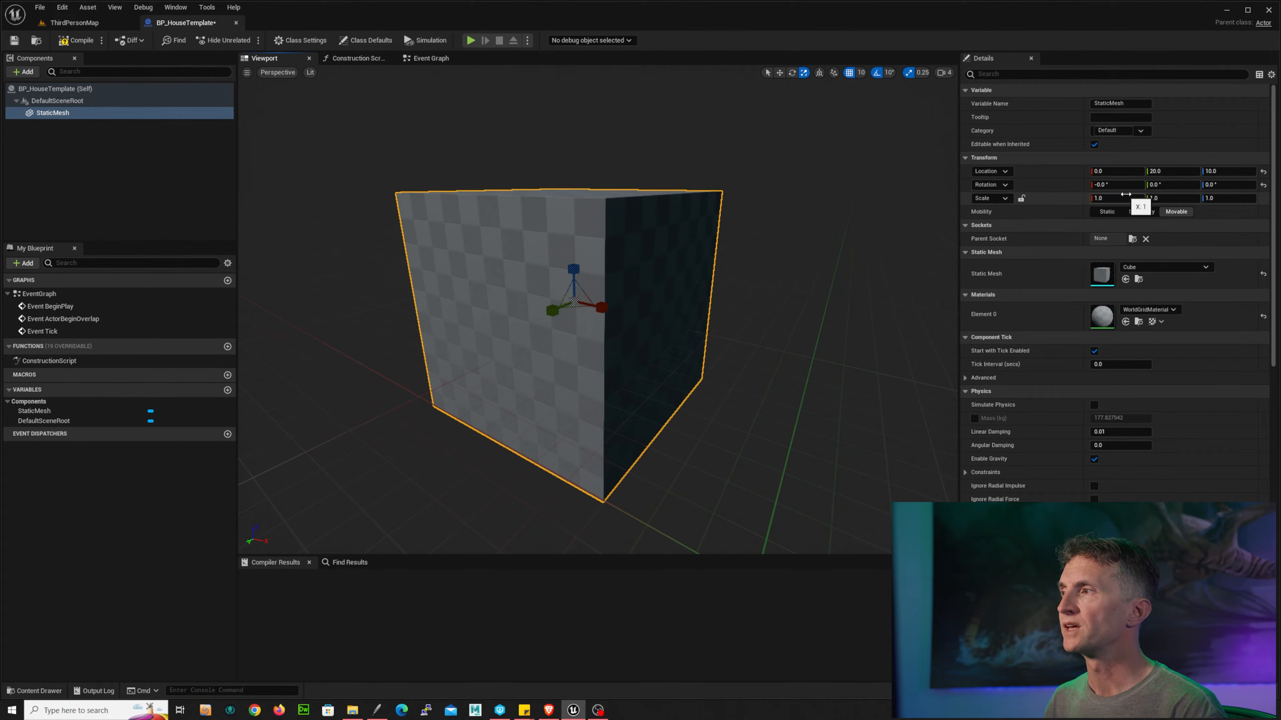
click(1128, 172)
text(1)
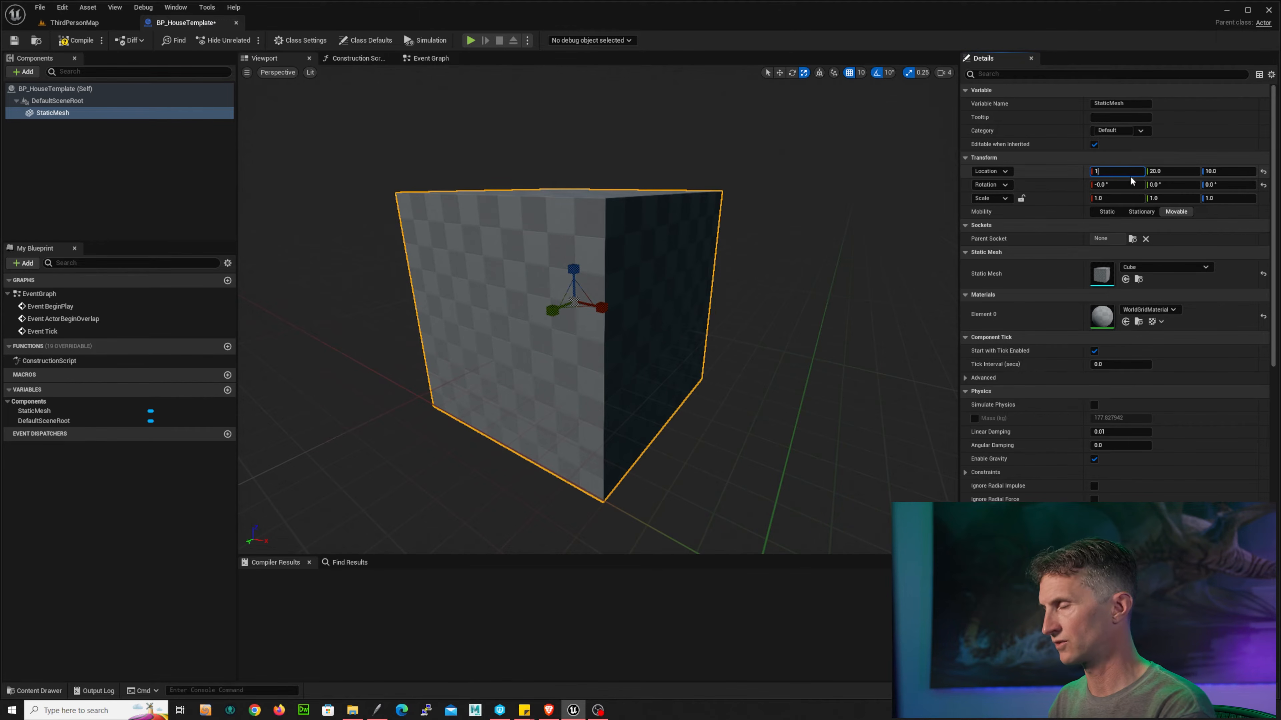
text(0)
key(Return)
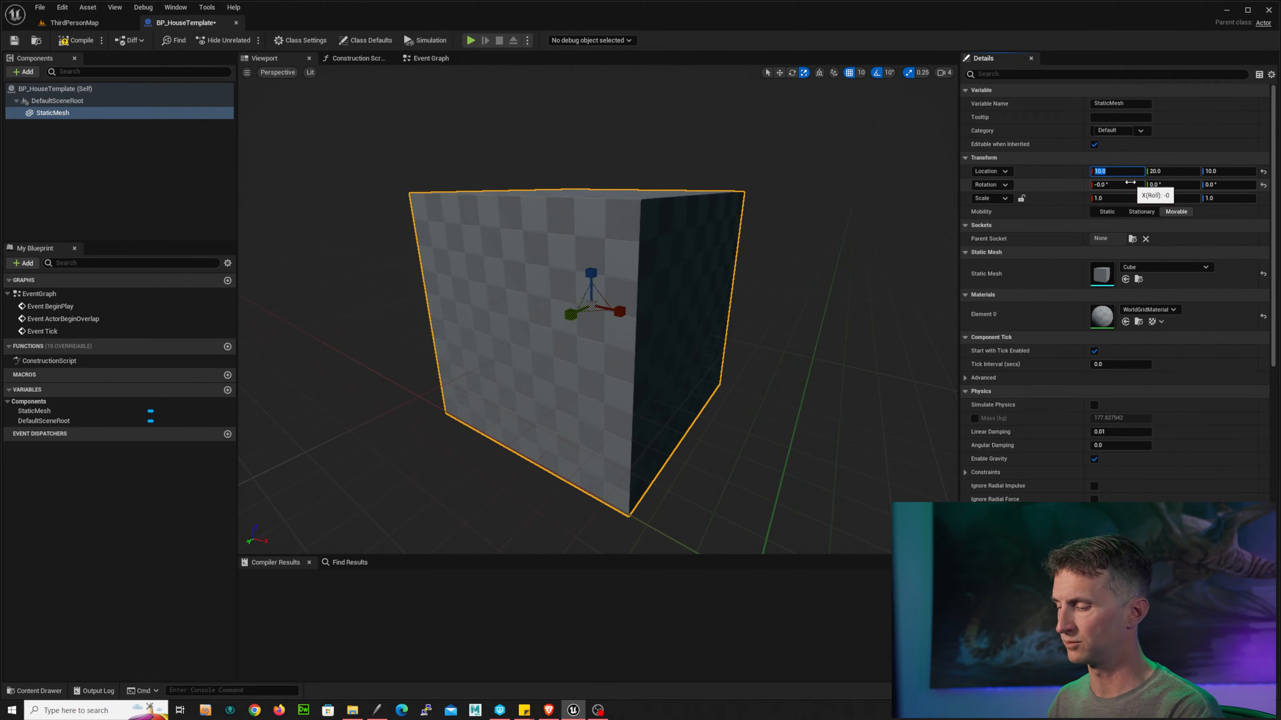
text(0)
key(Return)
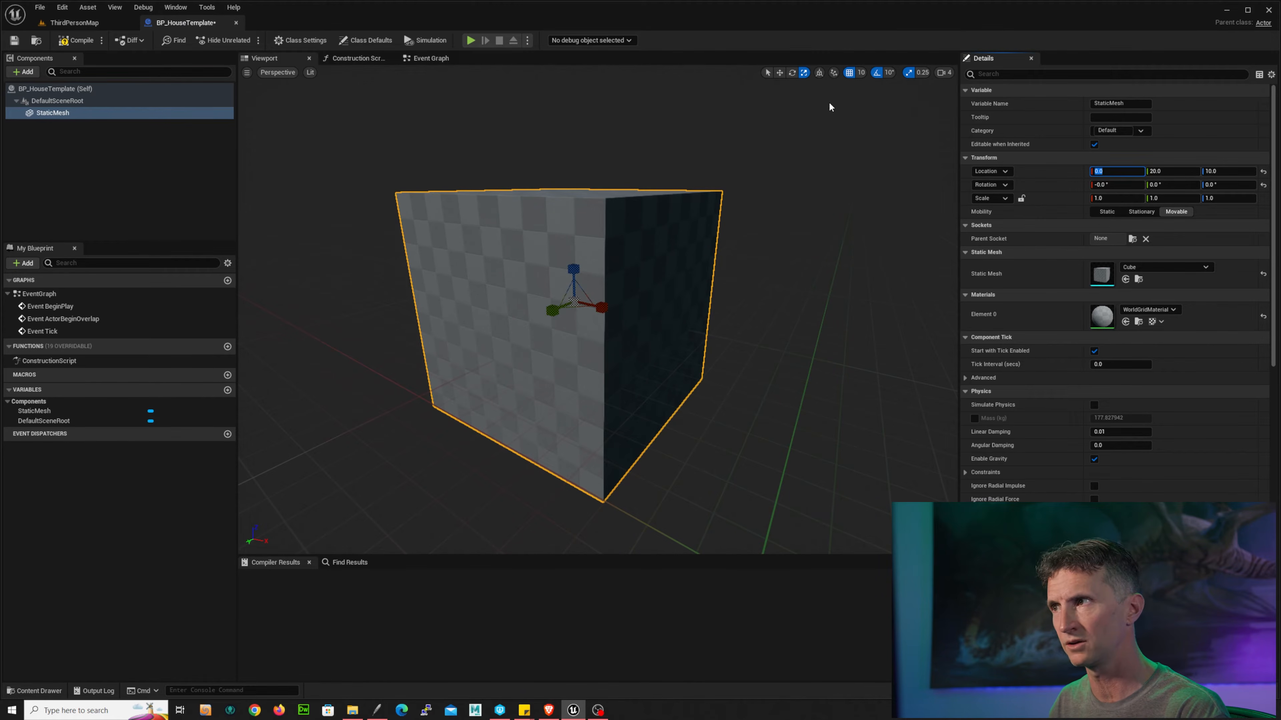
Step: Flatten the cube into a slab by setting its Z scale to 0.1
drag(569, 267, 575, 318)
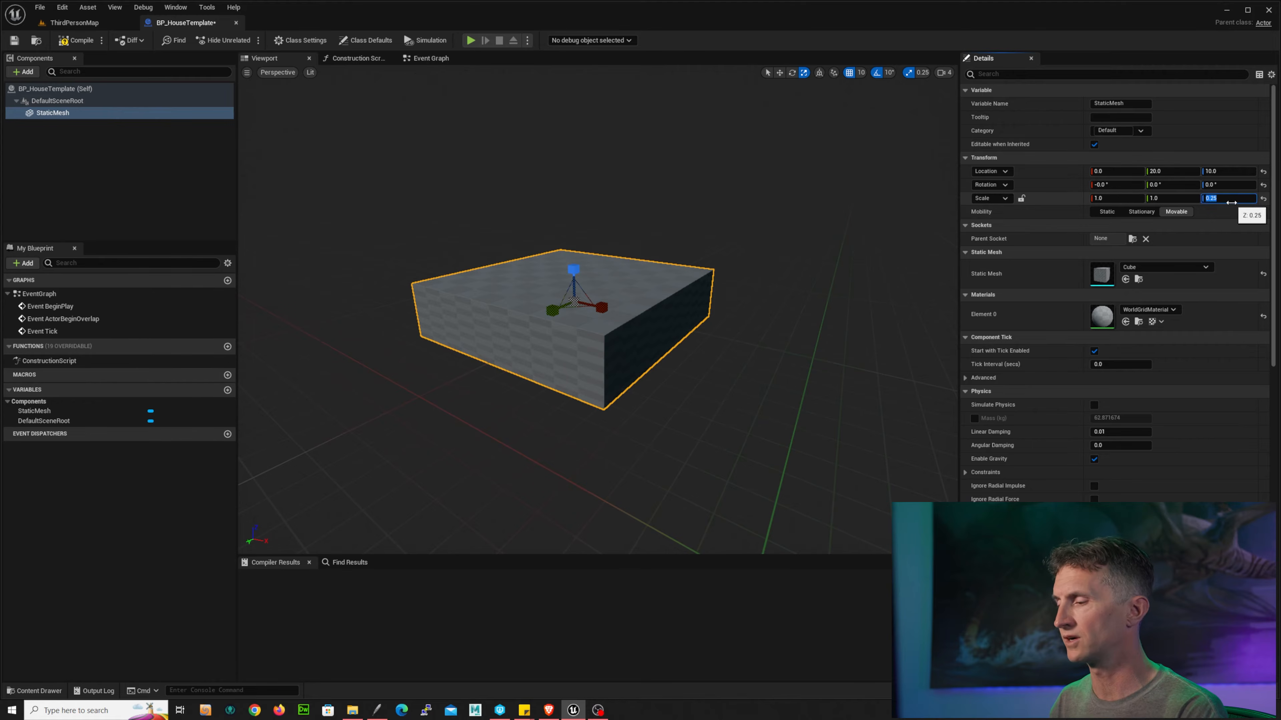
text(0.1)
key(Return)
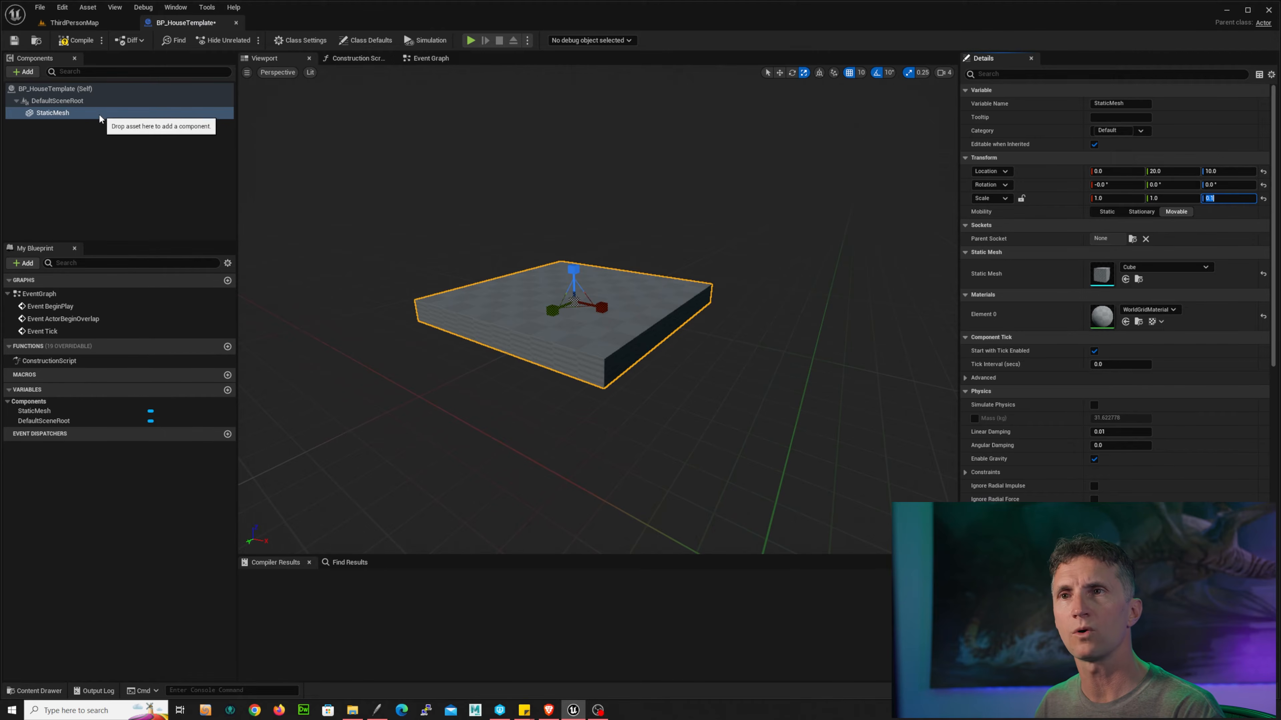
Step: Add a new Static Mesh component and attach it directly under the DefaultSceneRoot rather than the floor mesh
click(23, 72)
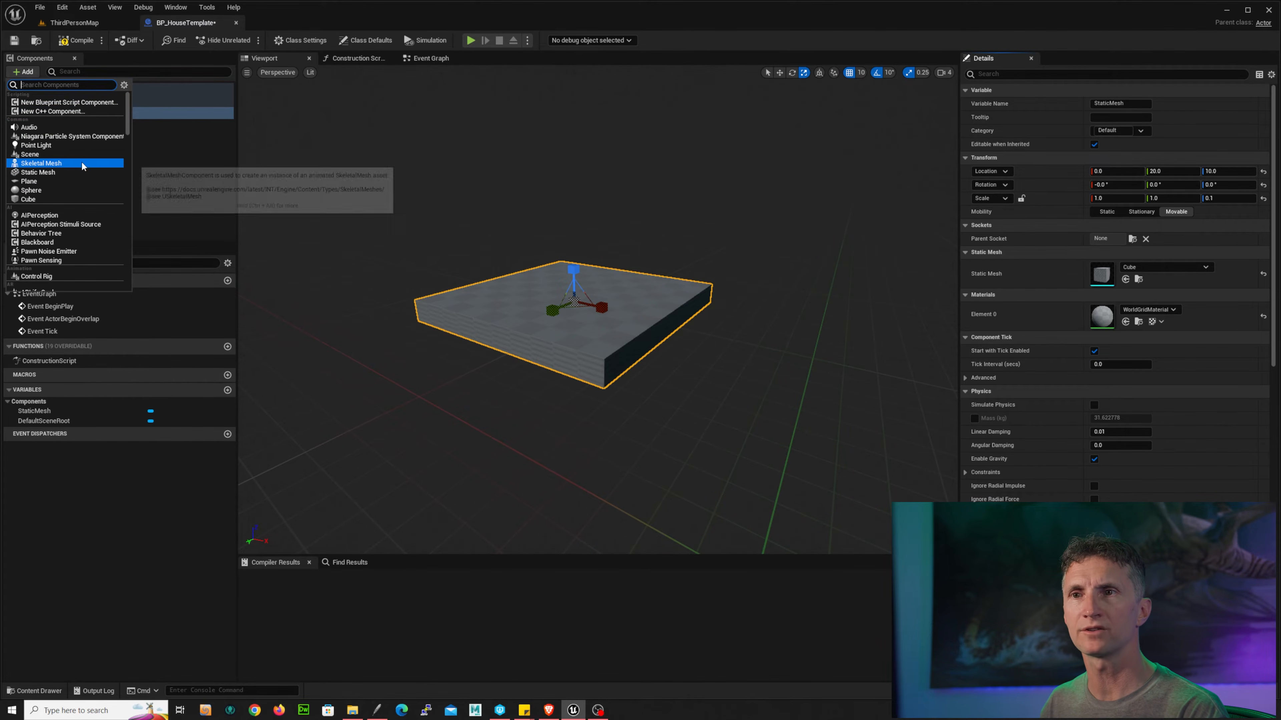
click(78, 172)
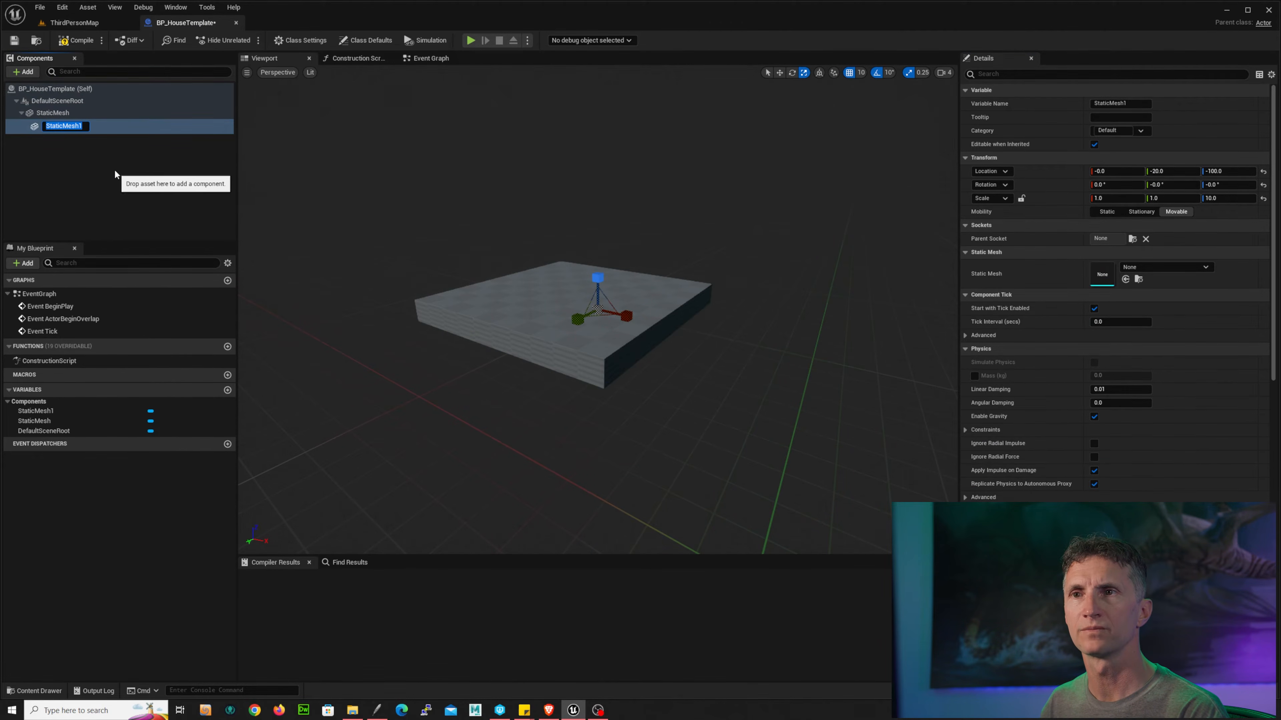
click(100, 114)
mouse_move(75, 124)
mouse_down()
mouse_move(79, 99)
mouse_move(99, 101)
mouse_move(85, 102)
mouse_up()
click(104, 119)
click(76, 101)
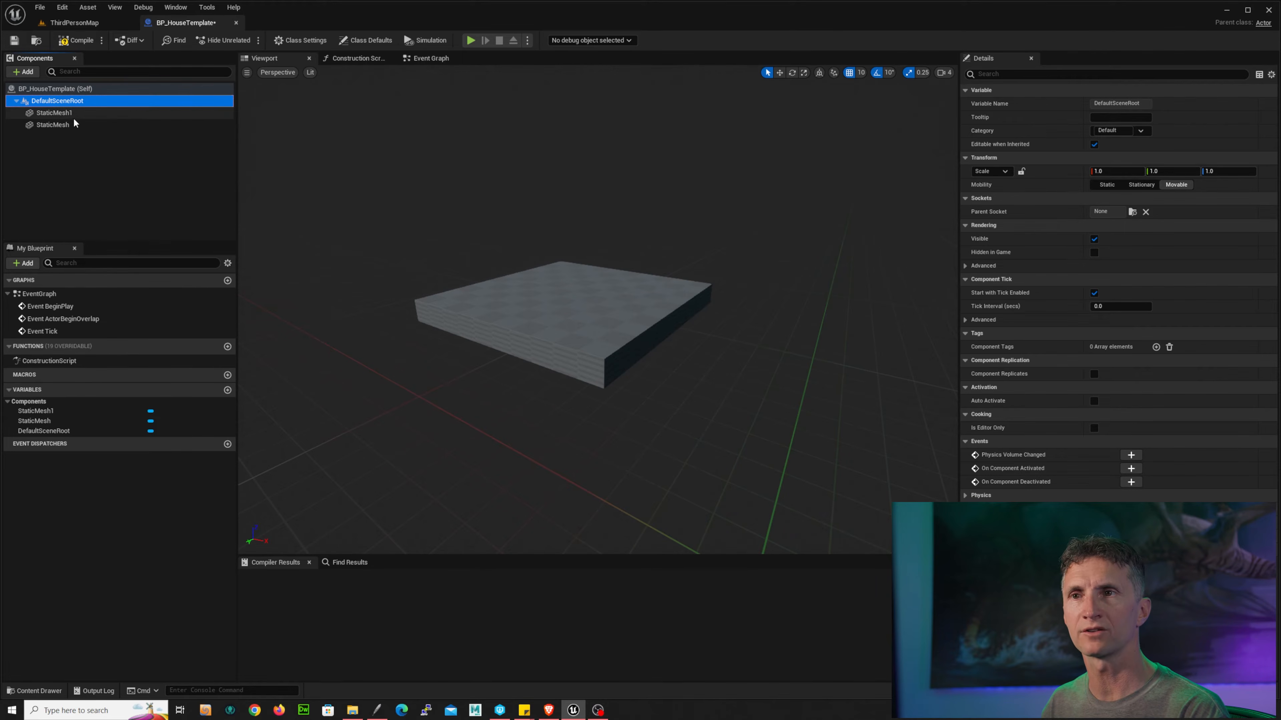
click(78, 113)
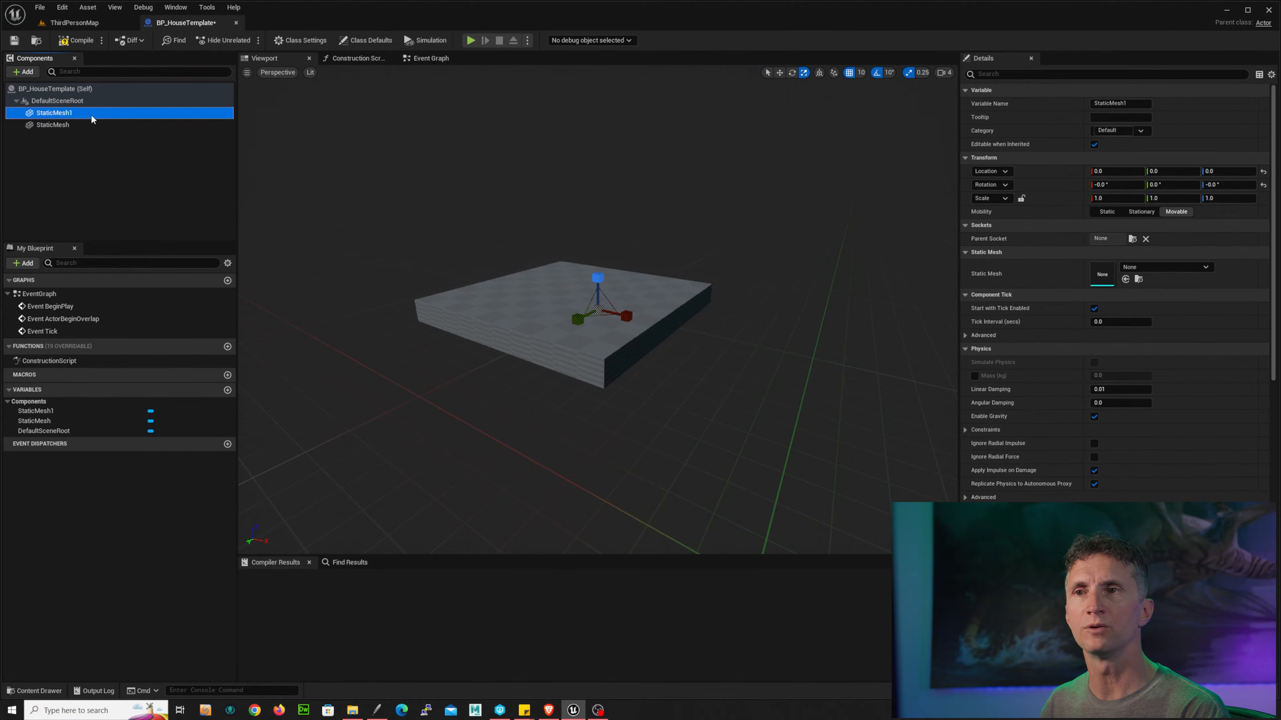
mouse_move(92, 119)
mouse_down()
mouse_move(69, 129)
mouse_move(90, 102)
mouse_up()
click(116, 119)
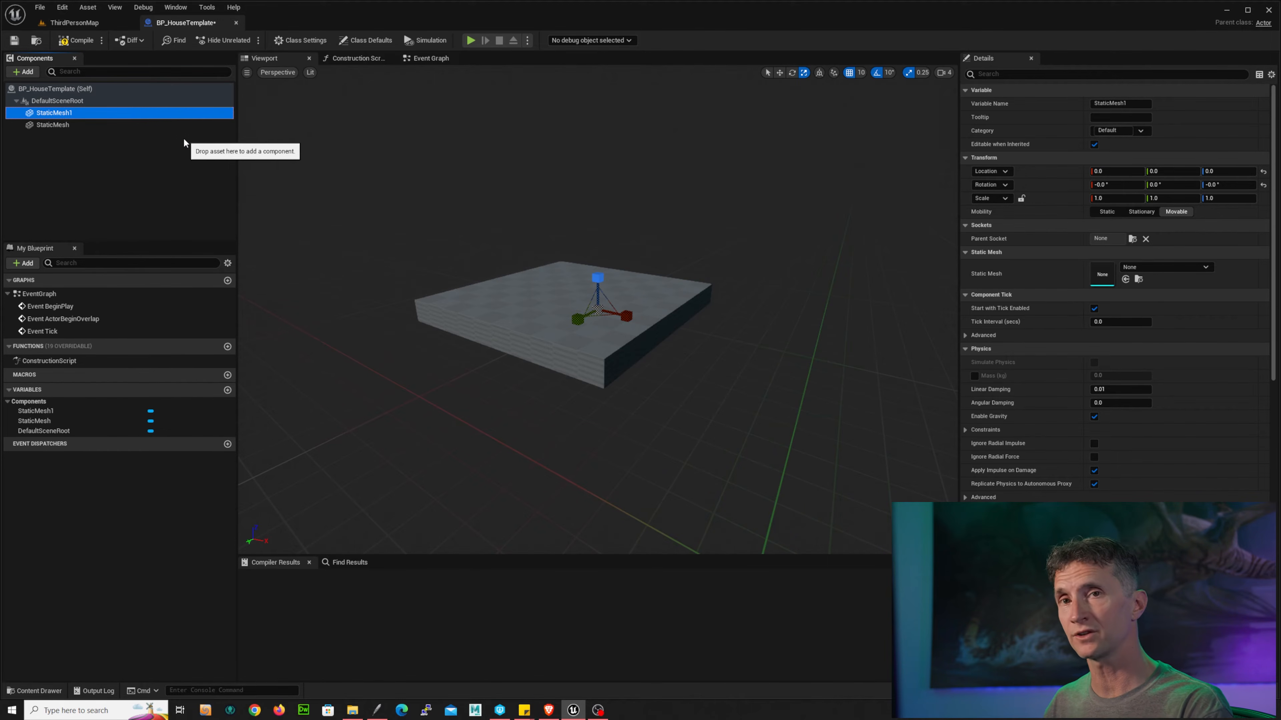
Step: Assign the Cube static mesh to the new StaticMesh1 component
click(1194, 269)
text(c)
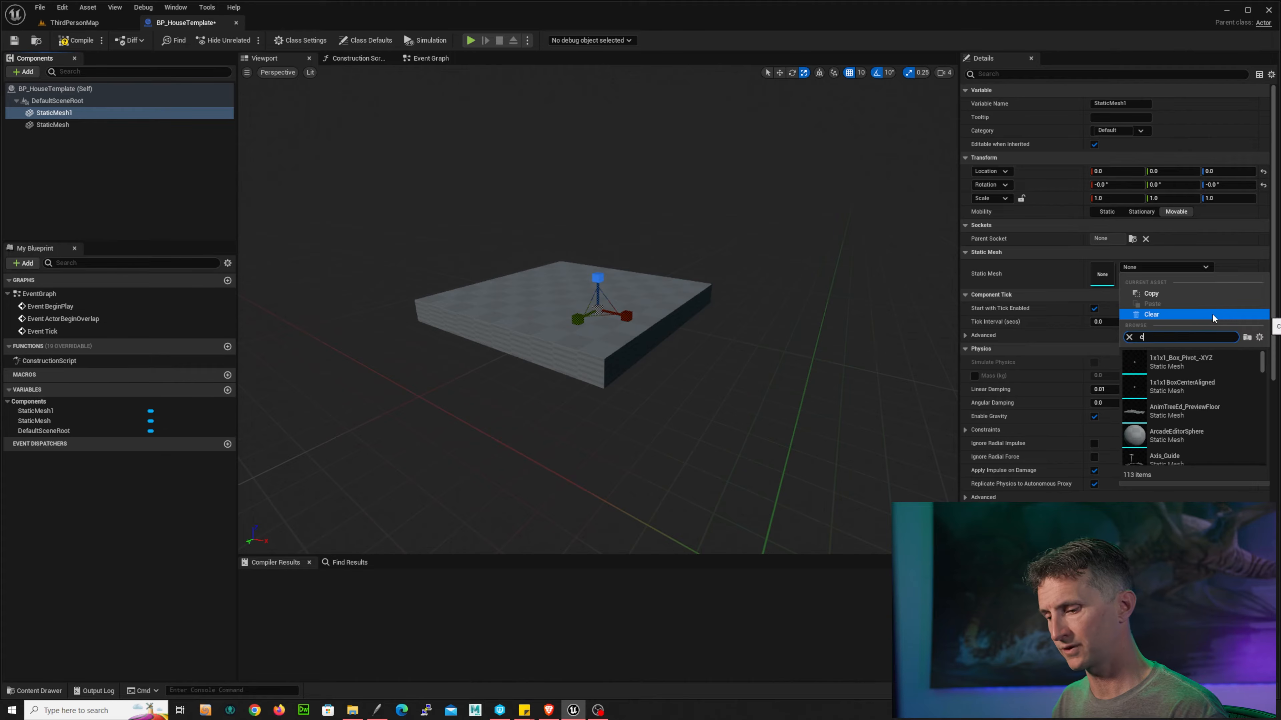
text(ube)
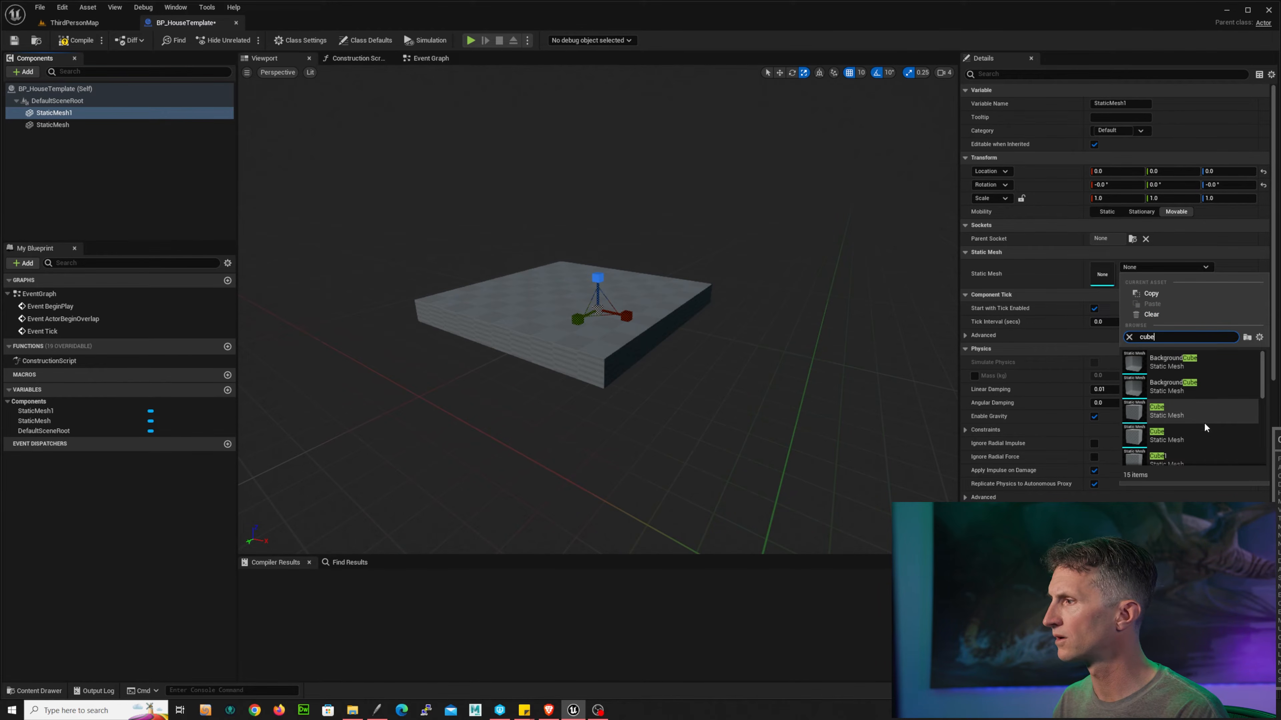
mouse_move(1205, 429)
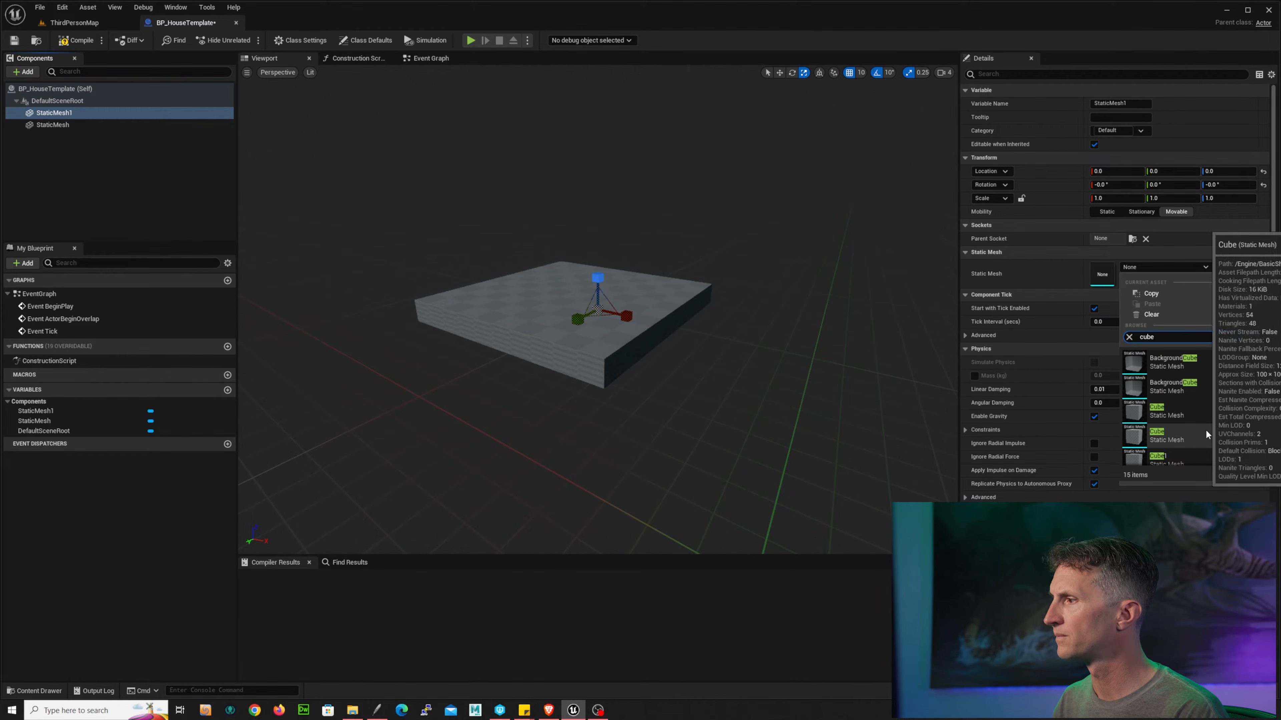
click(1177, 431)
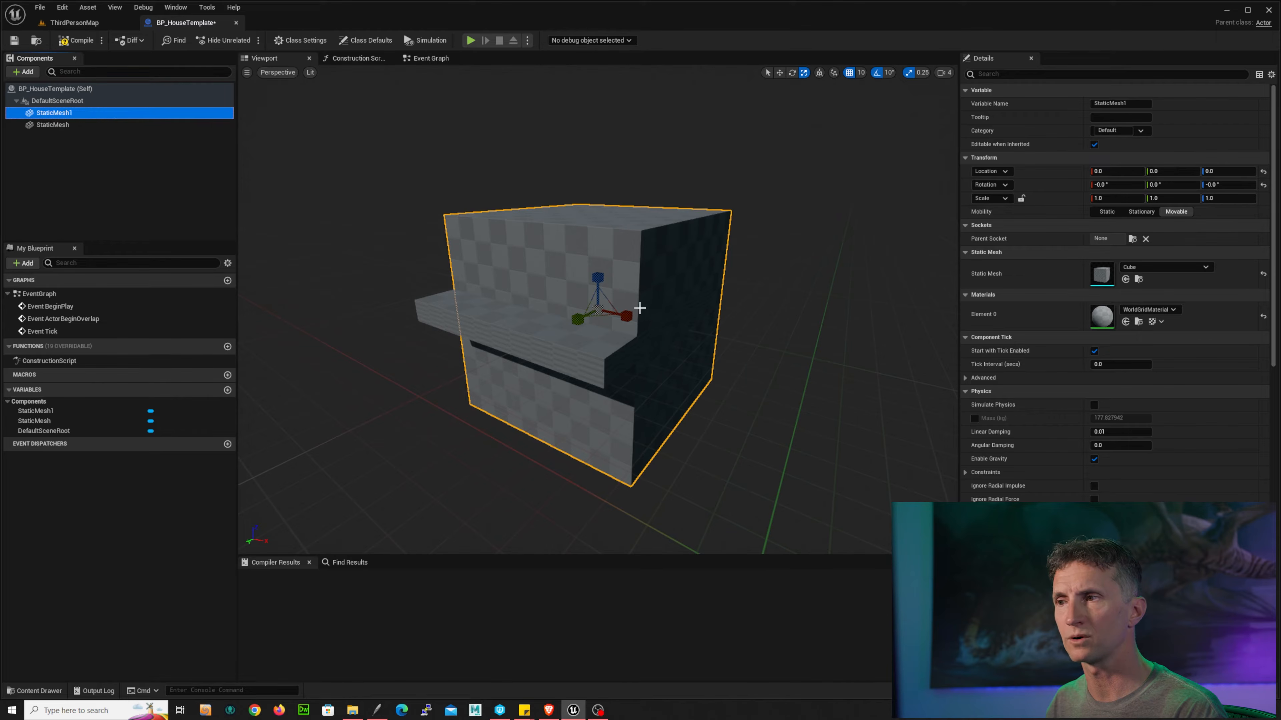
Step: Set the new cube's X scale to 0.05 to make a thin wall panel
drag(628, 316, 605, 317)
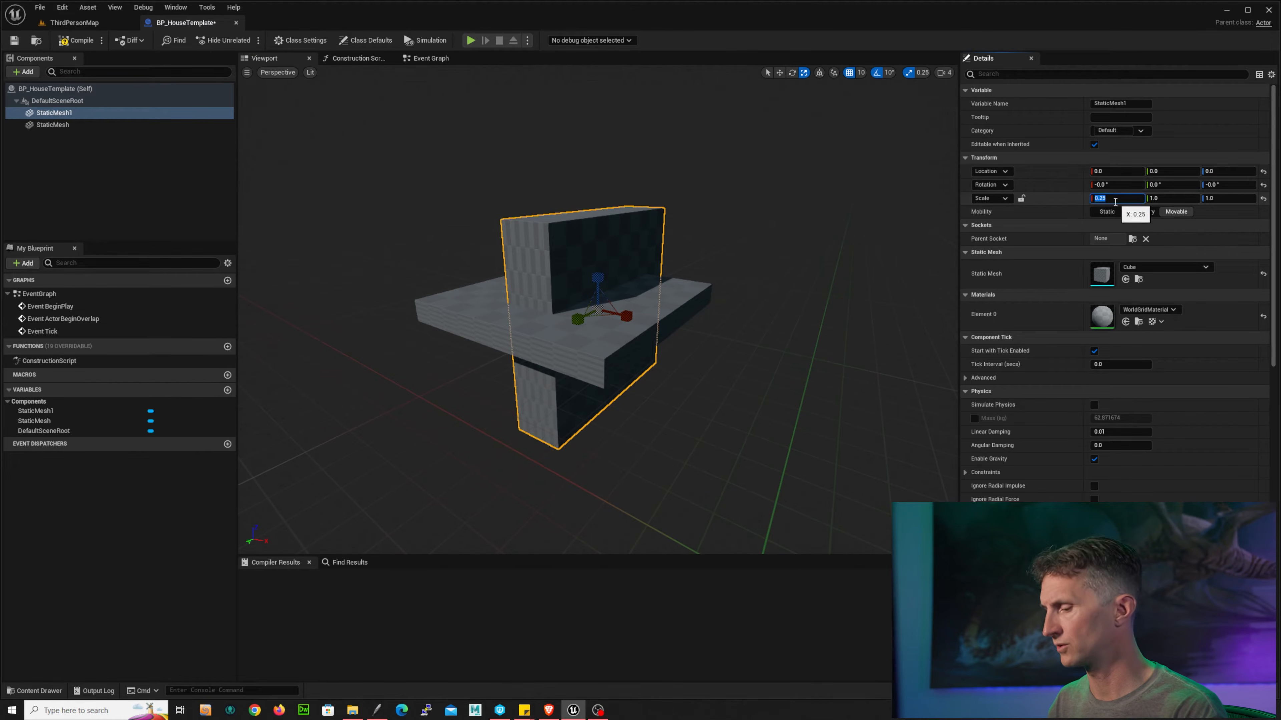
click(1089, 200)
text(.05)
key(Return)
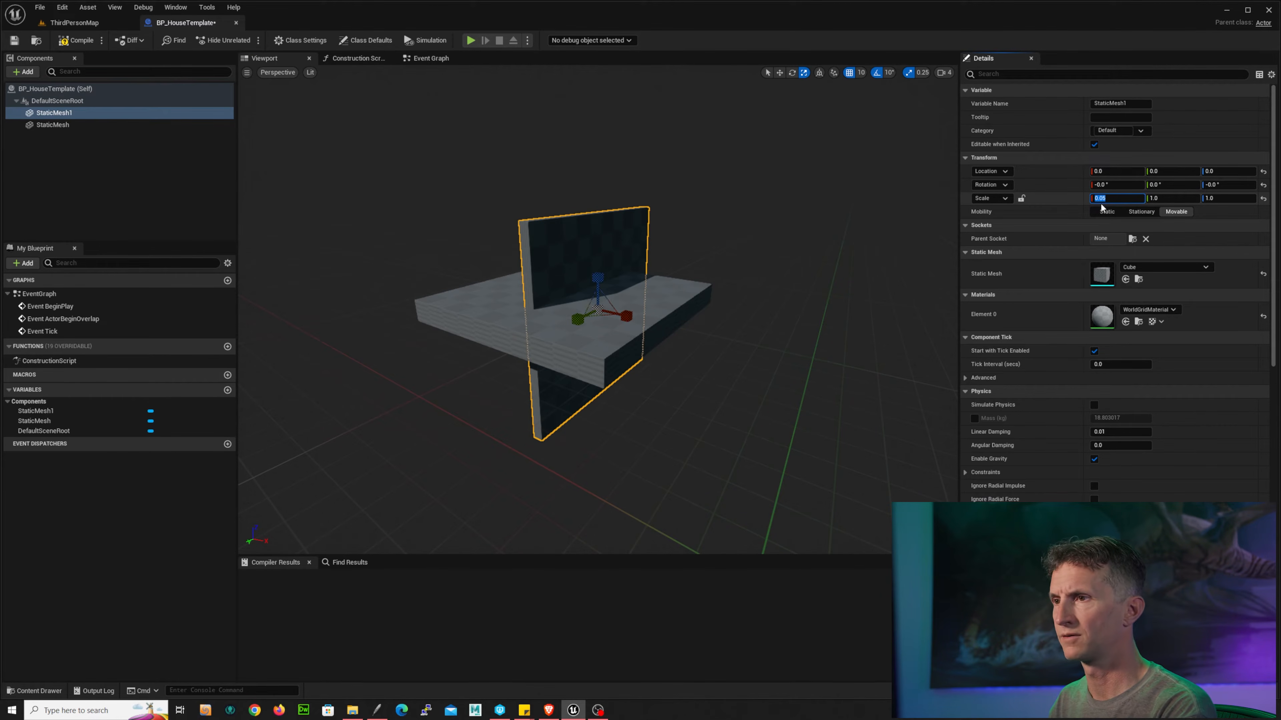
Step: Move the wall panel up to the floor's edge, to about 40 on X and 50 on Z
alt+drag(727, 318, 767, 307)
key(w)
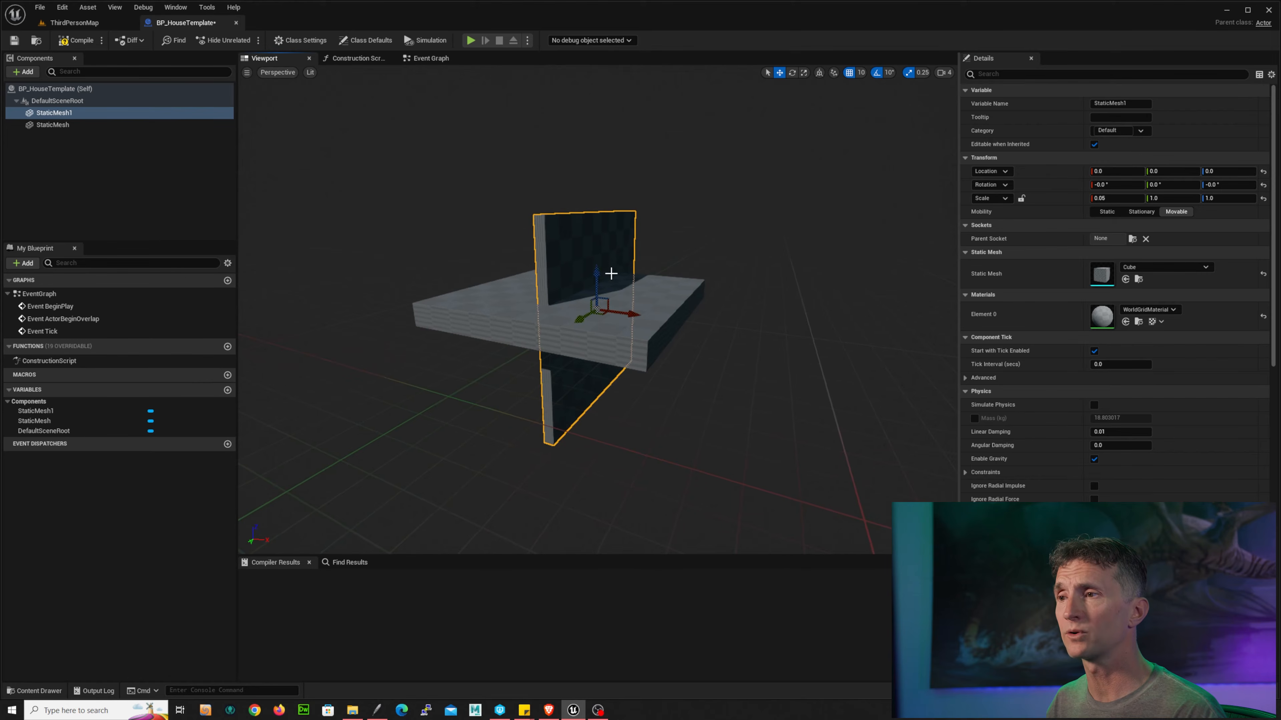
drag(596, 275, 629, 162)
drag(624, 206, 724, 224)
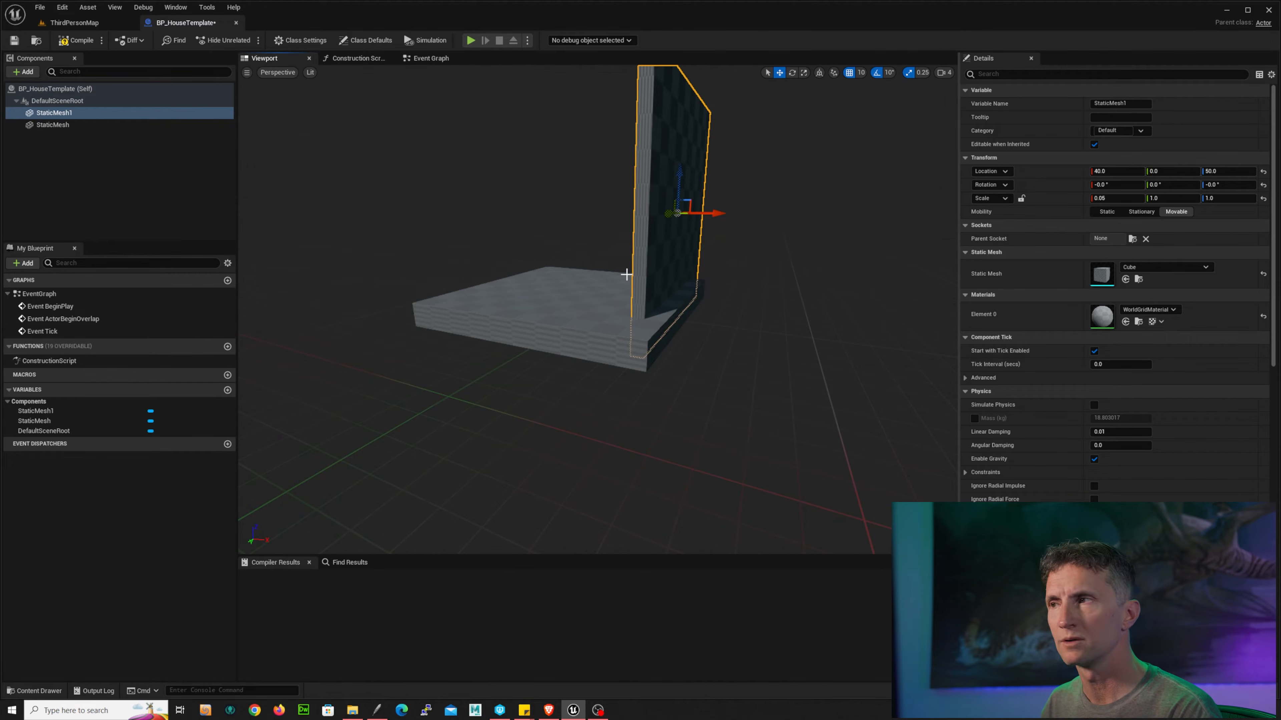
Step: Turn off grid snapping for moves and nudge the wall slightly along X
click(861, 72)
click(849, 72)
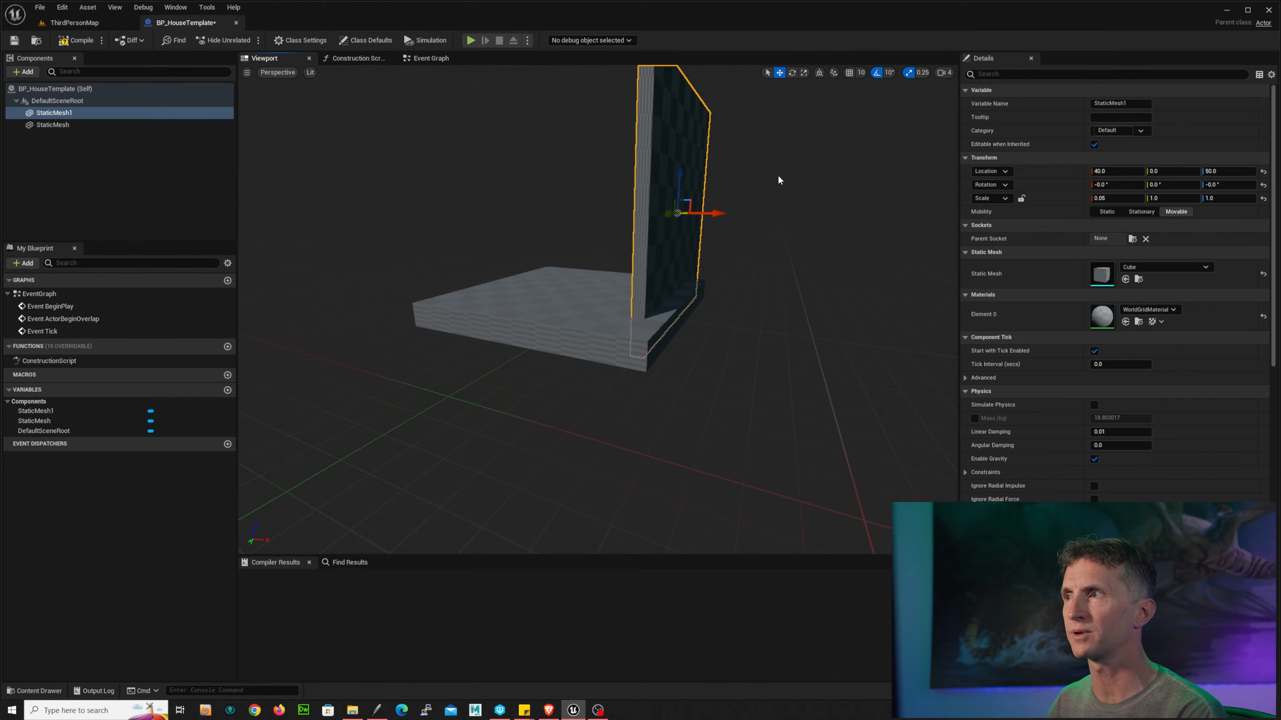
drag(727, 213, 730, 208)
alt+drag(844, 247, 700, 282)
alt+drag(495, 202, 578, 244)
Step: Select the floor slab and set its Y location to 0
click(593, 241)
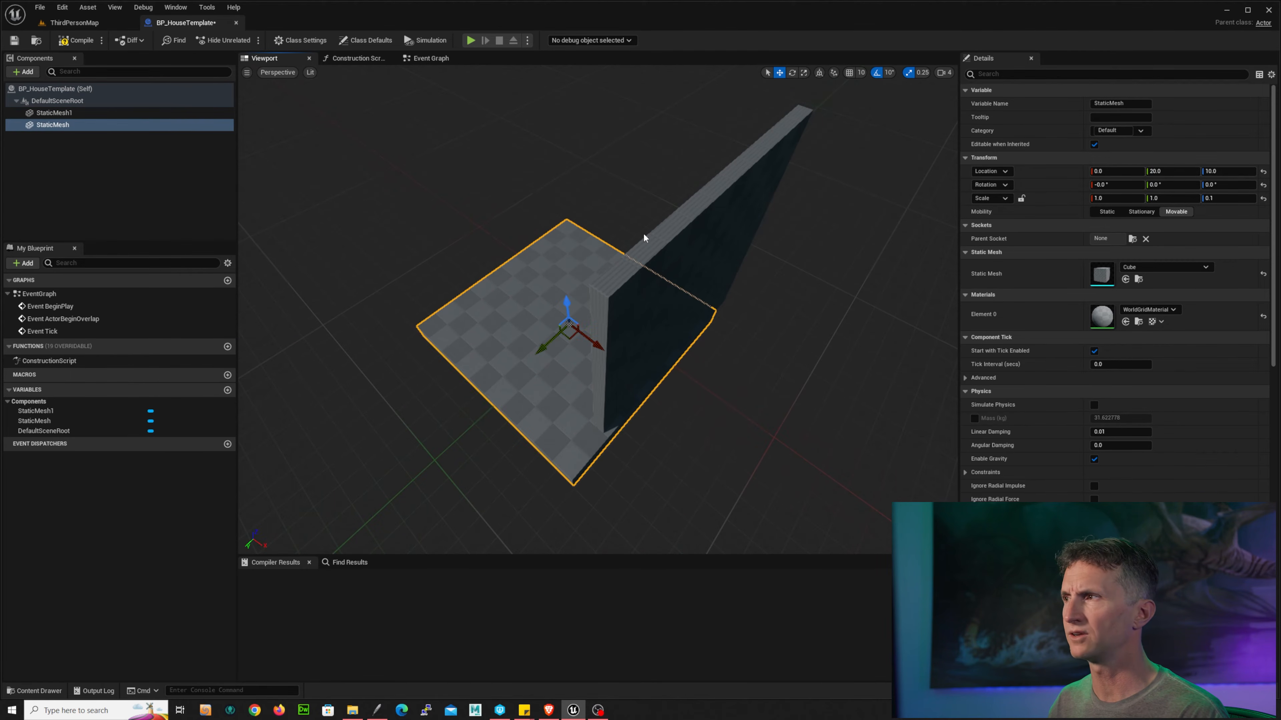
click(1182, 171)
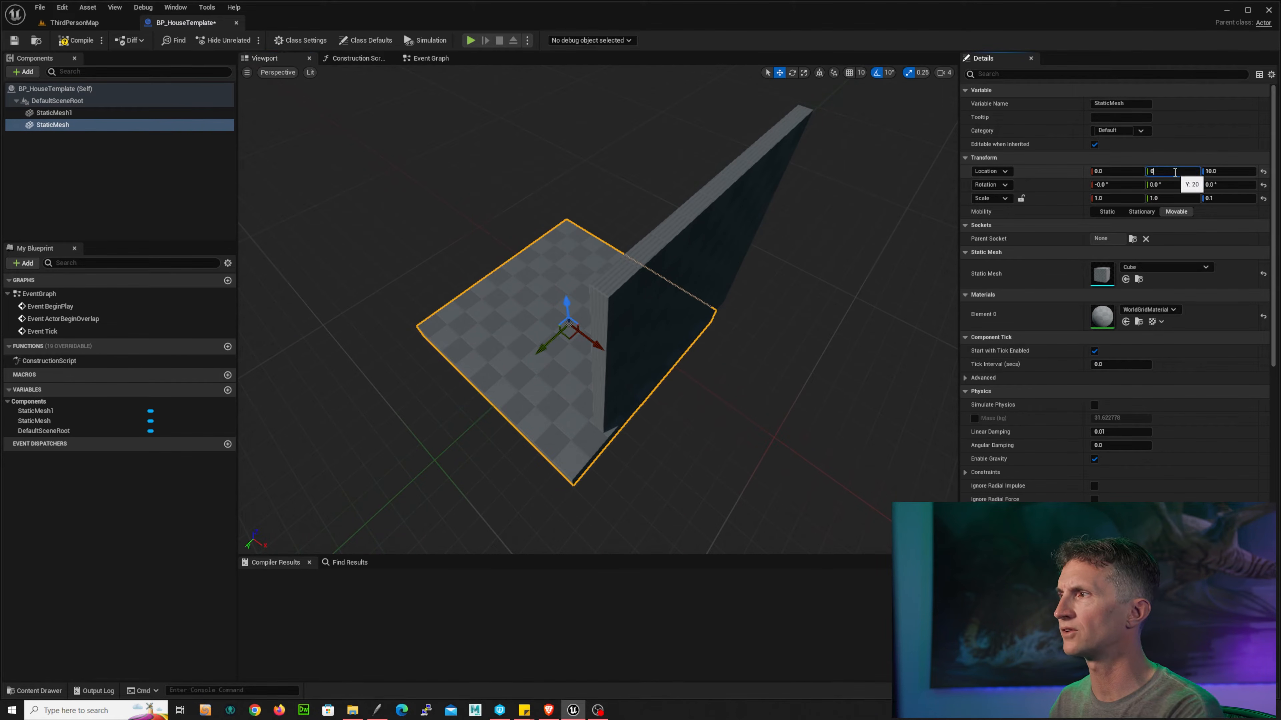
key(Return)
Step: Shorten the wall to a Z scale of about 0.57 and reposition it on the floor's edge, about 48 X and 44 Z
alt+drag(746, 242, 832, 189)
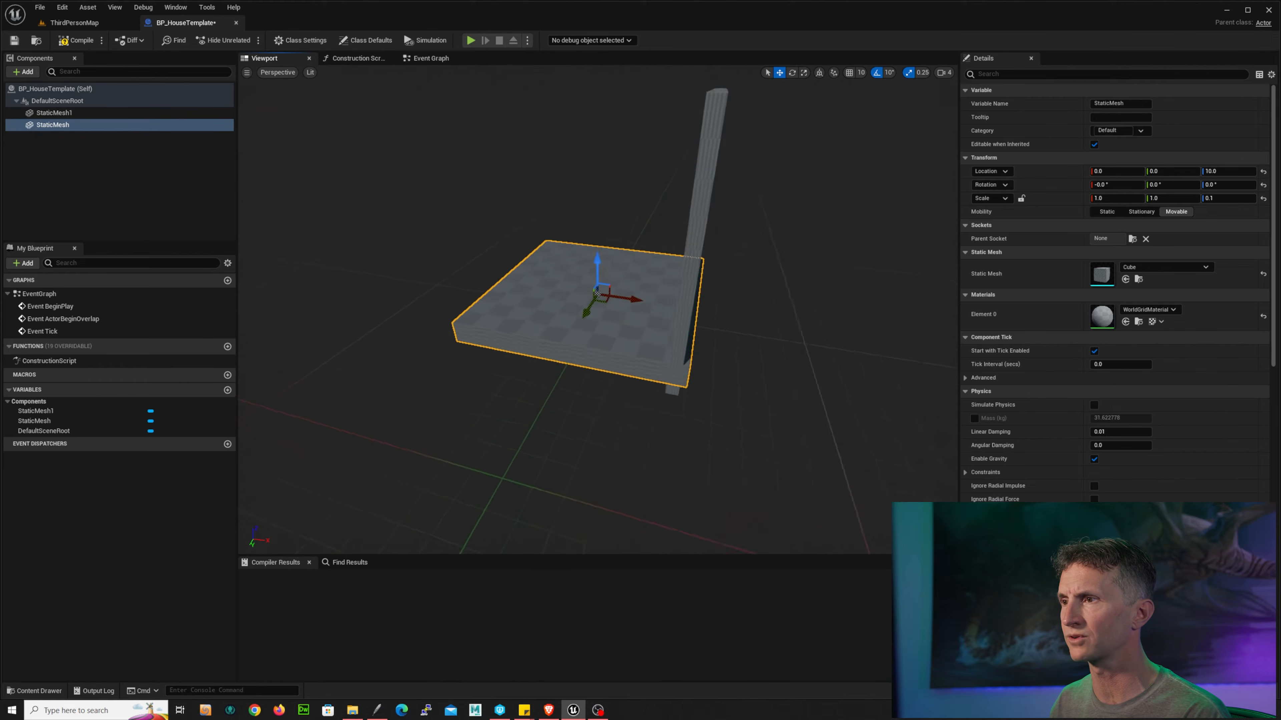
alt+drag(625, 197, 646, 168)
right_drag(808, 204, 762, 203)
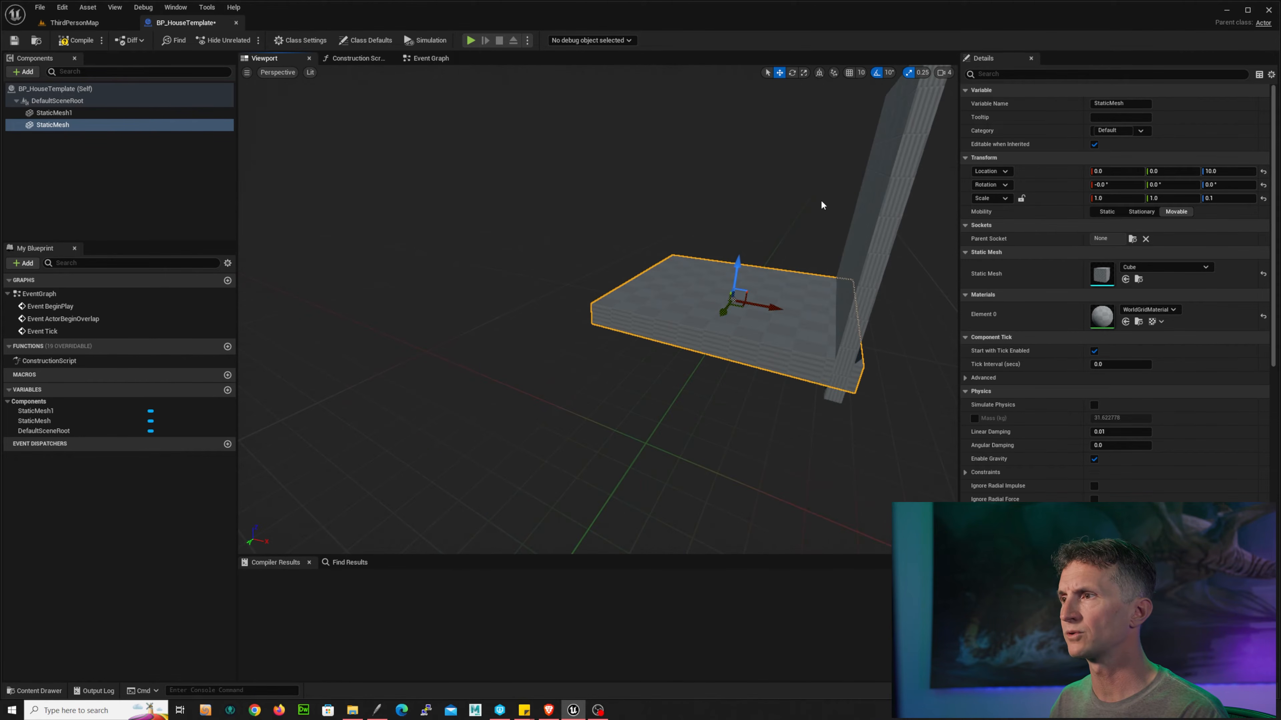
mouse_move(822, 201)
middle_down()
mouse_move(857, 191)
mouse_move(804, 205)
middle_up()
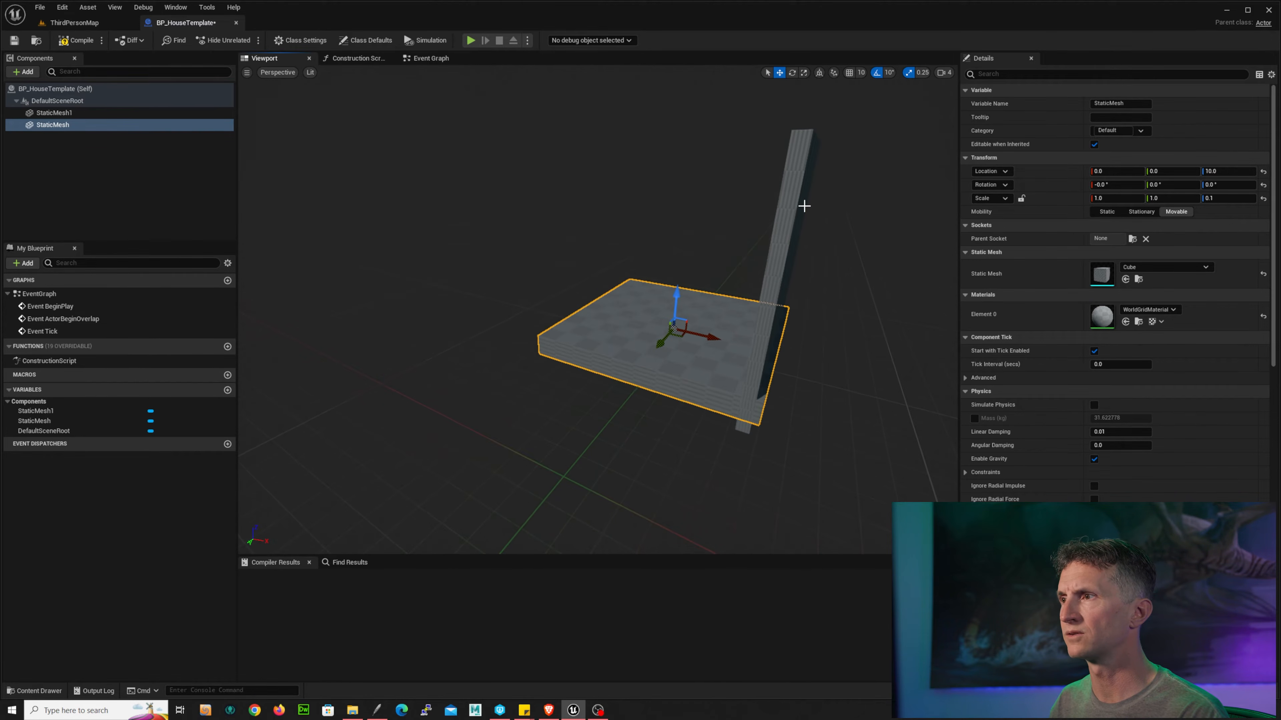
click(804, 206)
key(r)
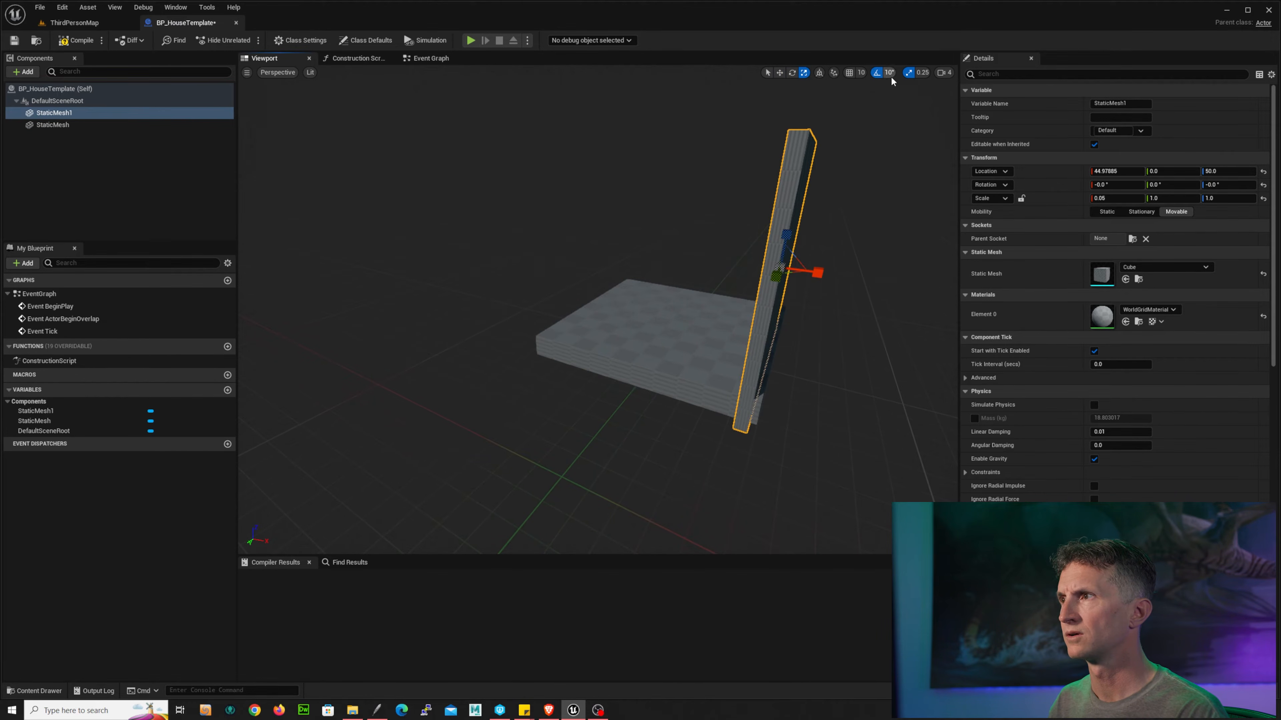
drag(789, 234, 773, 243)
key(w)
mouse_move(895, 269)
alt+mouse_down()
mouse_move(726, 250)
mouse_move(888, 245)
alt+mouse_up()
drag(806, 262, 820, 263)
Step: Add another Static Mesh component under the DefaultSceneRoot and assign it the Cube mesh
click(53, 100)
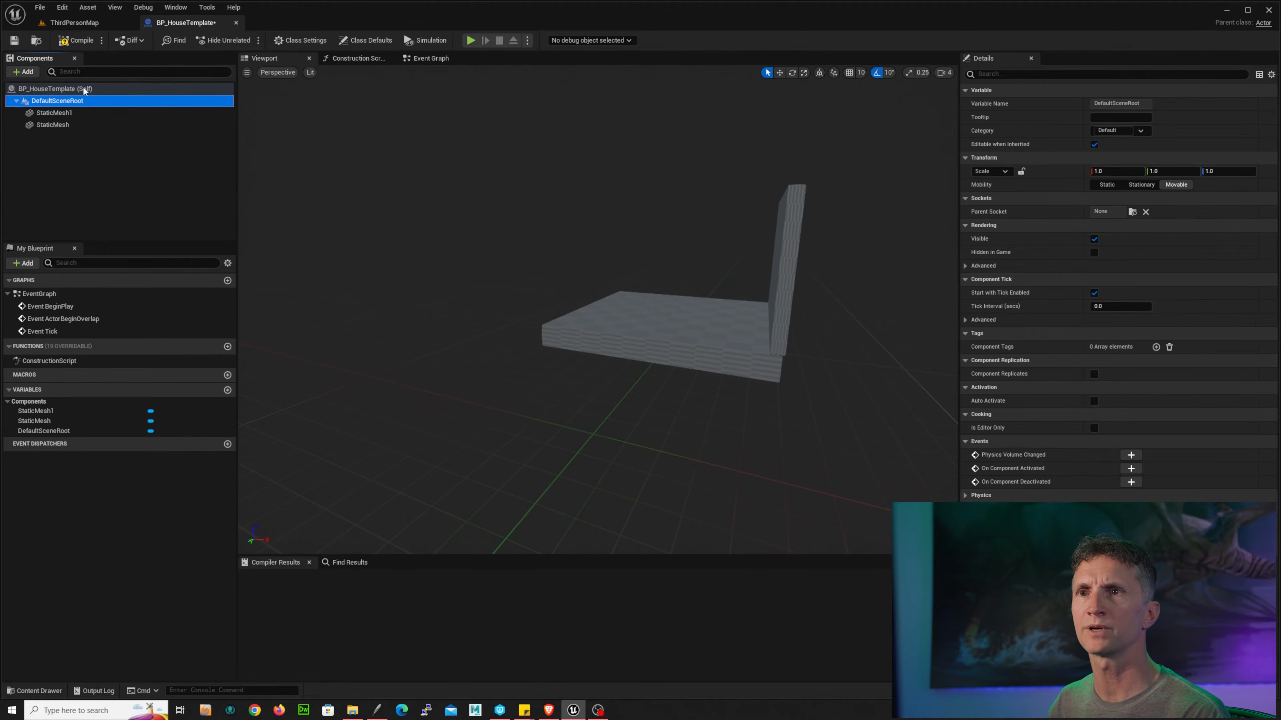
click(24, 72)
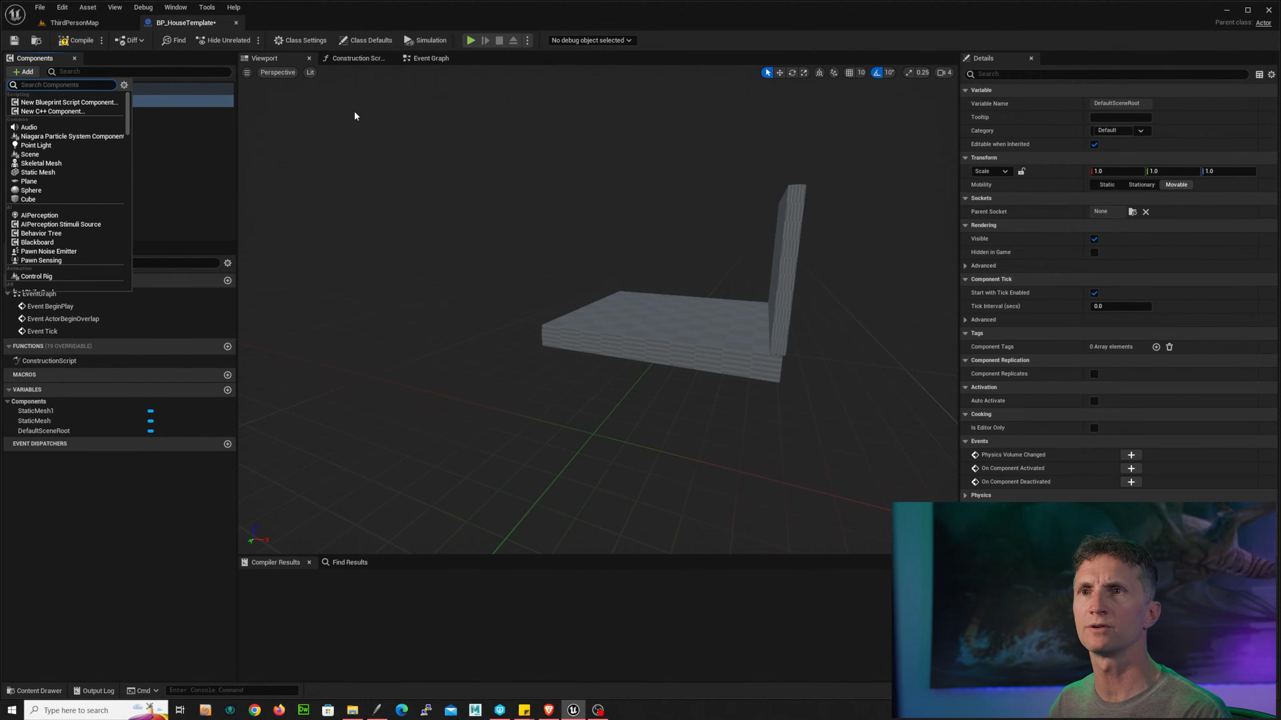
click(76, 170)
click(1188, 268)
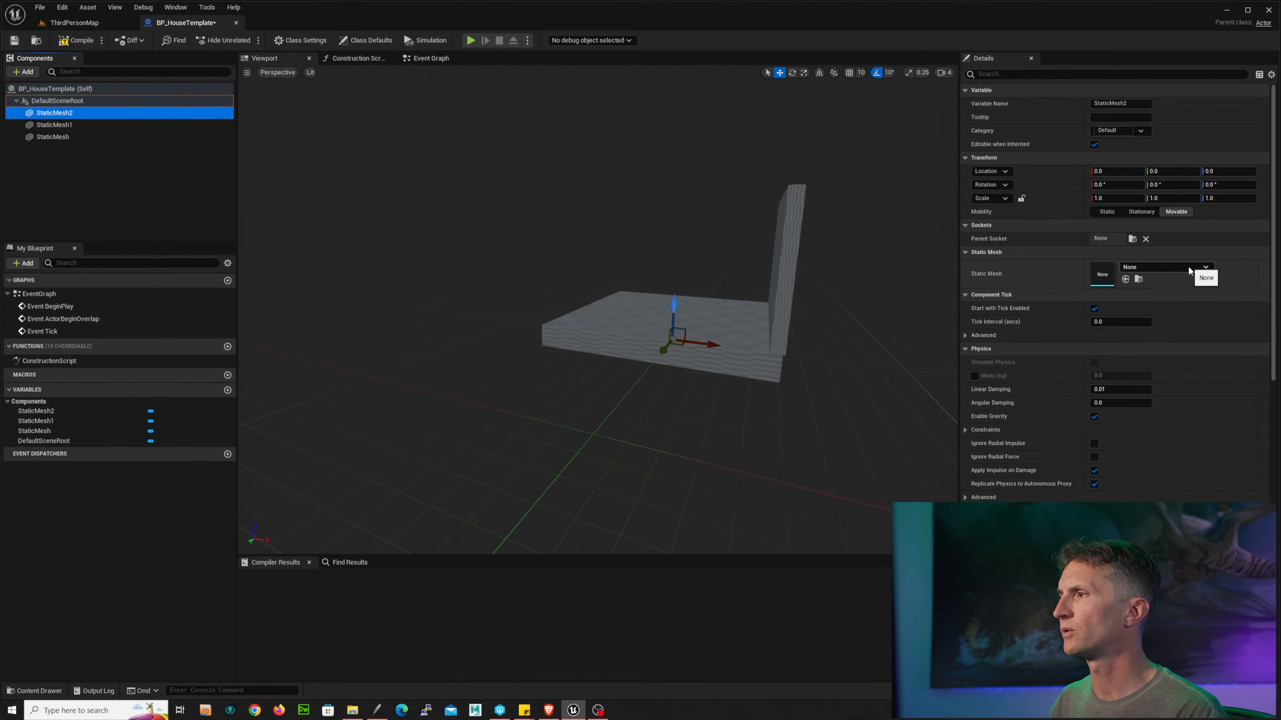
click(1190, 267)
text(c)
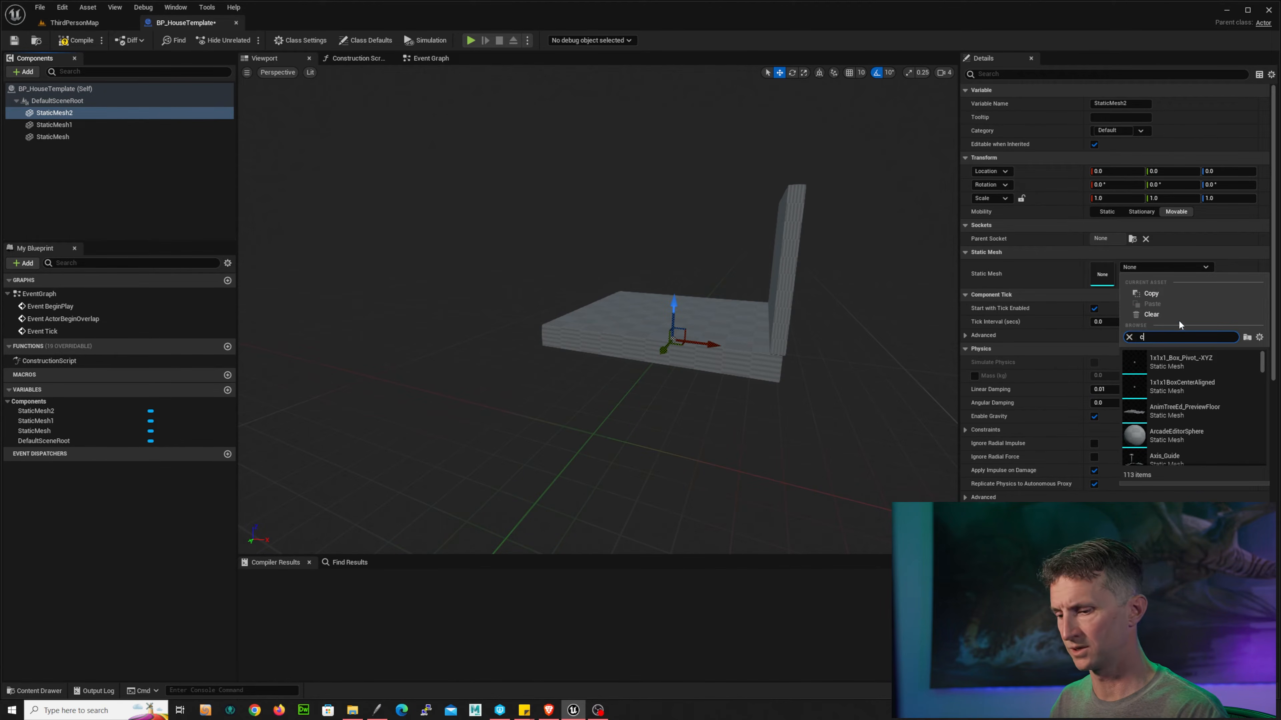
text(ube)
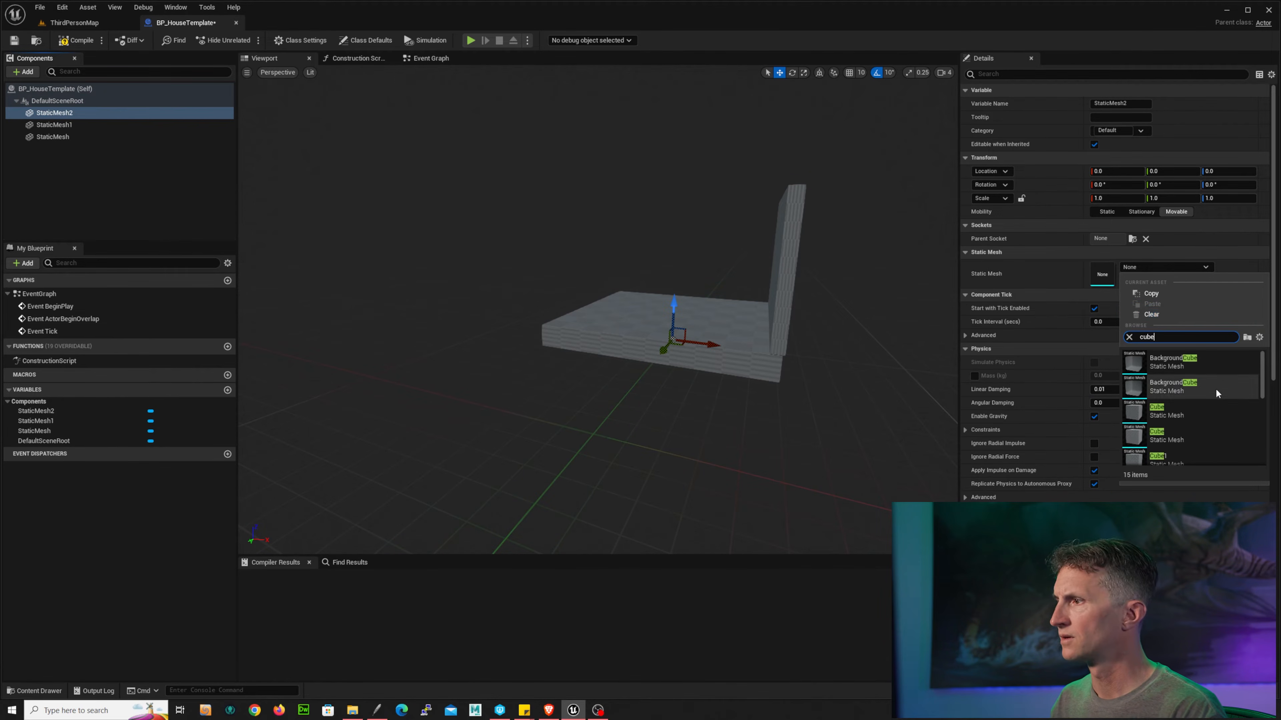
click(1185, 433)
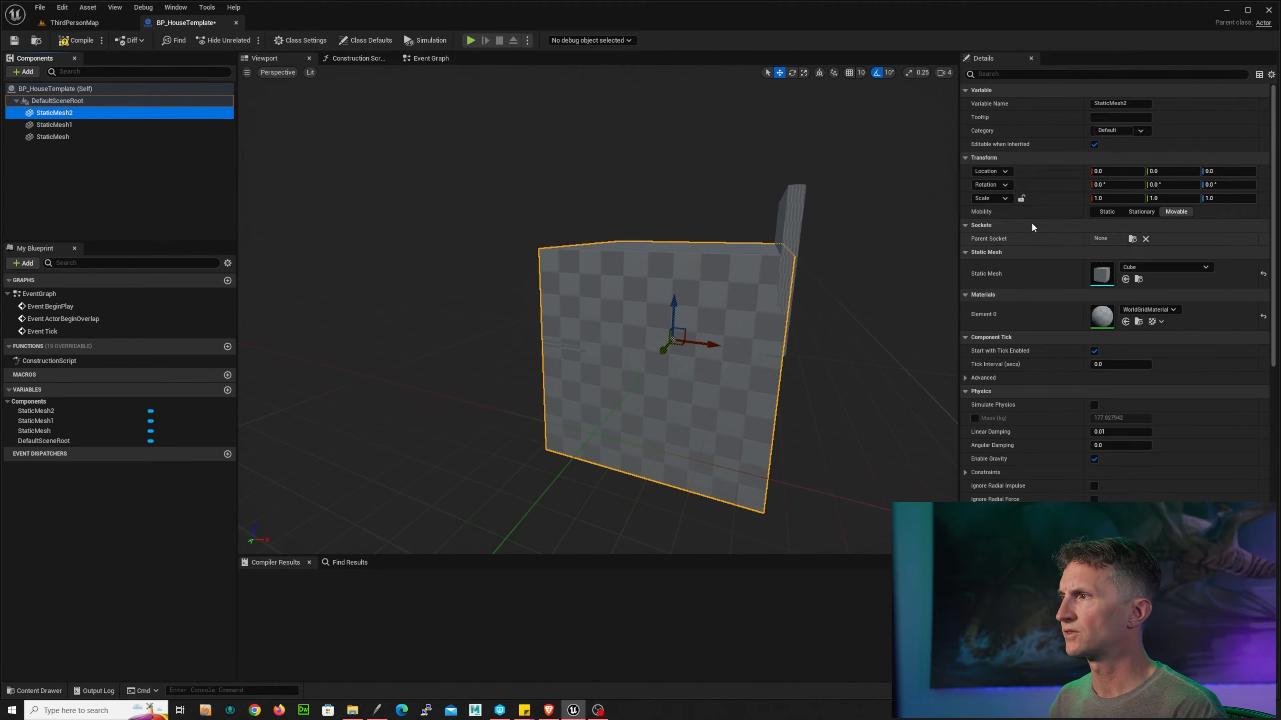
Step: Set the second cube's X scale to 0.05 and move it to the floor's opposite edge, about -46 X and 65 Z
click(1133, 201)
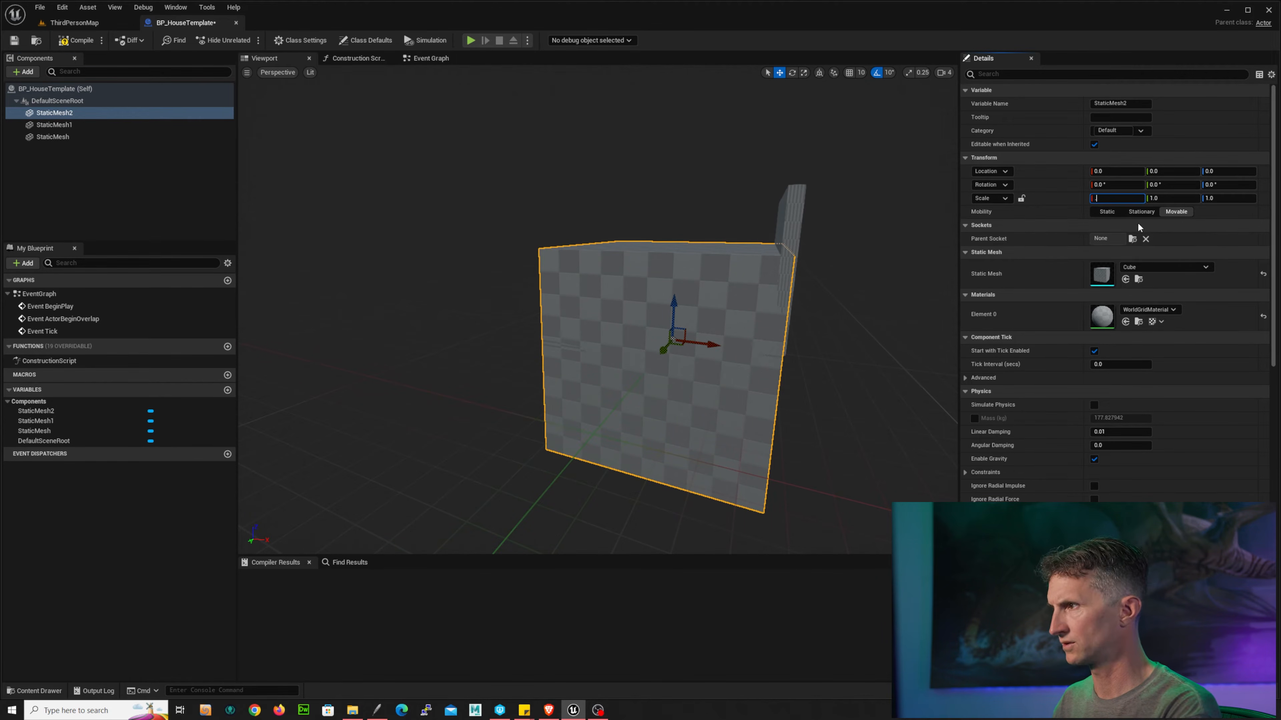
key(Return)
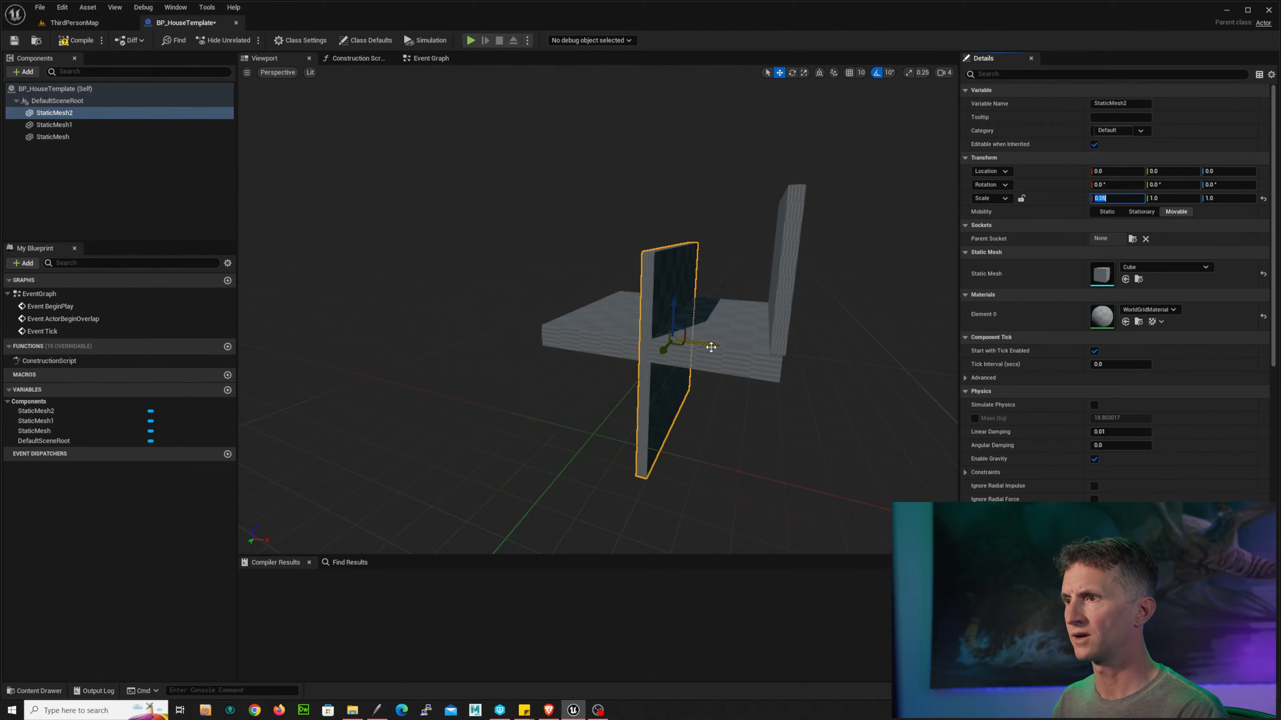
drag(711, 347, 606, 165)
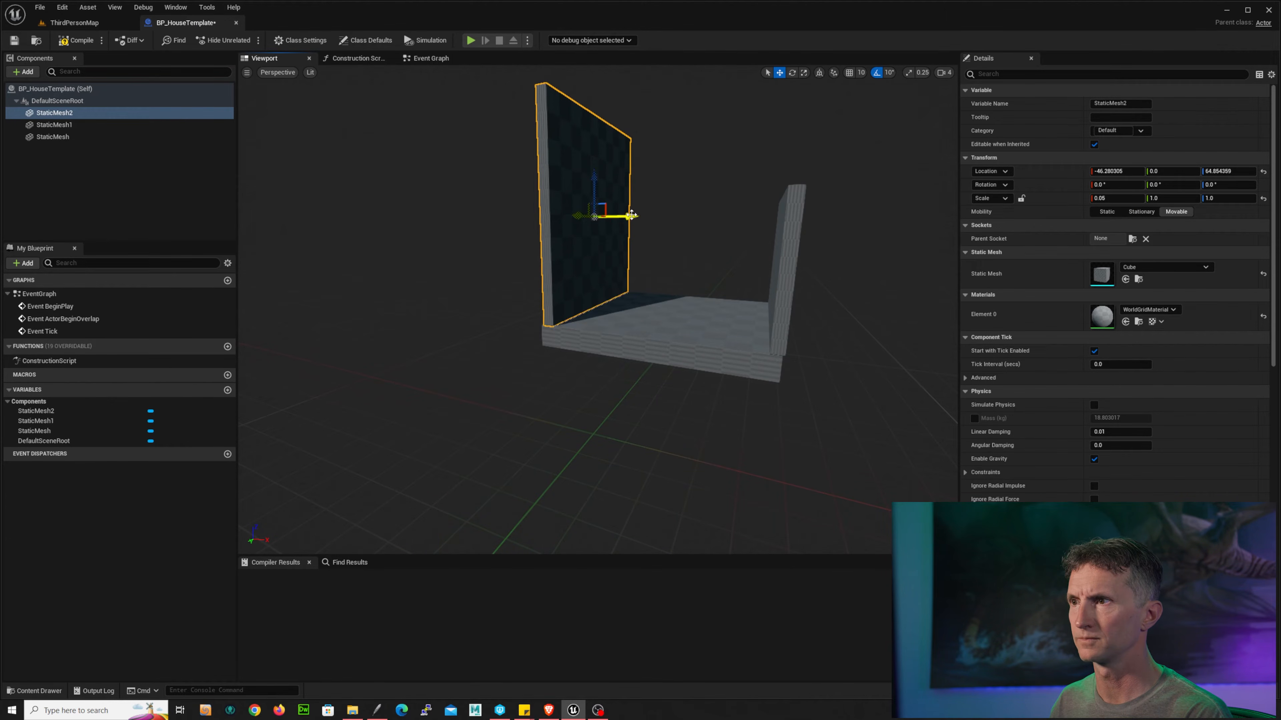
drag(632, 216, 630, 216)
Step: Select the first wall and set its Z scale to 0.5
click(792, 209)
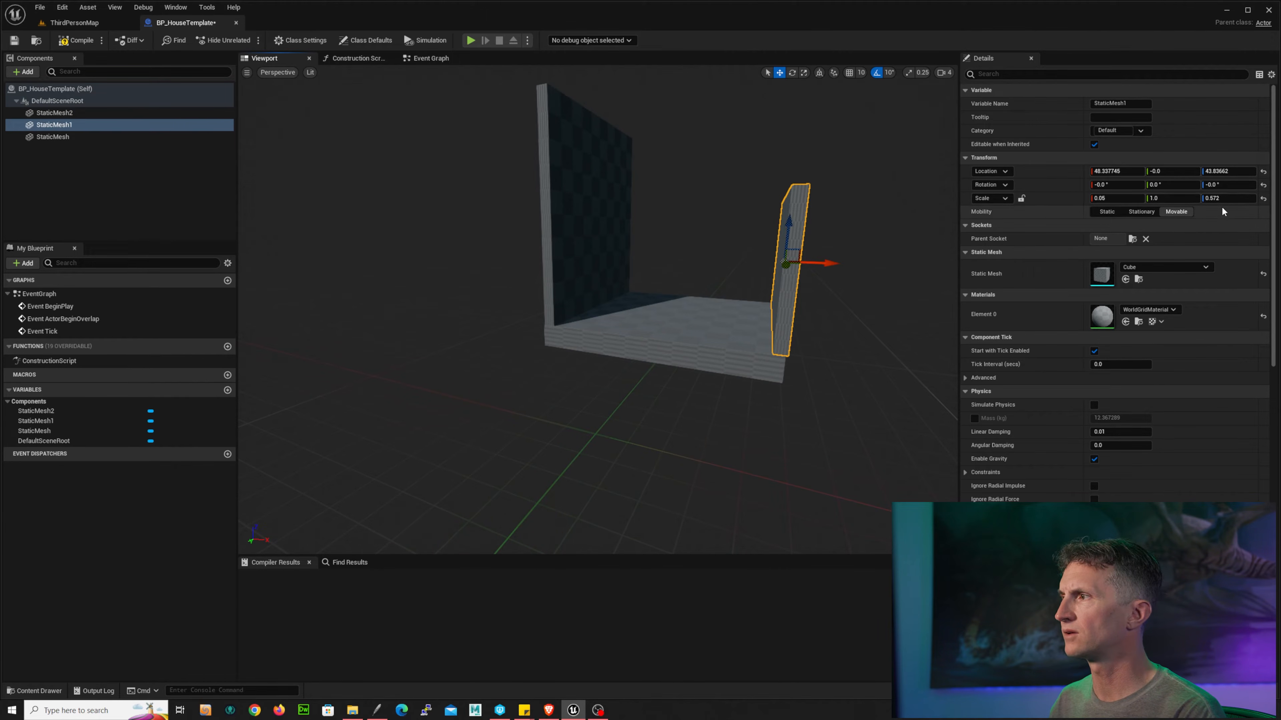
click(1242, 199)
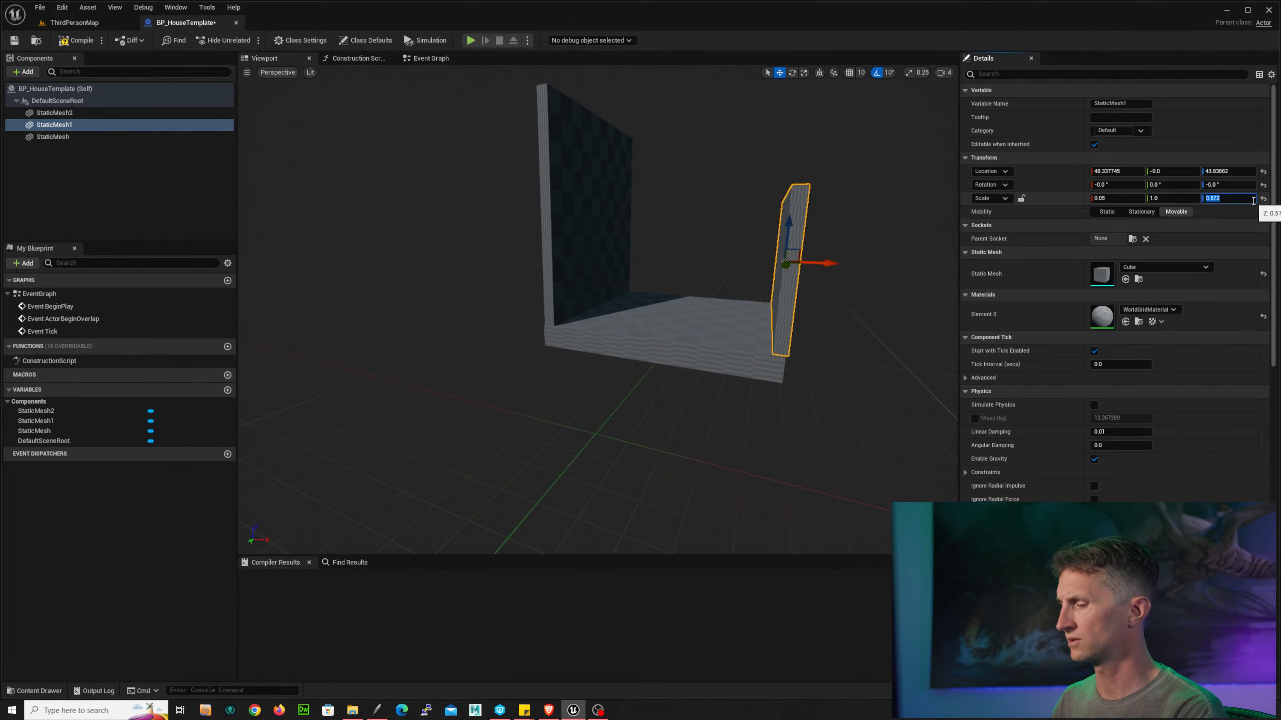
text(.5)
key(Return)
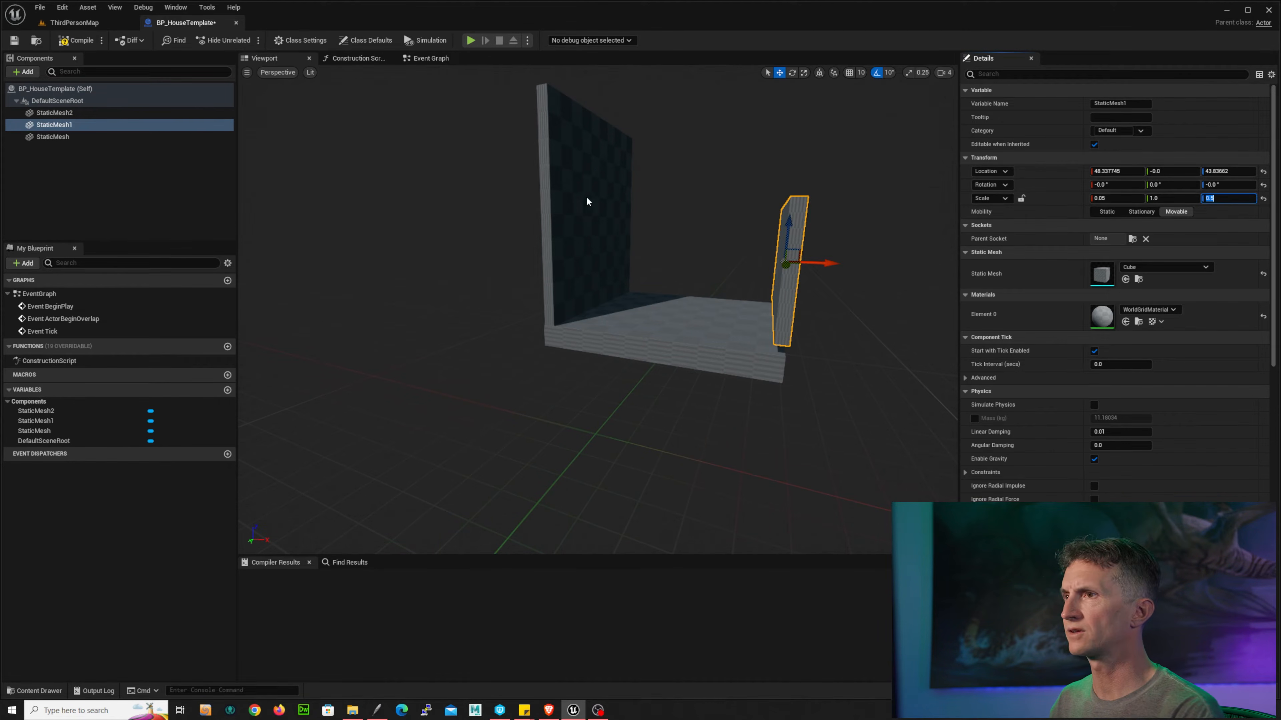
Step: Set the second wall's Z scale to 0.5 and lower it down onto the floor
click(615, 208)
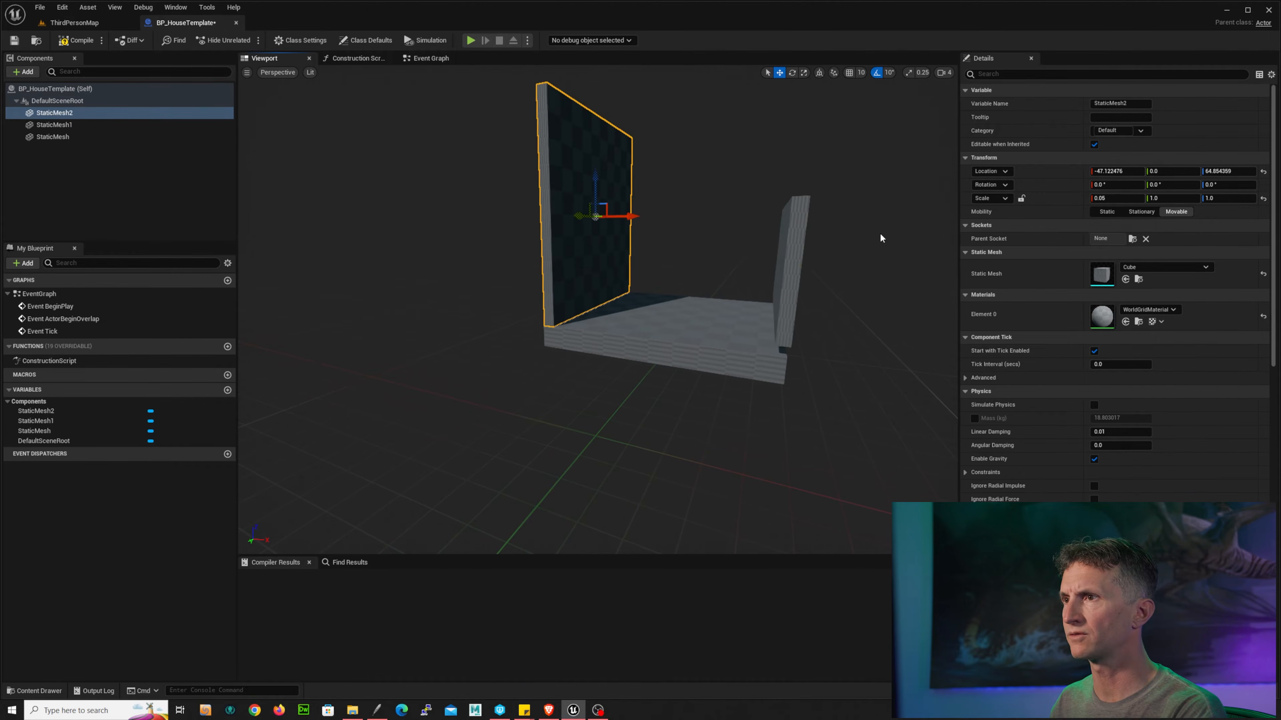
click(1227, 200)
text(.5)
key(Return)
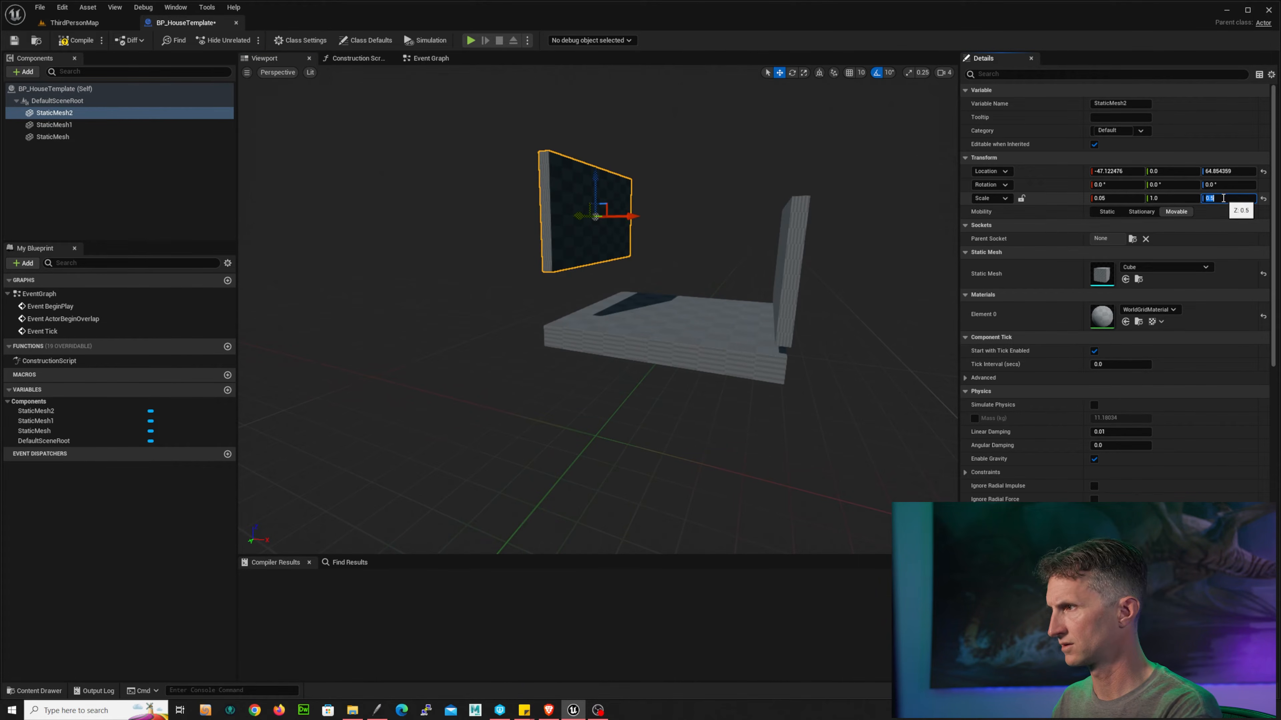
drag(589, 180, 587, 227)
click(802, 218)
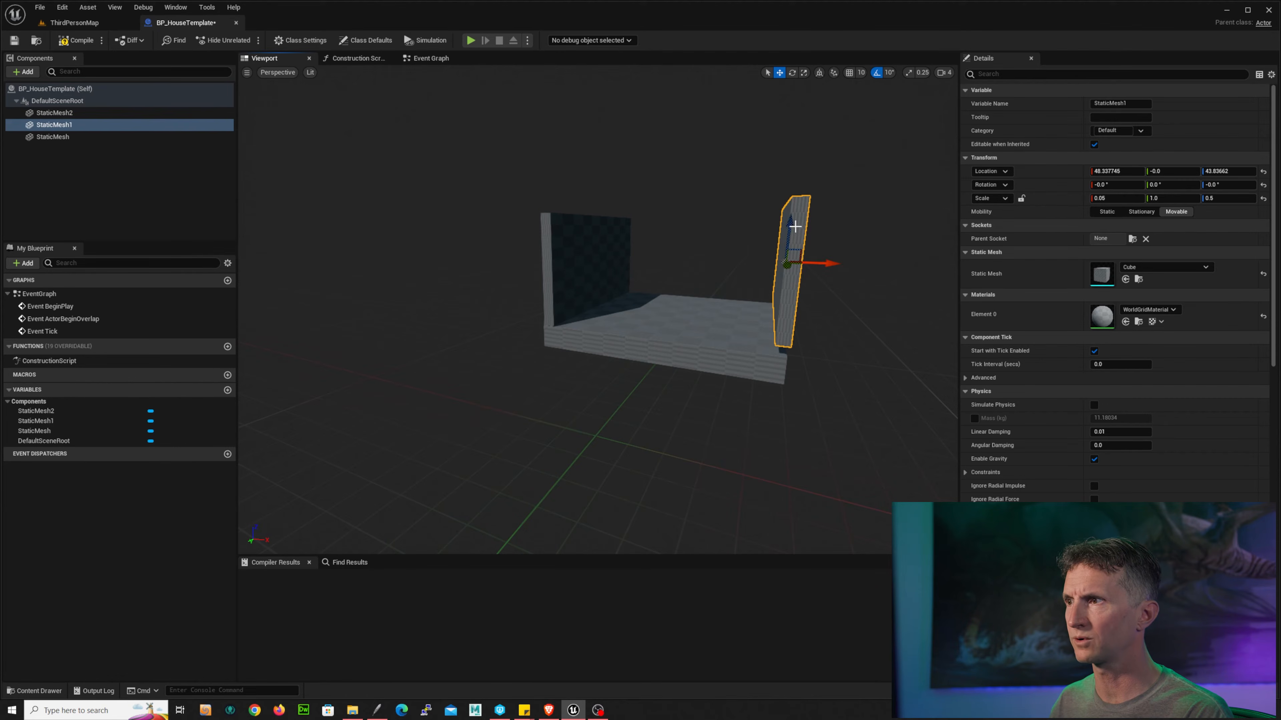
Step: Lower the first wall slightly so its base sits on the floor slab
drag(795, 227, 790, 231)
drag(827, 270, 825, 271)
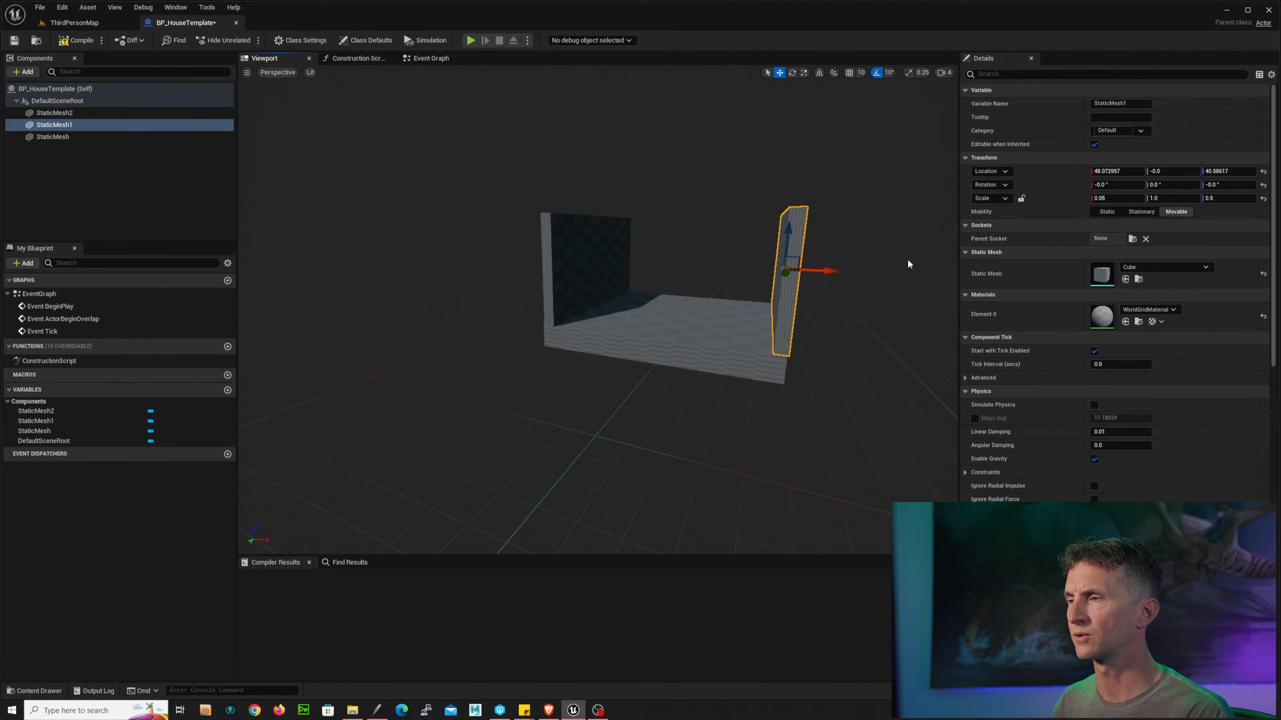
alt+drag(910, 264, 895, 303)
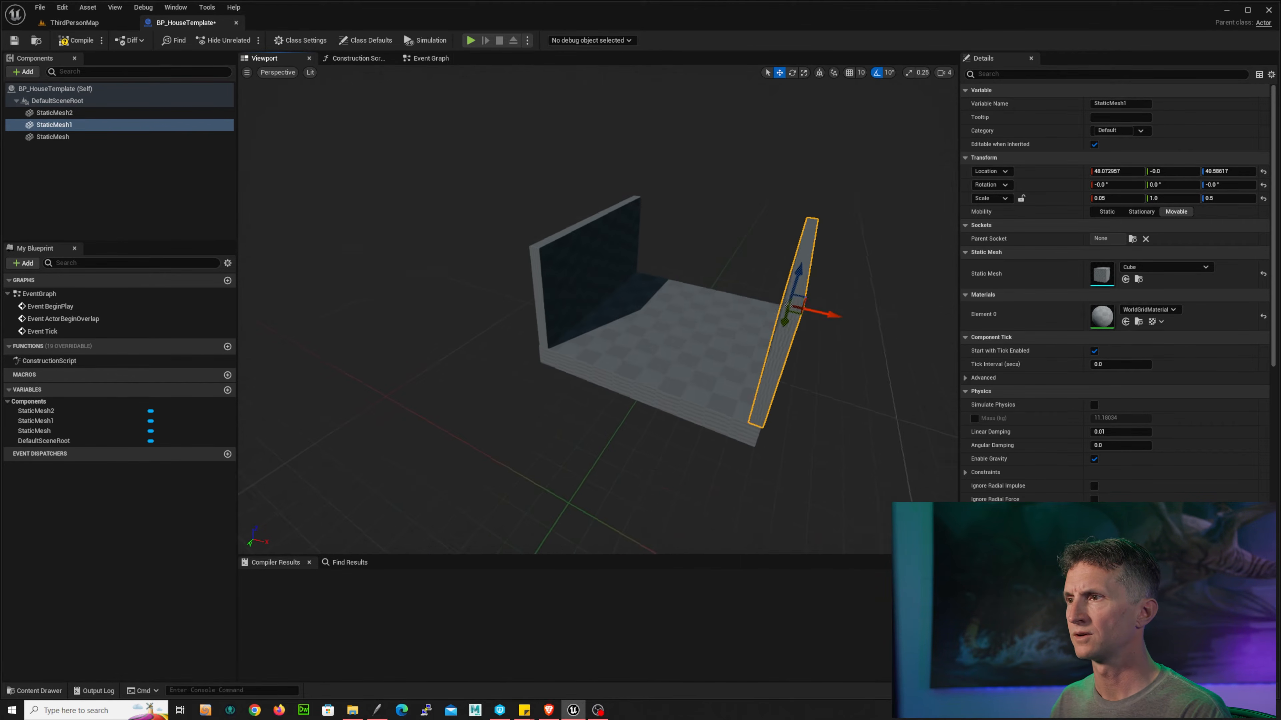
Step: Duplicate the first wall and rotate the copy -90 degrees about Z
right_click(69, 127)
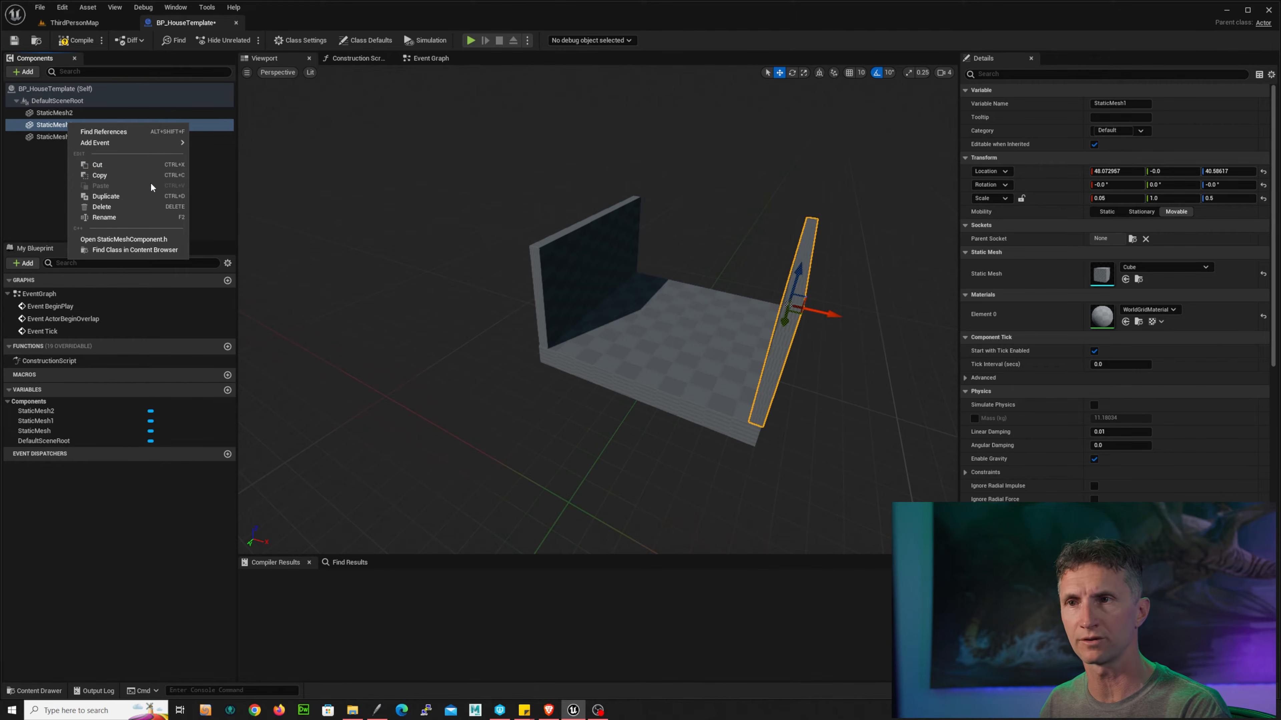
click(137, 196)
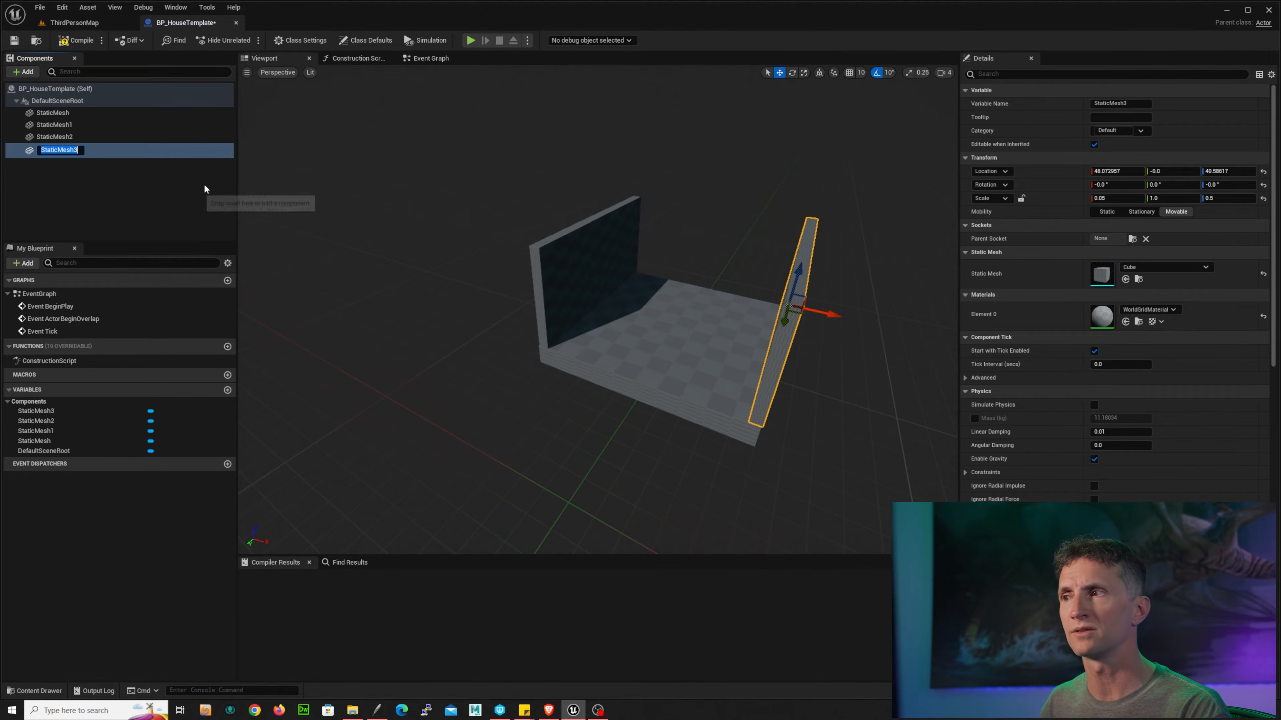
click(813, 313)
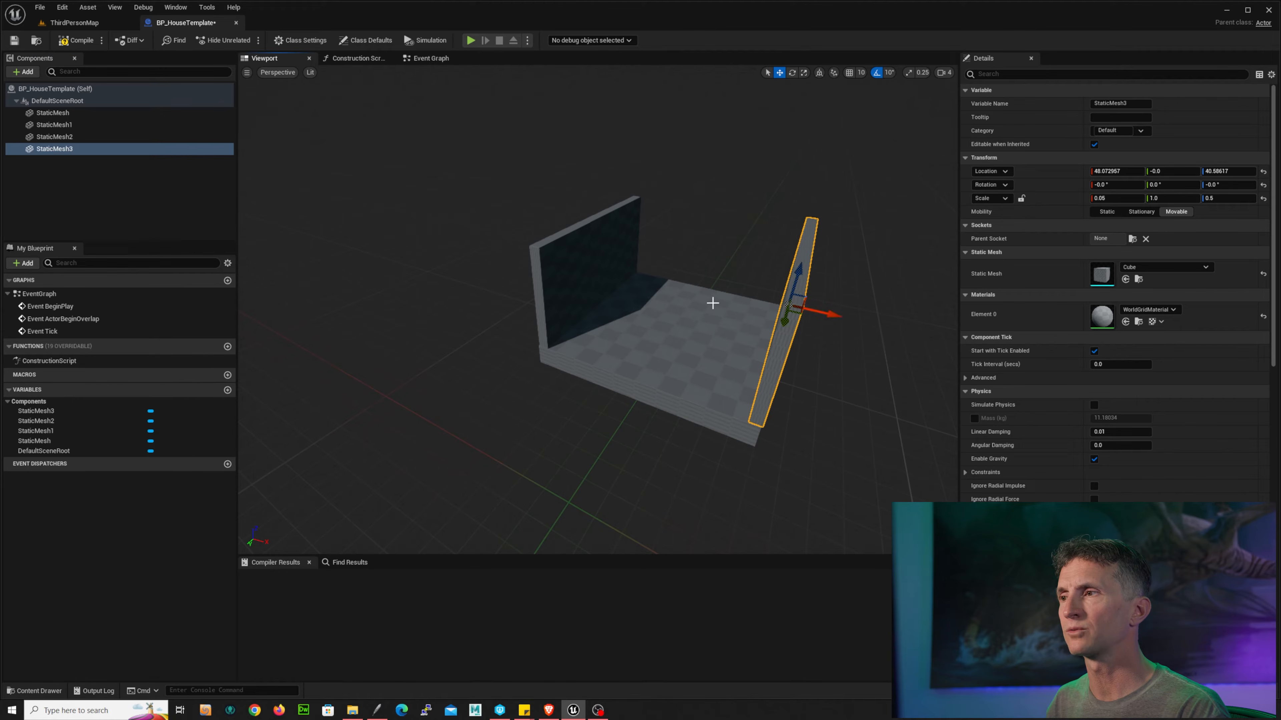
drag(839, 317, 752, 296)
key(e)
alt+drag(925, 265, 757, 308)
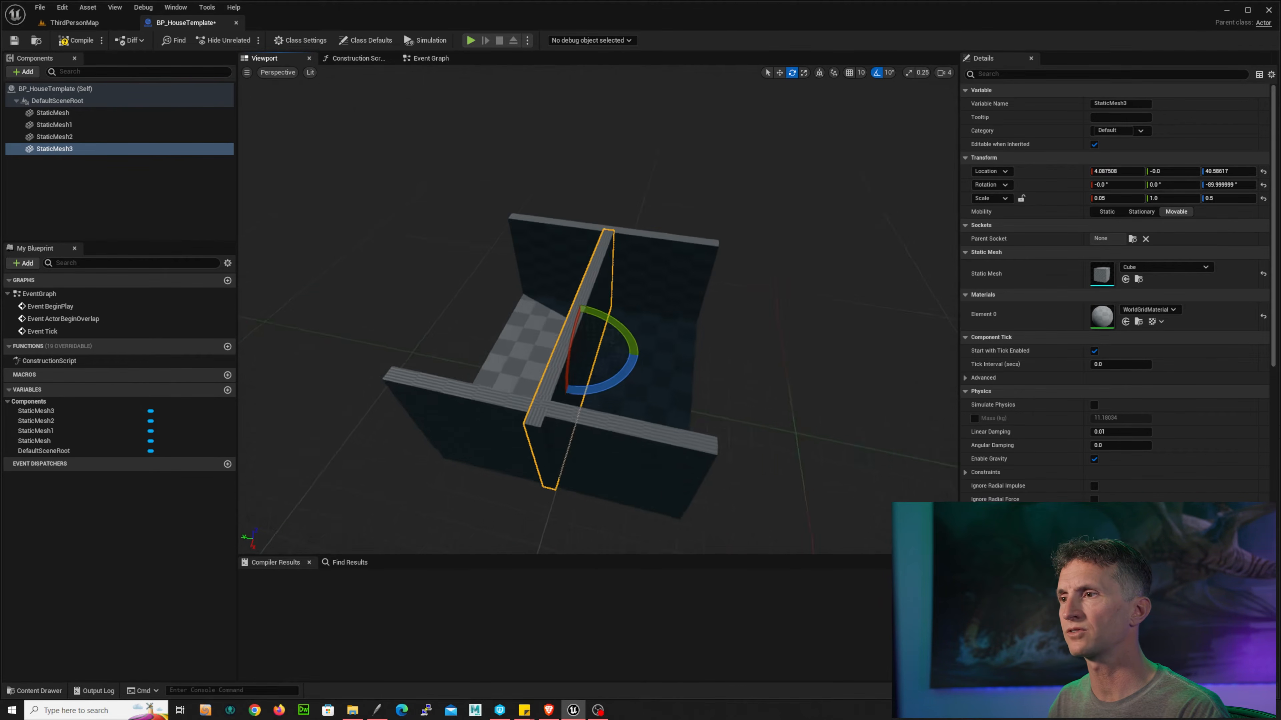
Step: Move the rotated wall to the floor's side edge, about -1 X and -48 Y
key(w)
drag(612, 360, 732, 362)
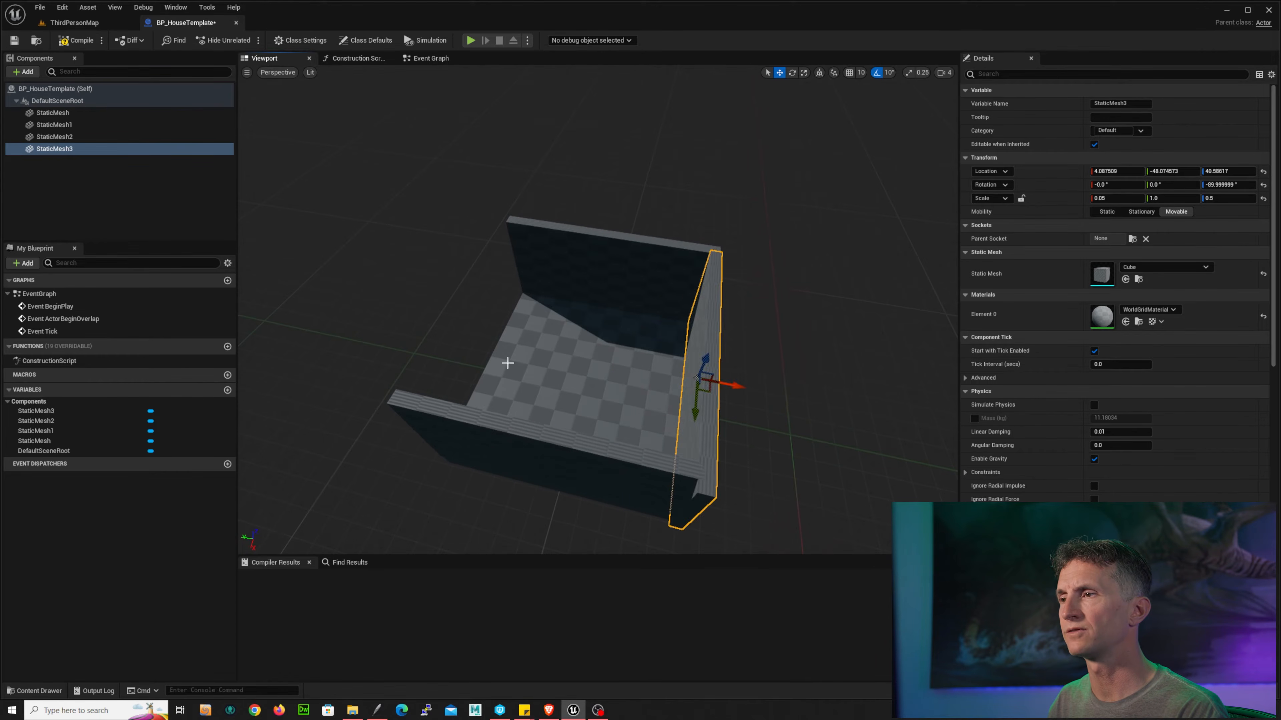
alt+drag(509, 363, 739, 272)
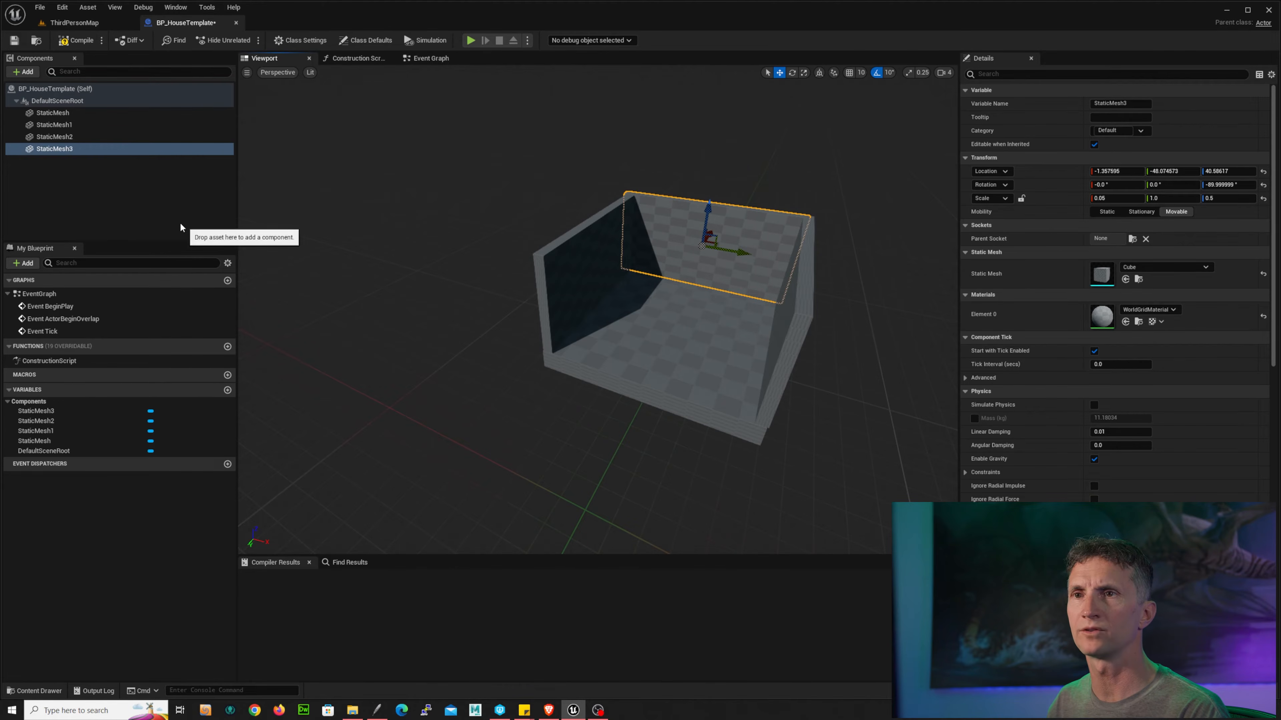
Step: Duplicate the side wall and move the copy to the opposite side edge, about 49 Y
key(ctrl+d)
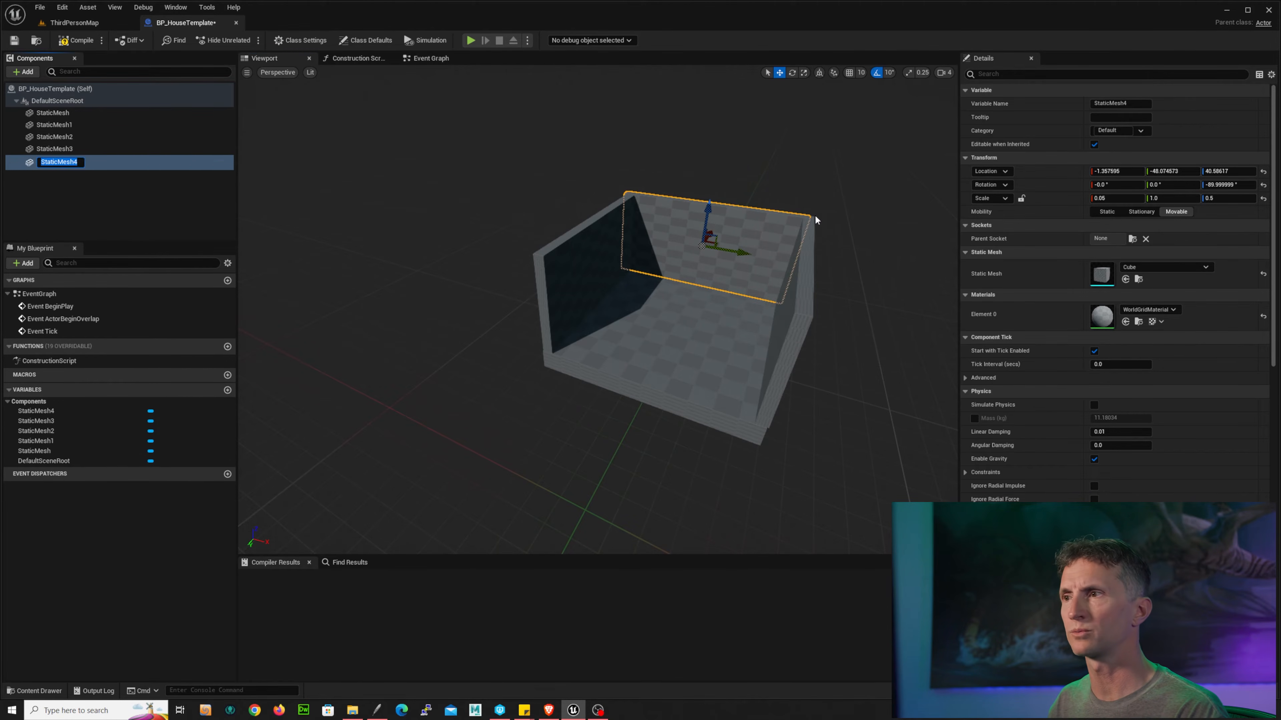
drag(760, 261, 529, 336)
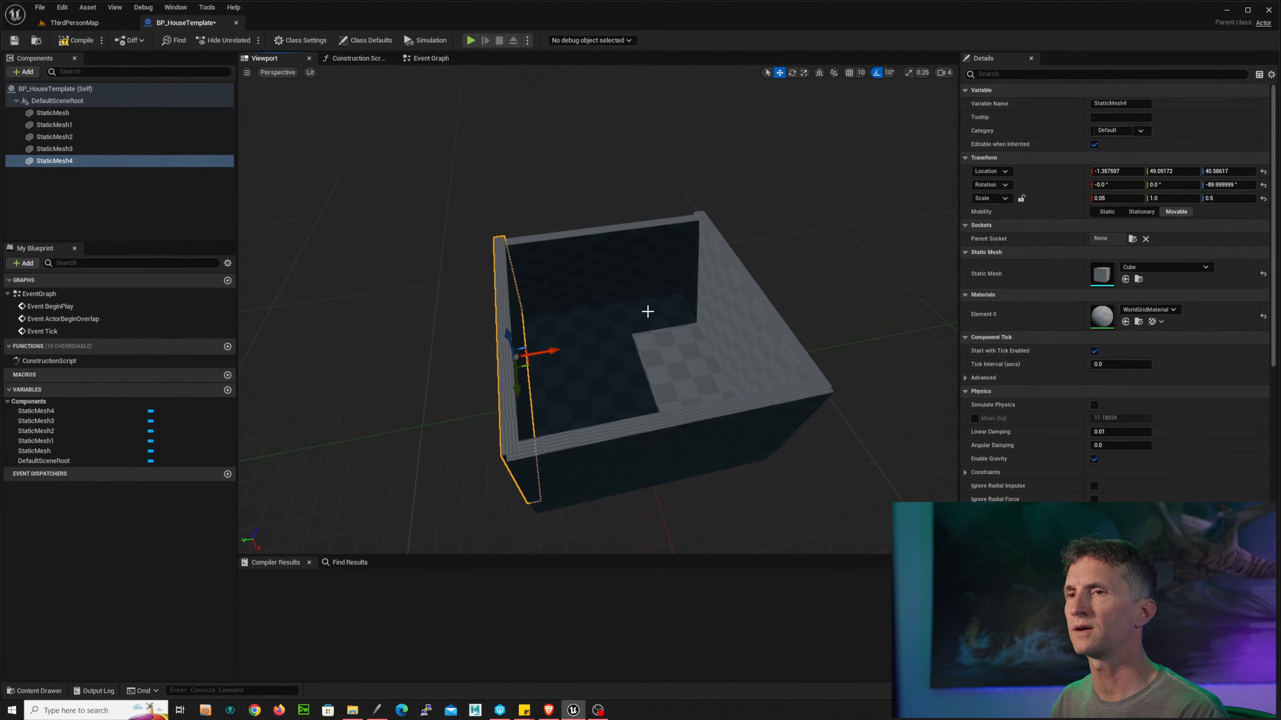
alt+drag(379, 370, 559, 295)
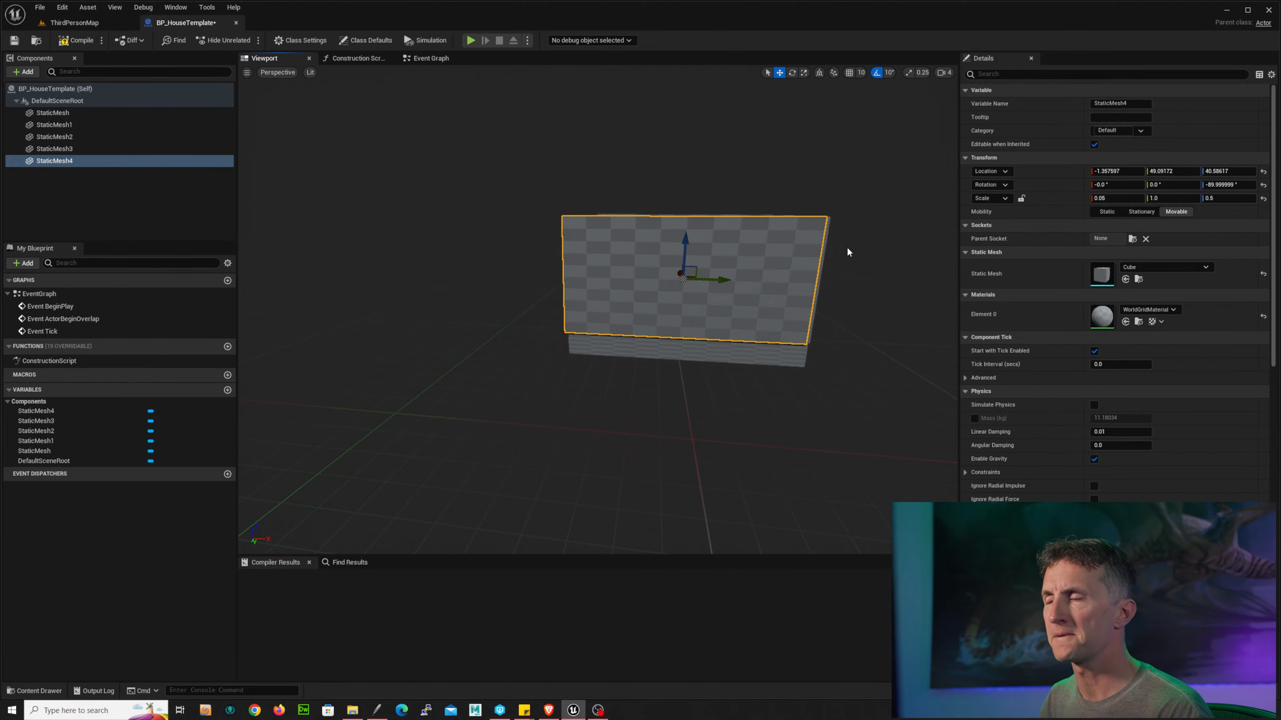
Step: Shrink the fourth wall's Y scale to about 0.6
alt+drag(838, 282, 876, 284)
key(r)
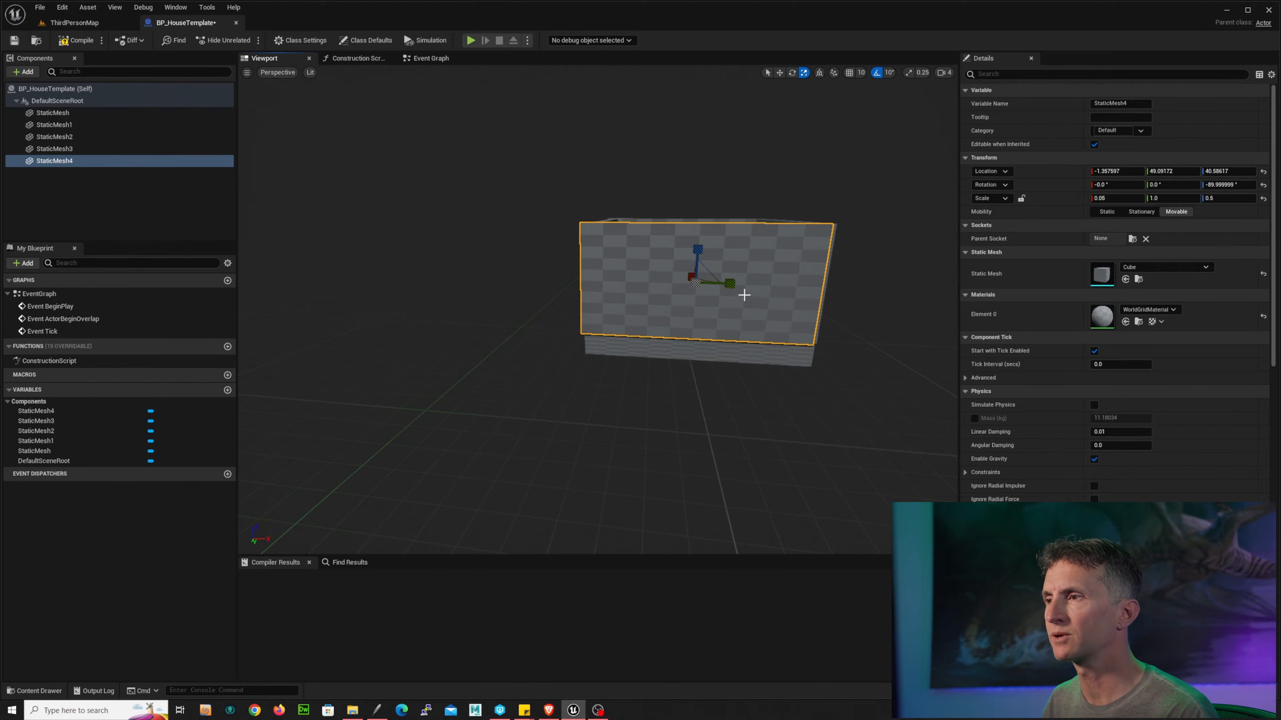
drag(736, 286, 707, 285)
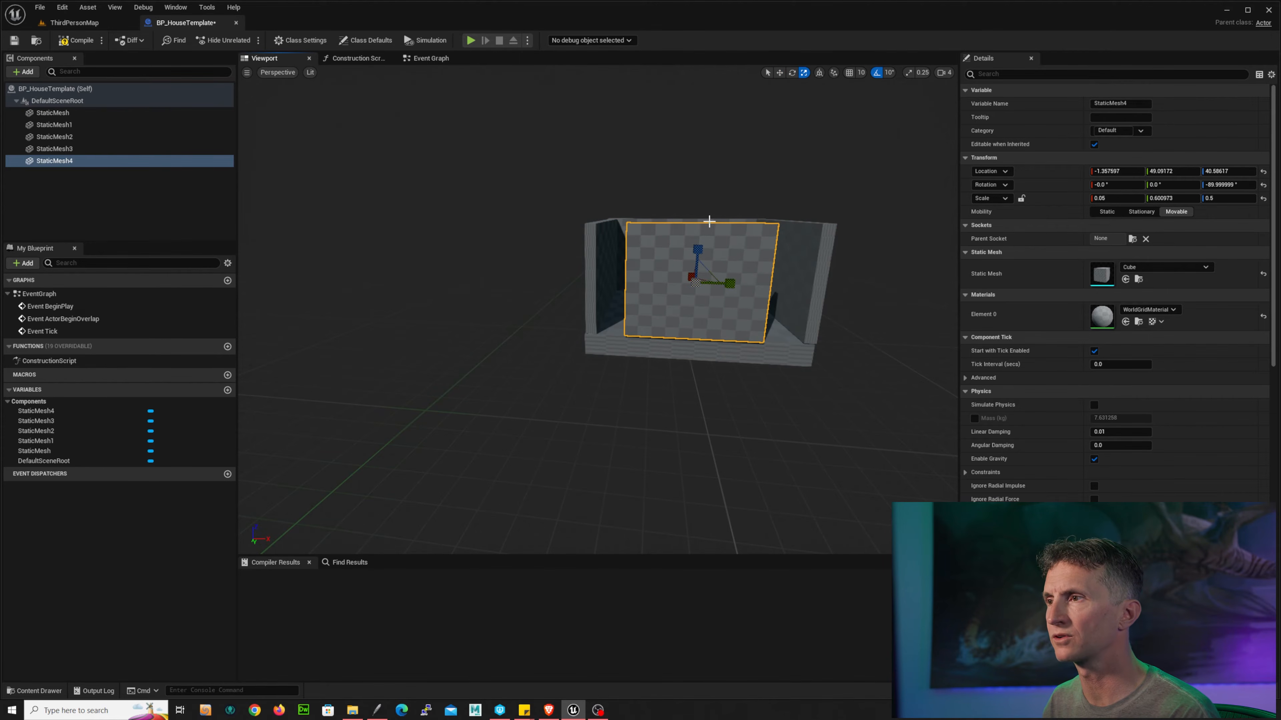
click(754, 224)
alt+drag(762, 192, 736, 247)
click(797, 320)
drag(796, 321, 708, 285)
Step: Scale the second wall's Y to about 0.72 and move it inward to about -31 X
click(594, 274)
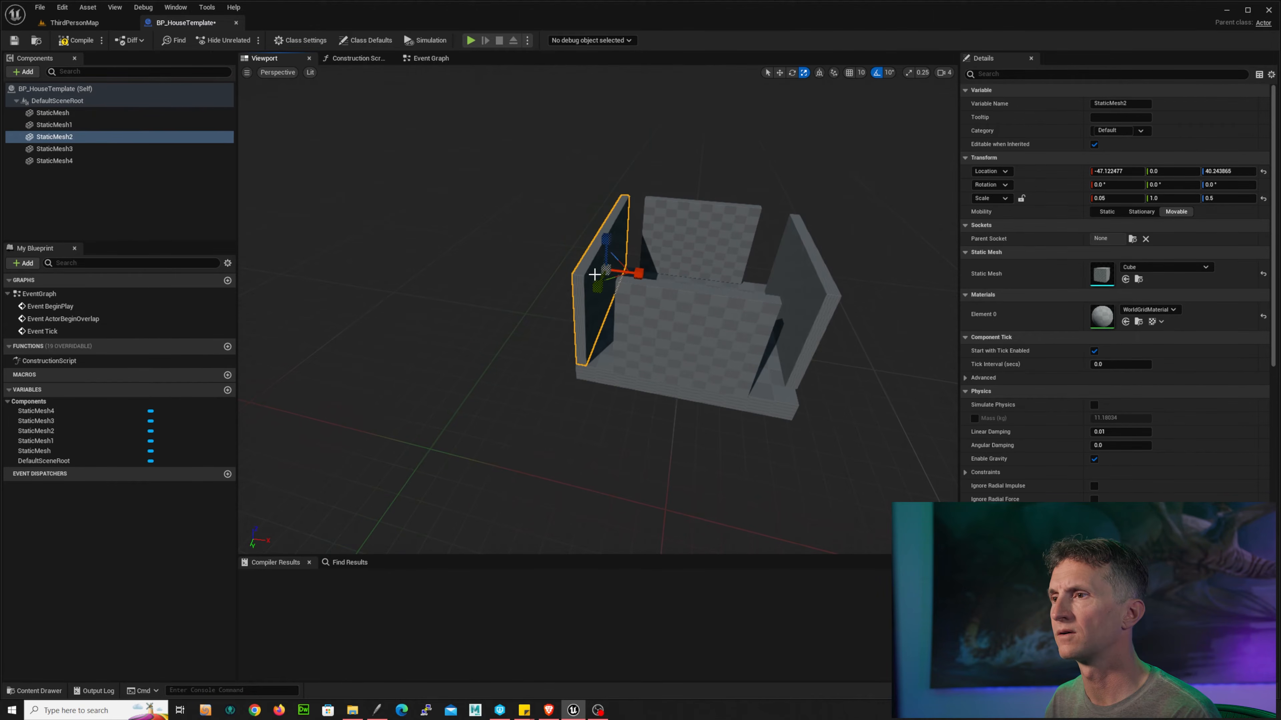
drag(599, 290, 669, 275)
key(w)
click(803, 283)
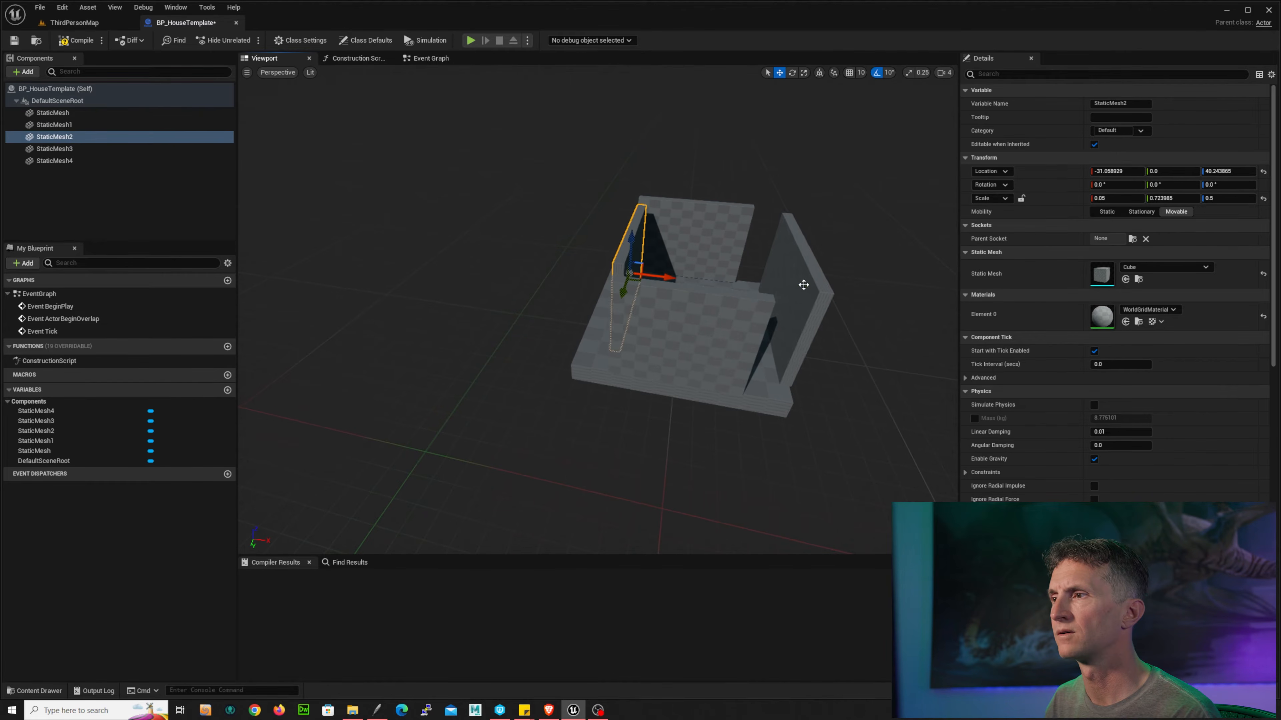
Step: Scale the first wall's Y to about 0.68 so it fits between the side walls
drag(826, 294, 643, 271)
key(r)
drag(569, 307, 624, 289)
key(w)
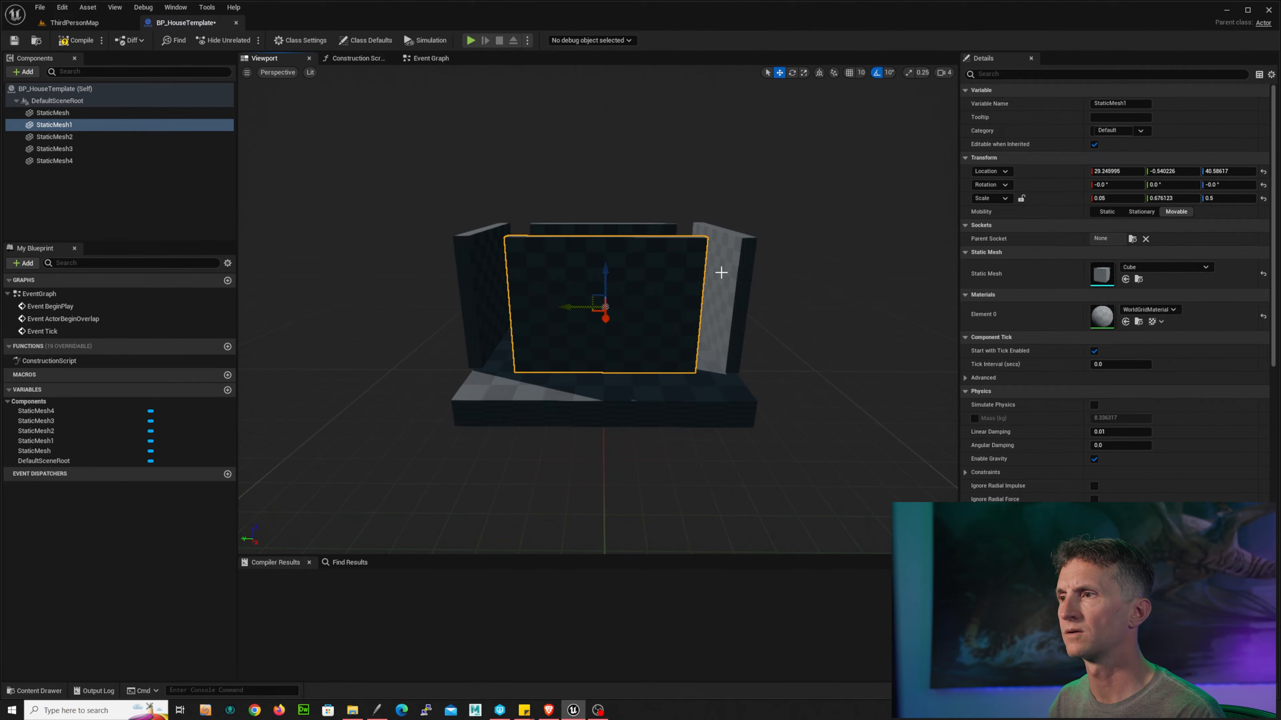
Step: Fit the side walls: scale the third wall's Y to about 0.66 at -36 Y, move the fourth to about 32 Y
click(690, 286)
drag(762, 288, 716, 285)
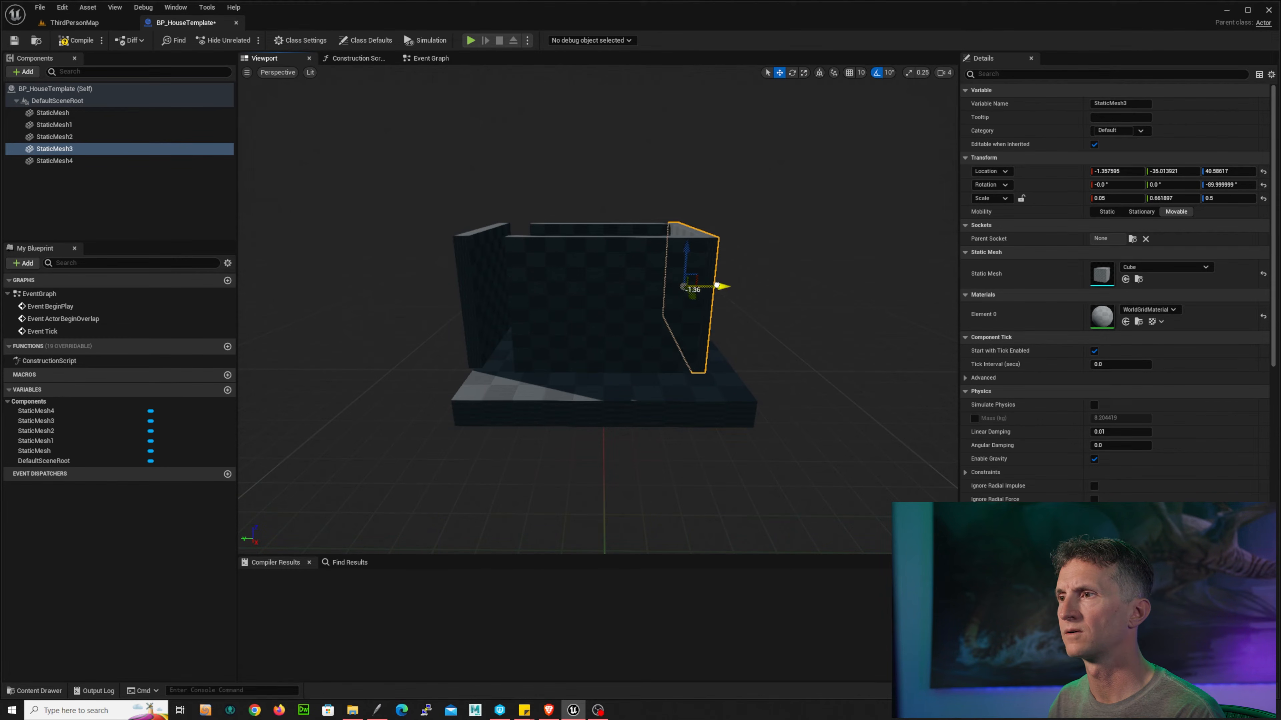
click(473, 270)
drag(527, 287, 578, 283)
alt+drag(620, 322, 708, 322)
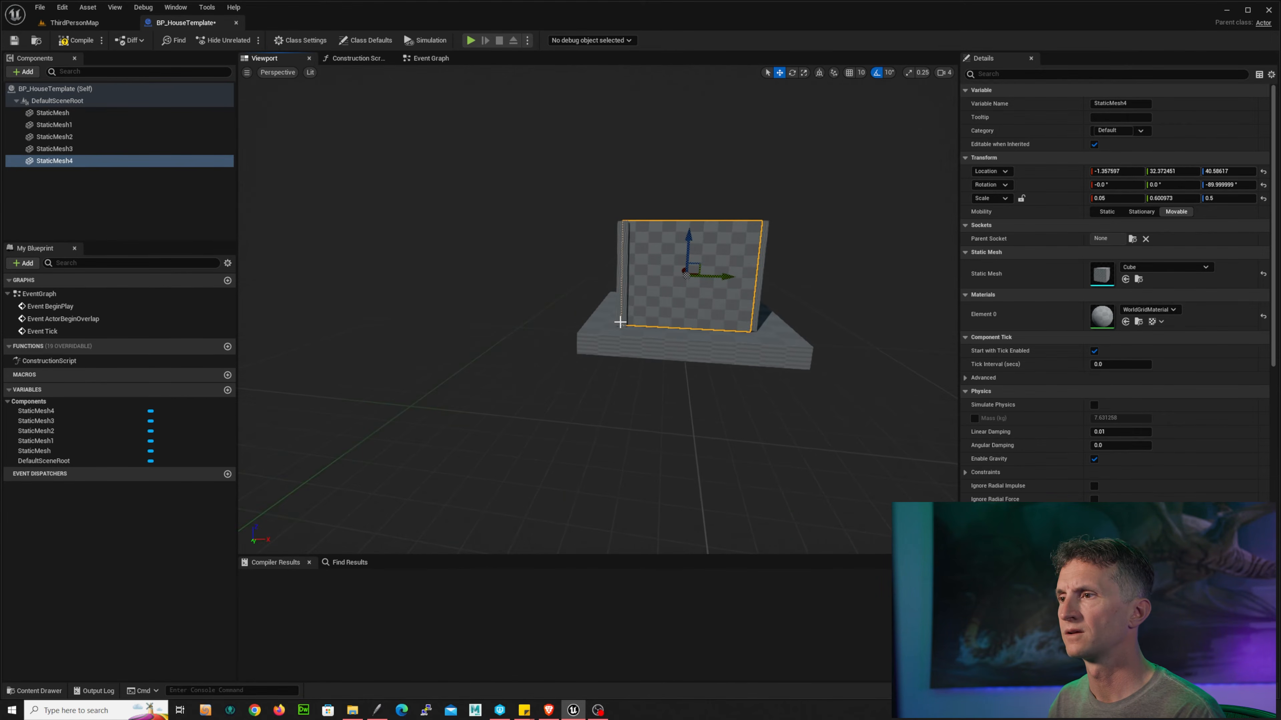
right_drag(851, 293, 776, 309)
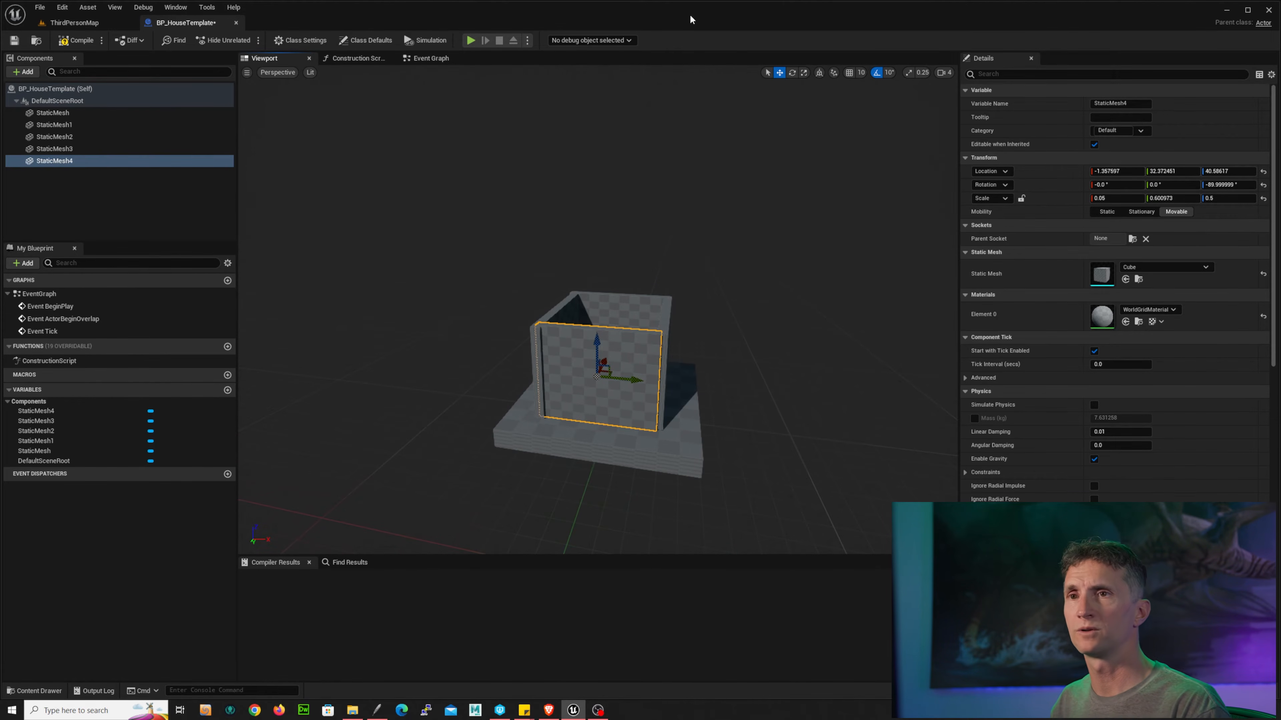
Step: Add a Static Mesh component under DefaultSceneRoot and assign it the SM_Pyramid_01 mesh
click(71, 101)
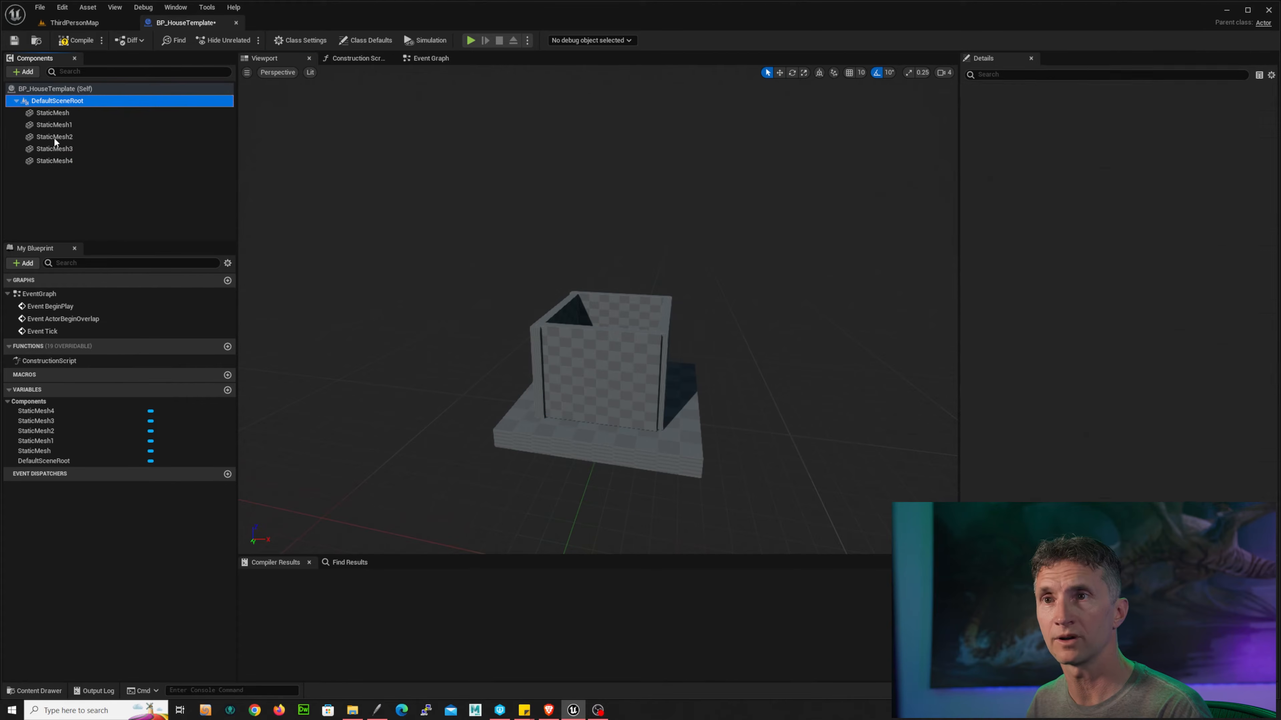
click(23, 72)
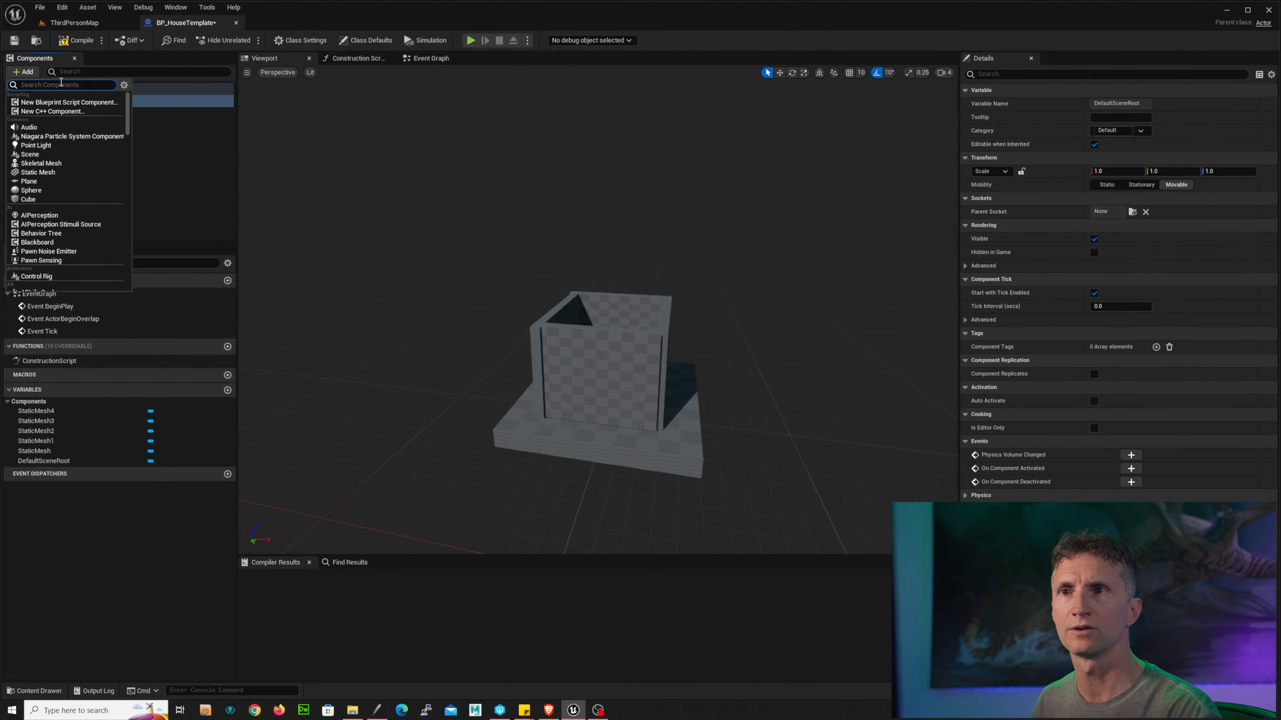
click(69, 172)
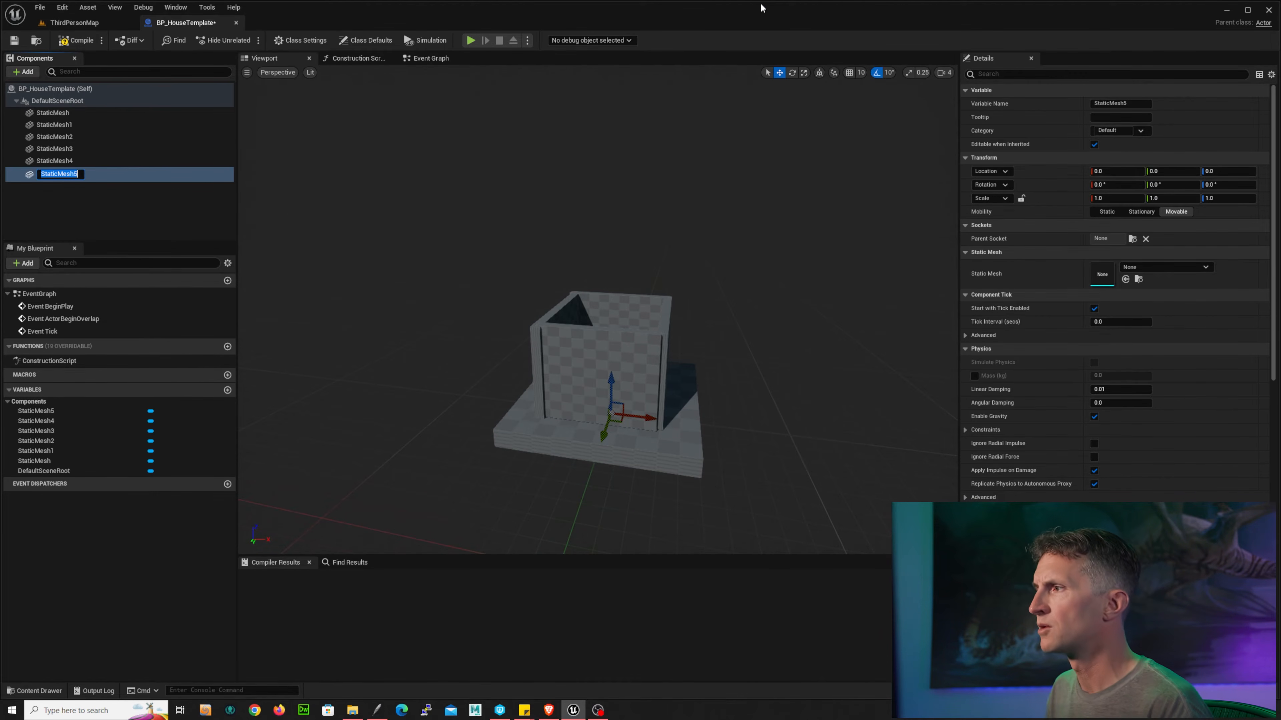
click(1202, 266)
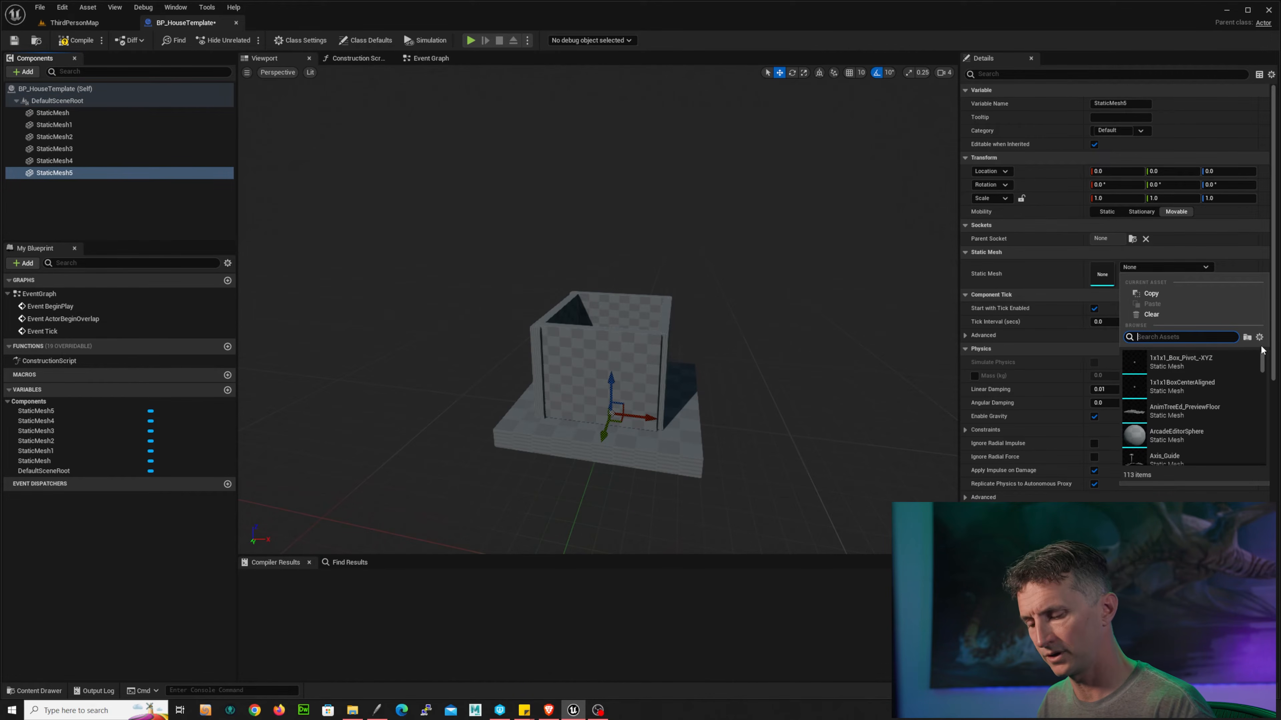
text(py)
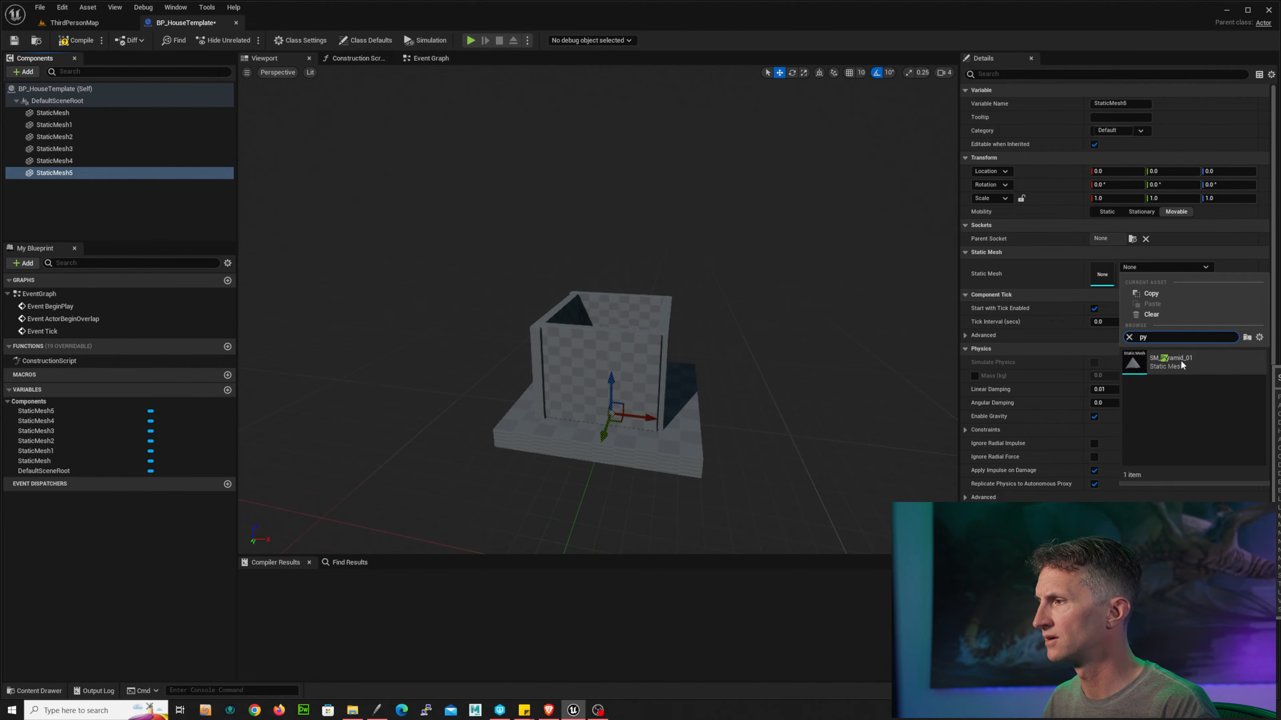
click(1181, 359)
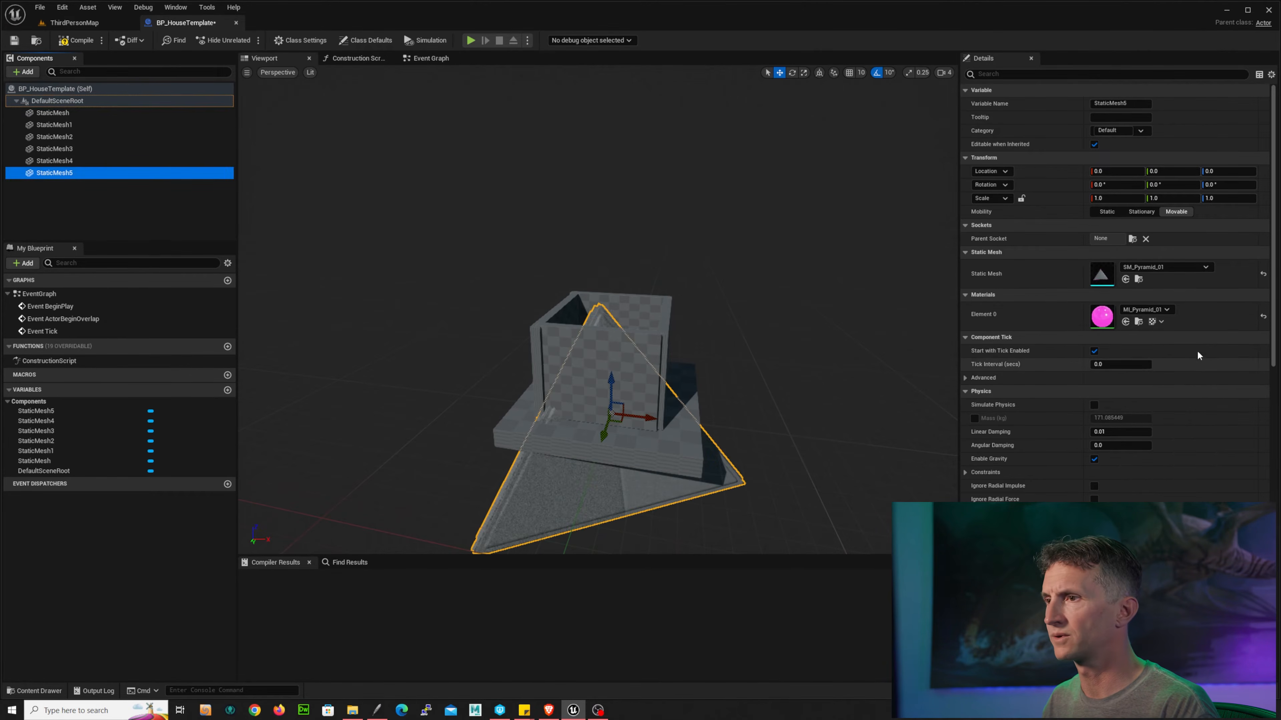
Step: Delete the pyramid component
drag(611, 391, 661, 191)
alt+drag(731, 240, 802, 224)
key(Delete)
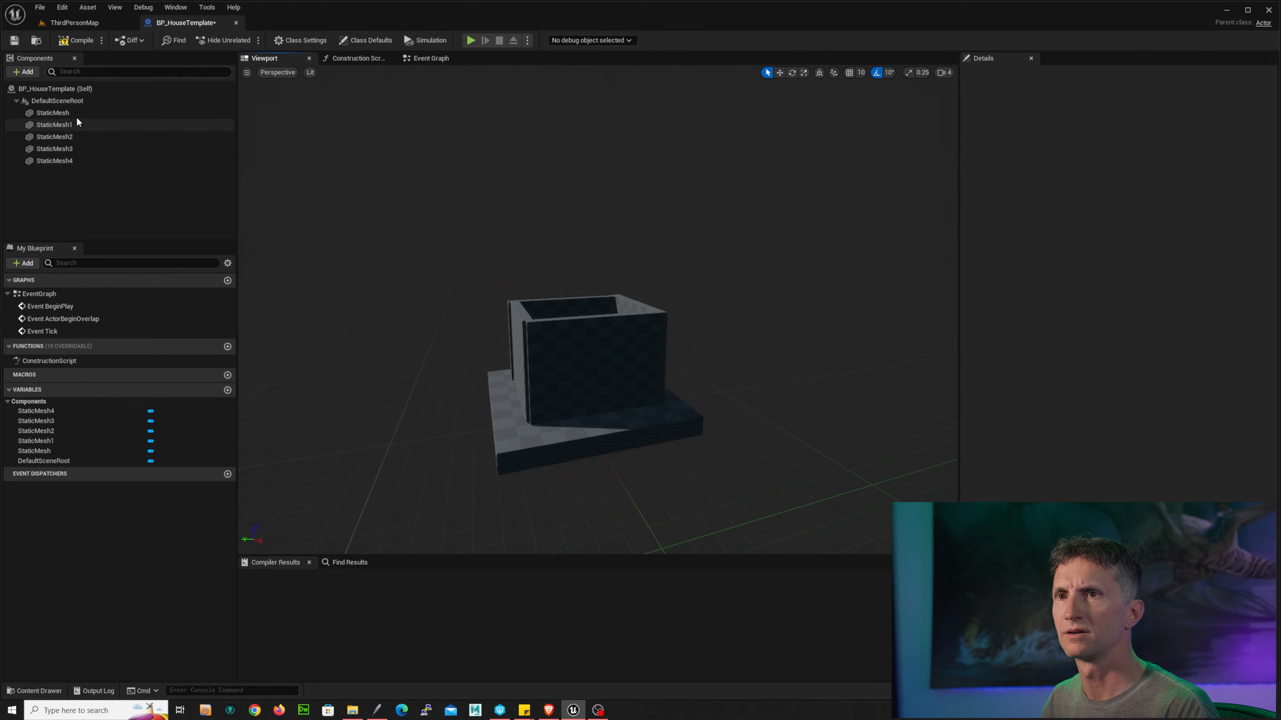
Step: Add a Static Mesh component under DefaultSceneRoot and assign it the SM_Ramp mesh
click(82, 100)
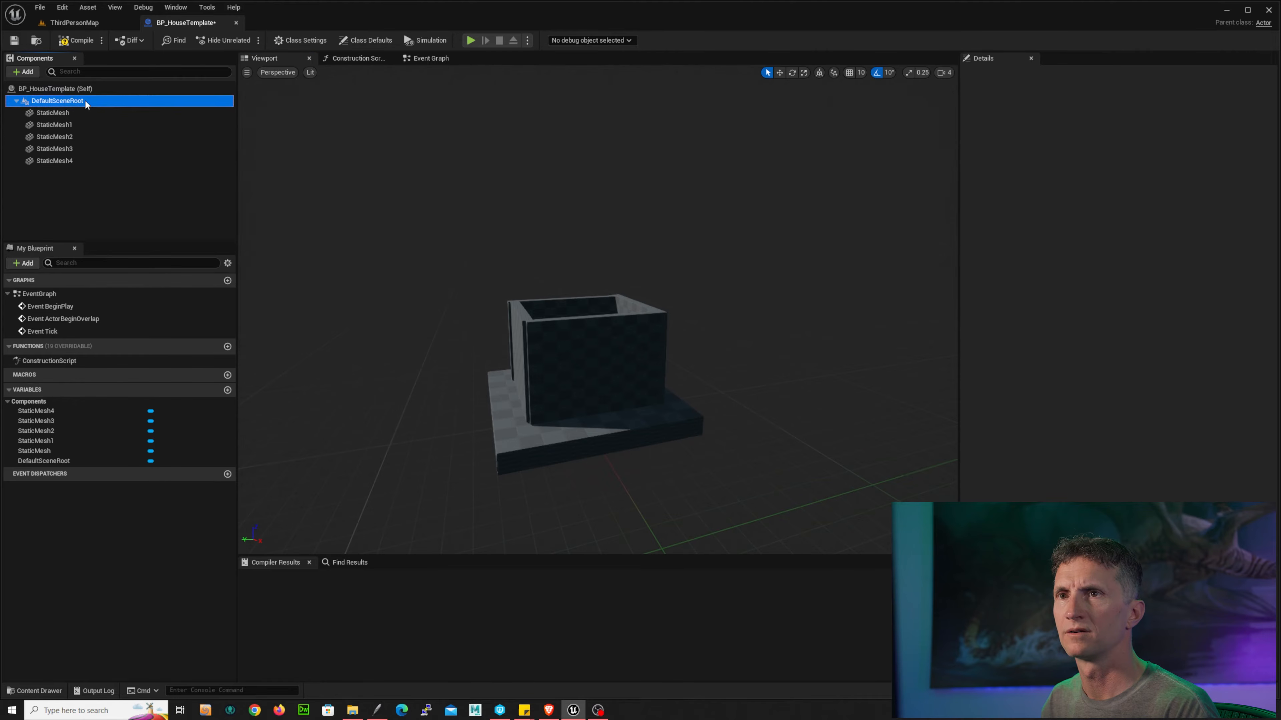
click(32, 71)
click(76, 169)
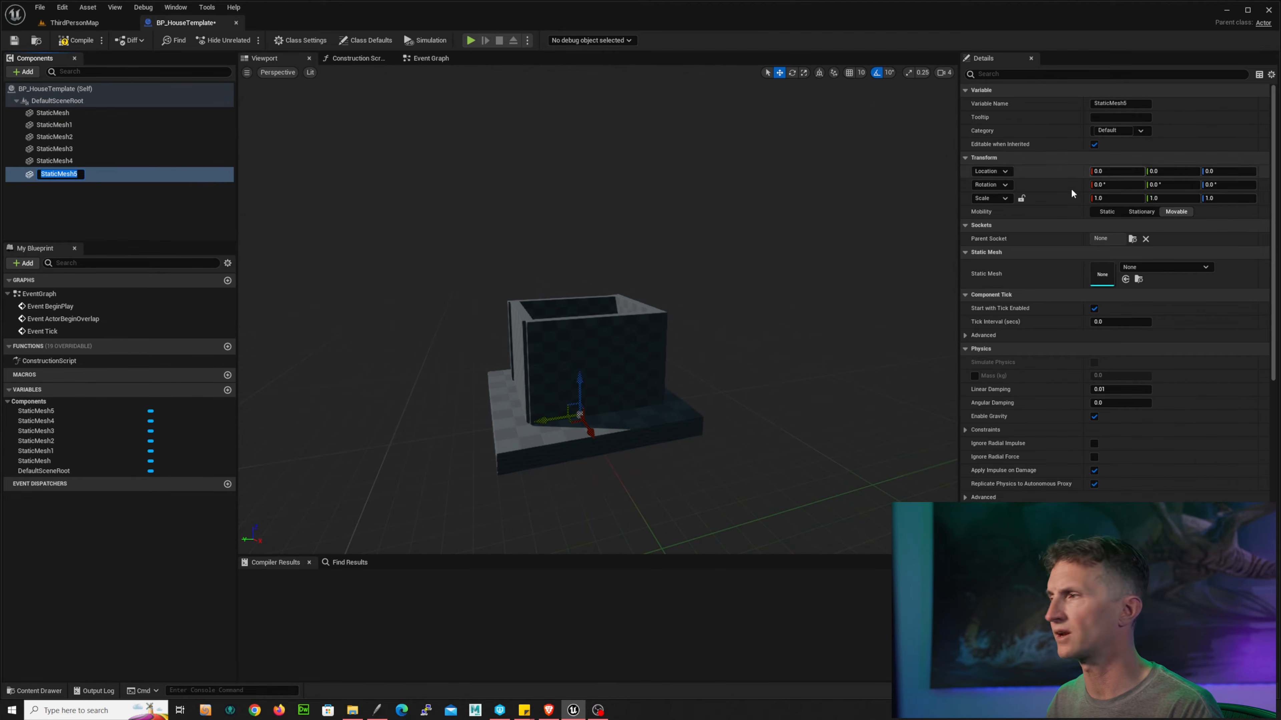
click(1211, 269)
click(1213, 272)
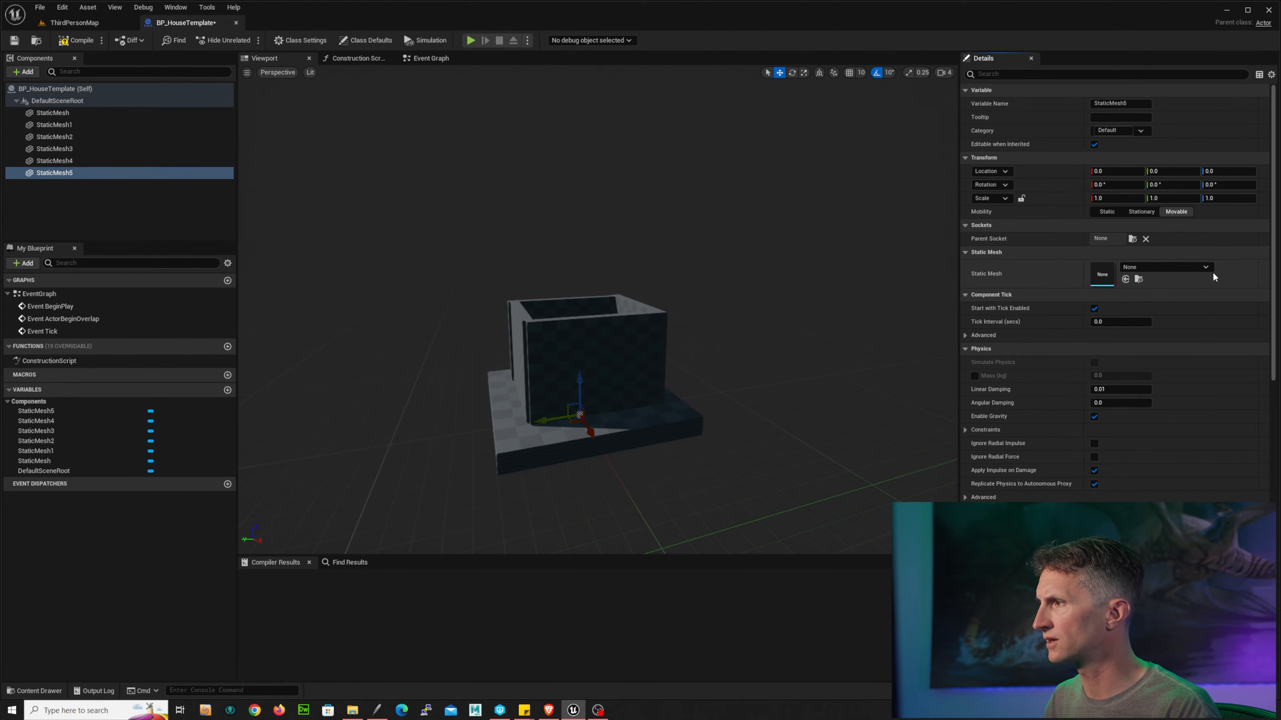
click(1206, 269)
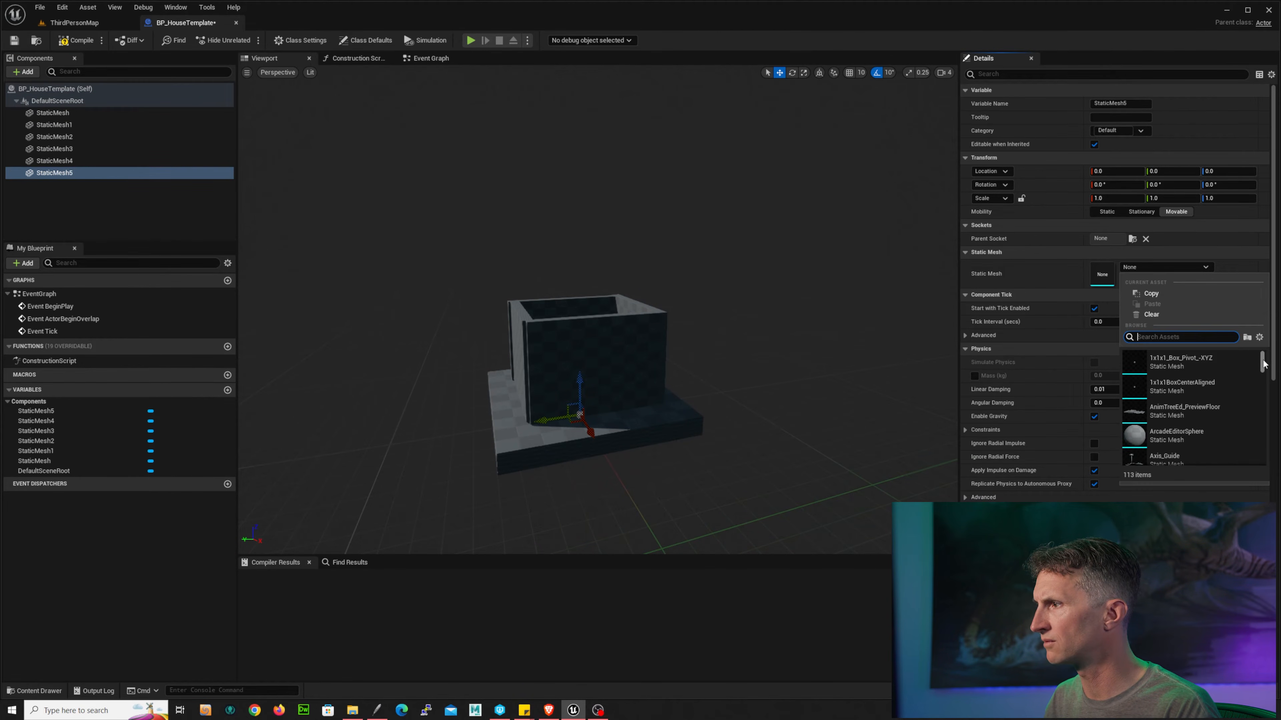
scroll(1262, 366, down, 1)
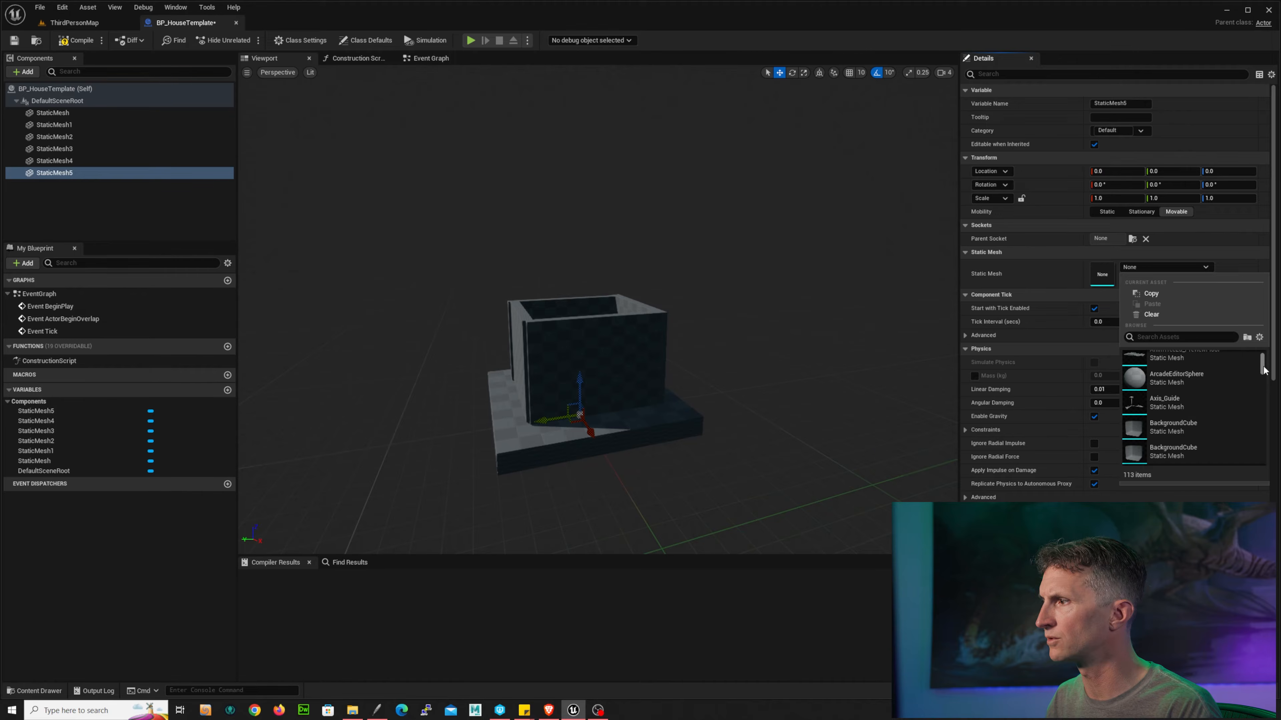
scroll(1264, 368, down, 2)
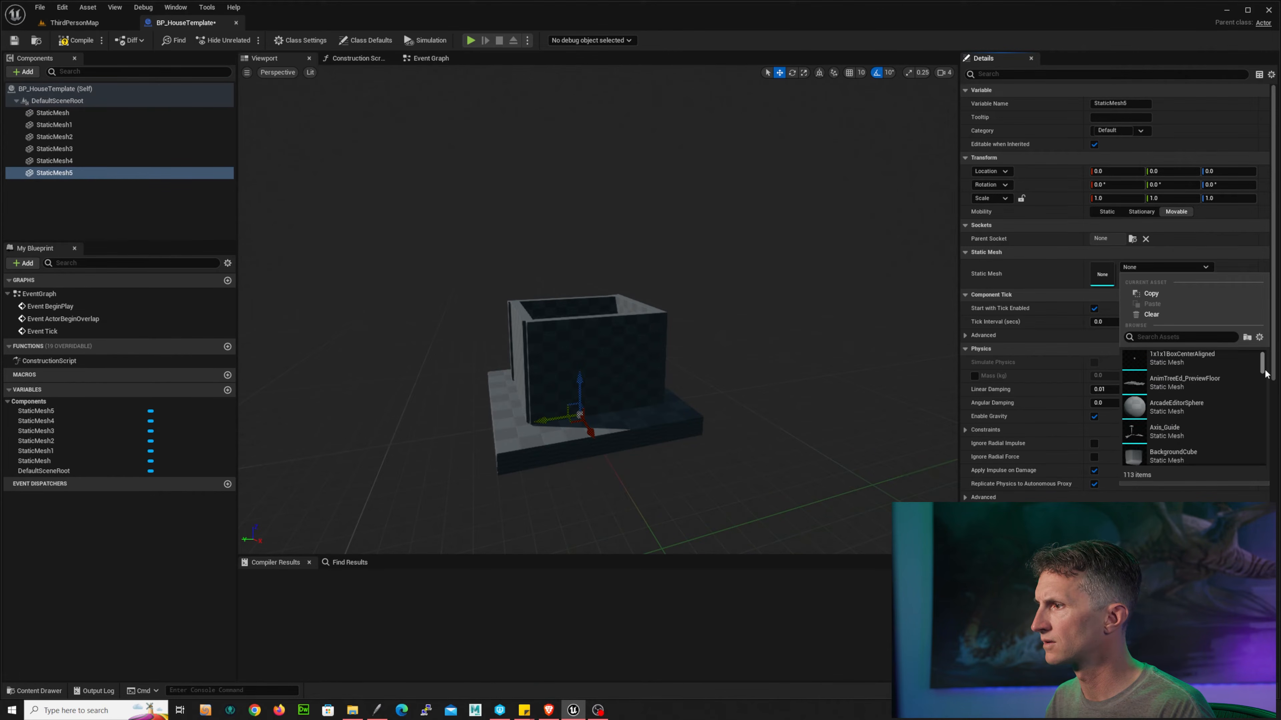
scroll(1269, 376, down, 2)
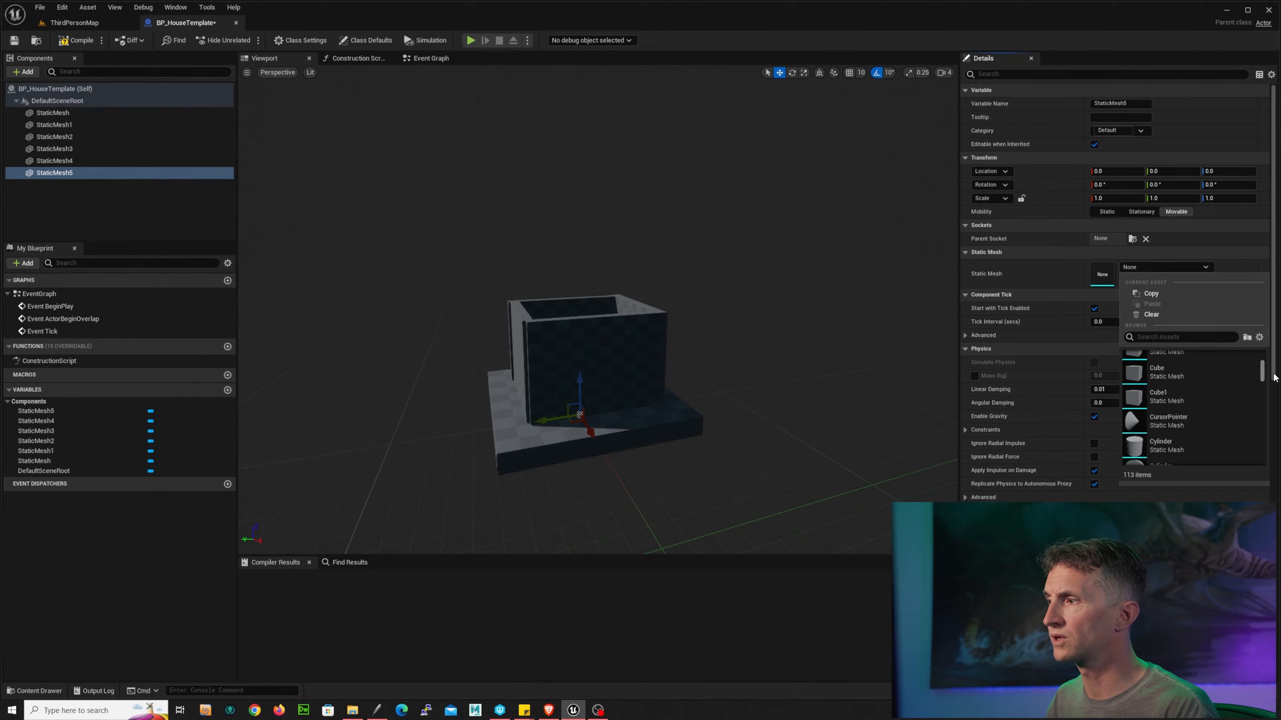
scroll(1275, 378, down, 4)
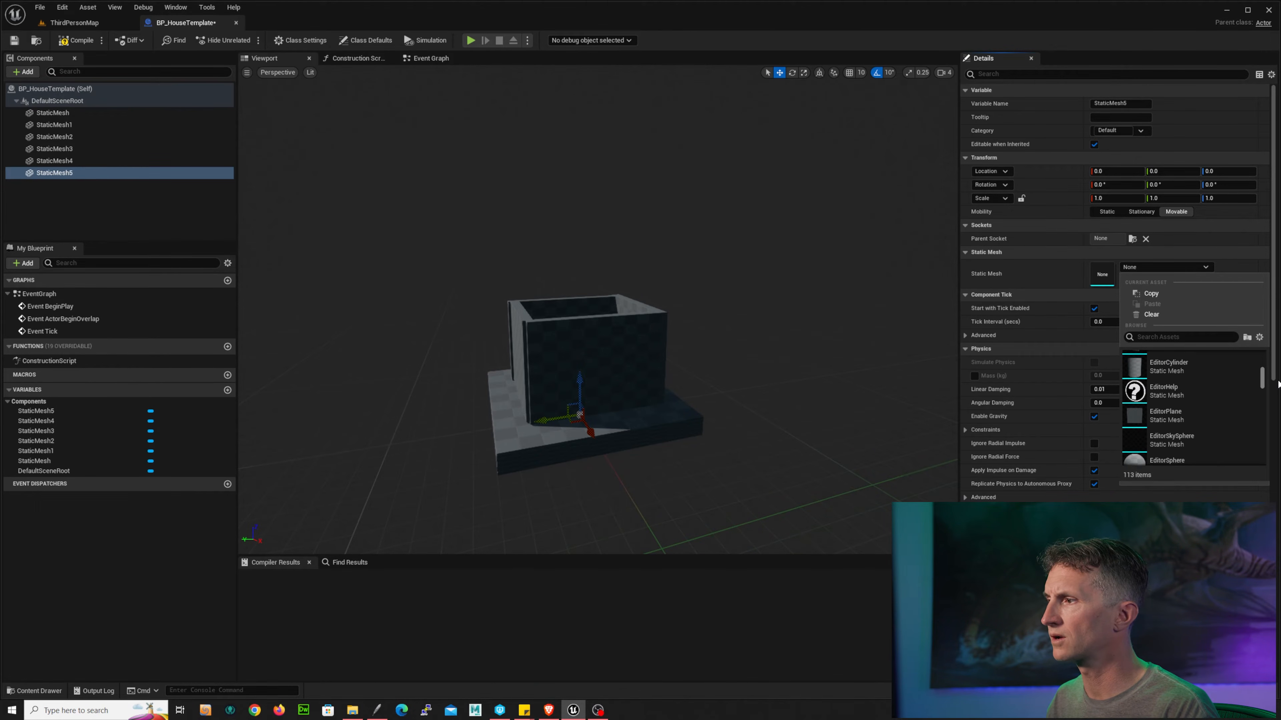
scroll(1277, 388, down, 4)
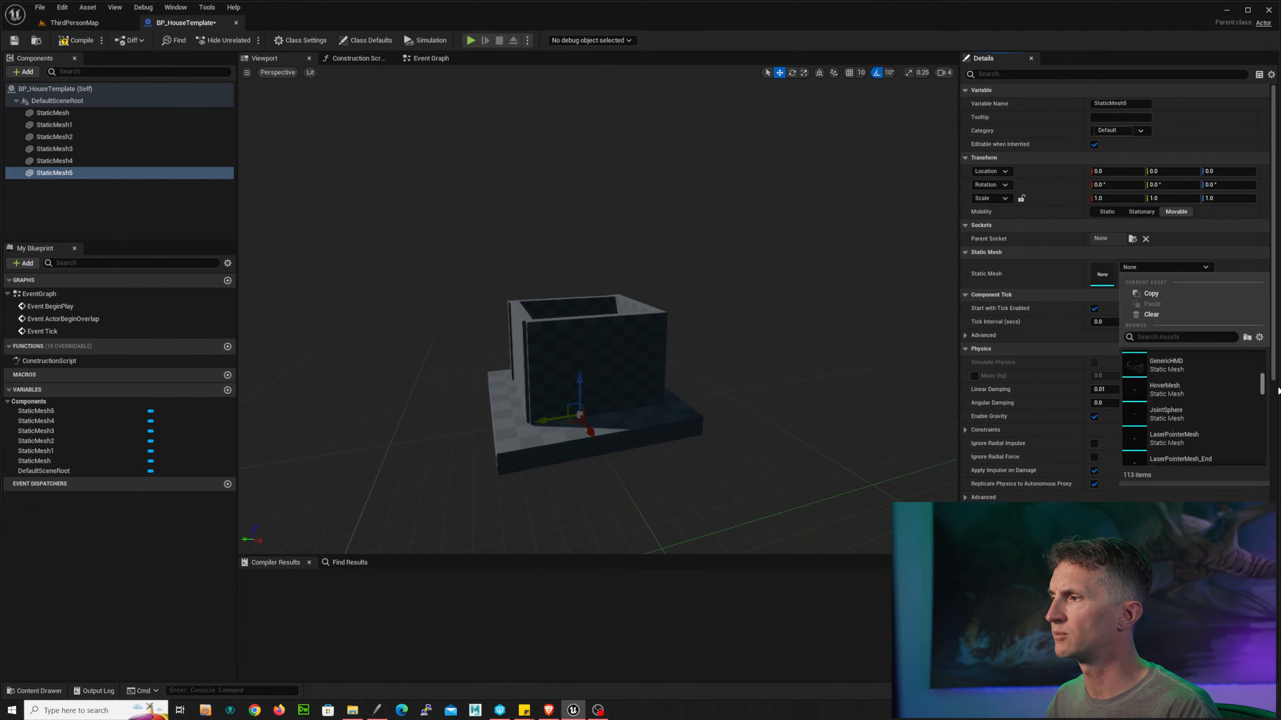
scroll(1277, 394, down, 4)
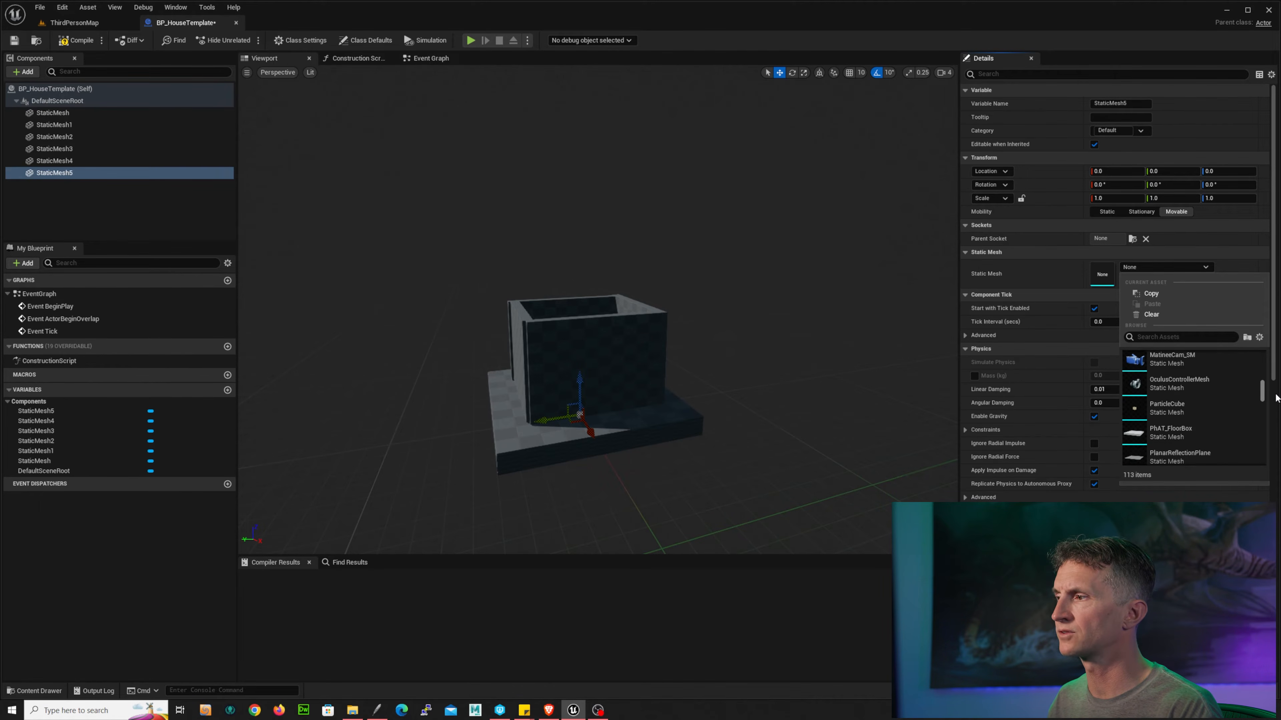
scroll(1276, 404, down, 4)
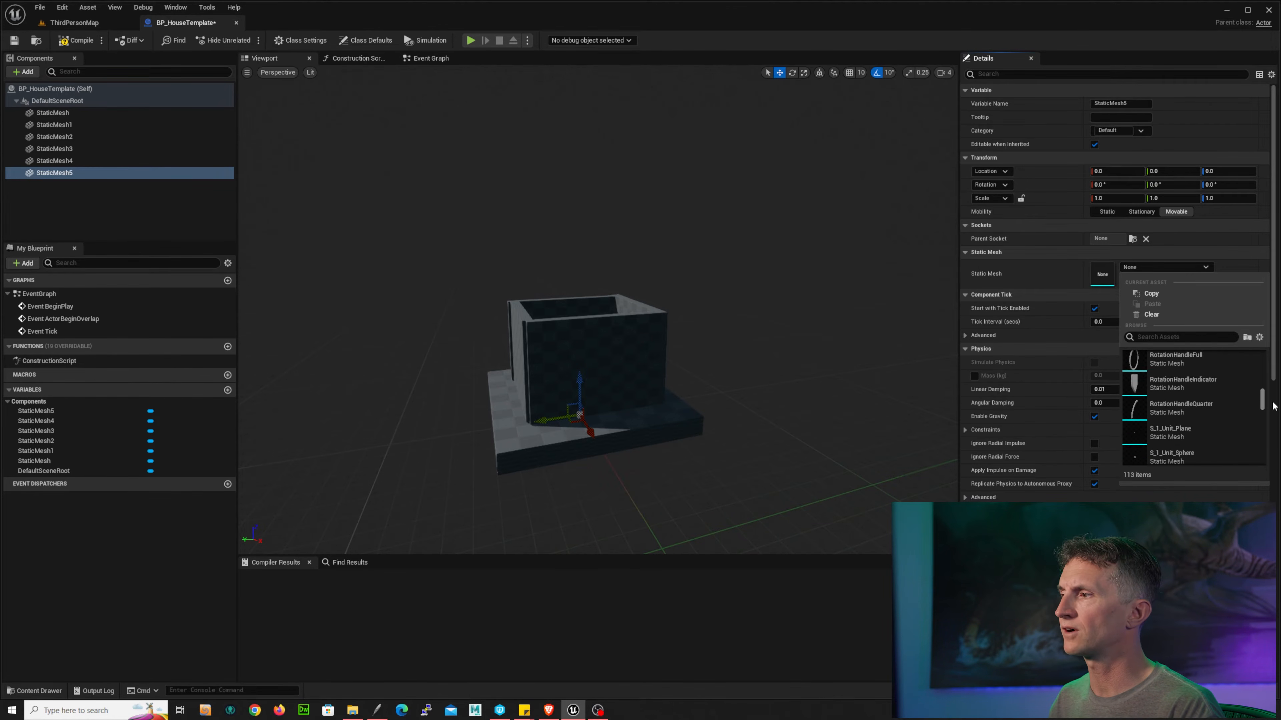
drag(1271, 408, 1252, 438)
scroll(1253, 438, up, 1)
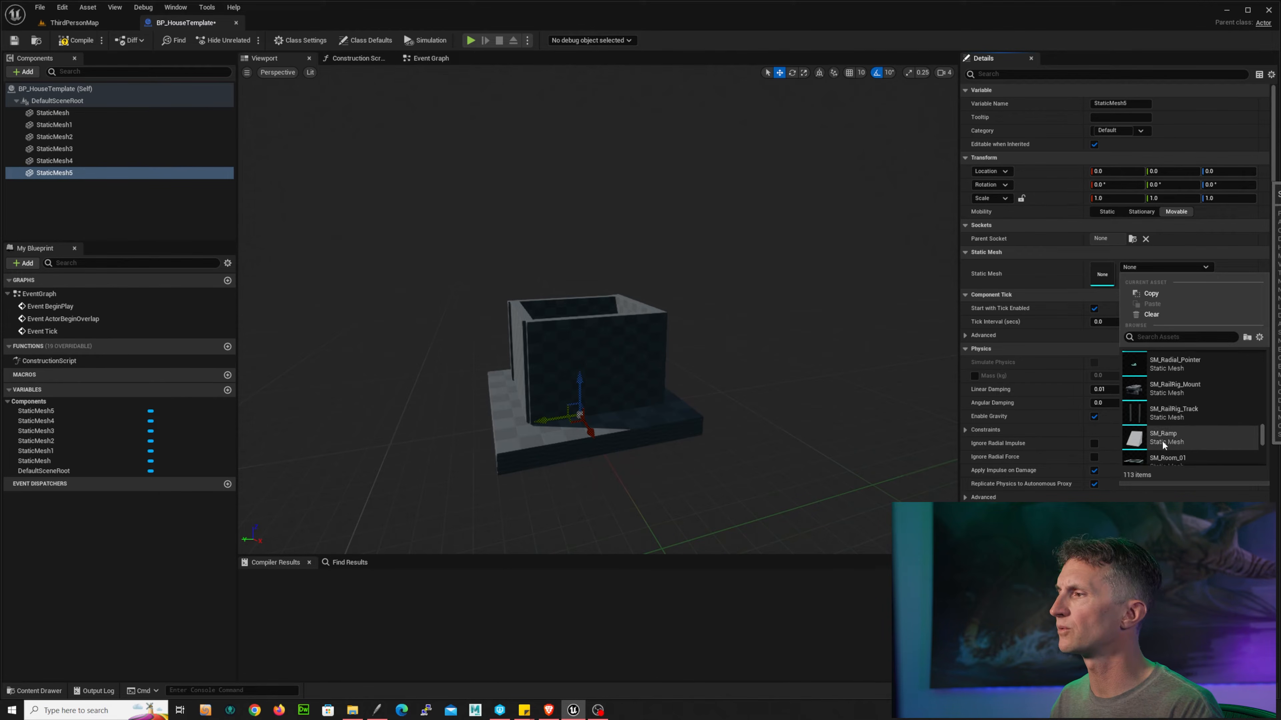
click(1182, 438)
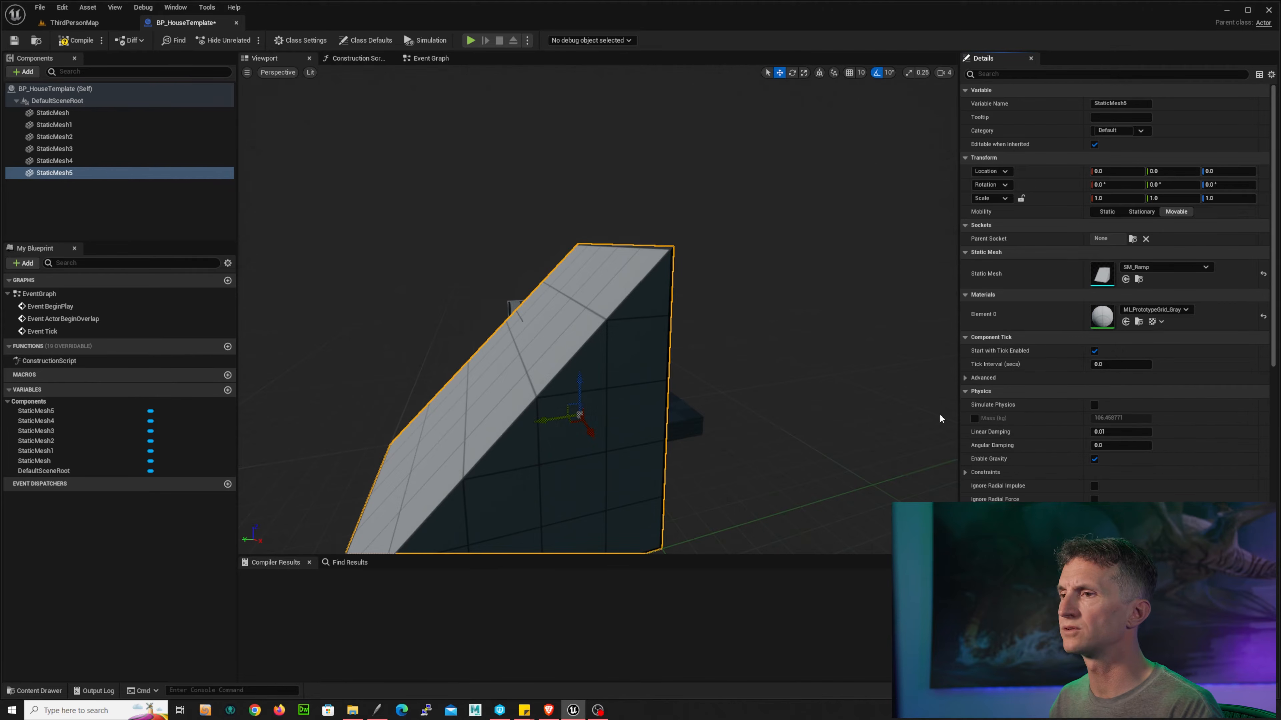
Step: Scale the ramp to about 0.79 × 0.57 × 0.57 and place it above the walls at about -40 X, 65 Z
alt+right_drag(767, 353, 716, 353)
alt+drag(709, 328, 835, 329)
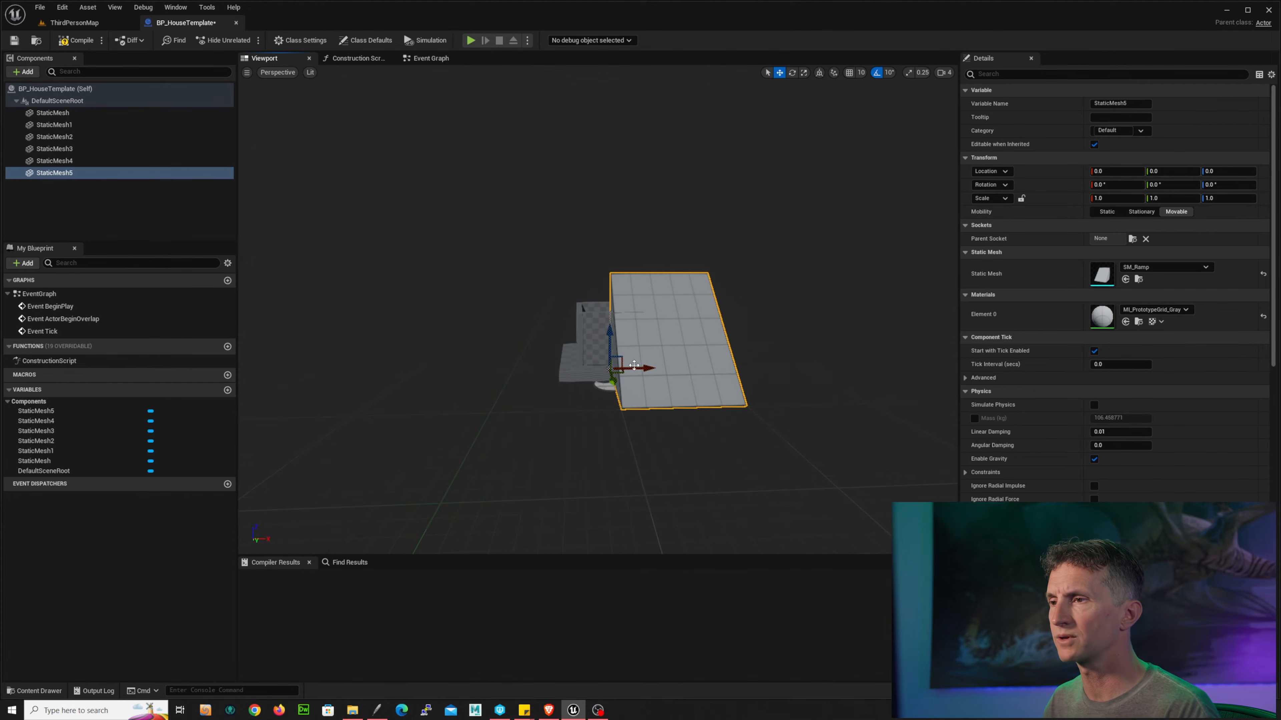
drag(634, 368, 611, 309)
key(r)
key(w)
key(r)
key(w)
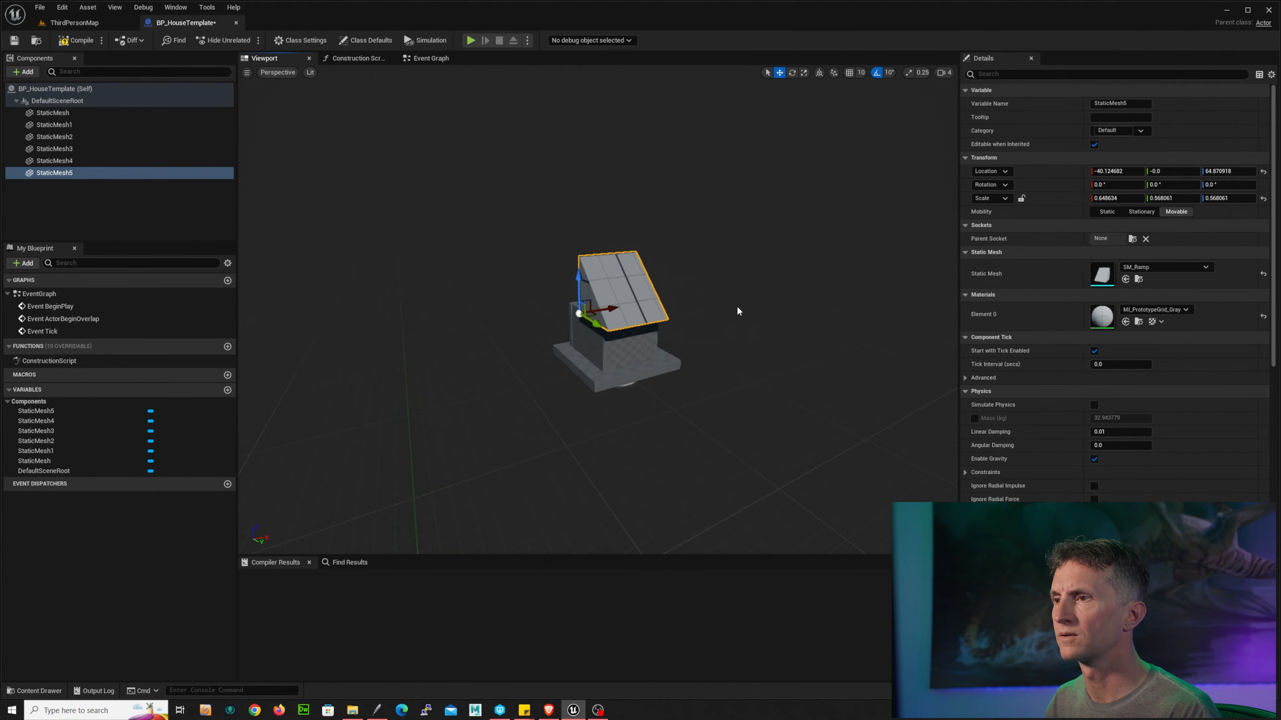
alt+drag(737, 311, 638, 291)
key(r)
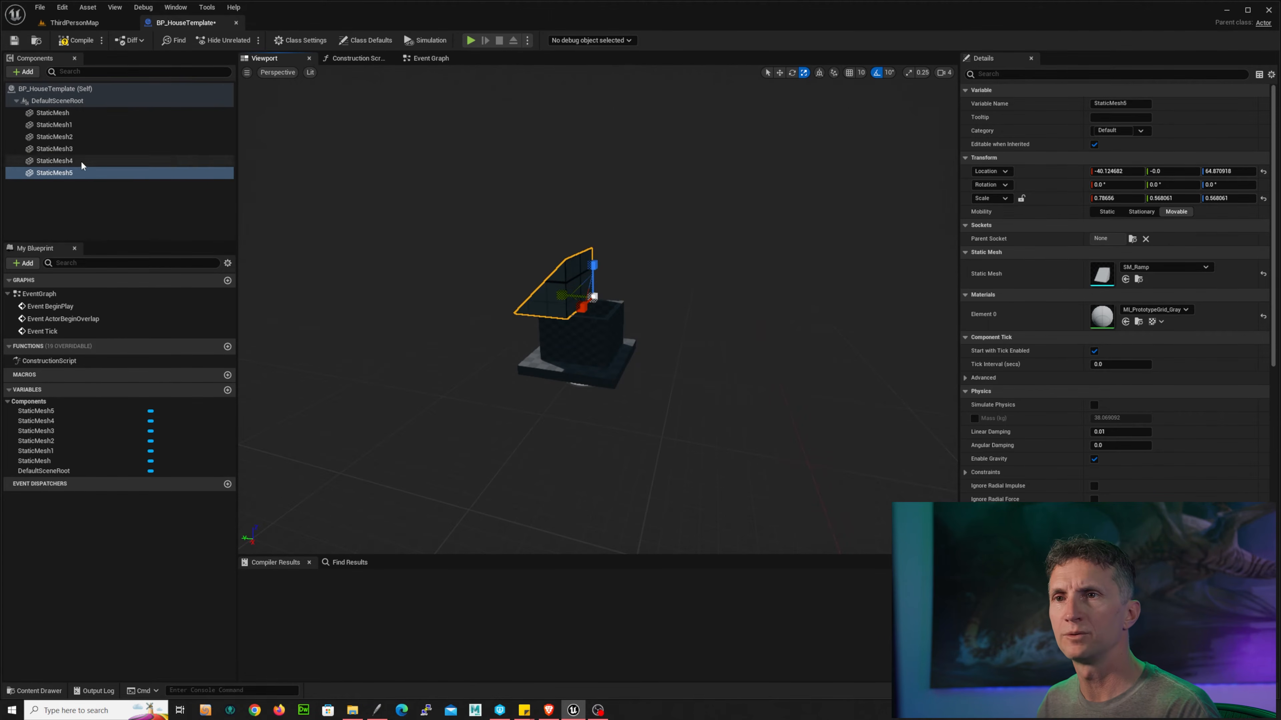
Step: Duplicate the ramp, rotate the copy 180° and move it to the opposite side of the house
key(ctrl+d)
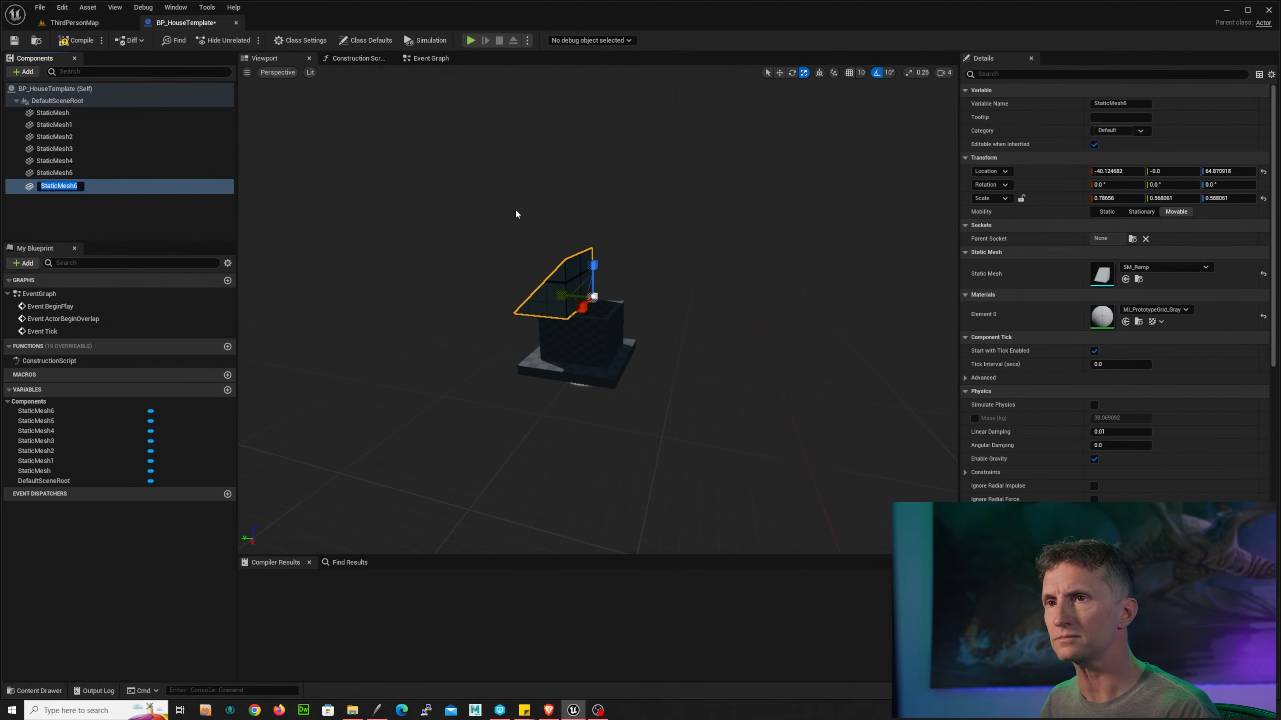
key(Return)
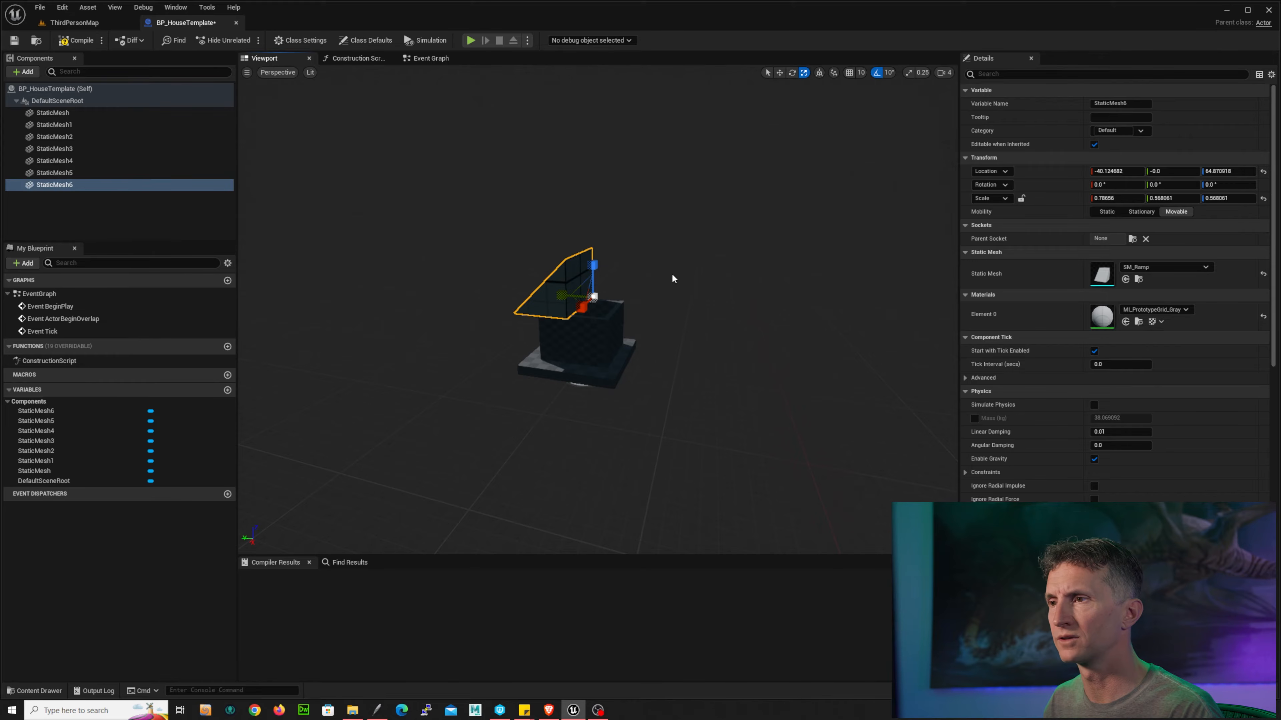
alt+drag(694, 275, 665, 274)
key(e)
mouse_move(590, 313)
mouse_down()
mouse_move(671, 314)
mouse_move(759, 259)
mouse_move(623, 323)
mouse_move(589, 298)
mouse_up()
key(w)
alt+drag(789, 309, 489, 259)
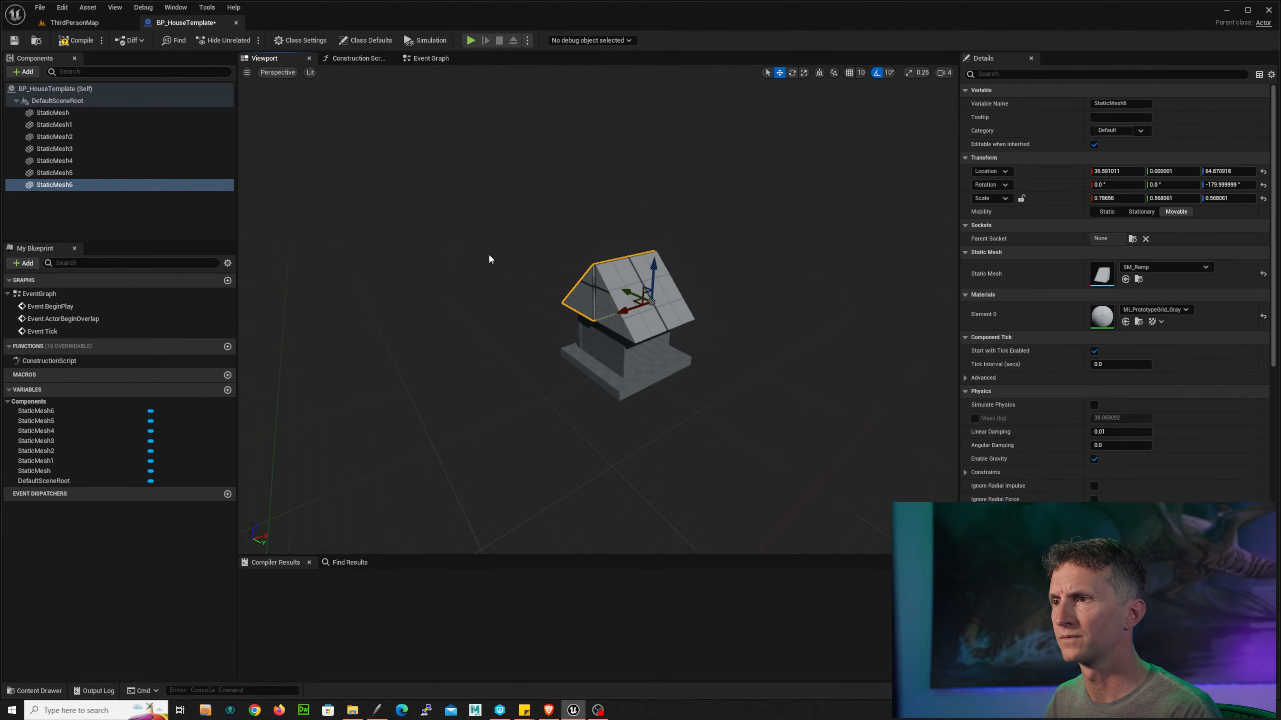
drag(617, 307, 619, 312)
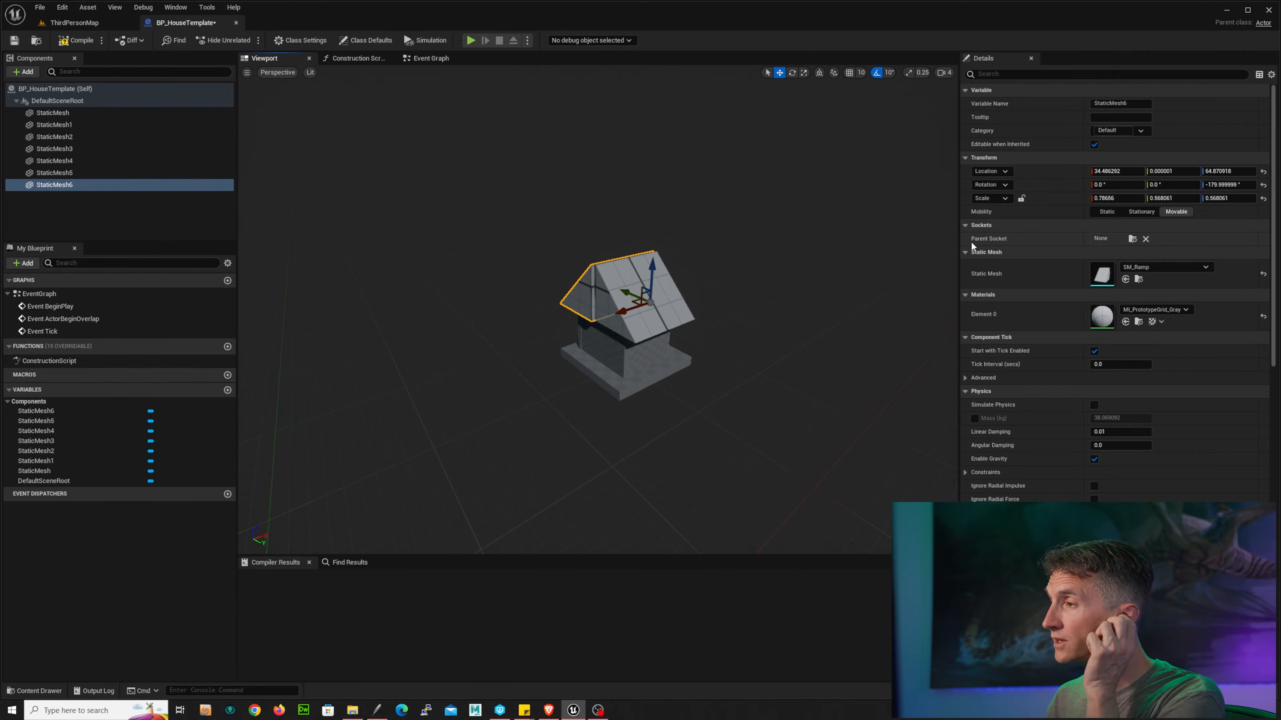
Step: Set the duplicate ramp's location to X 34 and Z 64
click(1132, 173)
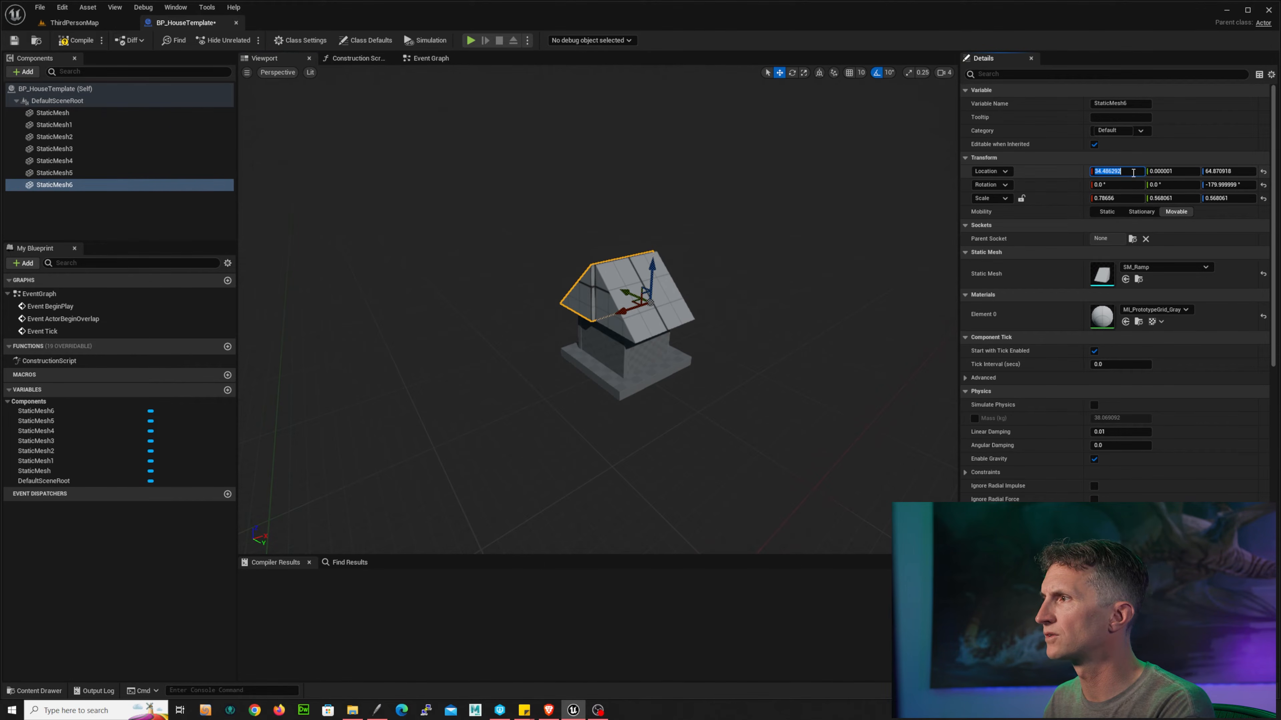
text(34)
key(Tab)
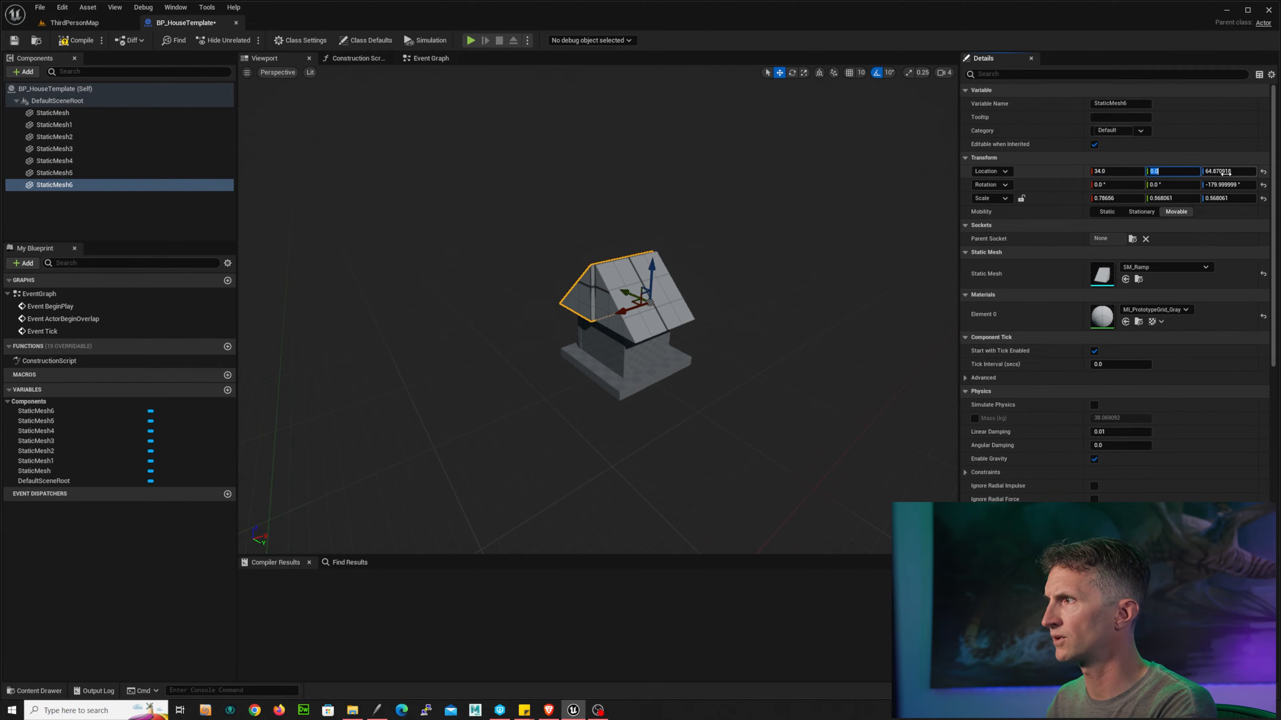
click(1225, 172)
text(64)
key(Return)
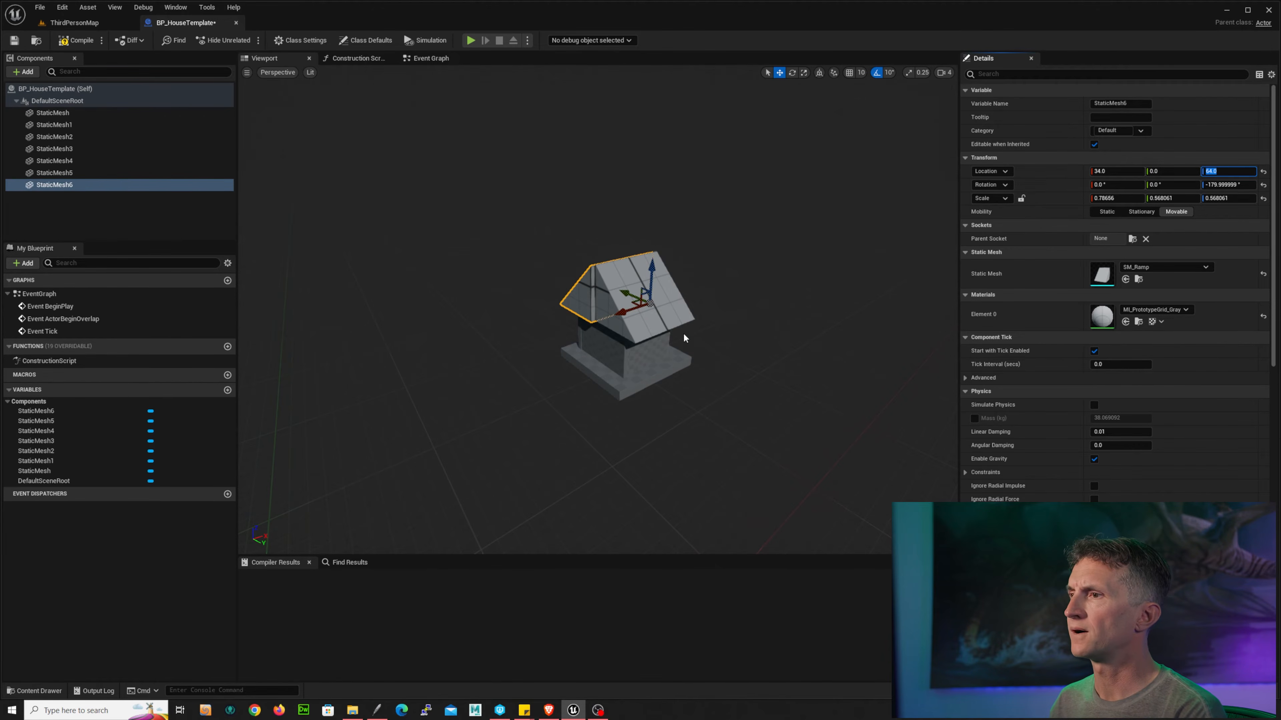
Step: Set the first ramp's location to X -34 and Z 64
drag(692, 317, 680, 313)
click(679, 314)
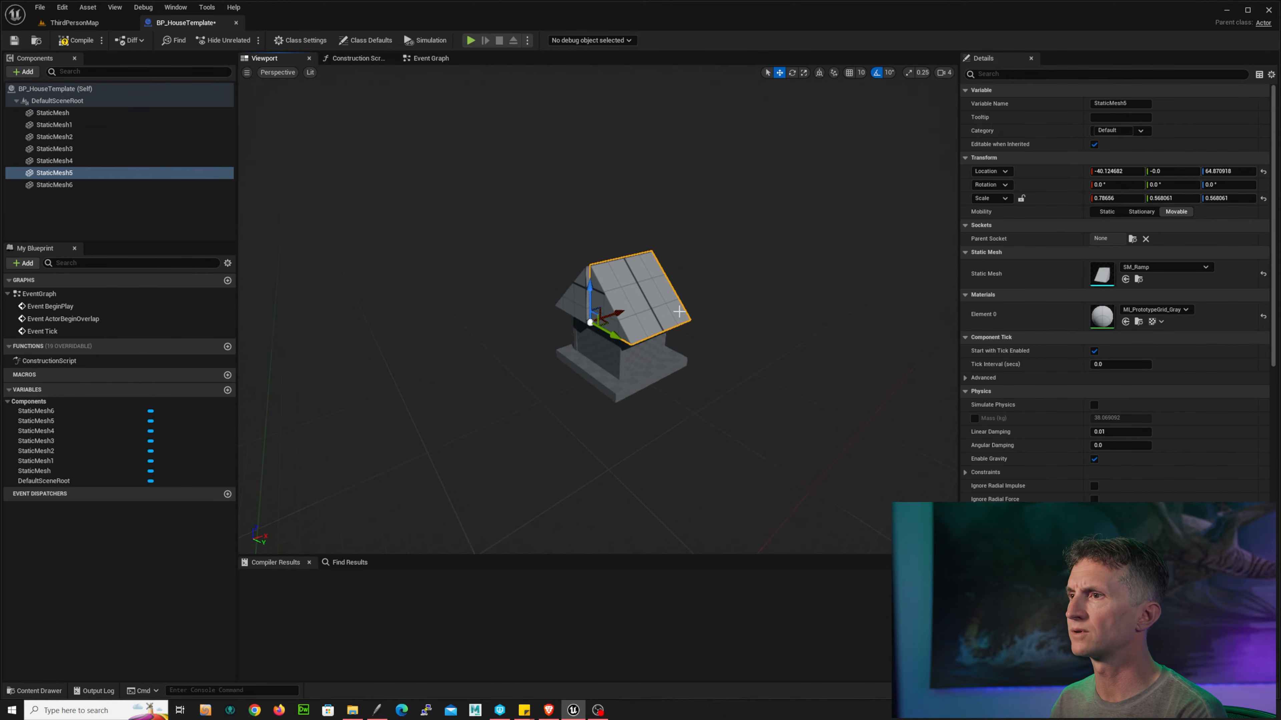
click(1135, 174)
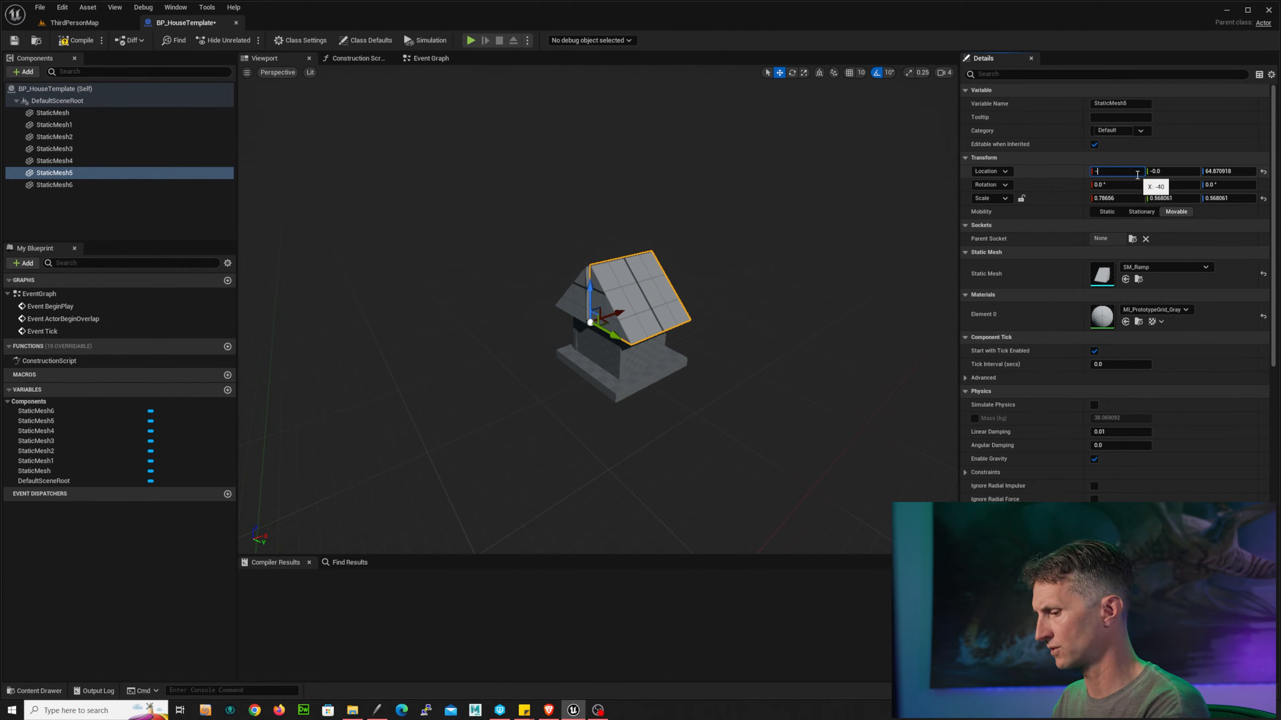
key(Return)
click(1238, 173)
text(64)
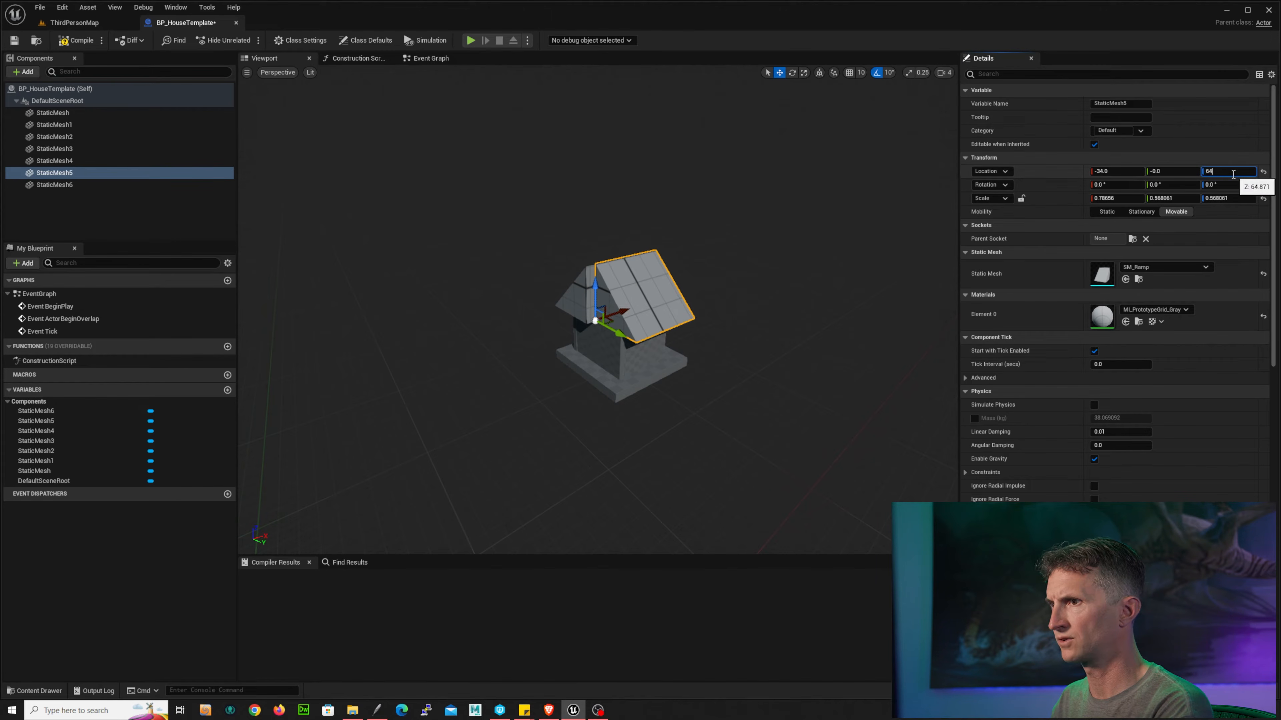
key(Return)
Step: Adjust both ramp halves together so they meet evenly and form a peaked roof
alt+drag(748, 224, 635, 299)
click(627, 287)
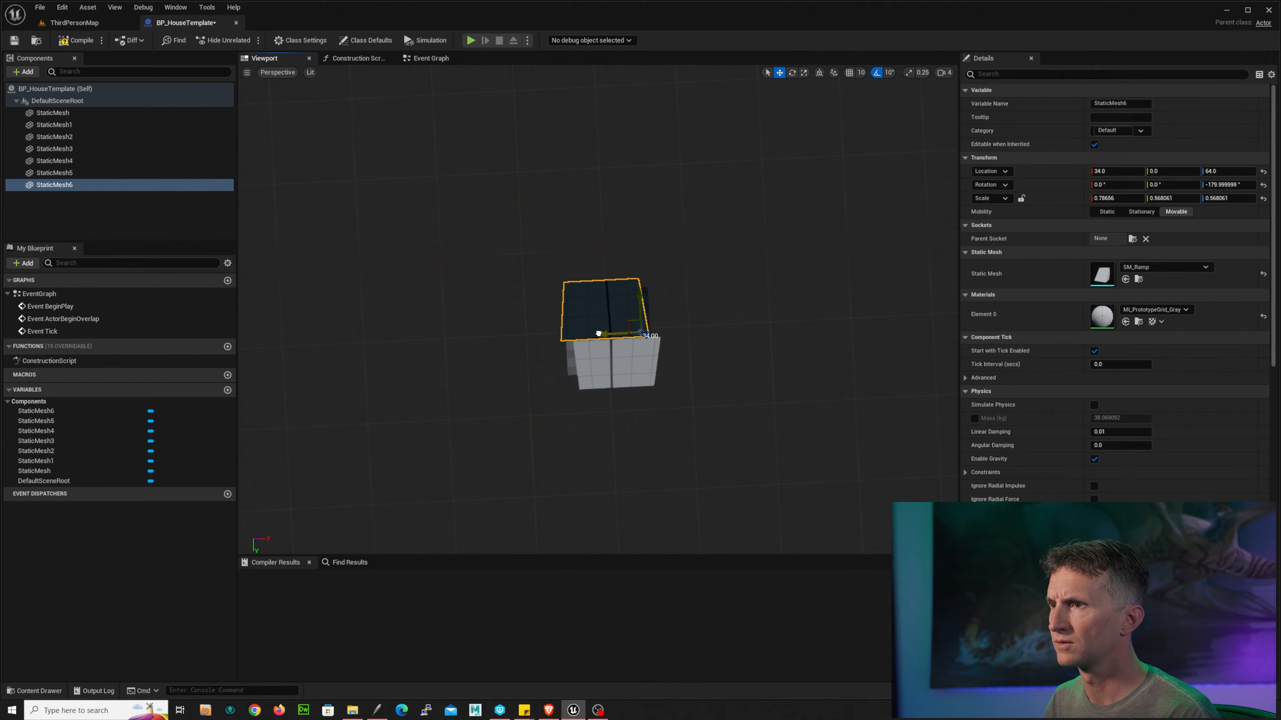
drag(599, 333, 611, 334)
alt+drag(611, 334, 791, 277)
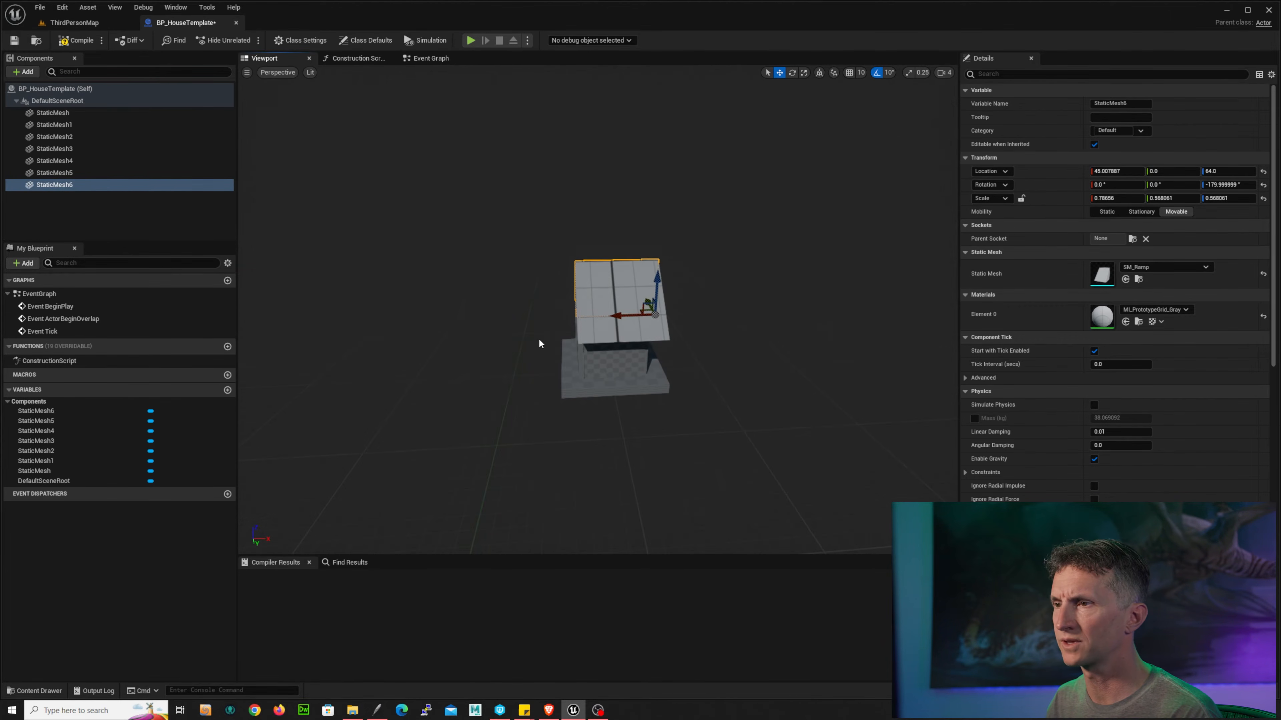
scroll(539, 344, up, 5)
scroll(545, 352, down, 4)
alt+drag(545, 352, 910, 310)
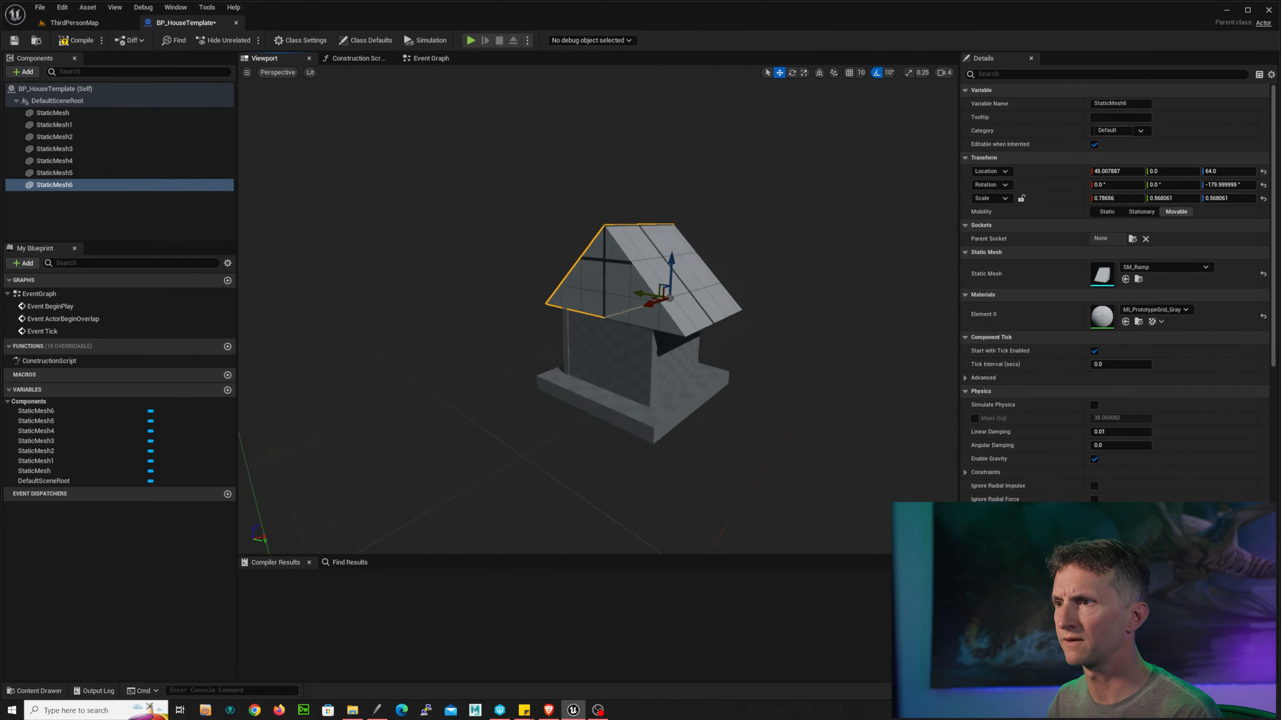
ctrl+click(76, 172)
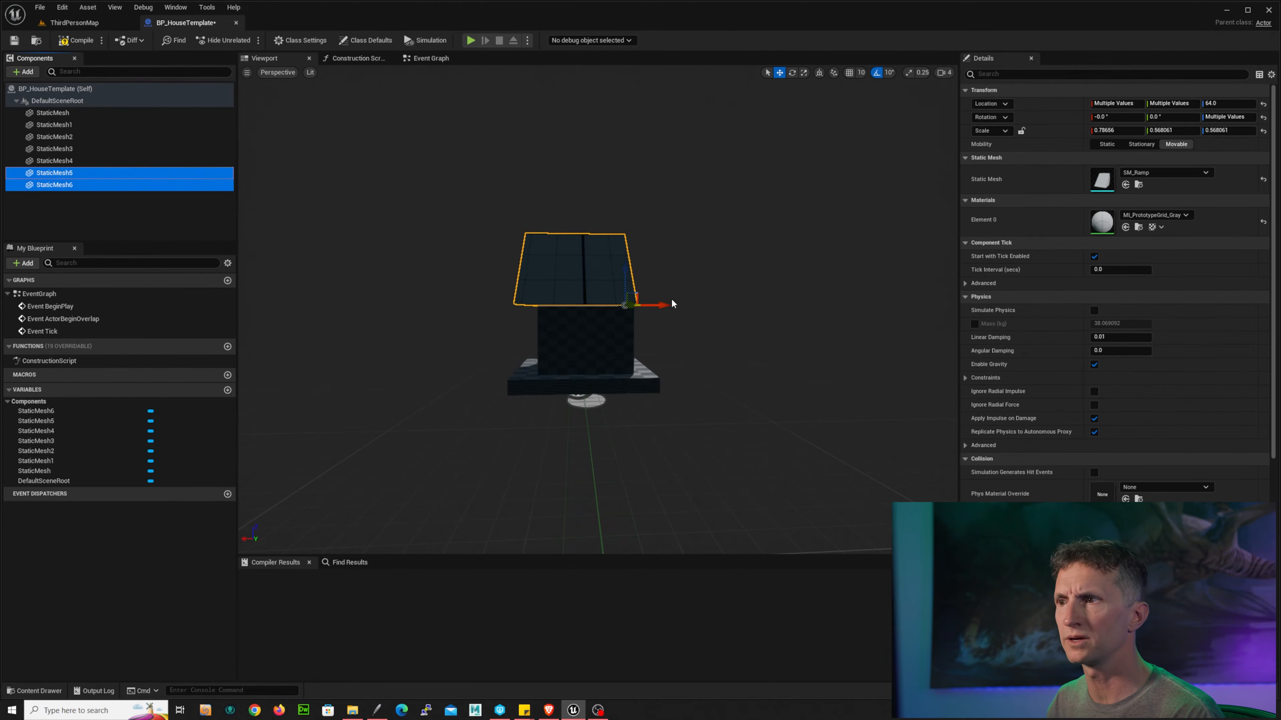
drag(659, 305, 946, 306)
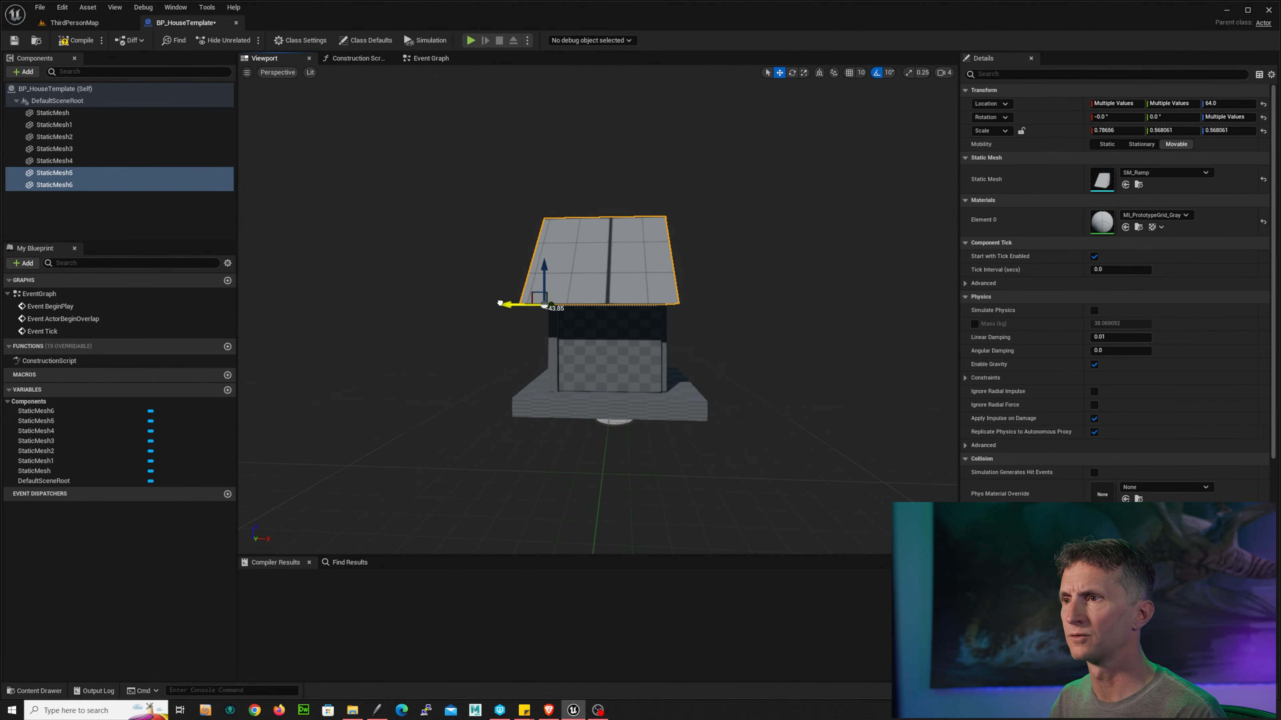
drag(499, 303, 507, 304)
alt+drag(426, 309, 618, 308)
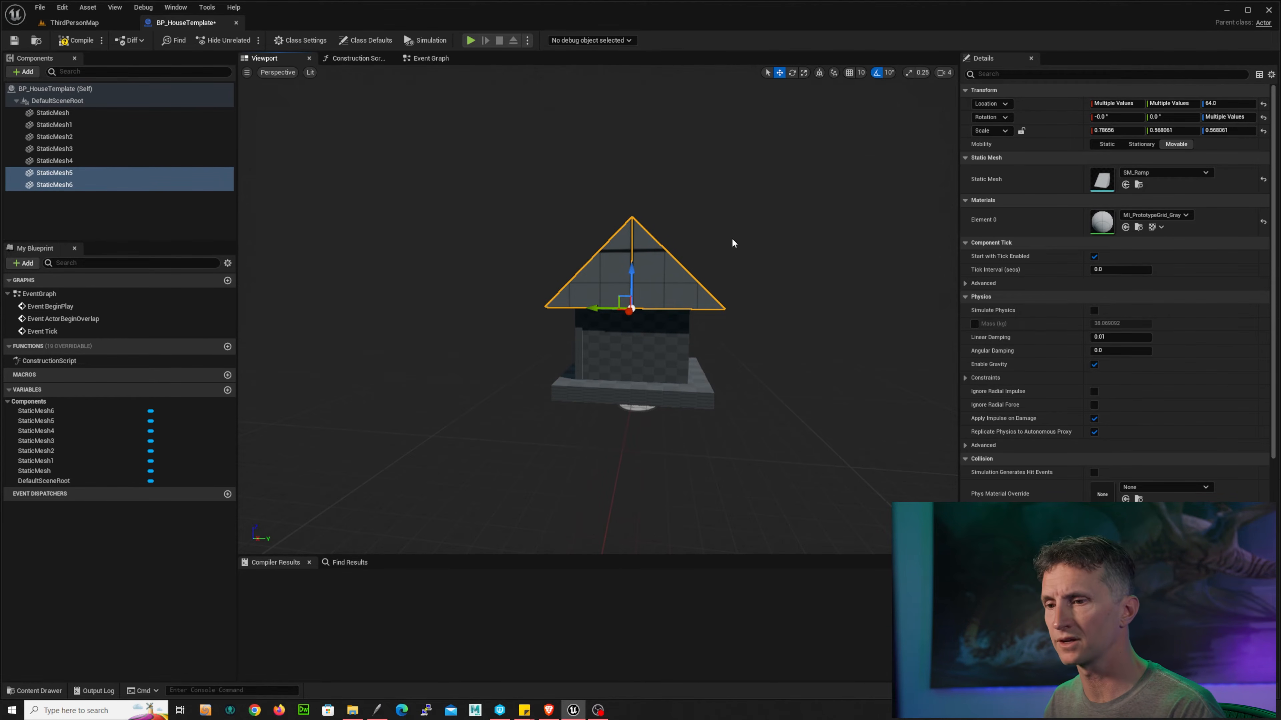
Step: Compile the Blueprint and switch back to the ThirdPersonMap level
click(75, 40)
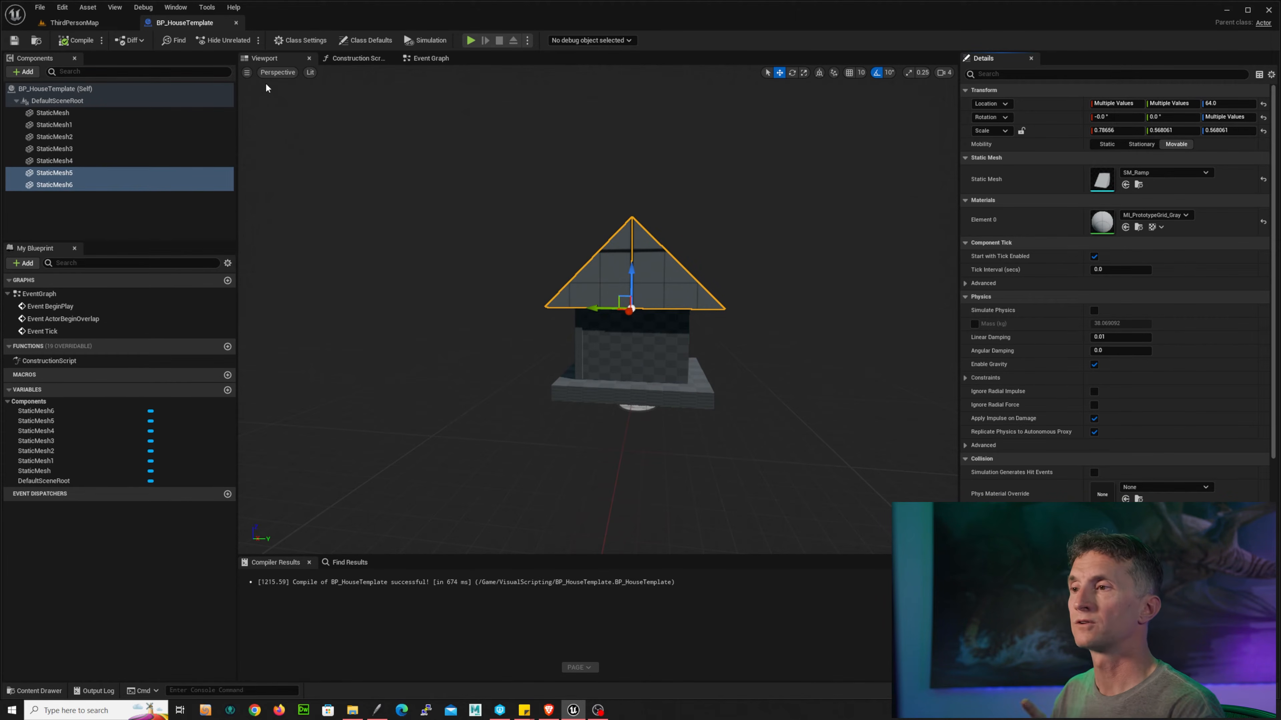
click(236, 23)
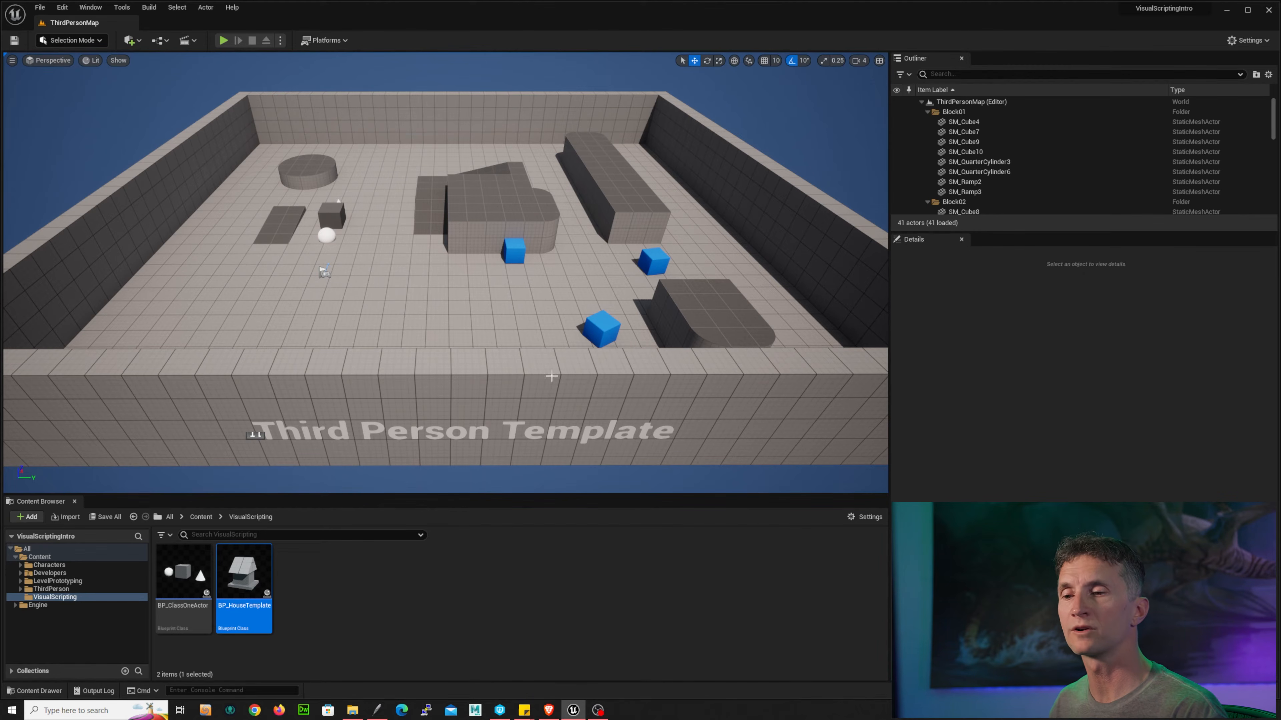
Step: Create a new Actor Blueprint class named BP_MyHouse in the VisualScripting folder
right_click(356, 585)
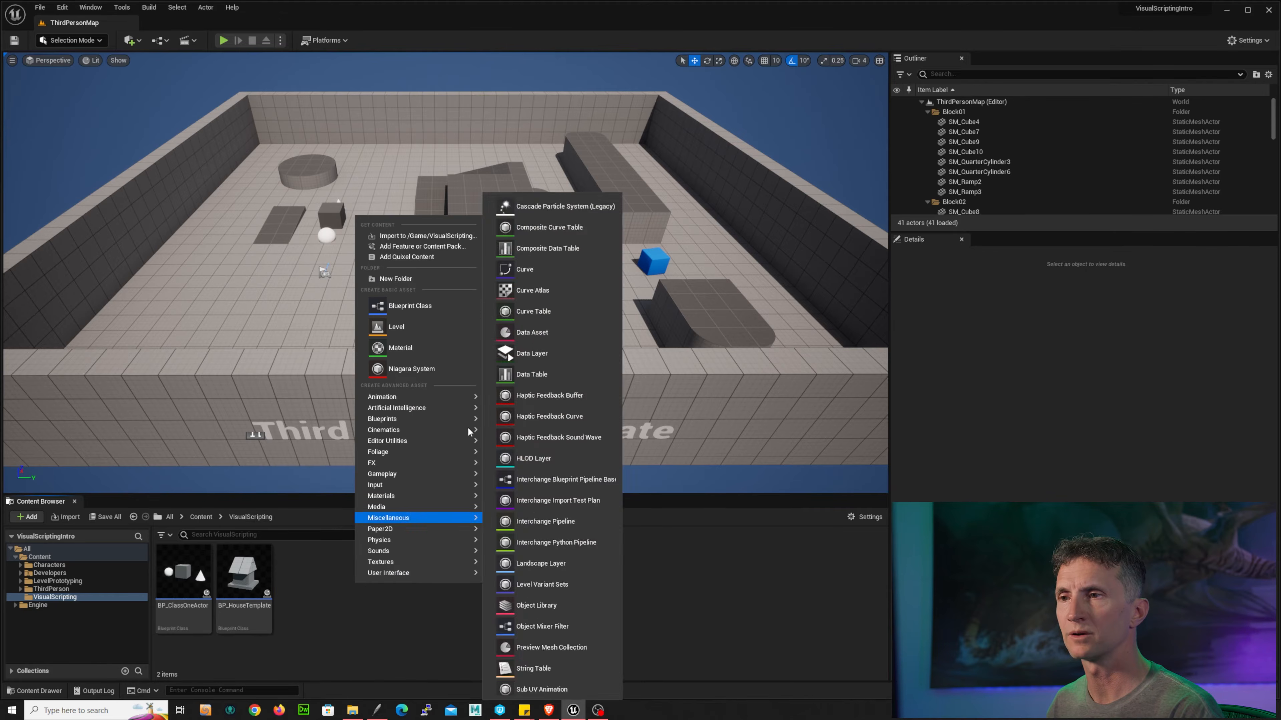
click(435, 306)
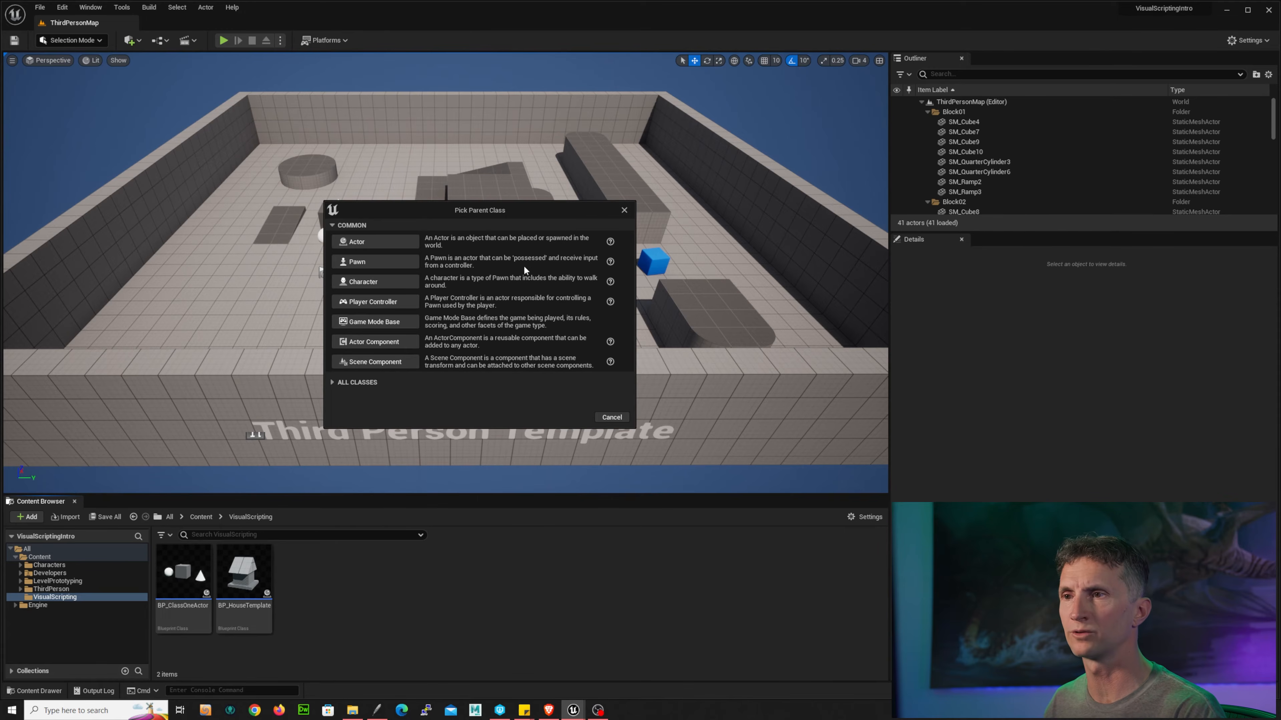
click(387, 245)
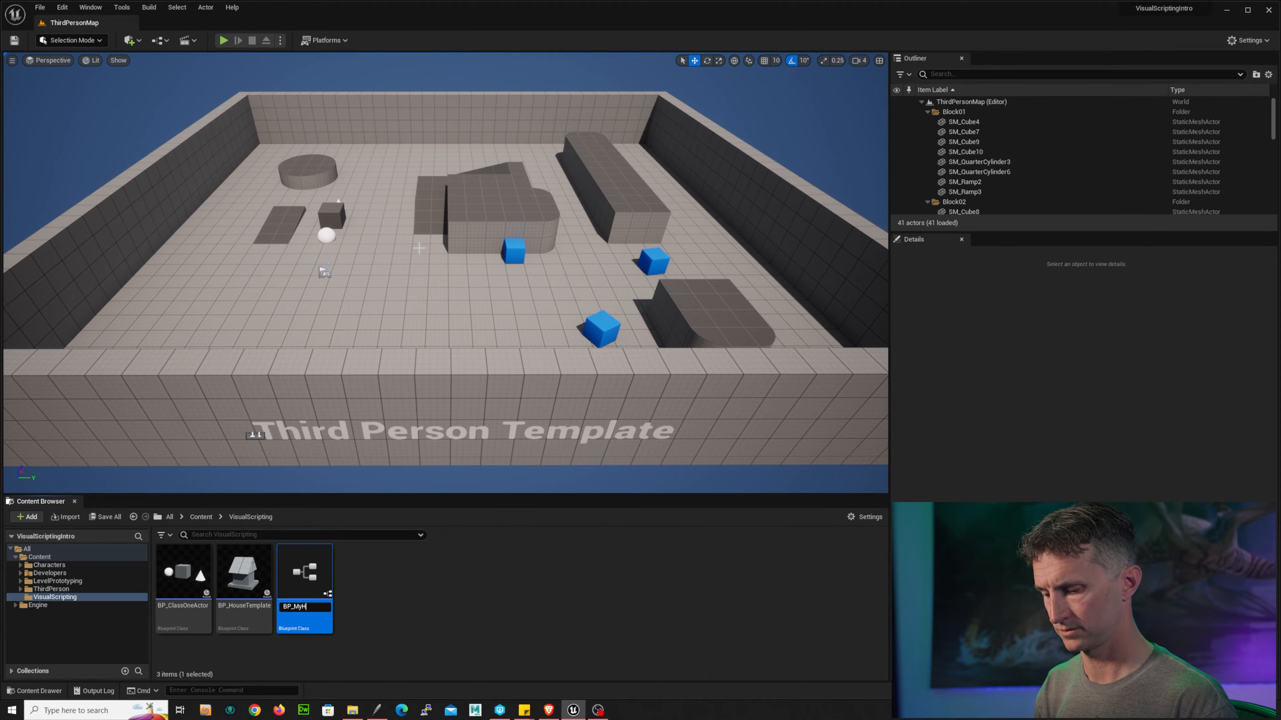
key(Return)
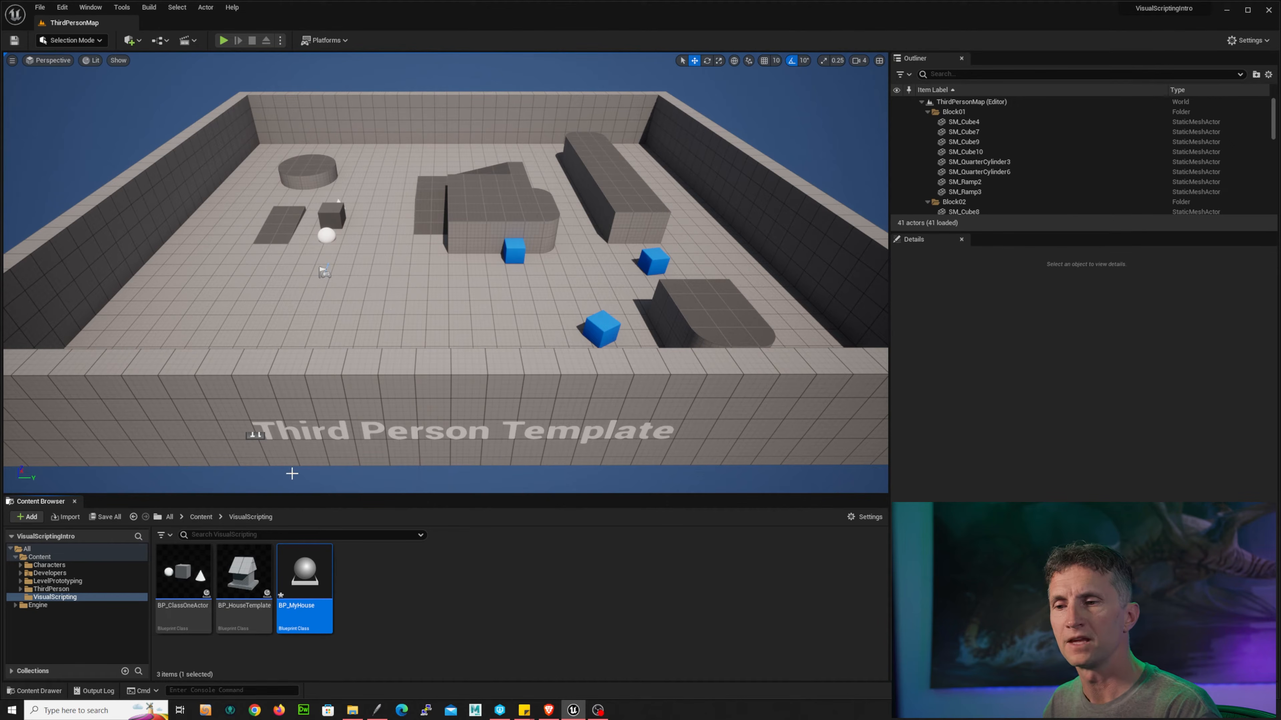
Step: Place a BP_HouseTemplate instance into the level and reposition it on the floor
click(243, 575)
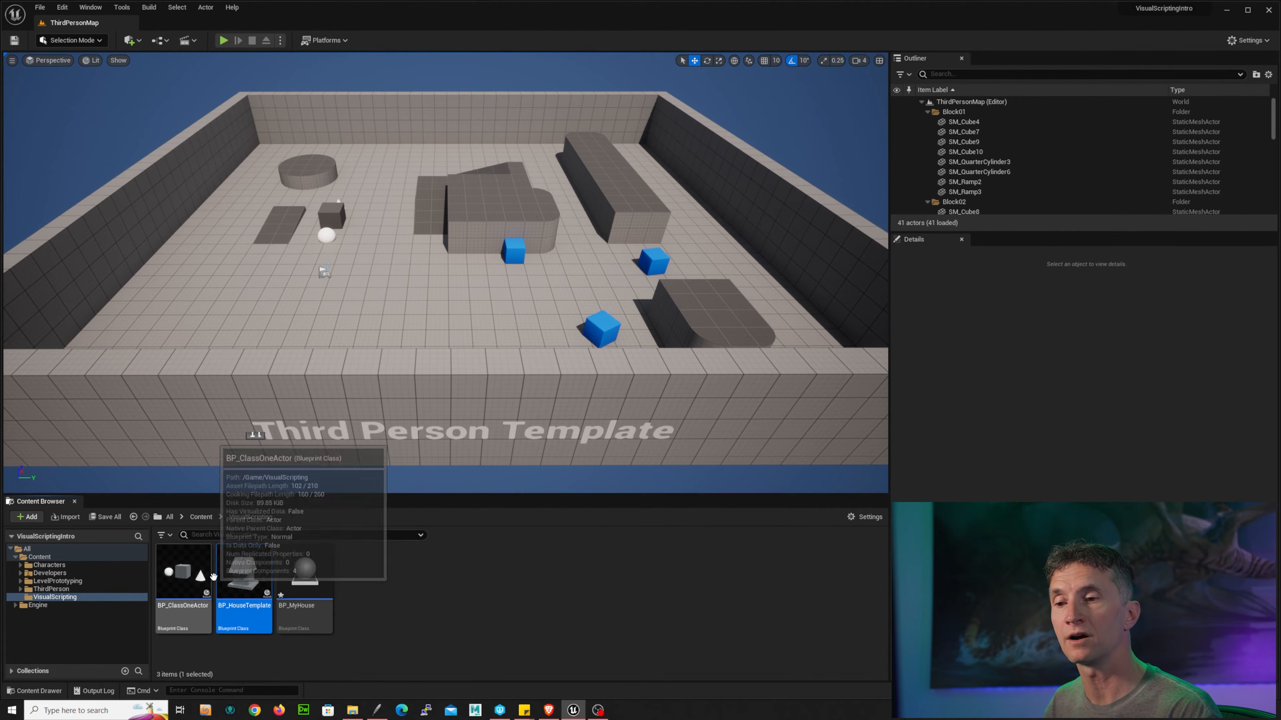
drag(243, 575, 389, 298)
key(f)
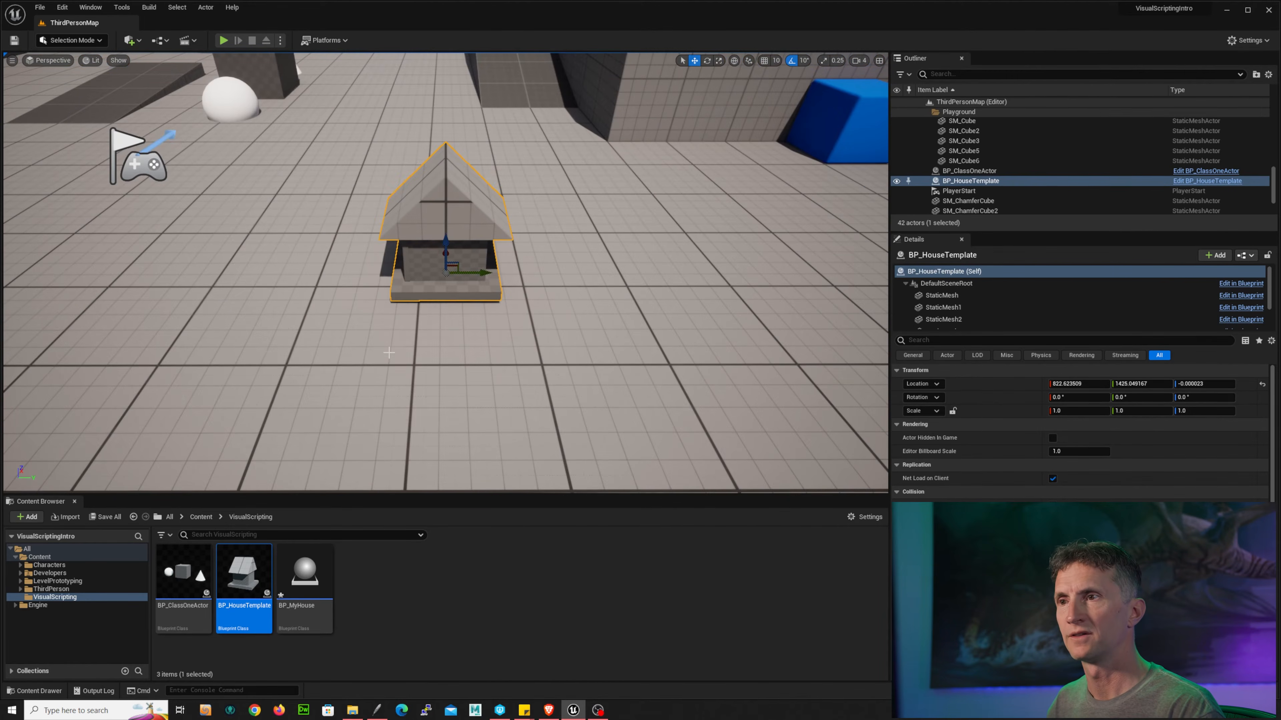
alt+drag(501, 363, 608, 309)
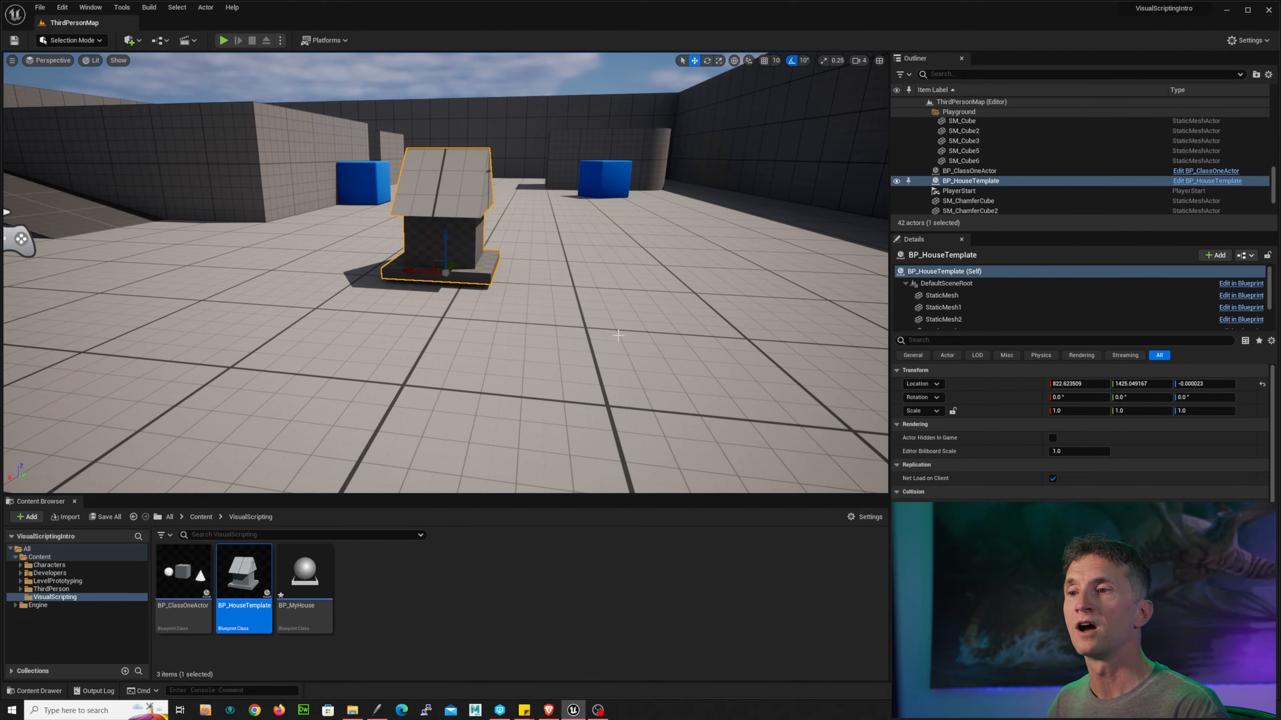
alt+drag(627, 338, 512, 368)
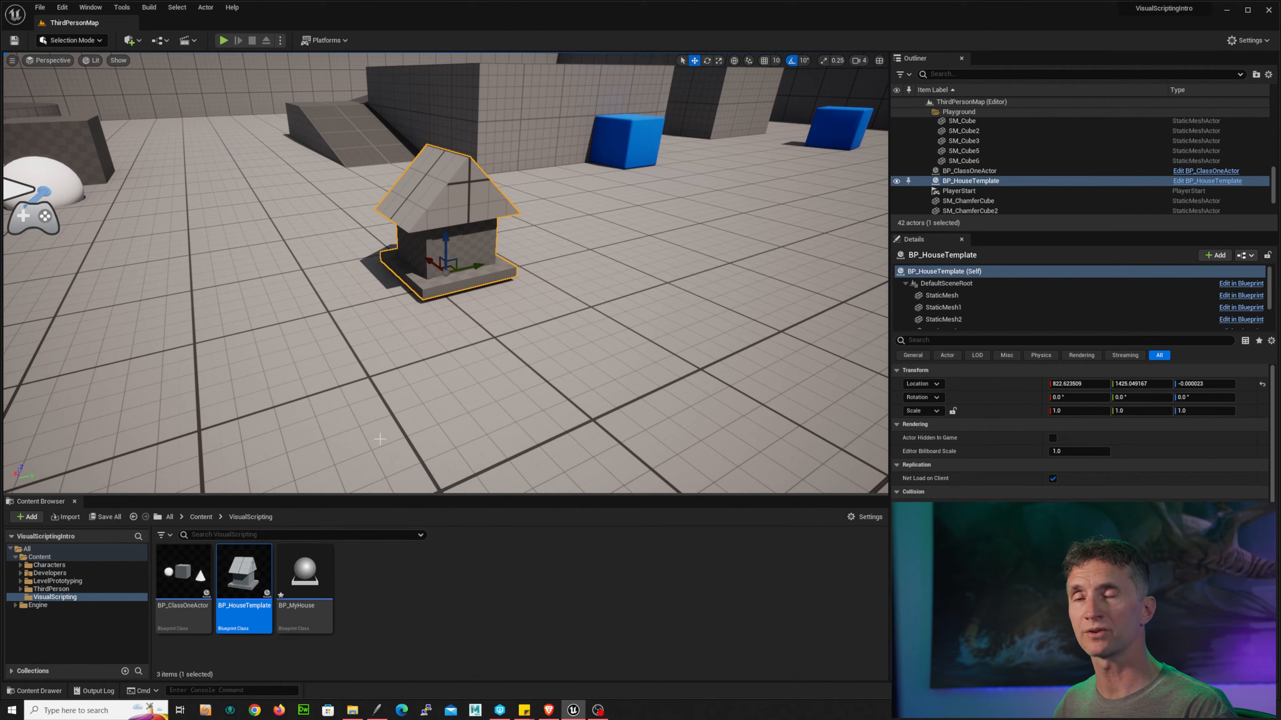
alt+drag(367, 285, 542, 273)
drag(424, 280, 70, 275)
alt+drag(532, 300, 533, 244)
Step: Open BP_MyHouse in the Blueprint editor and dock its editor as a tab beside the level
double_click(311, 575)
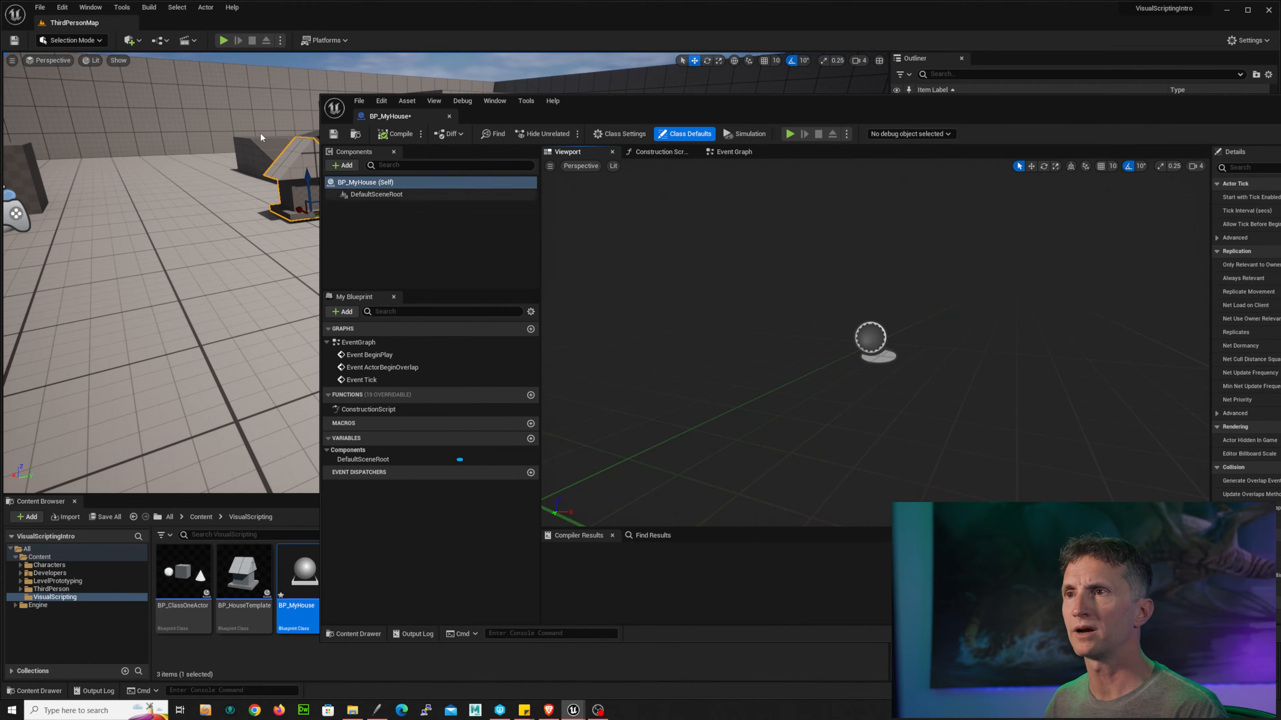
drag(415, 121, 242, 27)
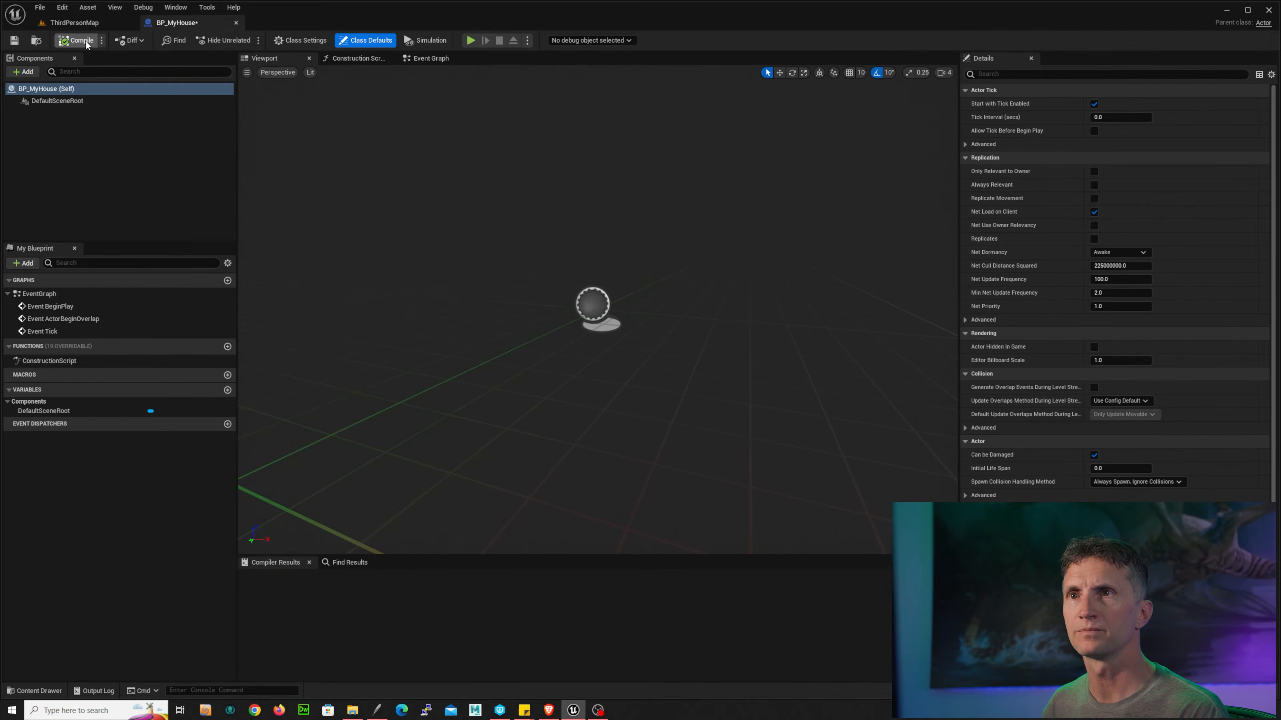
click(80, 22)
Step: Open BP_HouseTemplate and examine the house model from several angles in its viewport
click(255, 564)
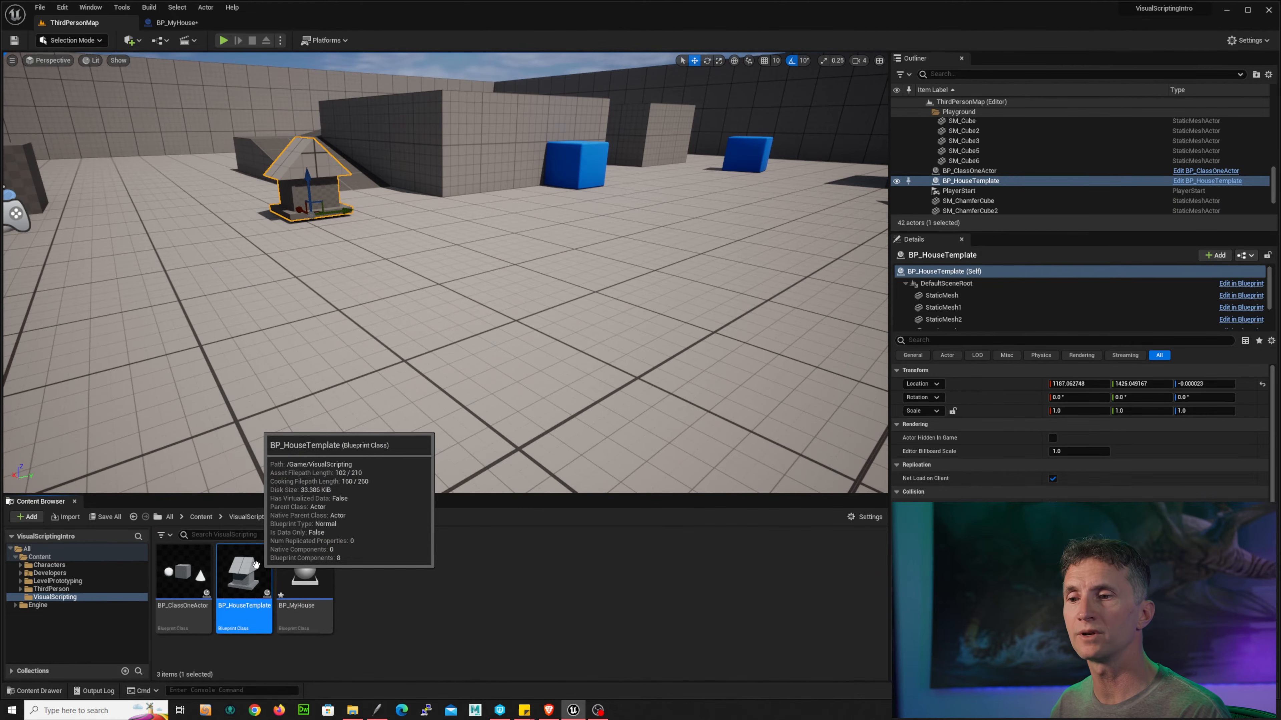
double_click(256, 561)
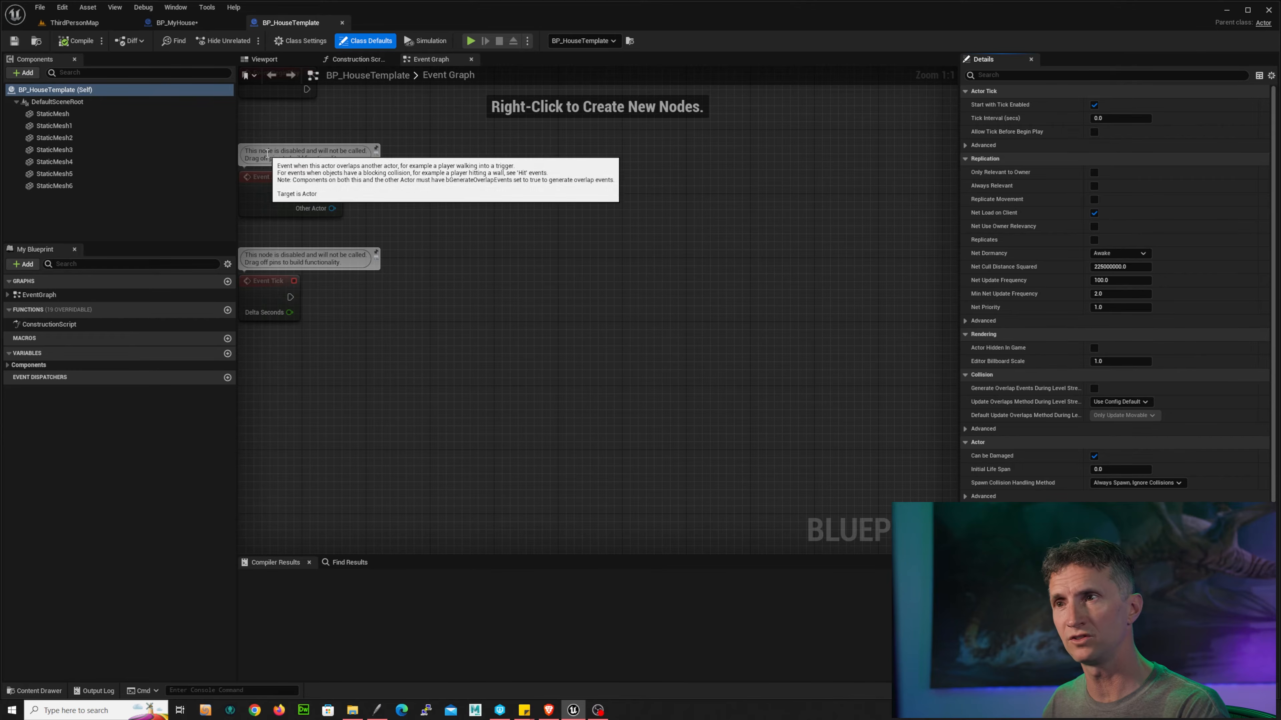
click(272, 61)
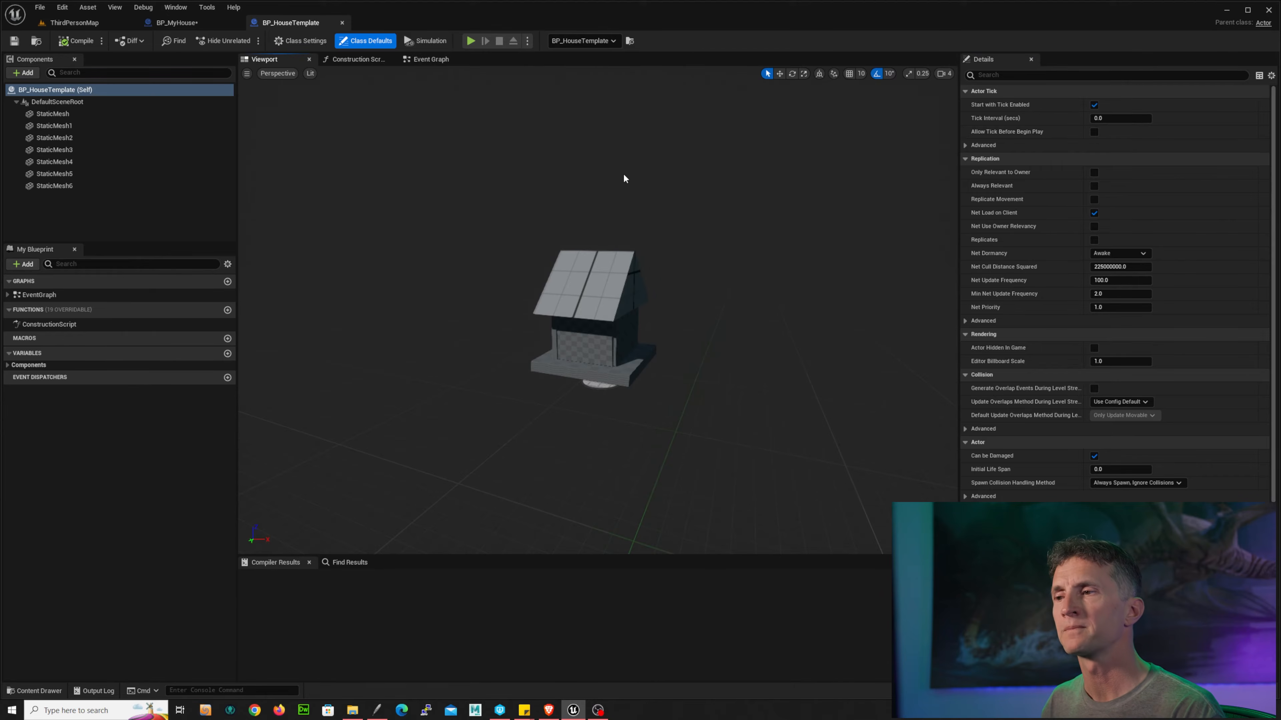
alt+drag(624, 178, 722, 202)
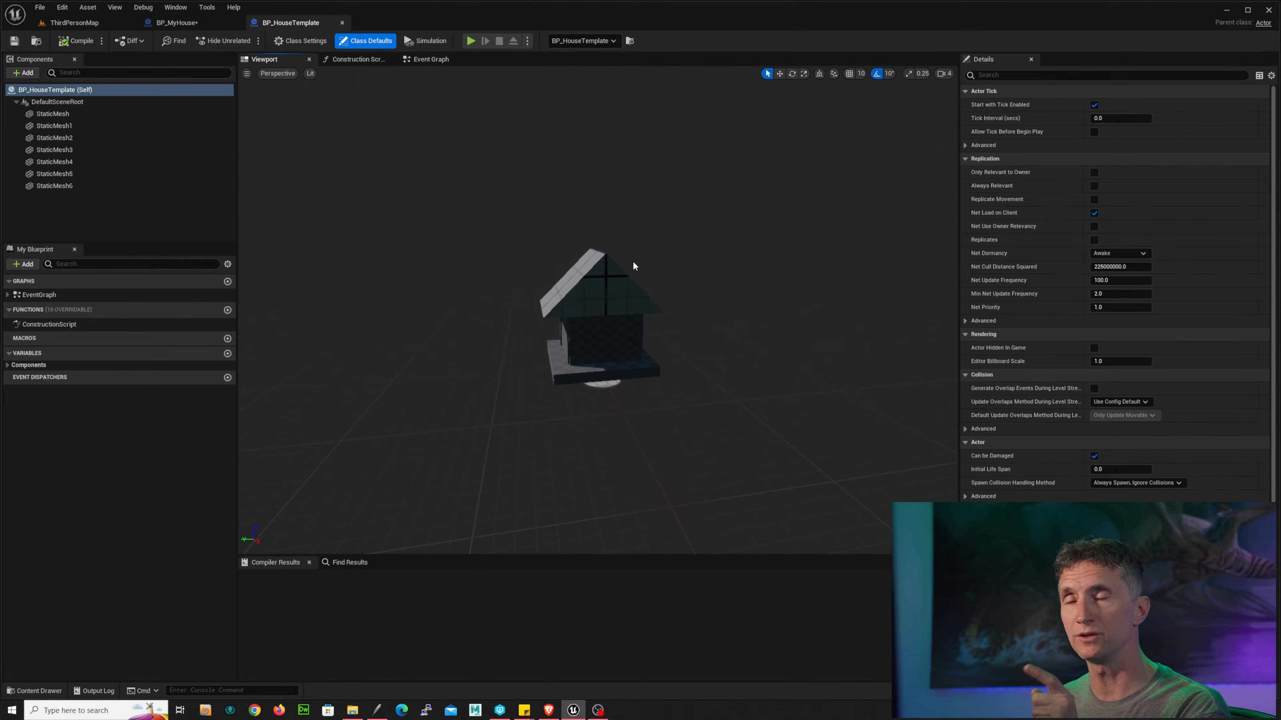
scroll(675, 239, up, 5)
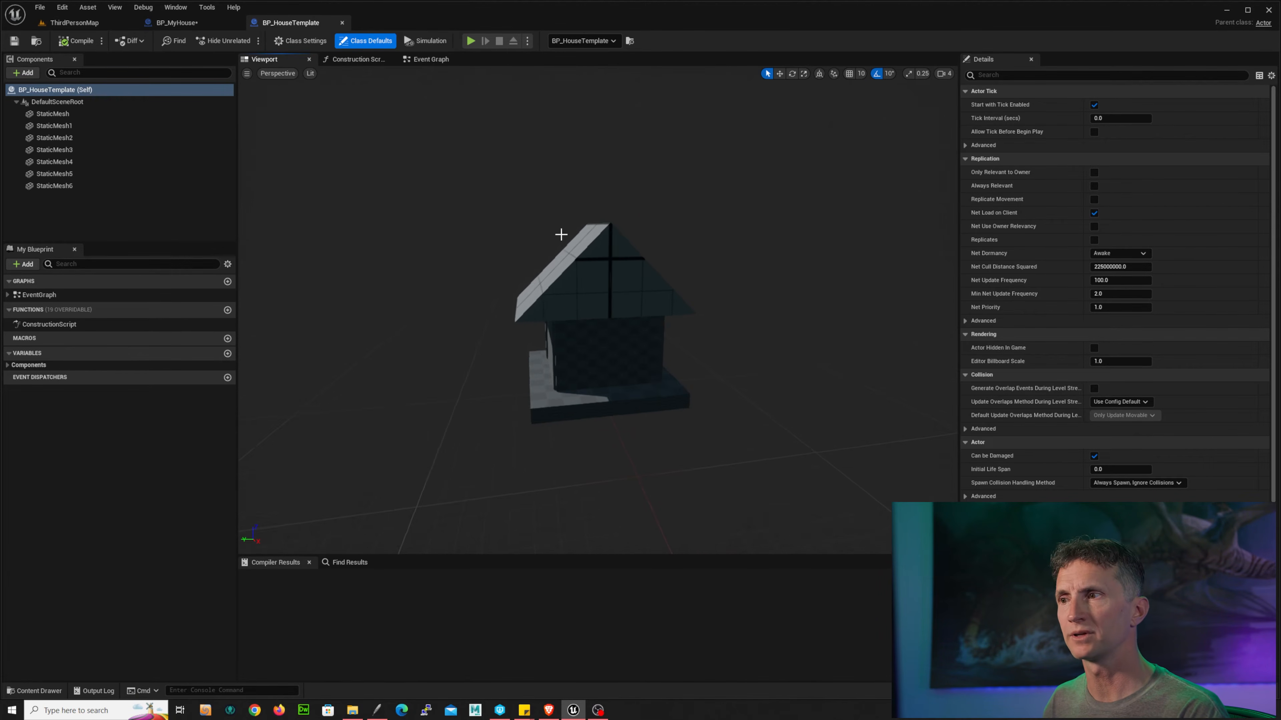
alt+drag(561, 235, 731, 240)
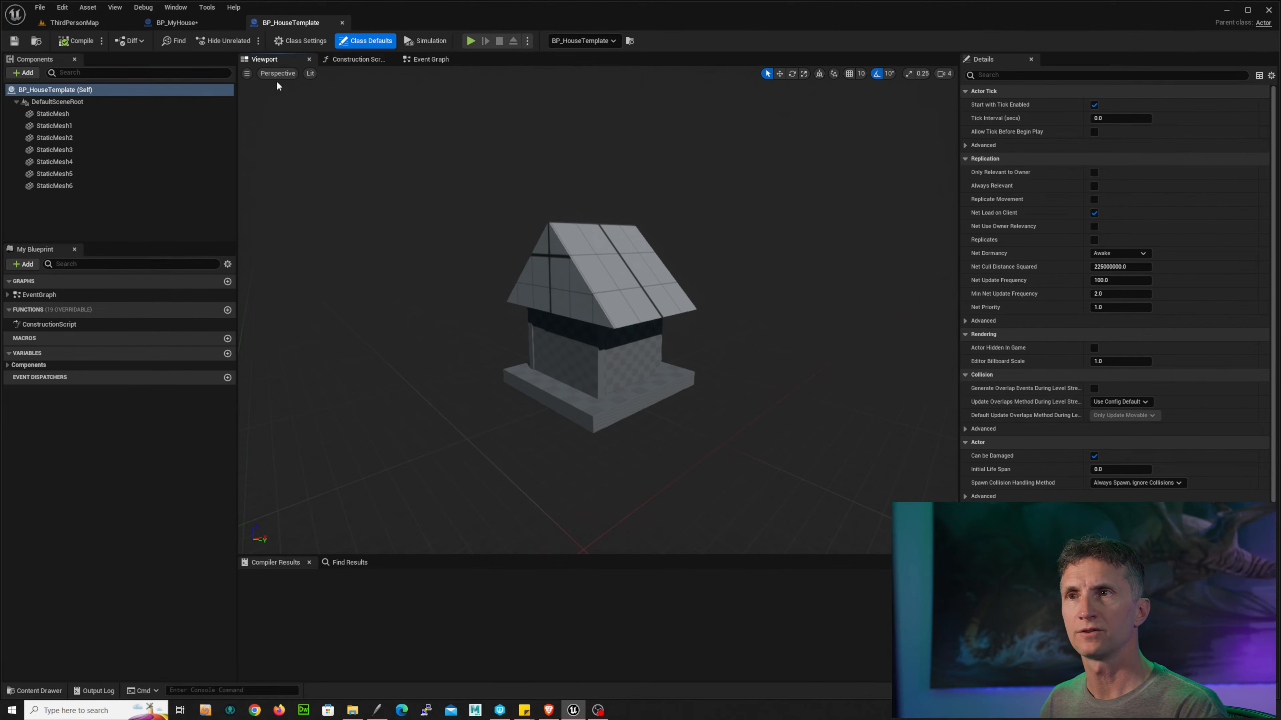
Step: In BP_MyHouse's Event Graph, delete the Event ActorBeginOverlap and Event Tick nodes
click(202, 23)
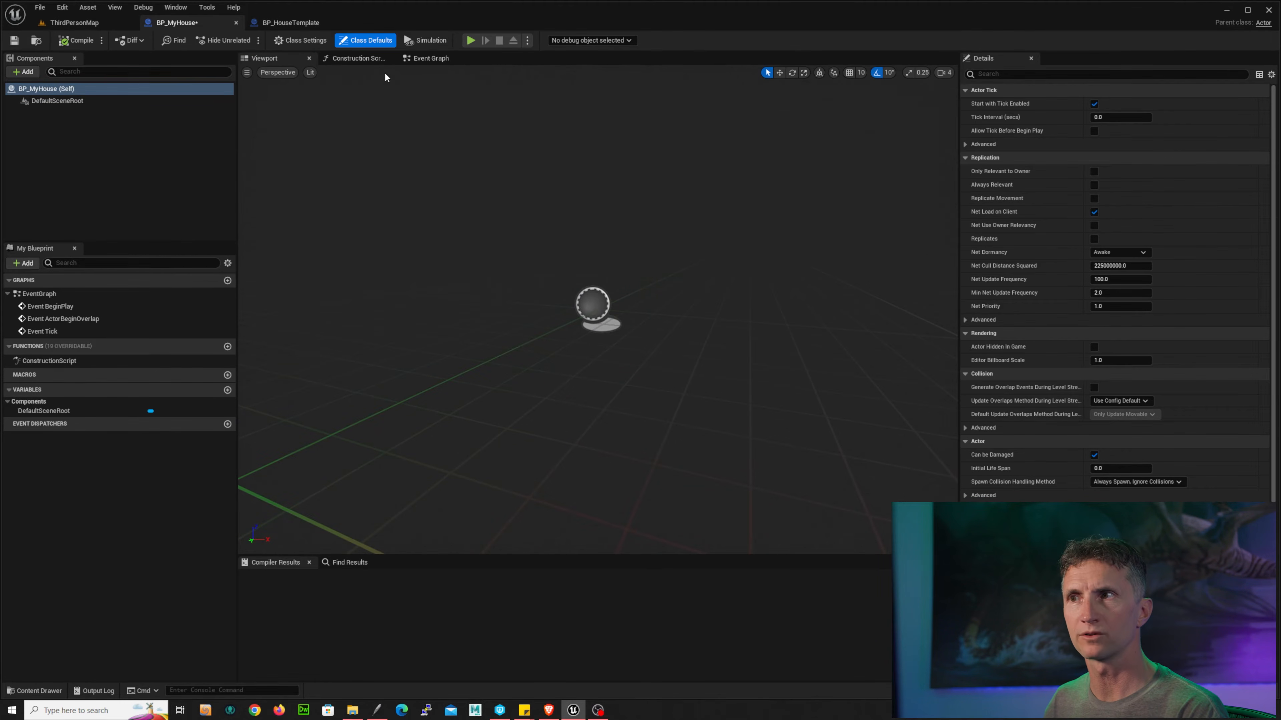
click(429, 58)
right_drag(818, 284, 602, 285)
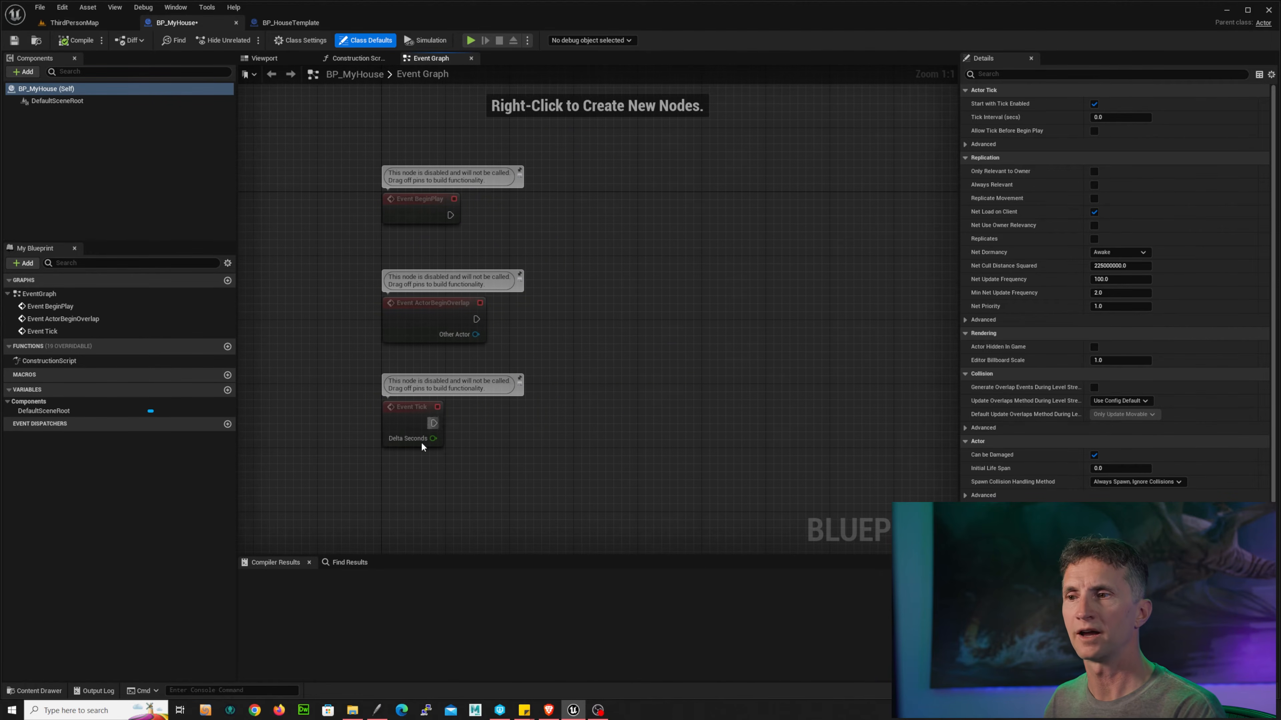
drag(349, 492, 543, 333)
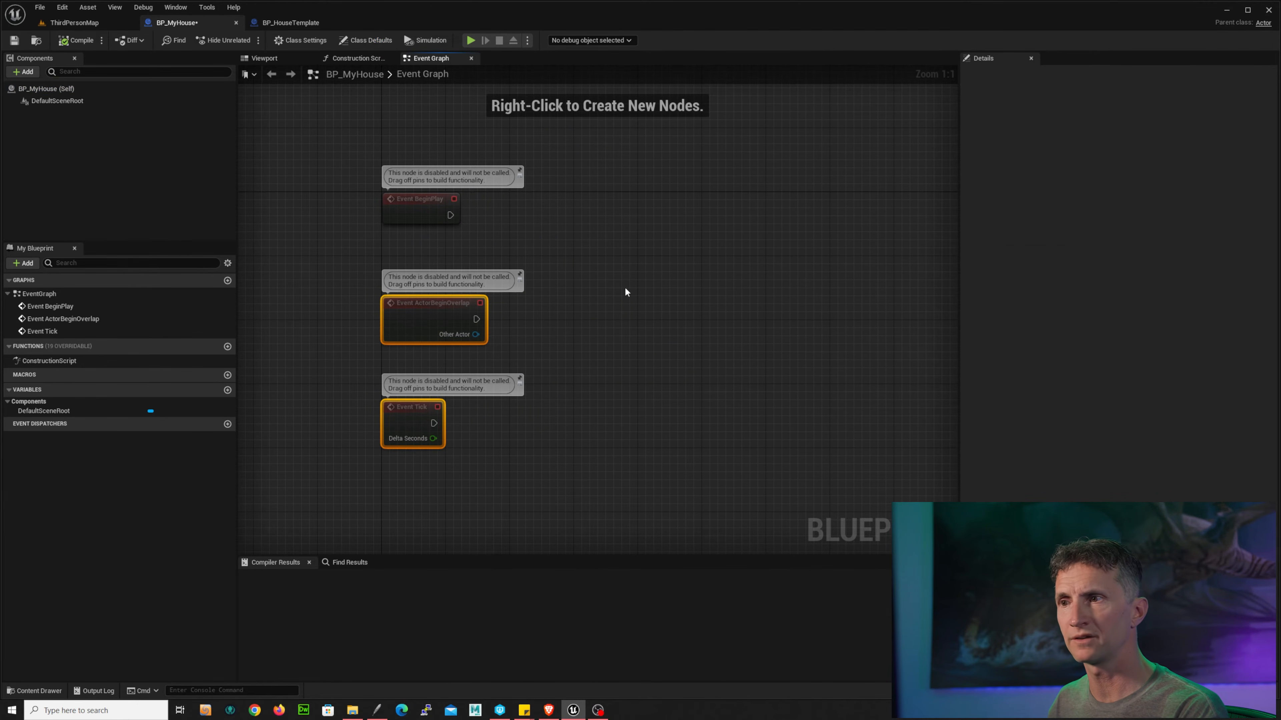
key(Delete)
Step: Connect a Print String node to Event BeginPlay and set its text to "Starting Construction"
right_drag(629, 269, 562, 297)
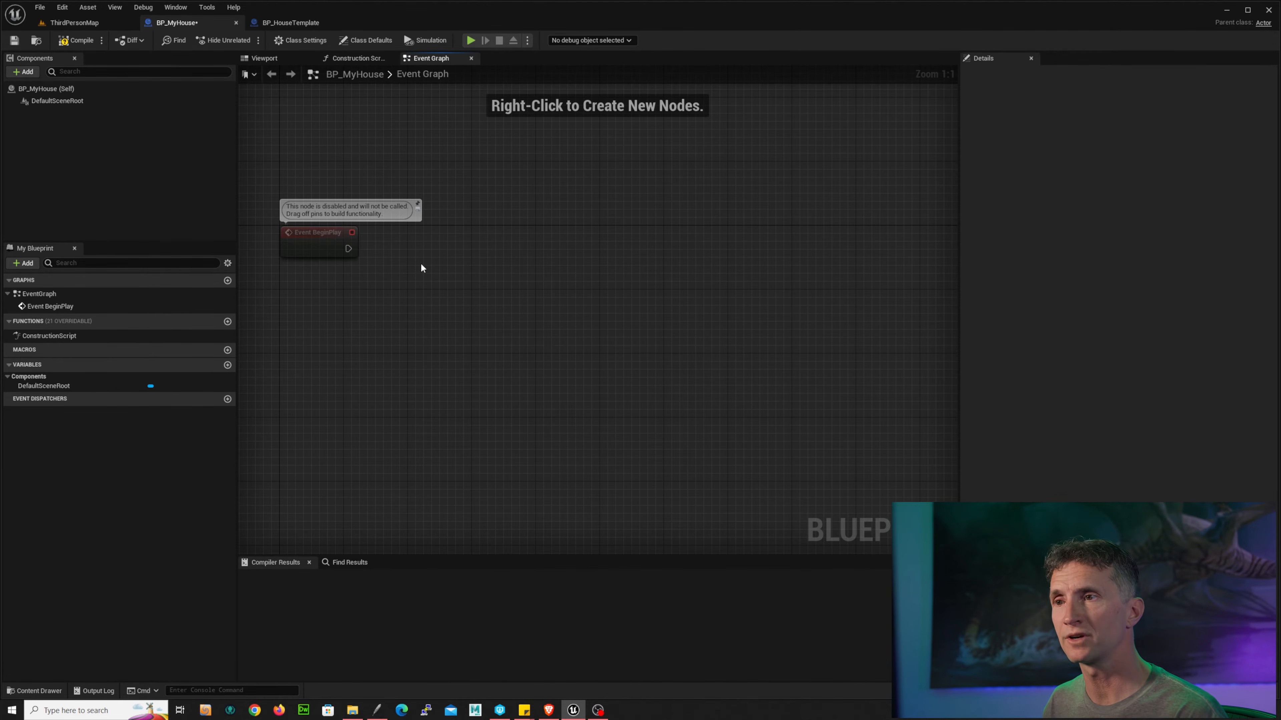
drag(348, 249, 529, 224)
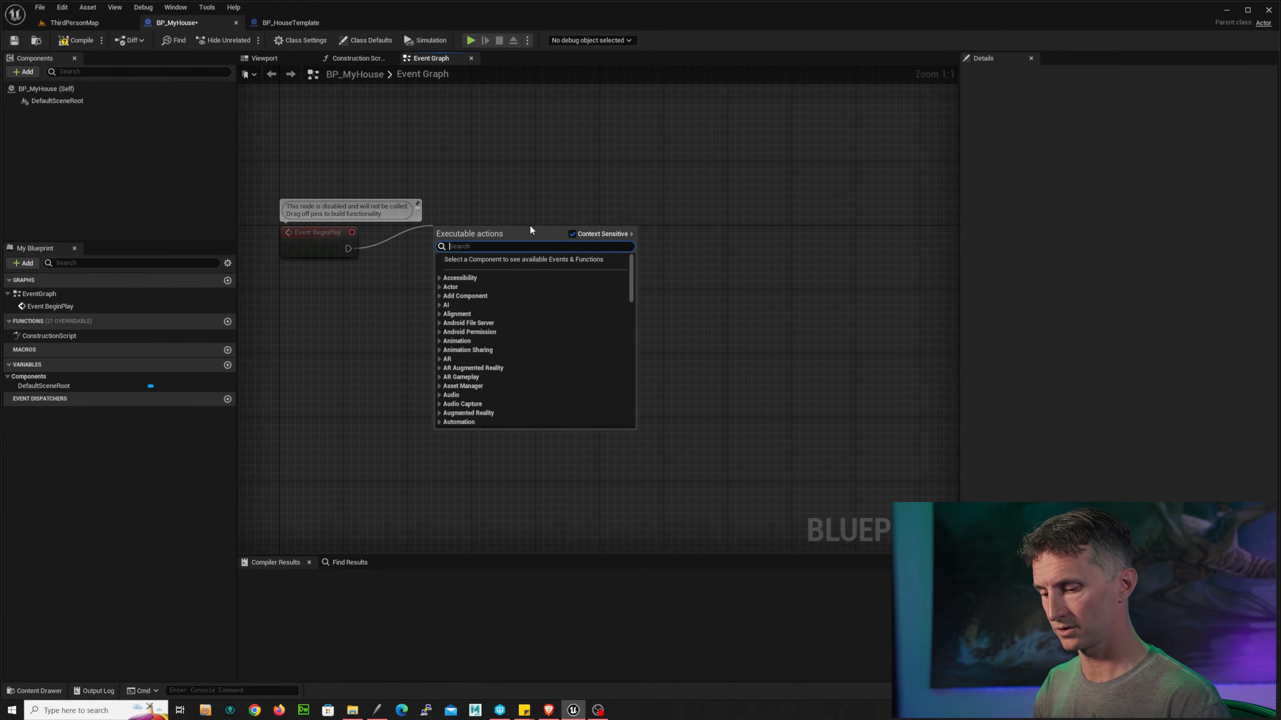
text(print)
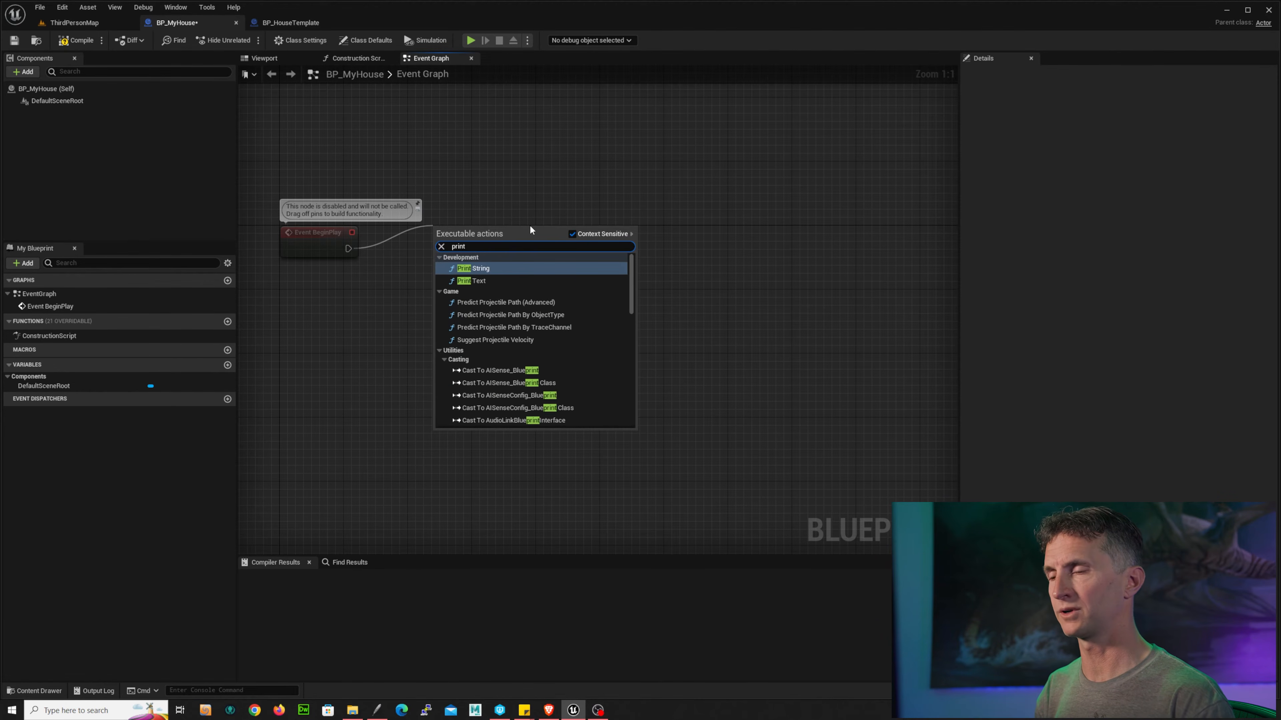
key(Return)
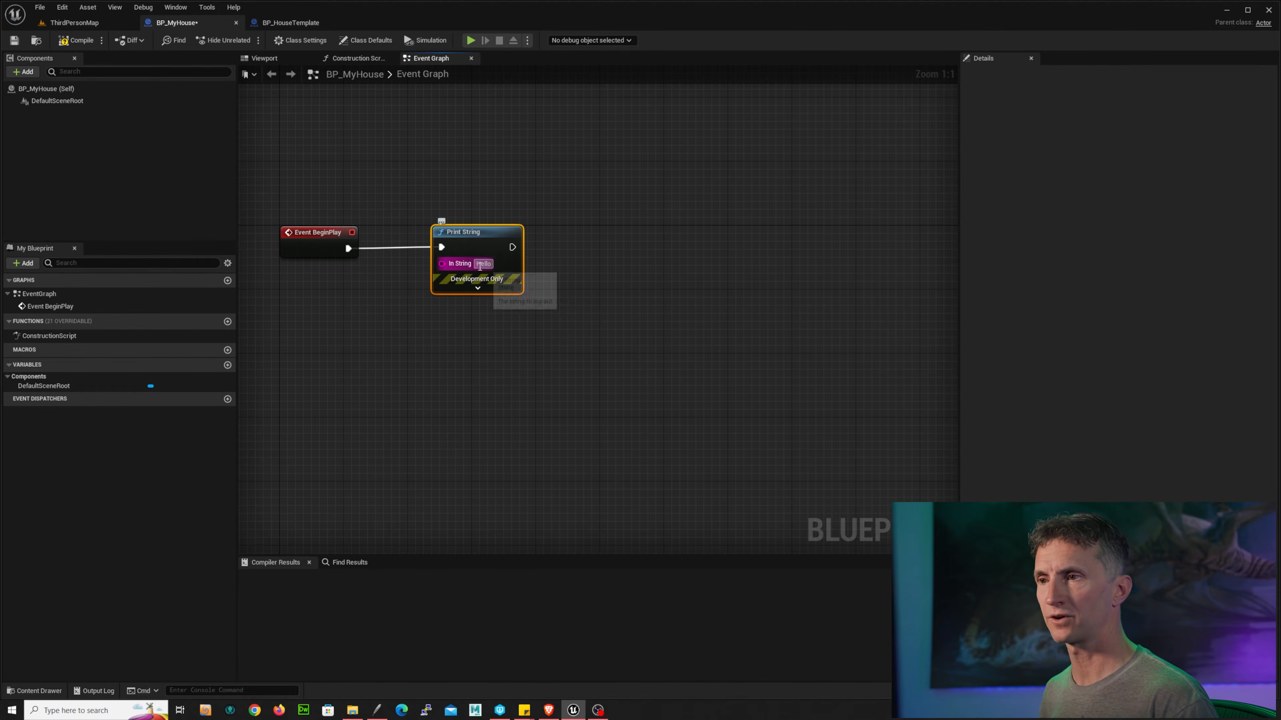
click(476, 265)
text(Star)
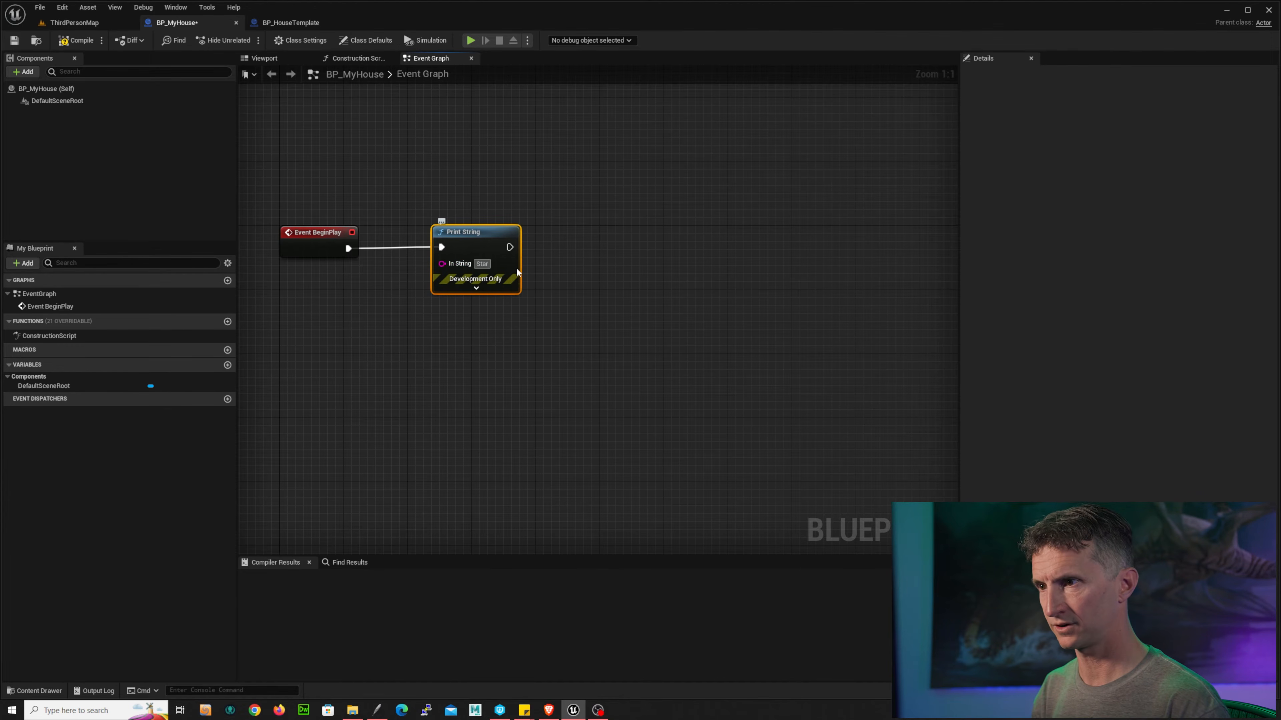
text(ting Constru)
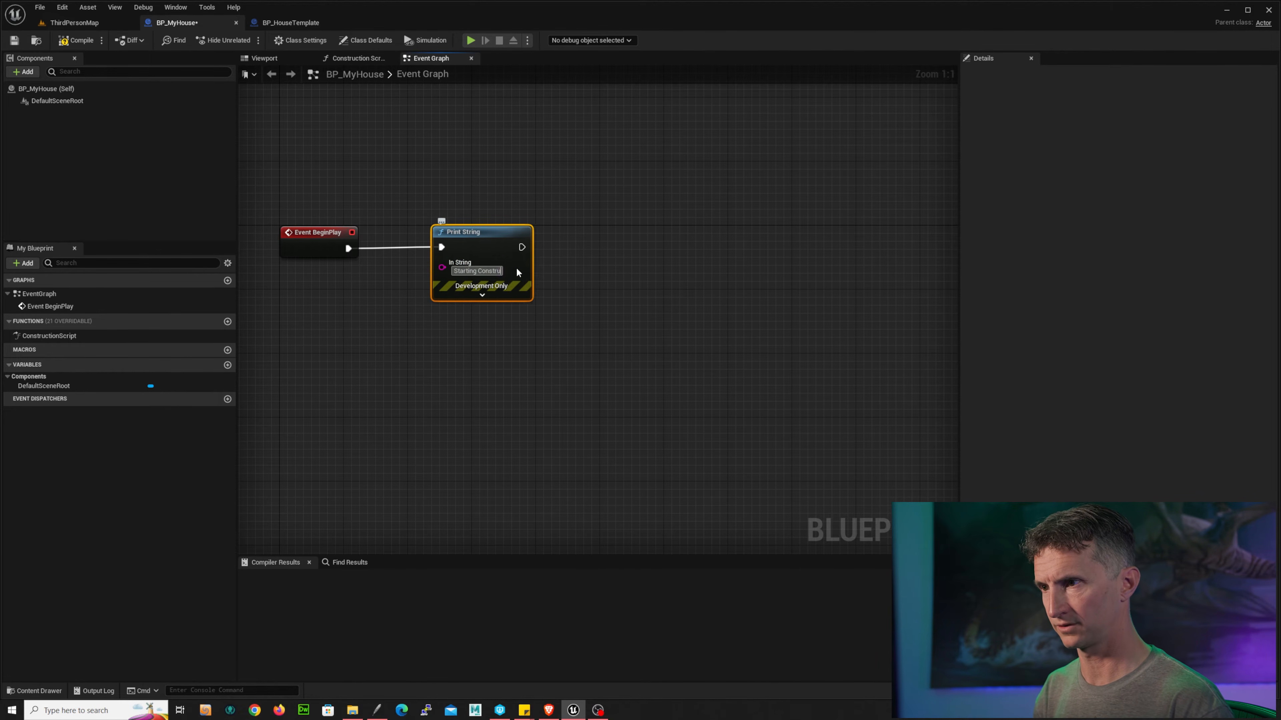
text(ction)
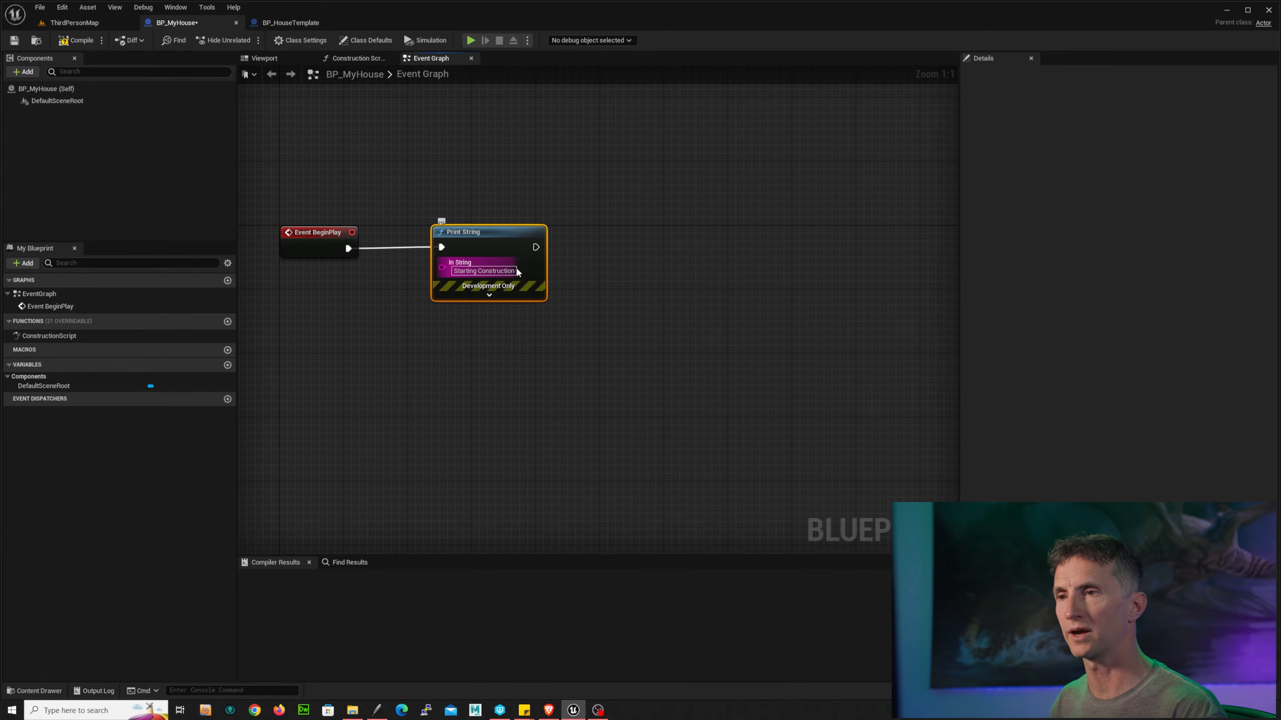
Step: Compile and save BP_MyHouse, then return to the ThirdPersonMap level
click(76, 39)
click(15, 41)
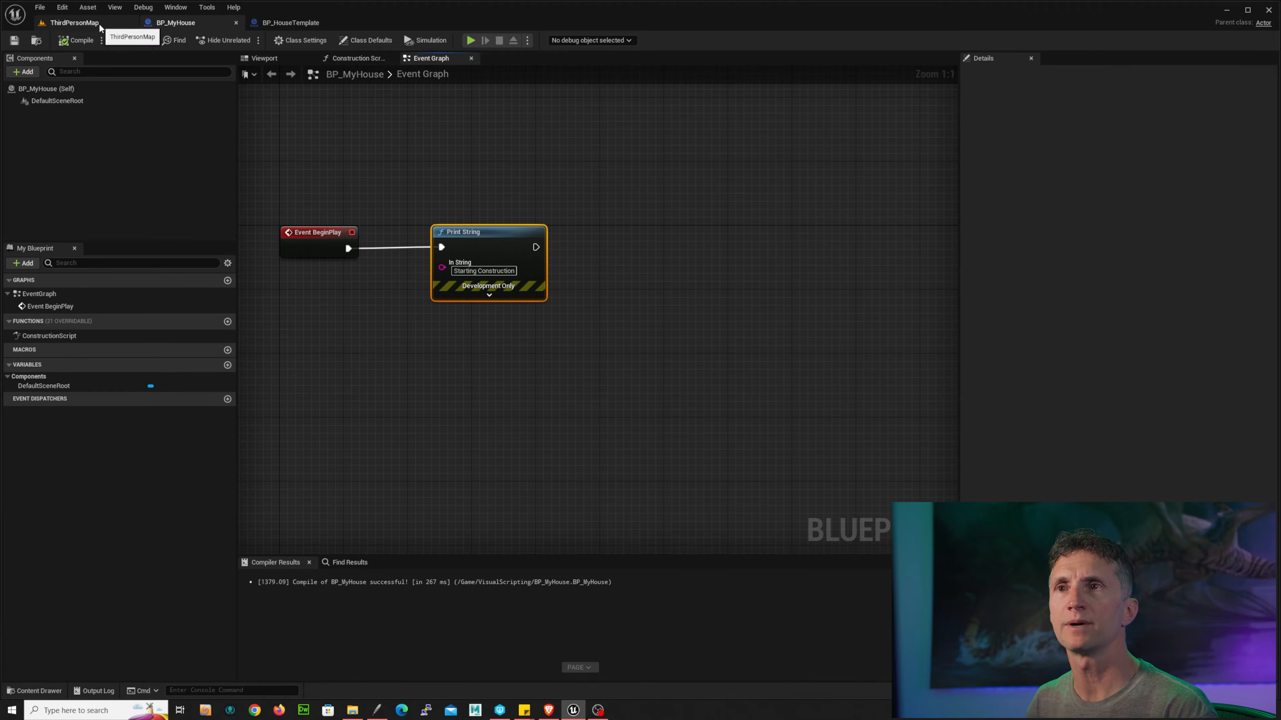
click(74, 23)
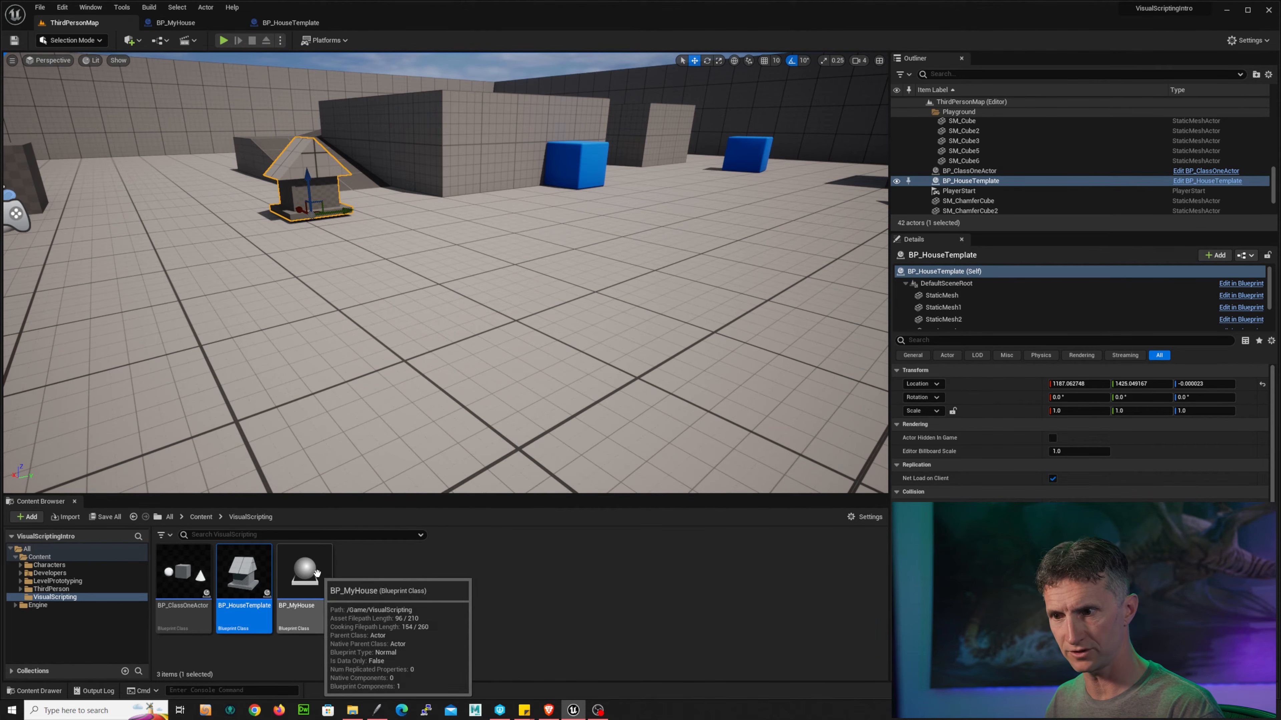
Step: Place a BP_MyHouse instance in the level and run a play-in-editor test, then stop it
drag(318, 554, 429, 259)
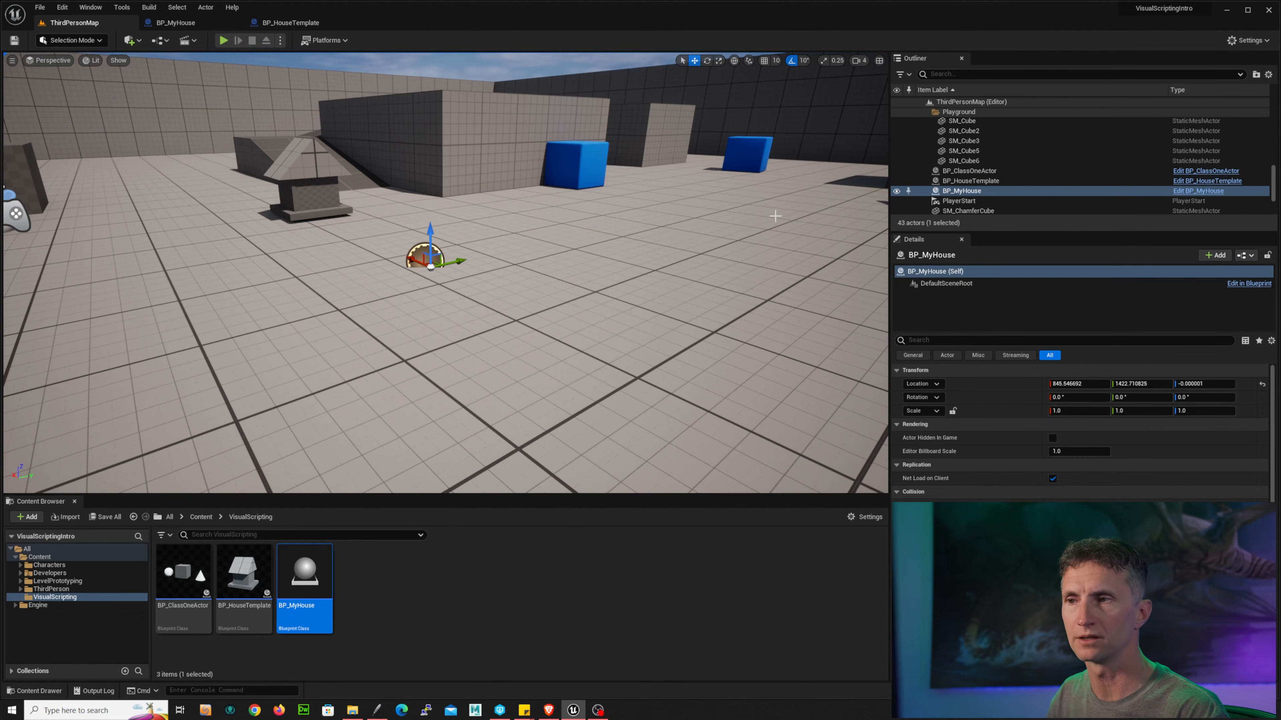
click(223, 41)
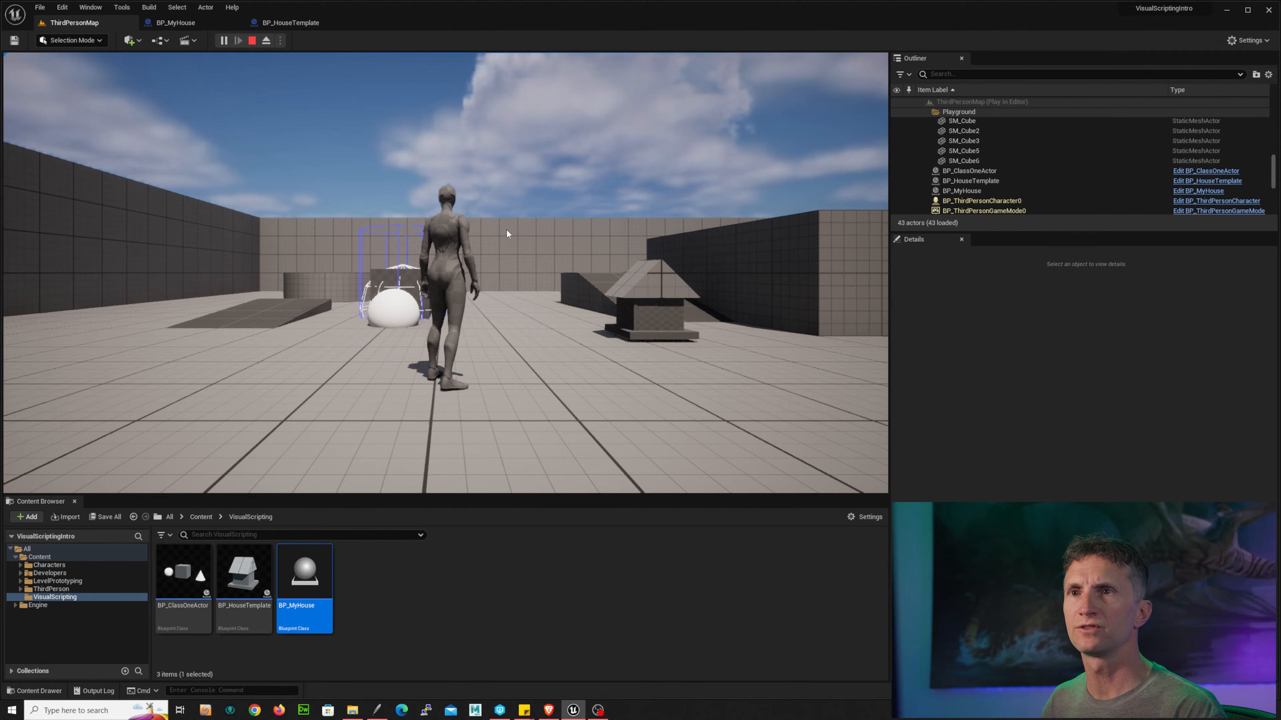
click(489, 231)
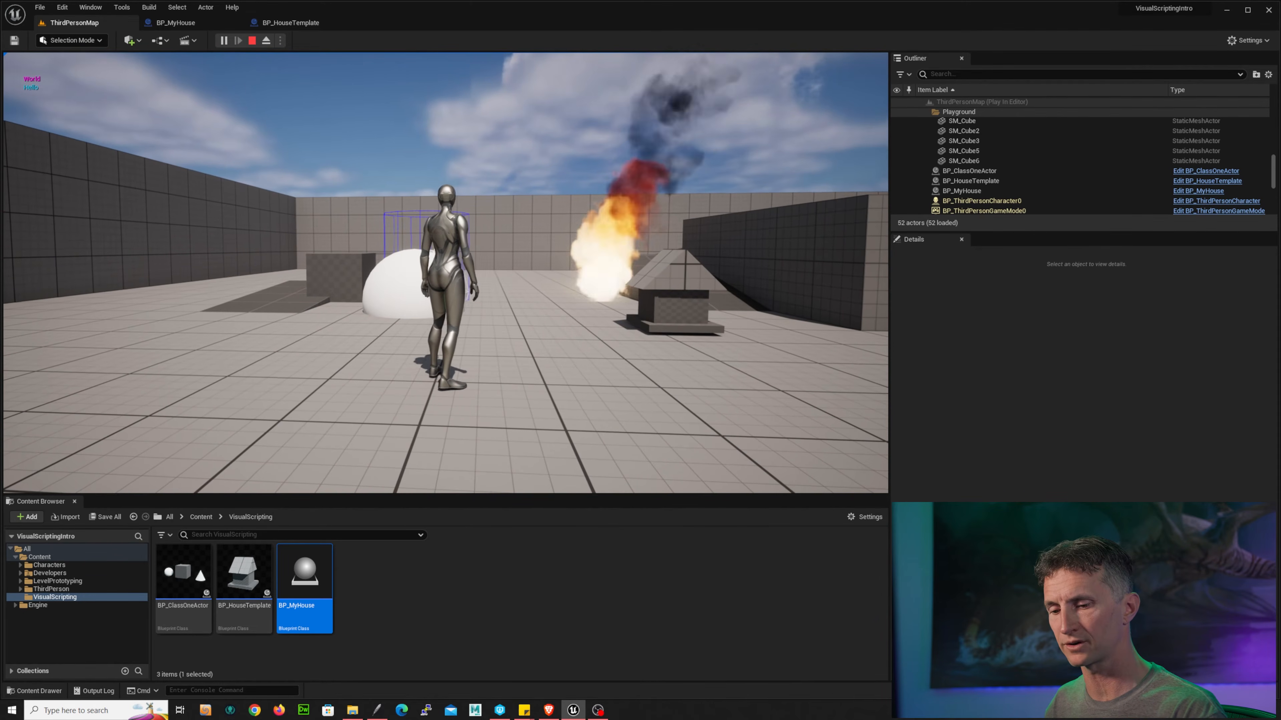
key(Escape)
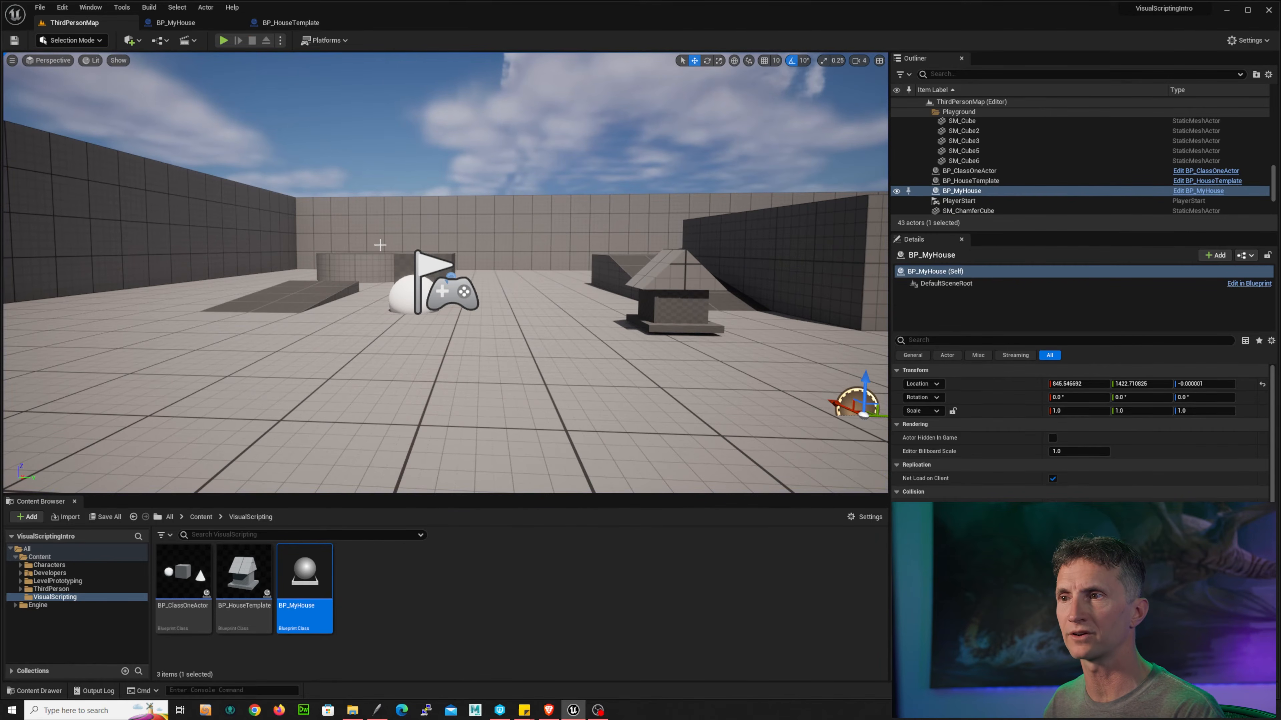
Step: Delete the BP_ClassOneActor instance from the level
key(f)
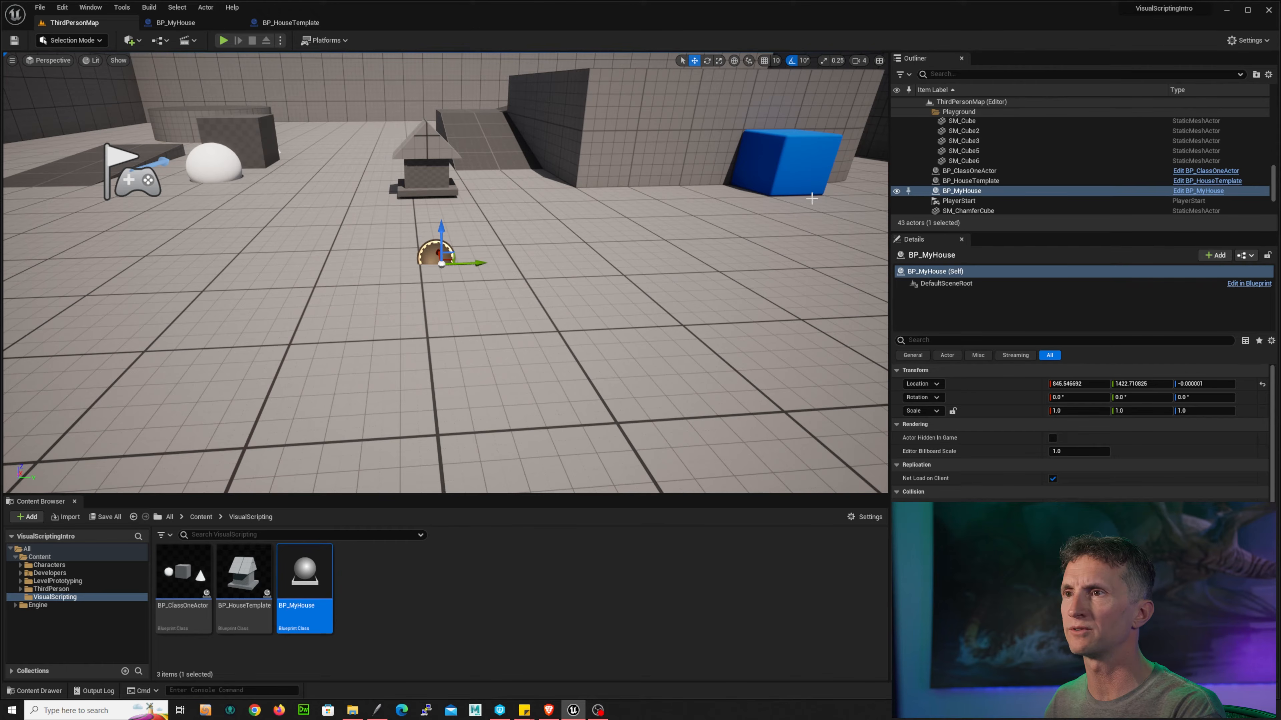
right_drag(260, 135, 250, 135)
click(265, 134)
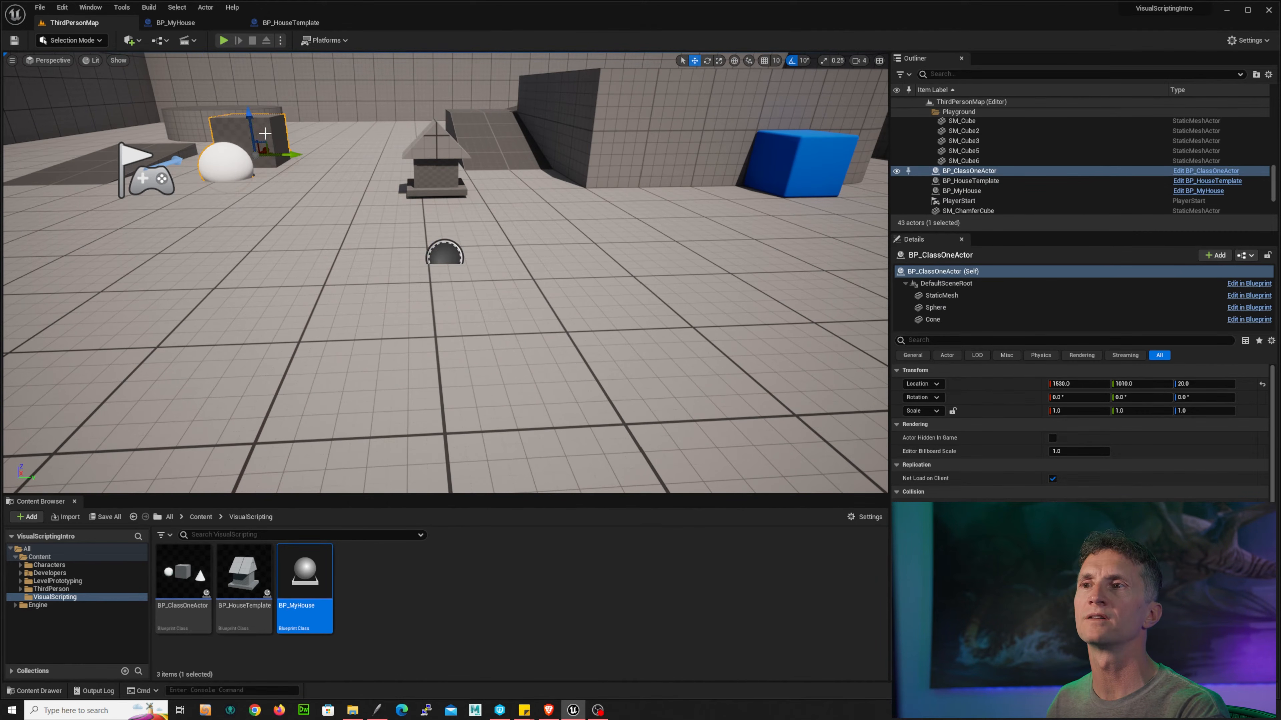
key(Delete)
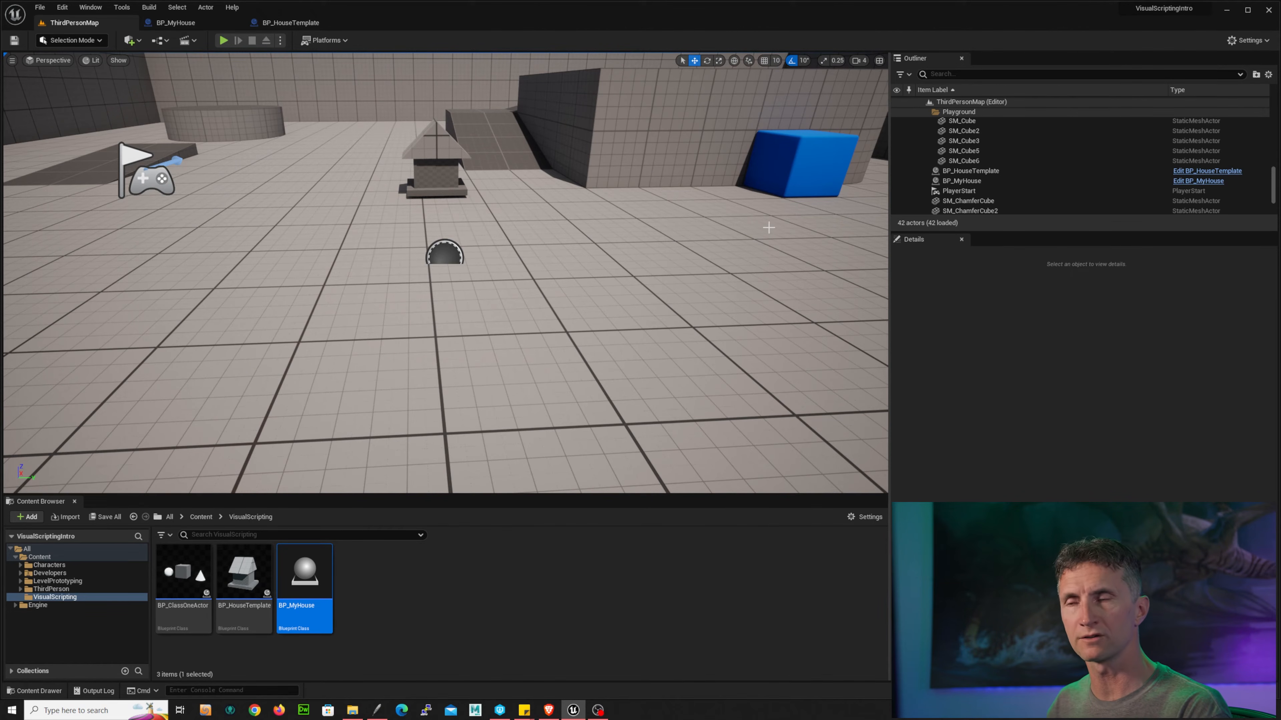
Step: Run a play-in-editor test of the level, then stop it
click(225, 40)
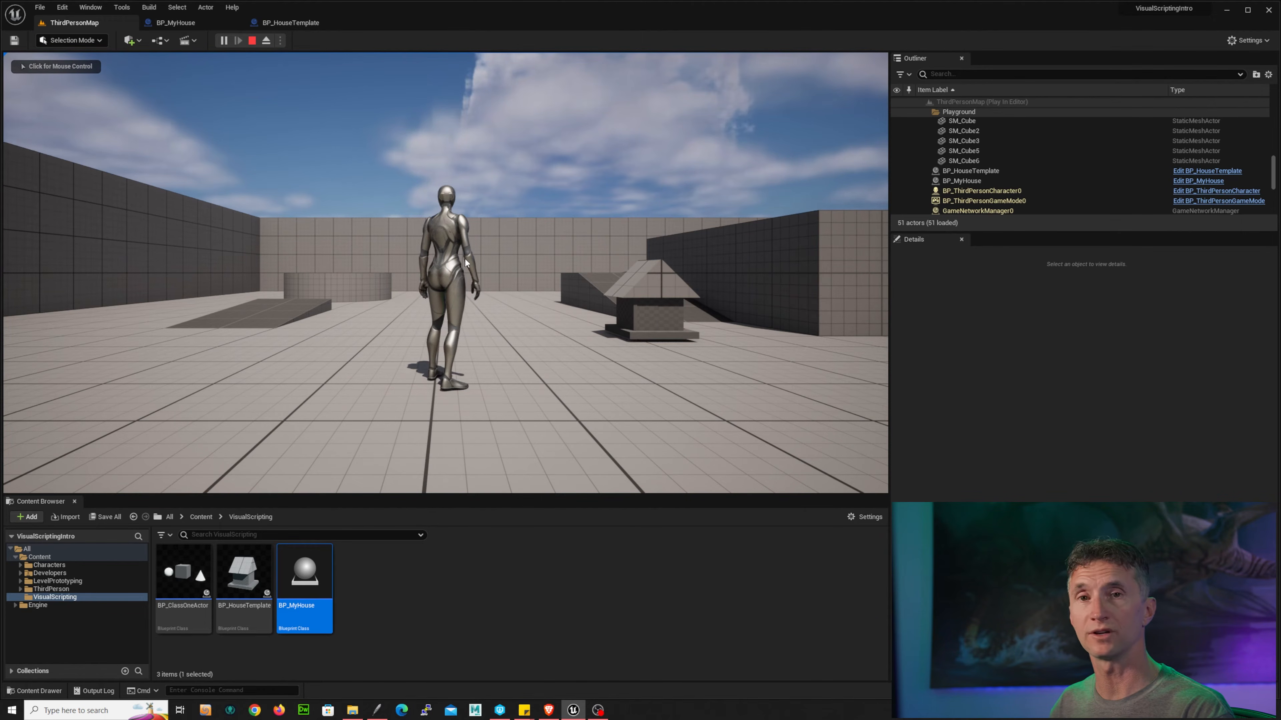
key(Escape)
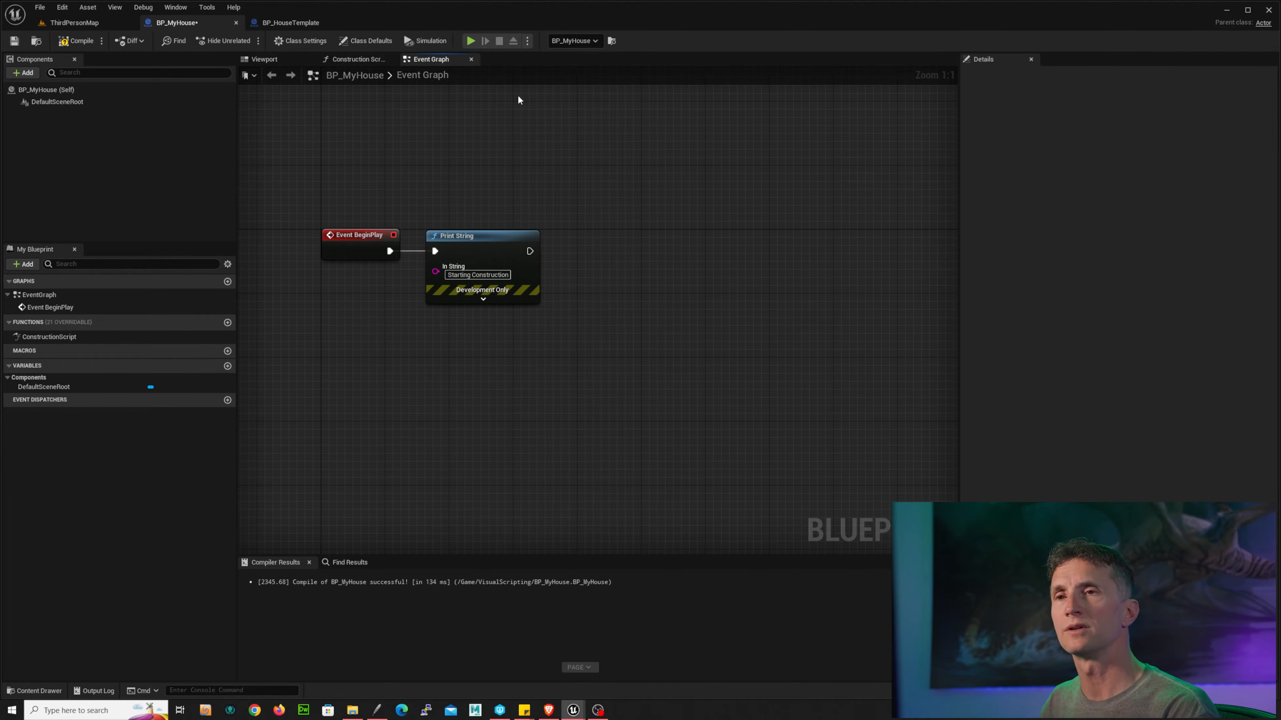
Step: In BP_MyHouse's Event Graph, add an Add Static Mesh Component node and chain it after Print String
right_drag(567, 186, 523, 181)
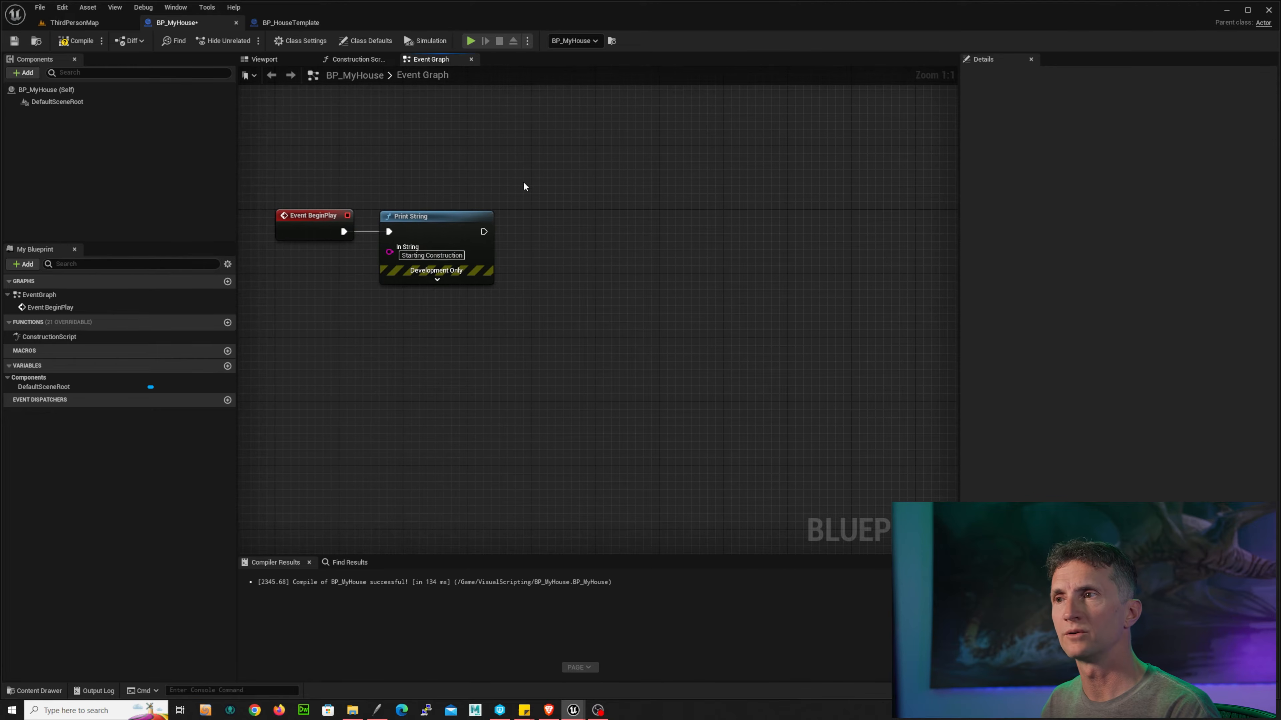
right_click(539, 167)
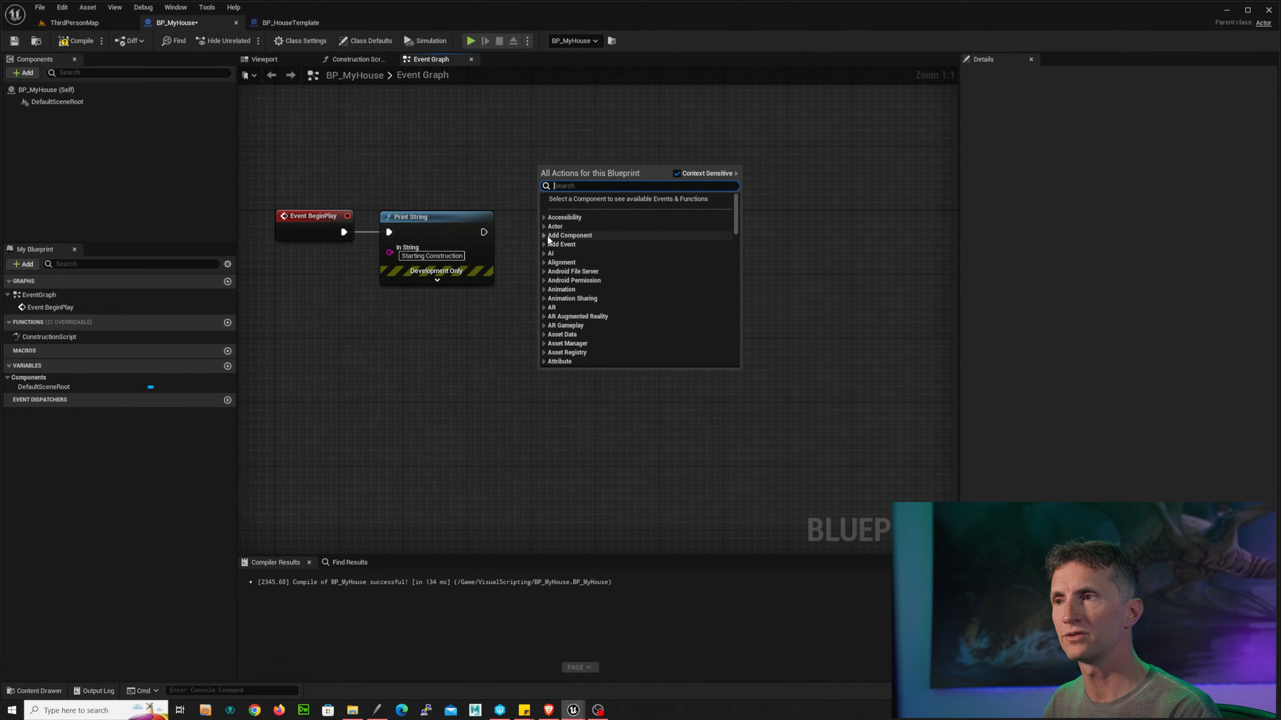
click(556, 237)
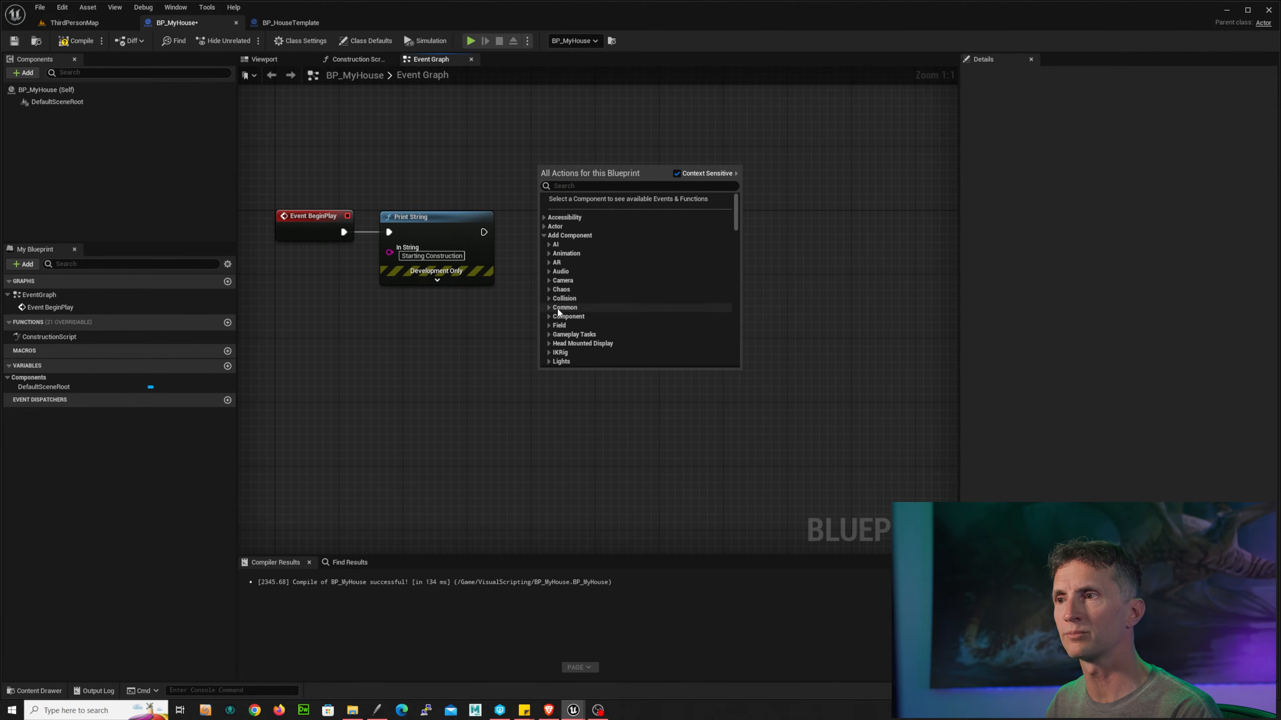
click(549, 307)
scroll(685, 210, down, 4)
scroll(675, 227, down, 5)
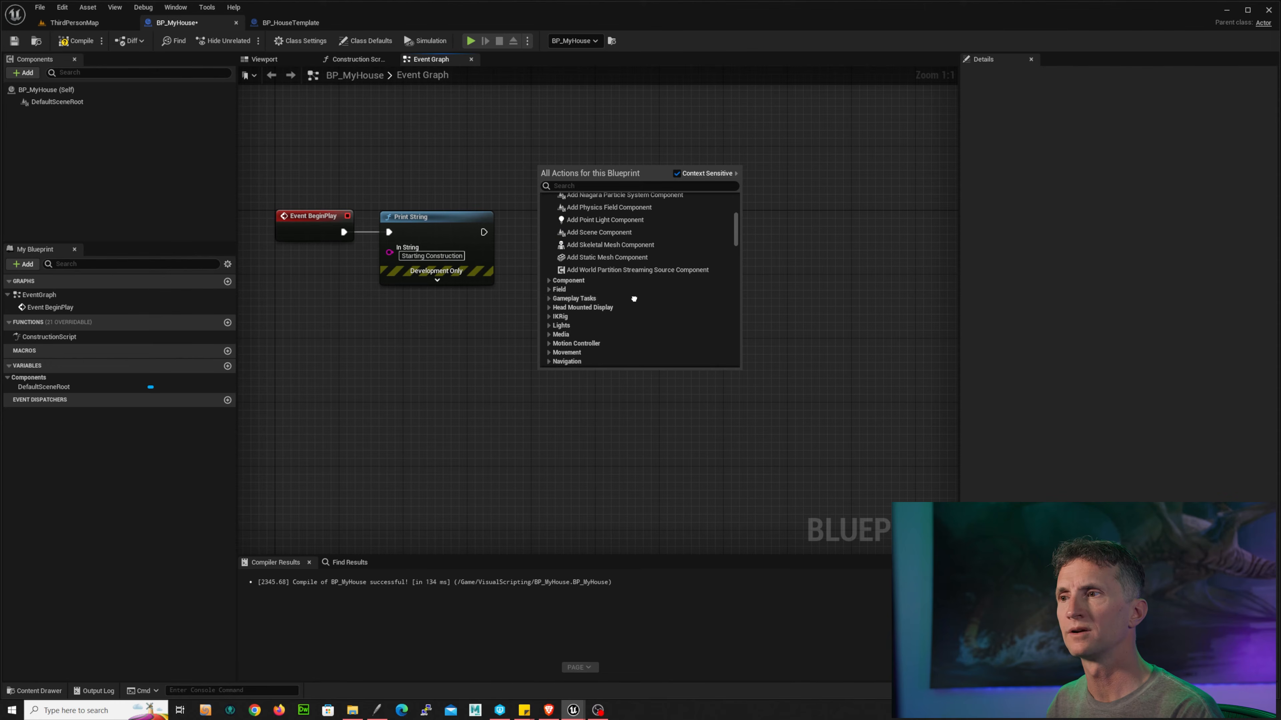
scroll(630, 303, up, 1)
click(611, 273)
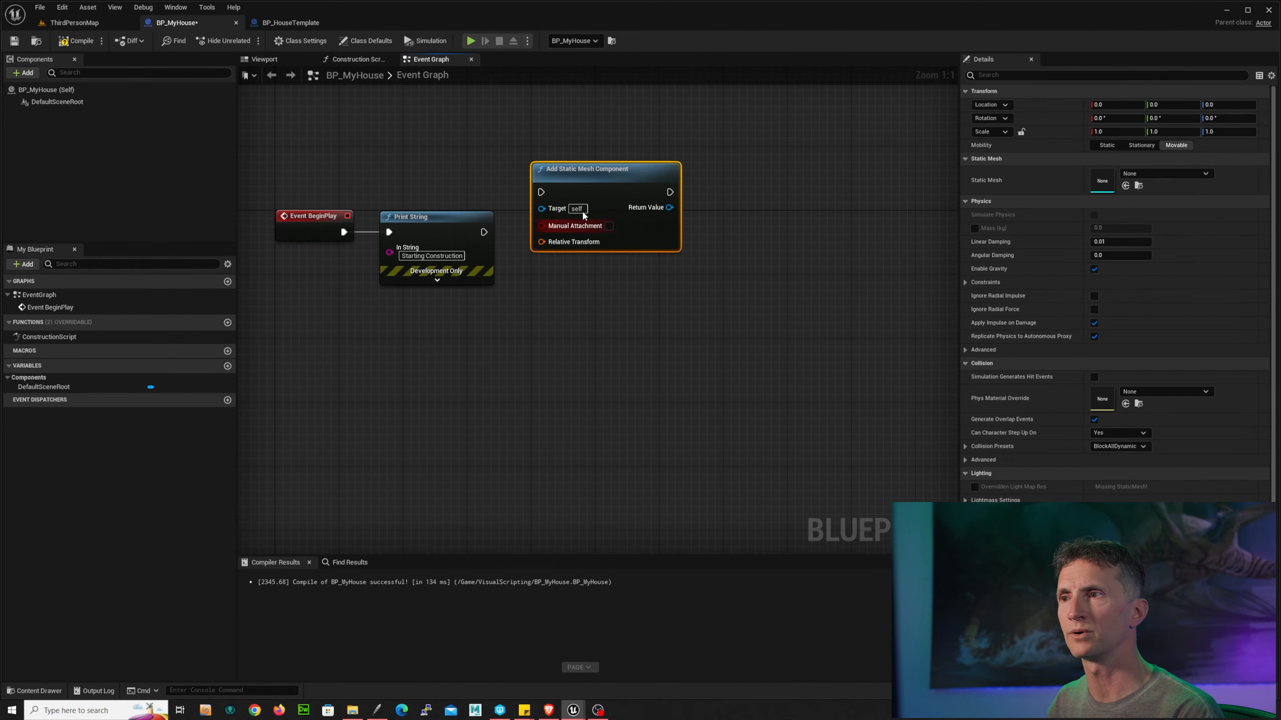
drag(606, 168, 629, 211)
drag(483, 231, 566, 231)
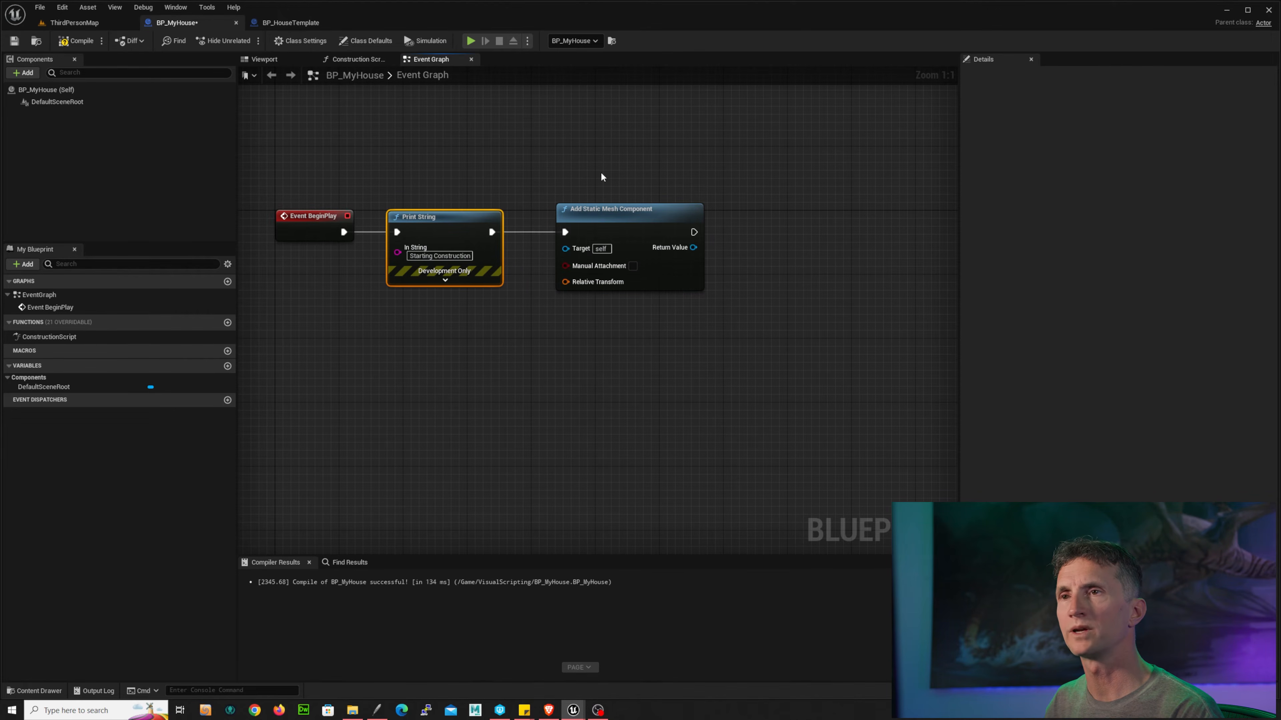
Step: Compile BP_MyHouse, switch to ThirdPersonMap and run a play-in-editor test, then stop it
click(85, 44)
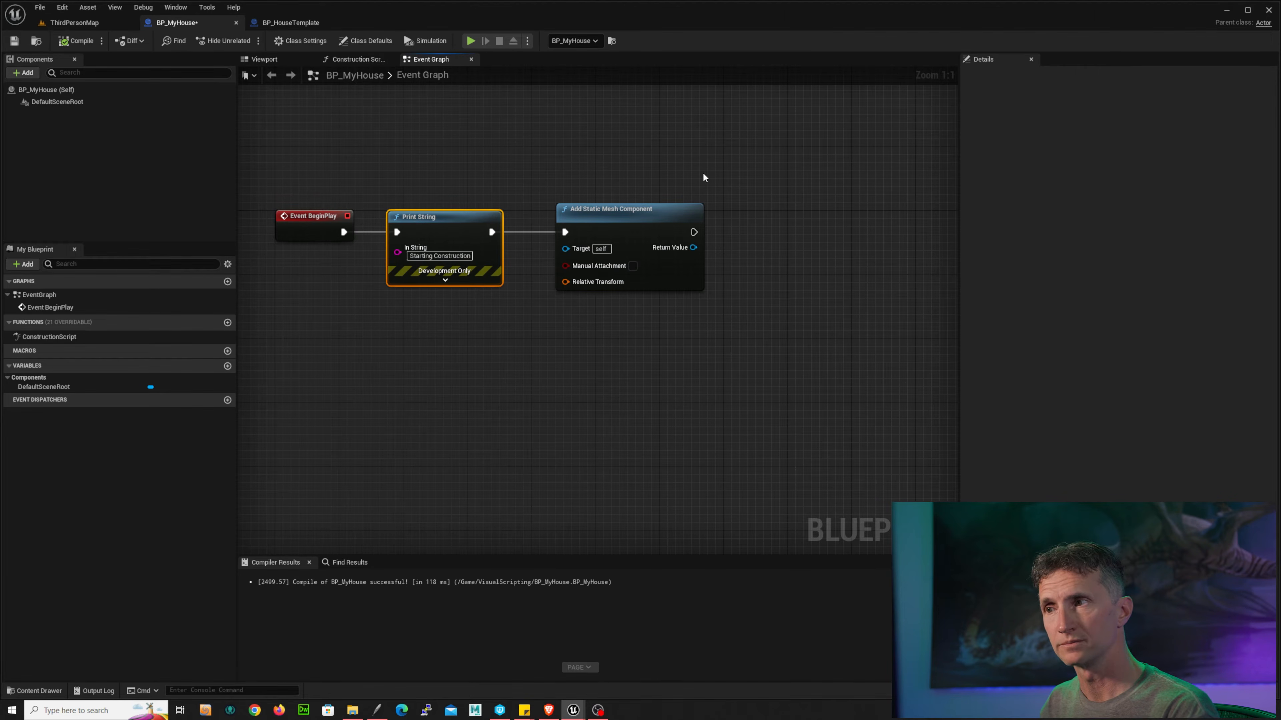
click(81, 23)
key(alt+p)
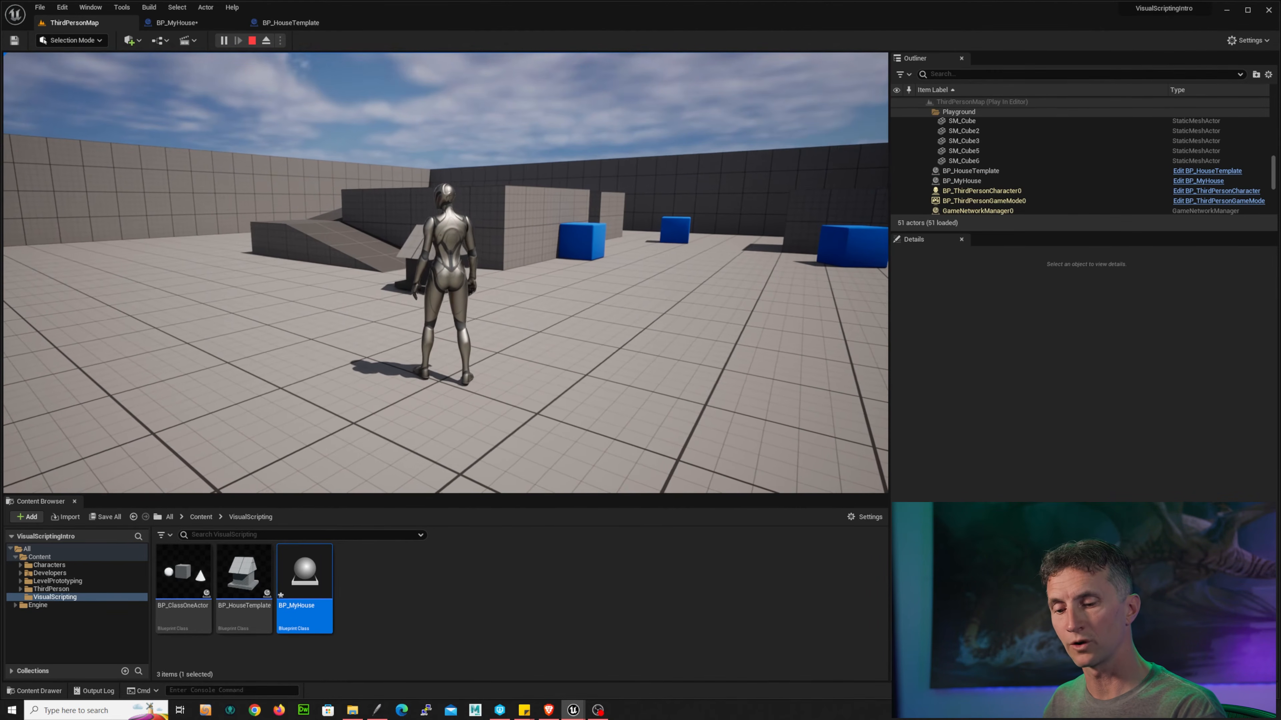
key(Escape)
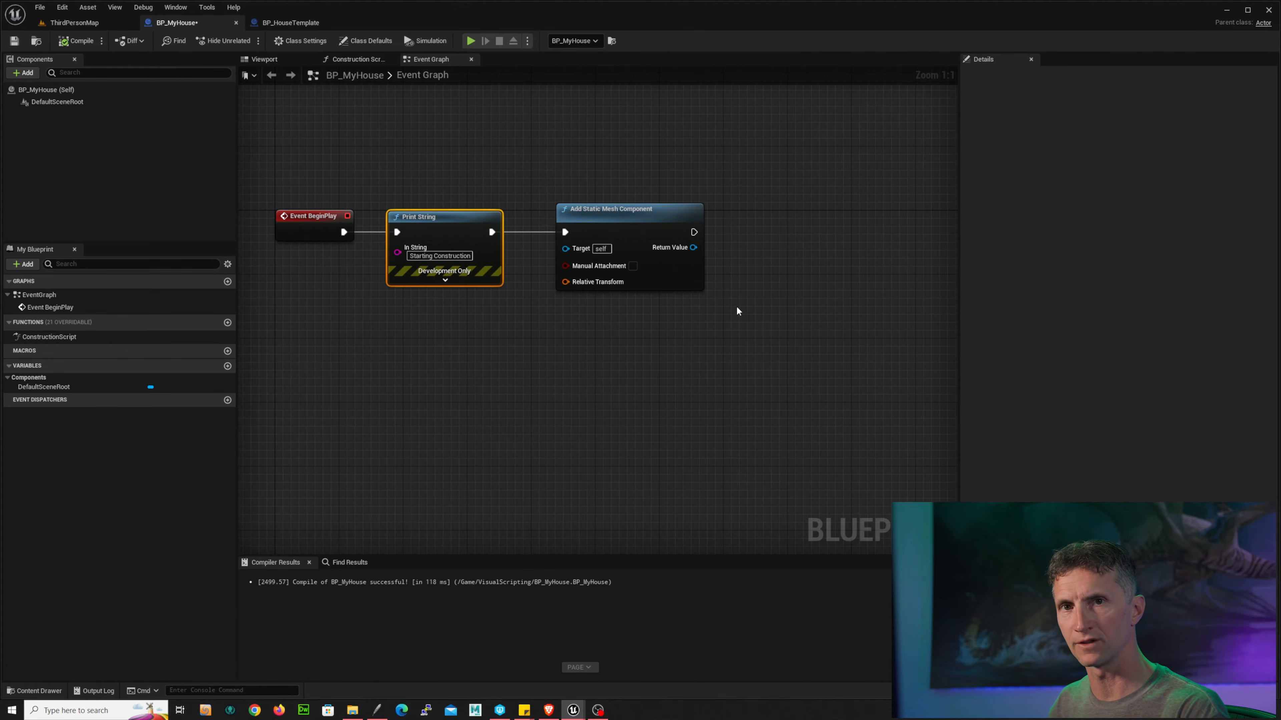
Step: Add a Set Static Mesh node driven by the Add Static Mesh Component's return value
right_drag(734, 318, 651, 336)
drag(611, 264, 648, 261)
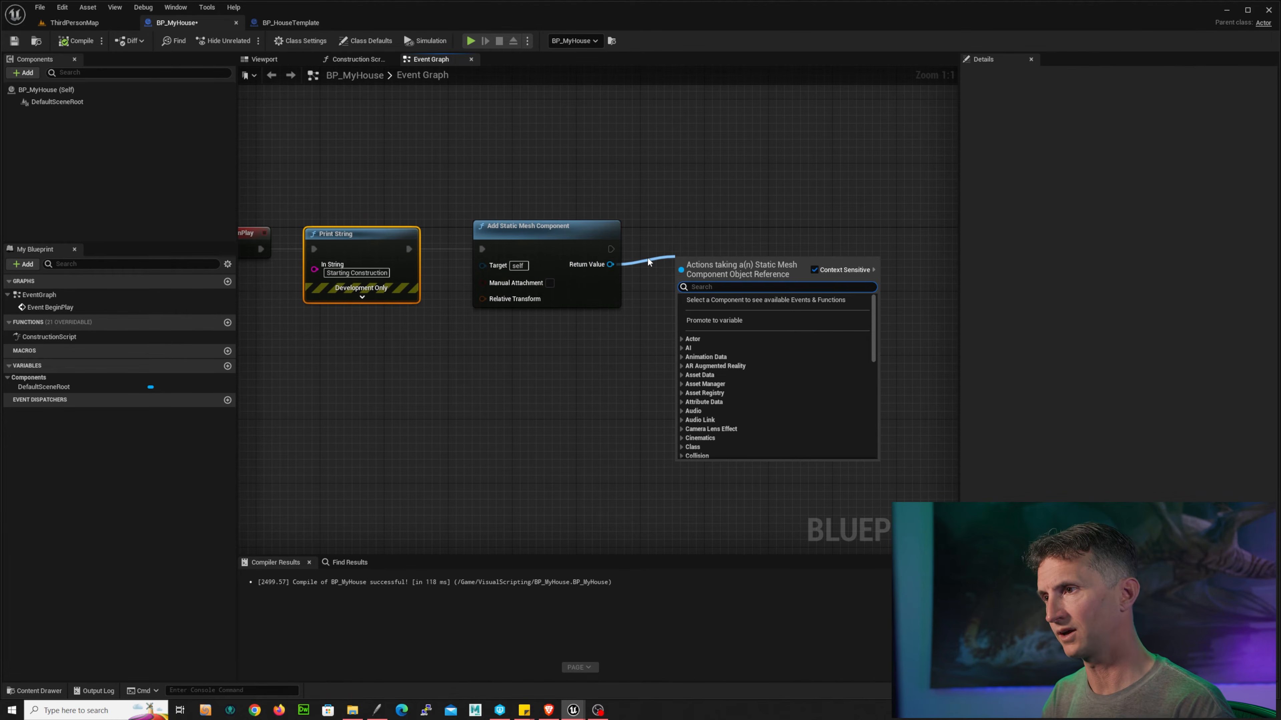
text(set st)
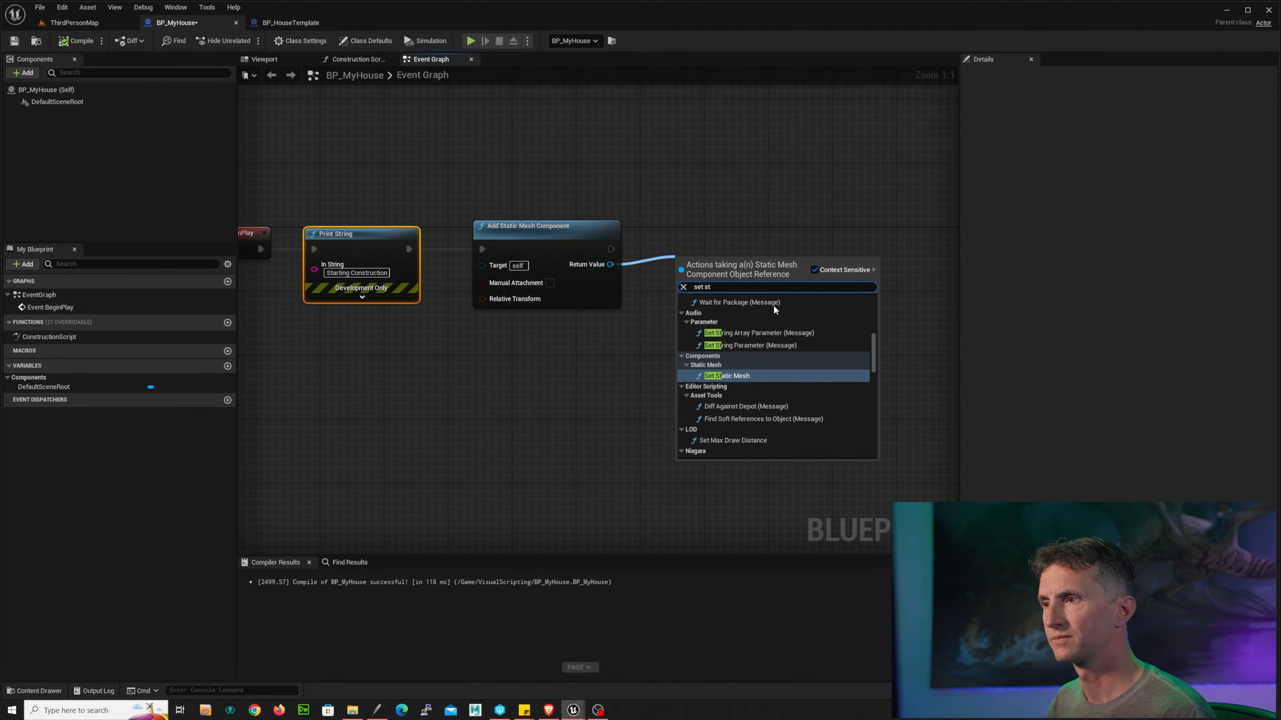
click(741, 377)
drag(732, 243, 715, 235)
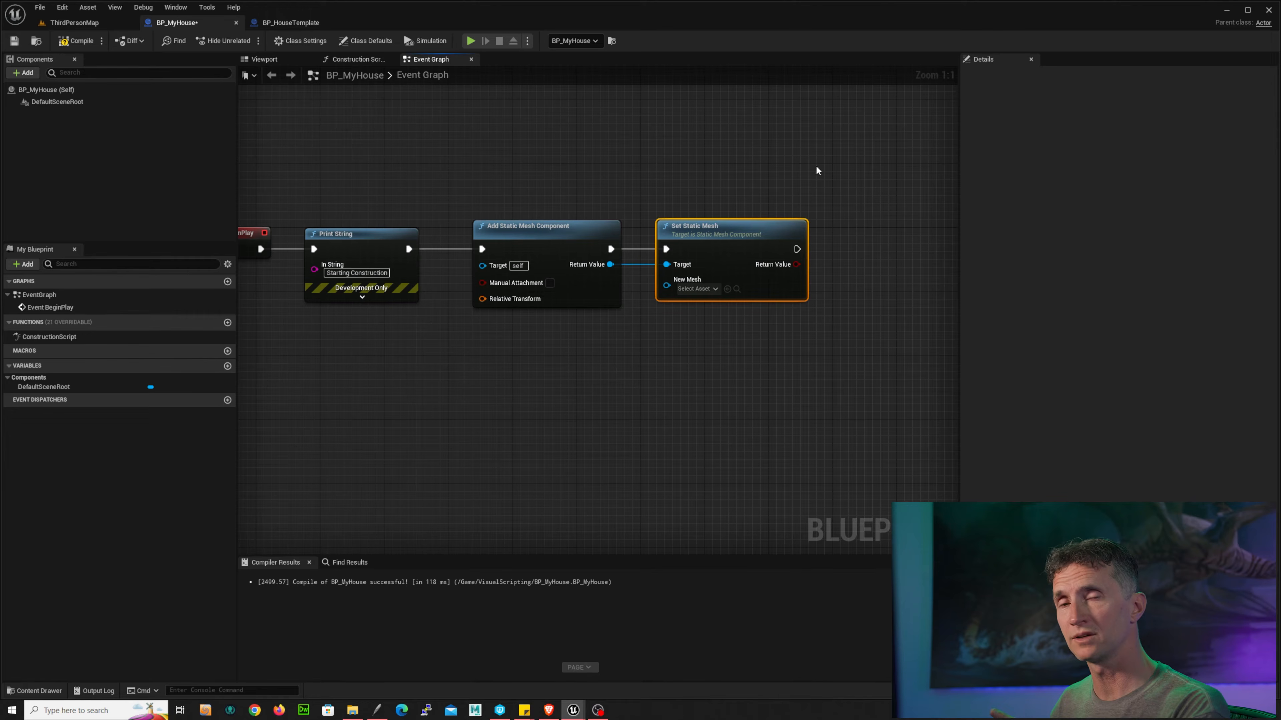
Step: Set the Set Static Mesh node's New Mesh to the Cube static mesh
click(706, 291)
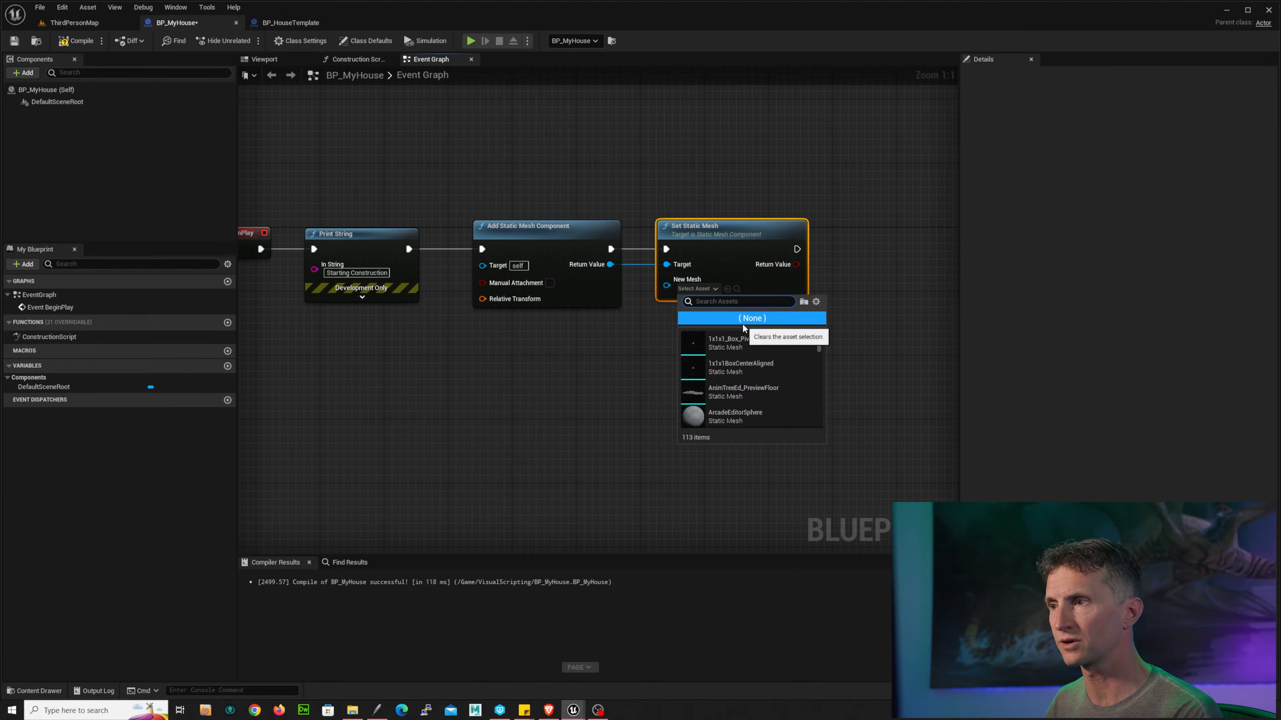
text(cube)
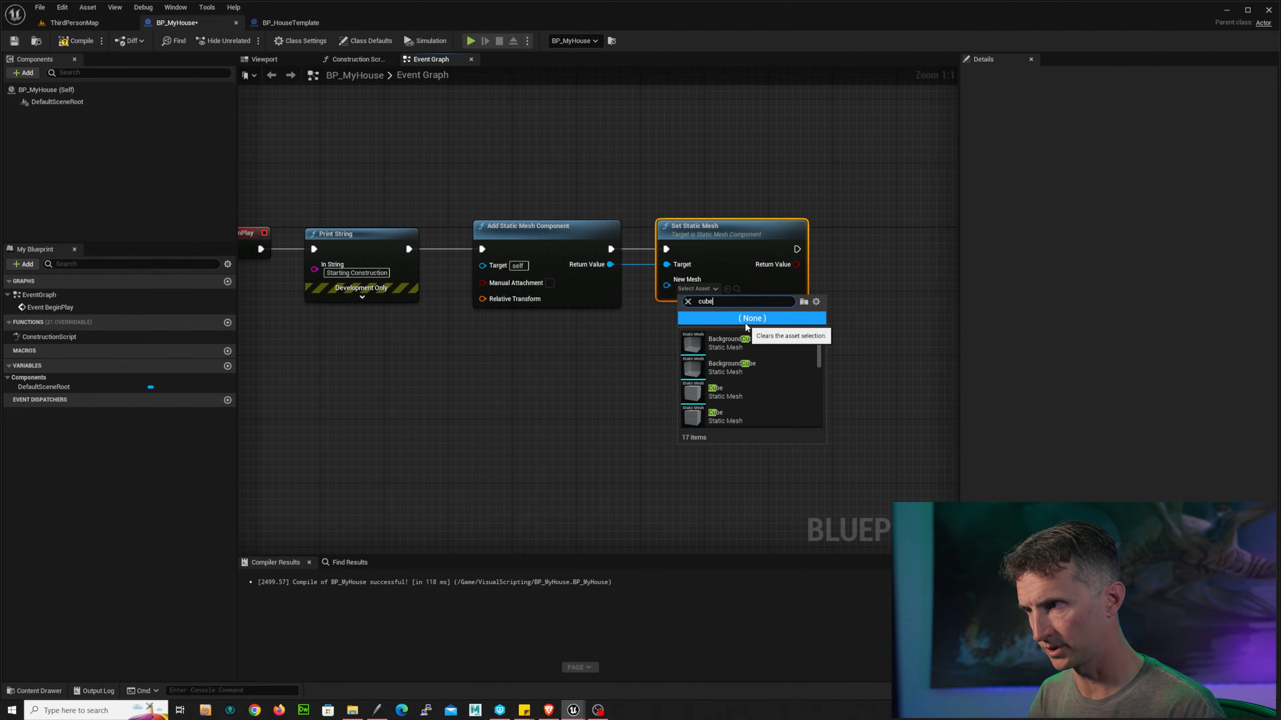
scroll(757, 399, down, 1)
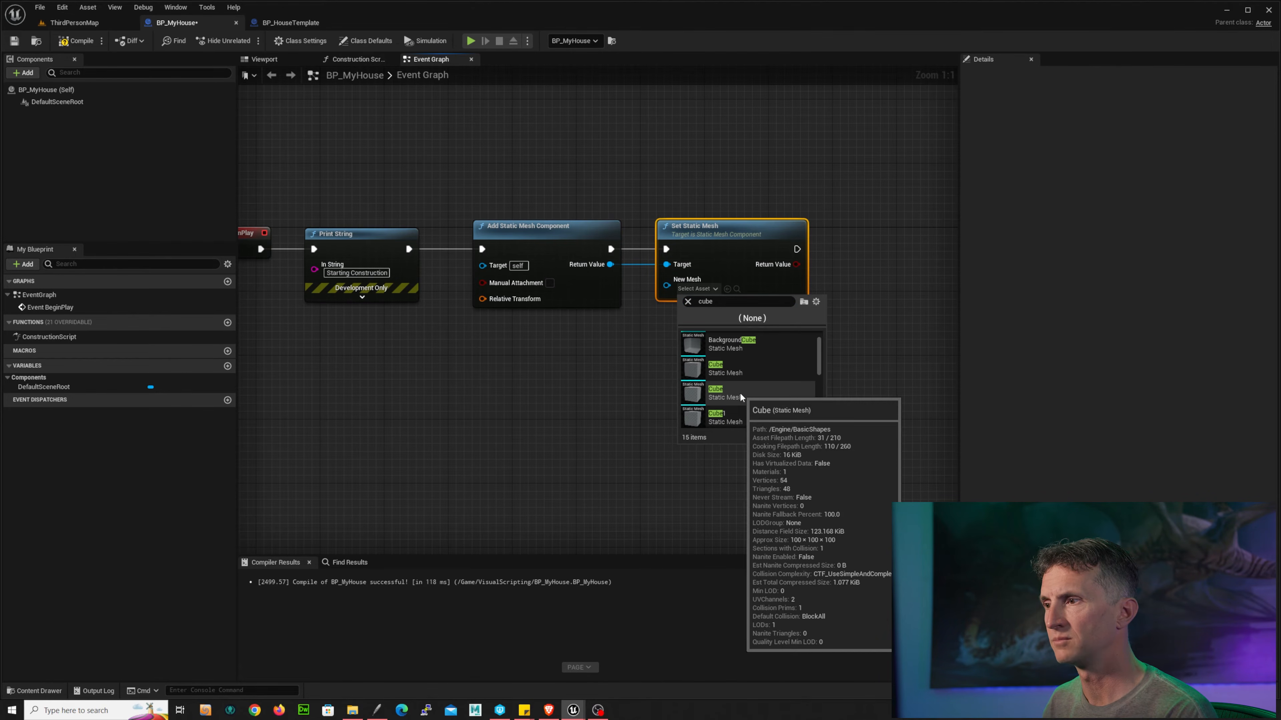
mouse_move(731, 421)
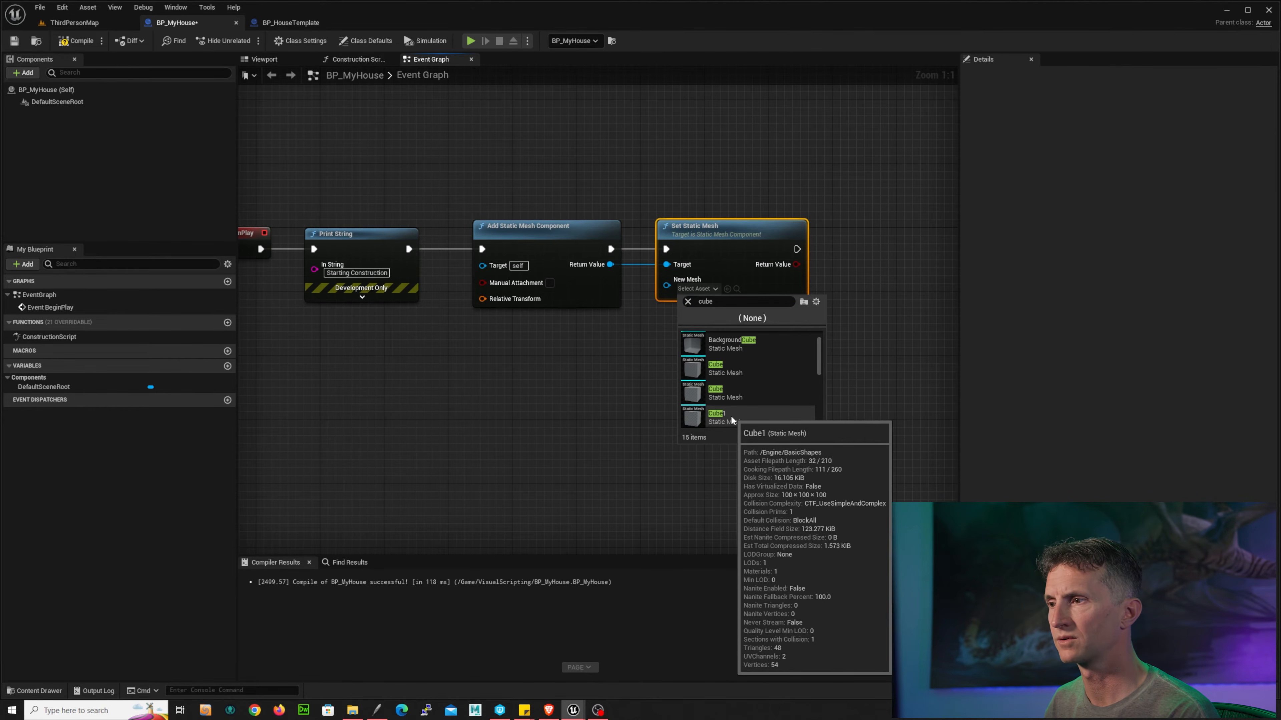
click(748, 394)
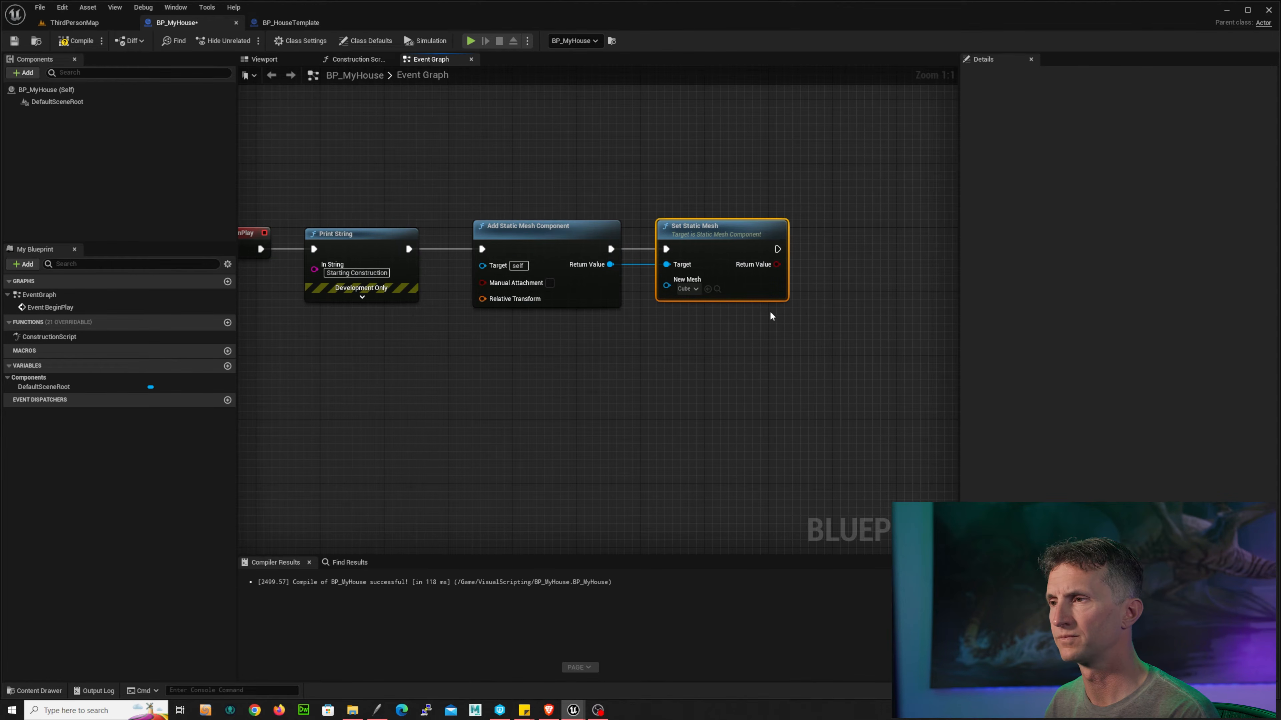
click(687, 288)
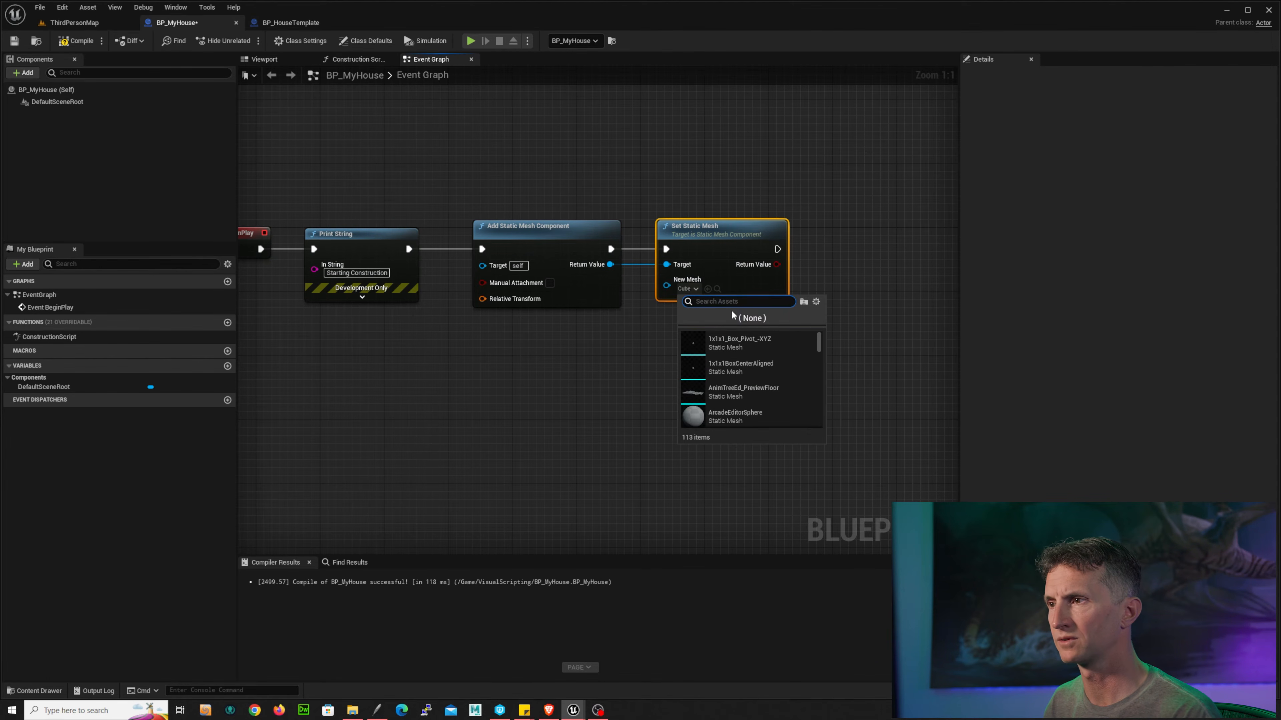
text(cube)
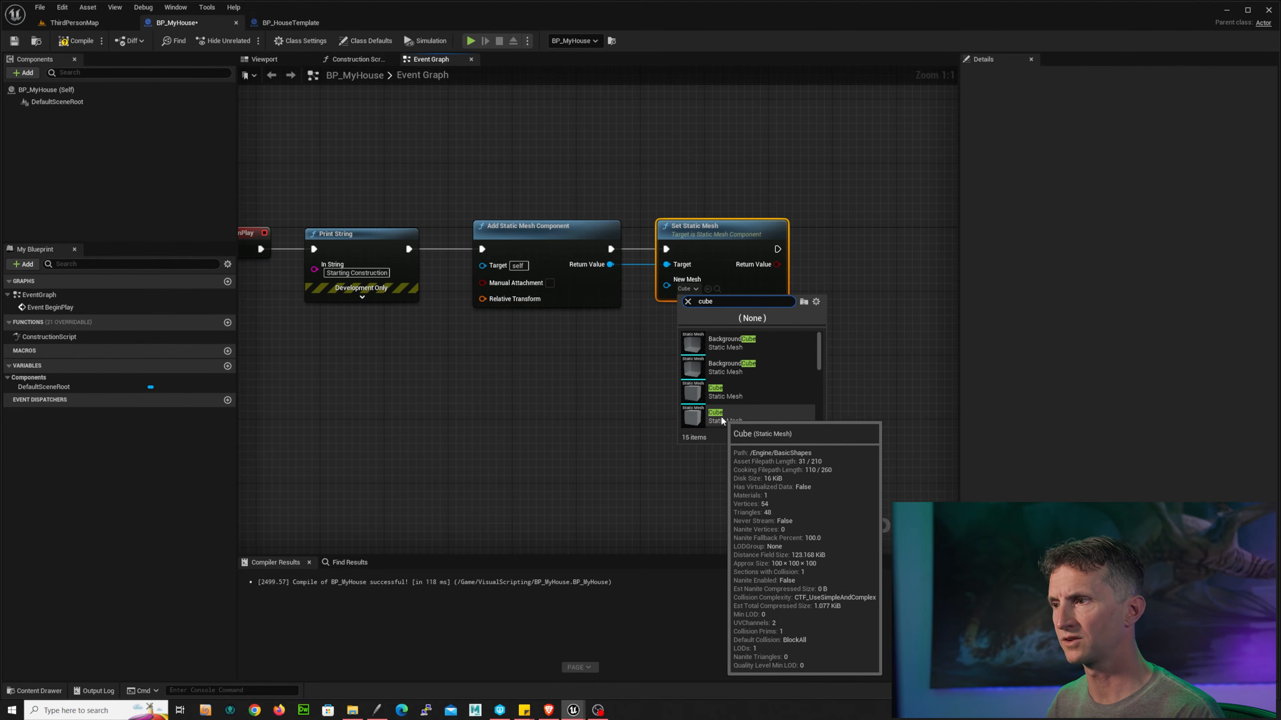
click(737, 418)
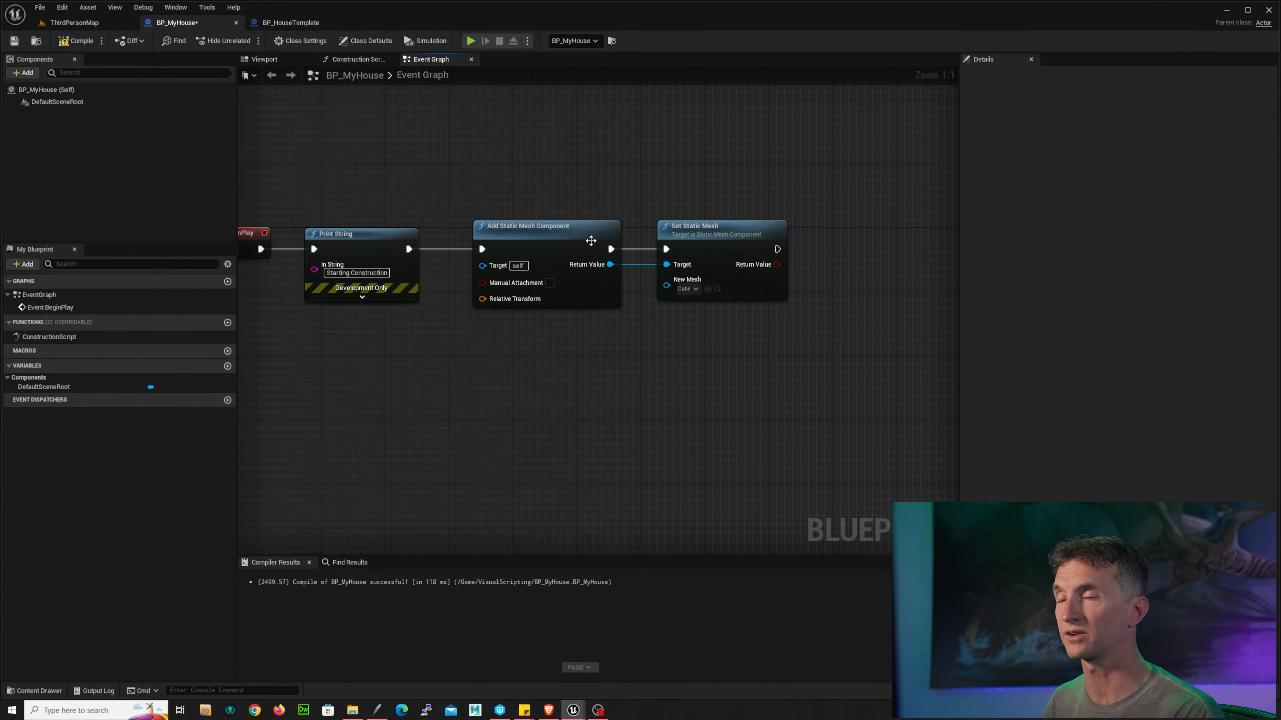
Step: Compile the Blueprint and play-test it in ThirdPersonMap, then stop the test
right_drag(443, 179, 558, 179)
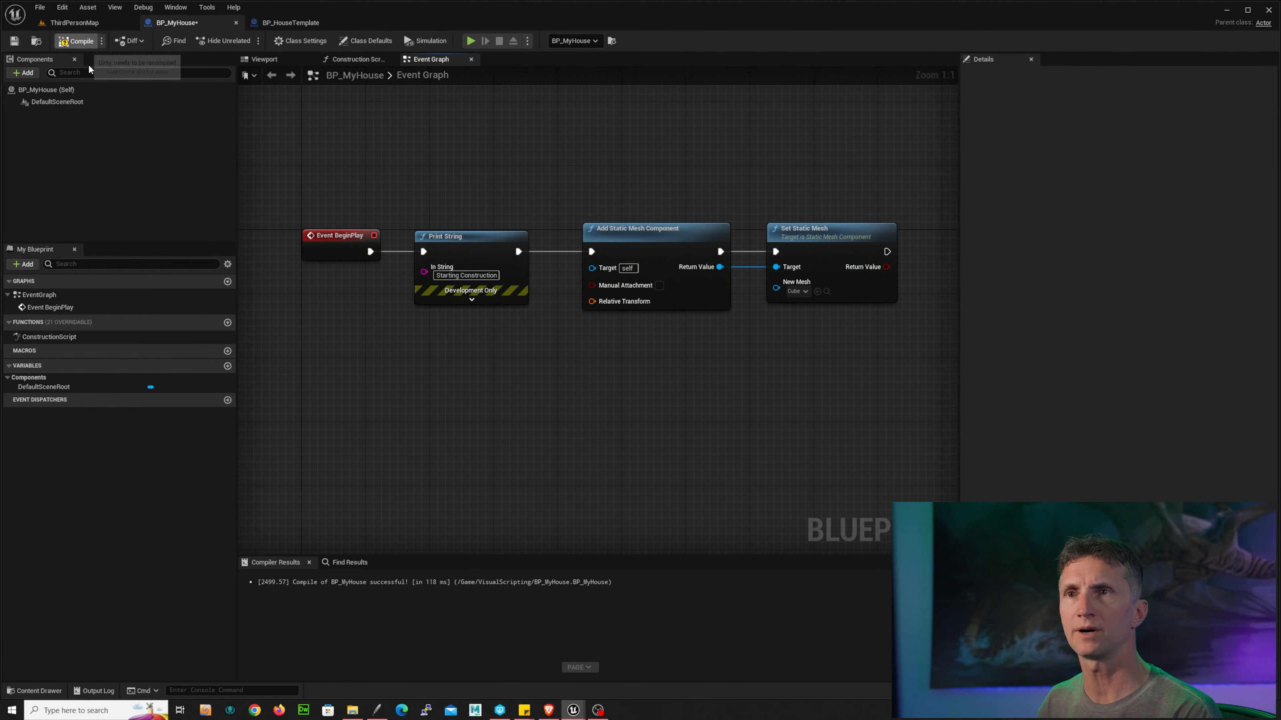
click(78, 25)
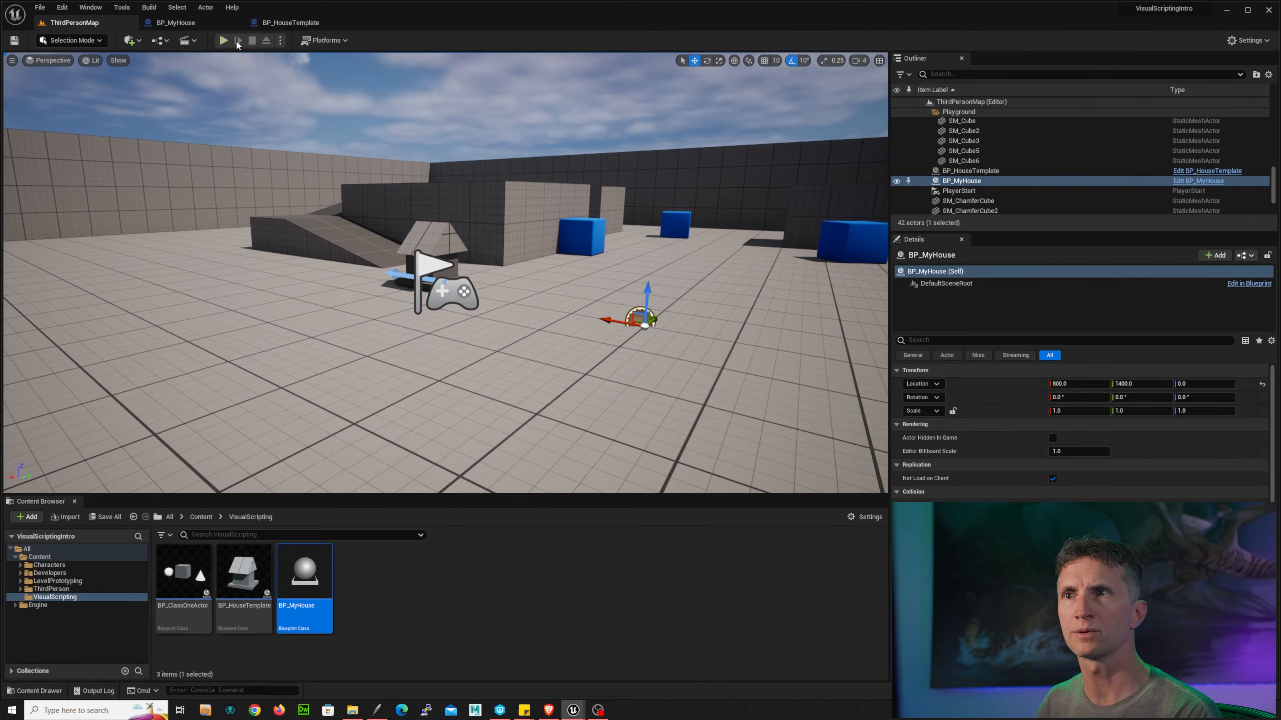
click(224, 39)
click(553, 220)
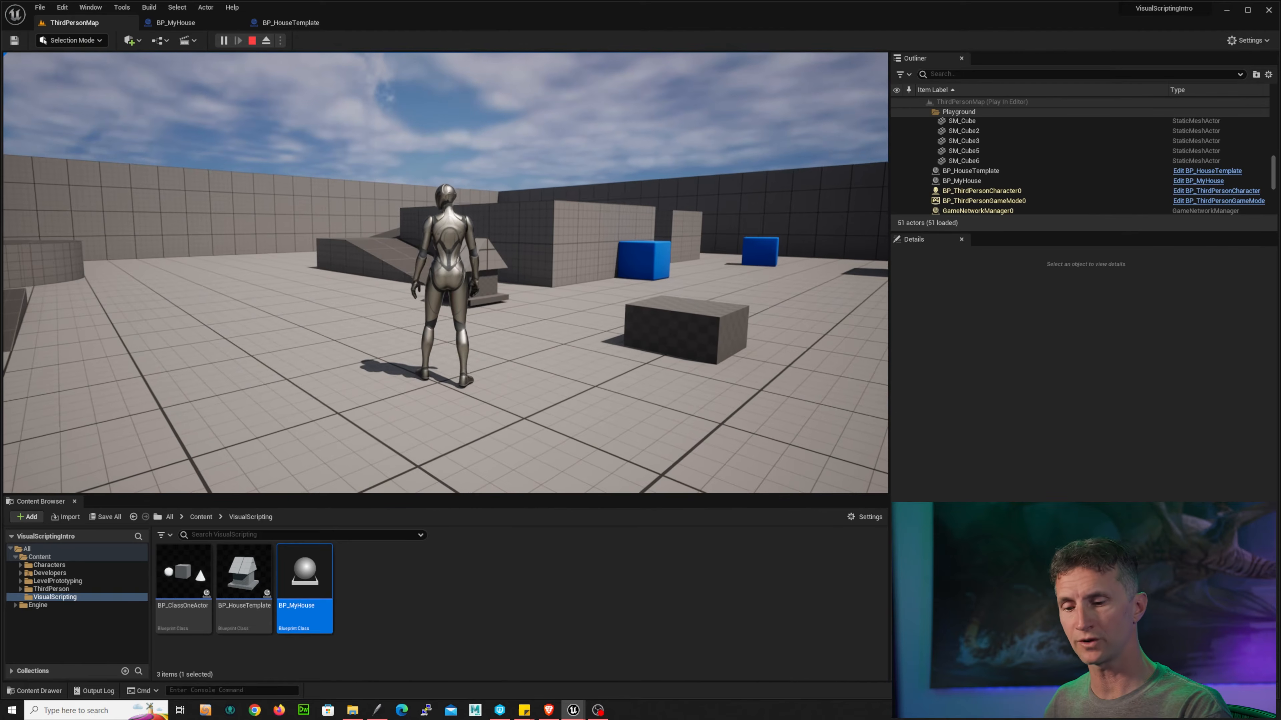
key(Escape)
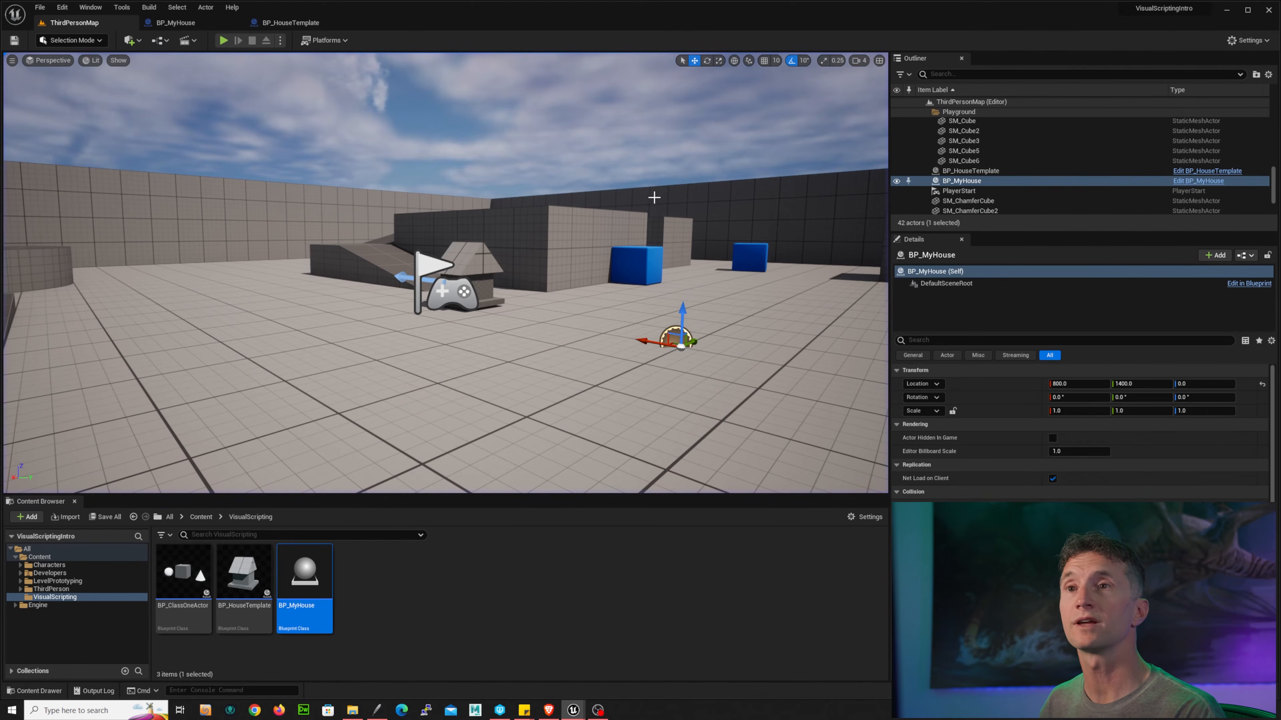
Step: Back in BP_MyHouse, add a reroute node on the wire from the component's Return Value to Set Static Mesh's Target
click(179, 28)
right_drag(757, 181, 600, 165)
drag(651, 259, 693, 259)
right_drag(618, 260, 620, 242)
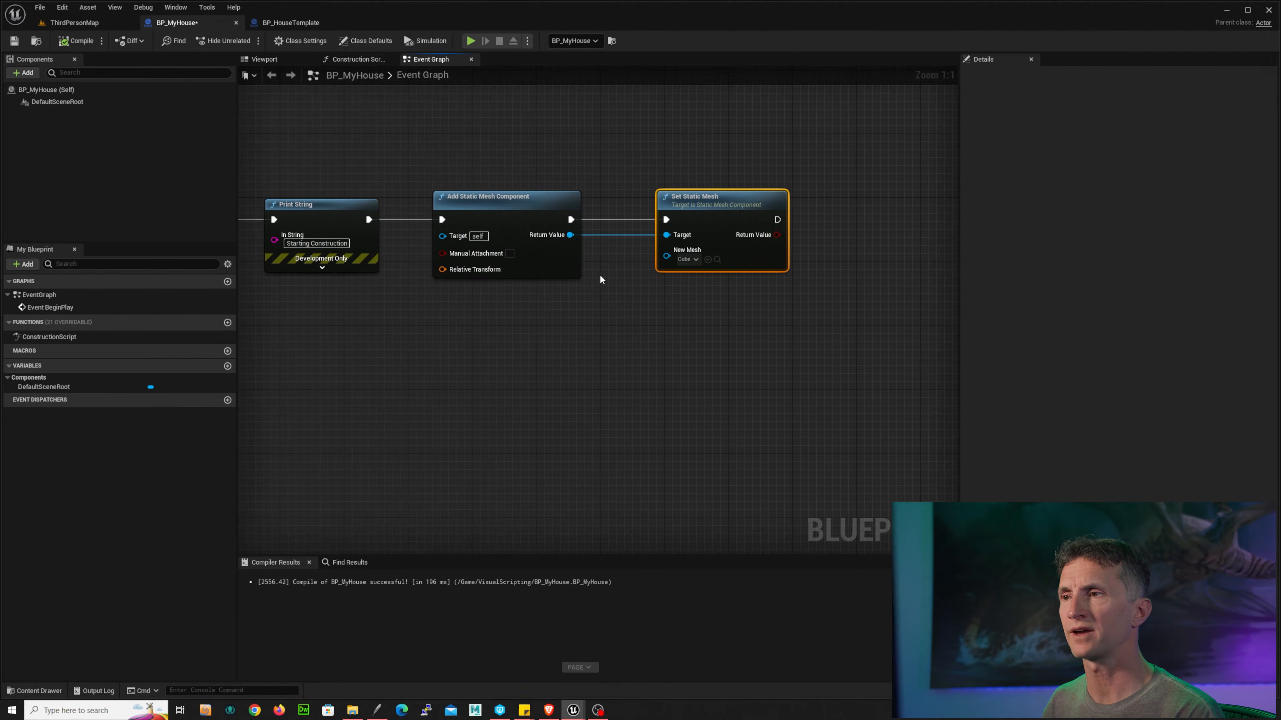
double_click(620, 237)
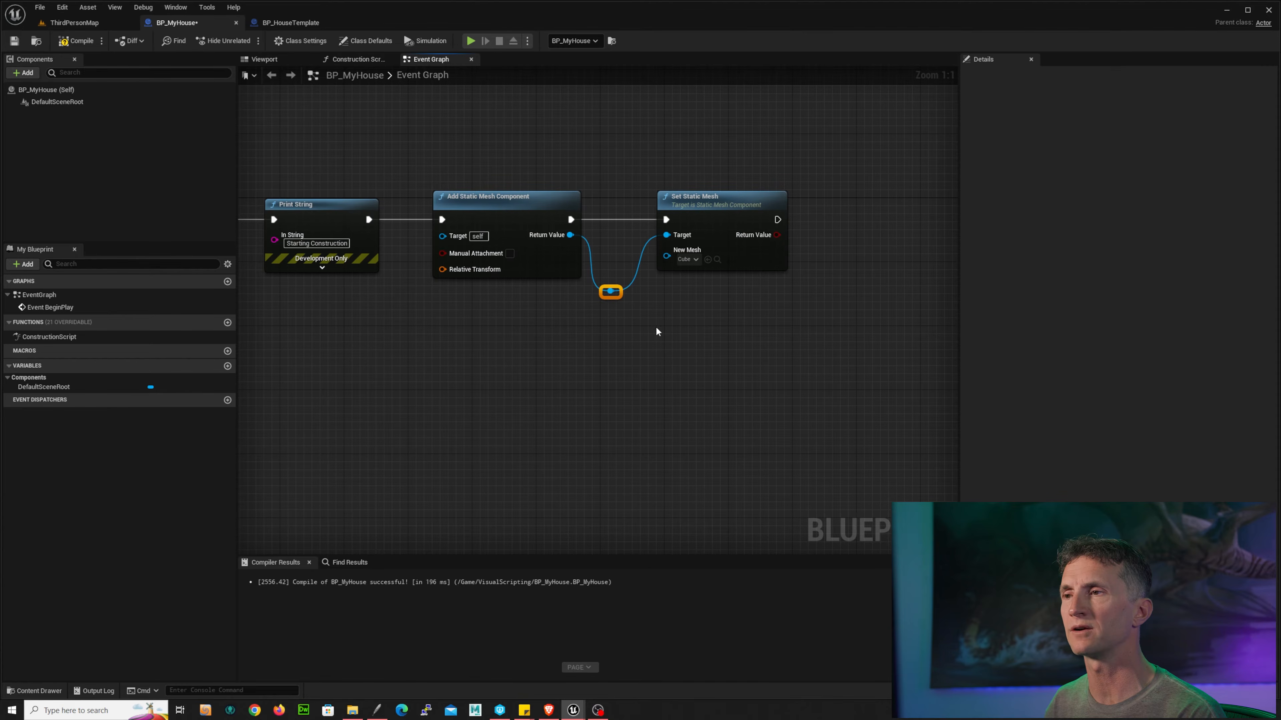
right_drag(658, 327, 667, 320)
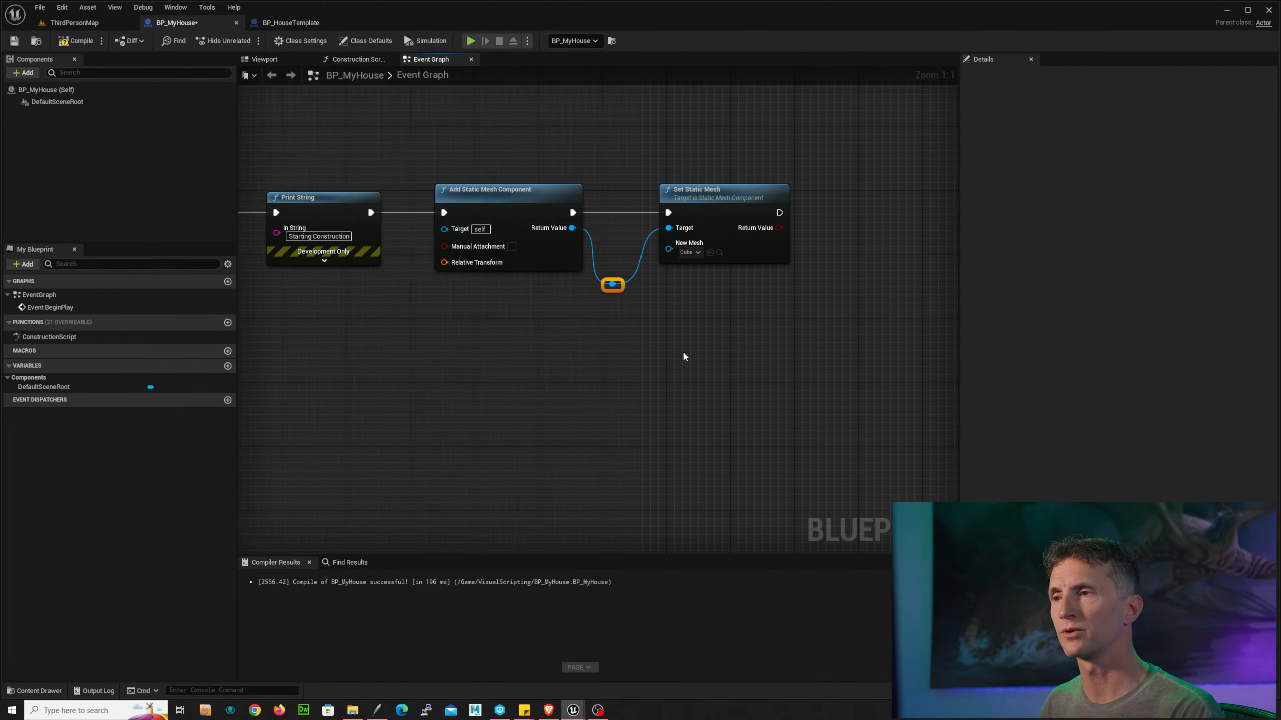
Step: Add a Set Relative Location node targeting the mesh component through the reroute, chained after Set Static Mesh, with another reroute on its wire
right_drag(684, 355, 498, 344)
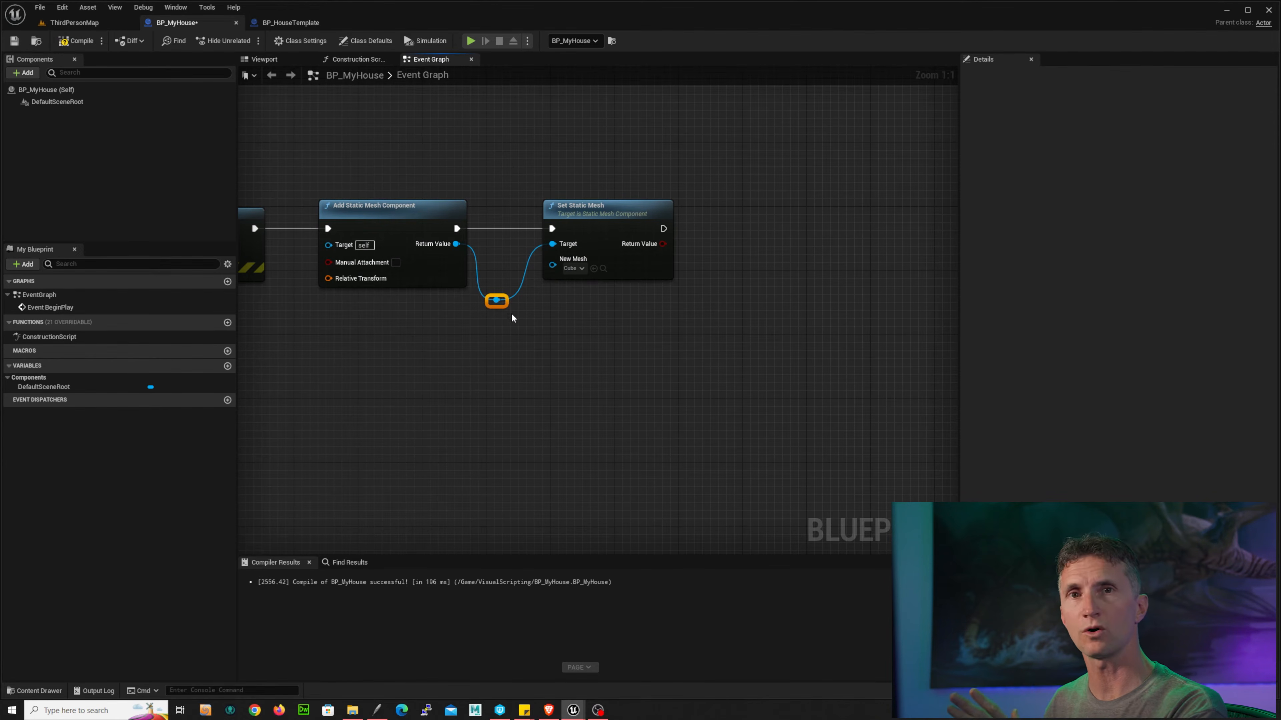
right_drag(569, 346, 479, 364)
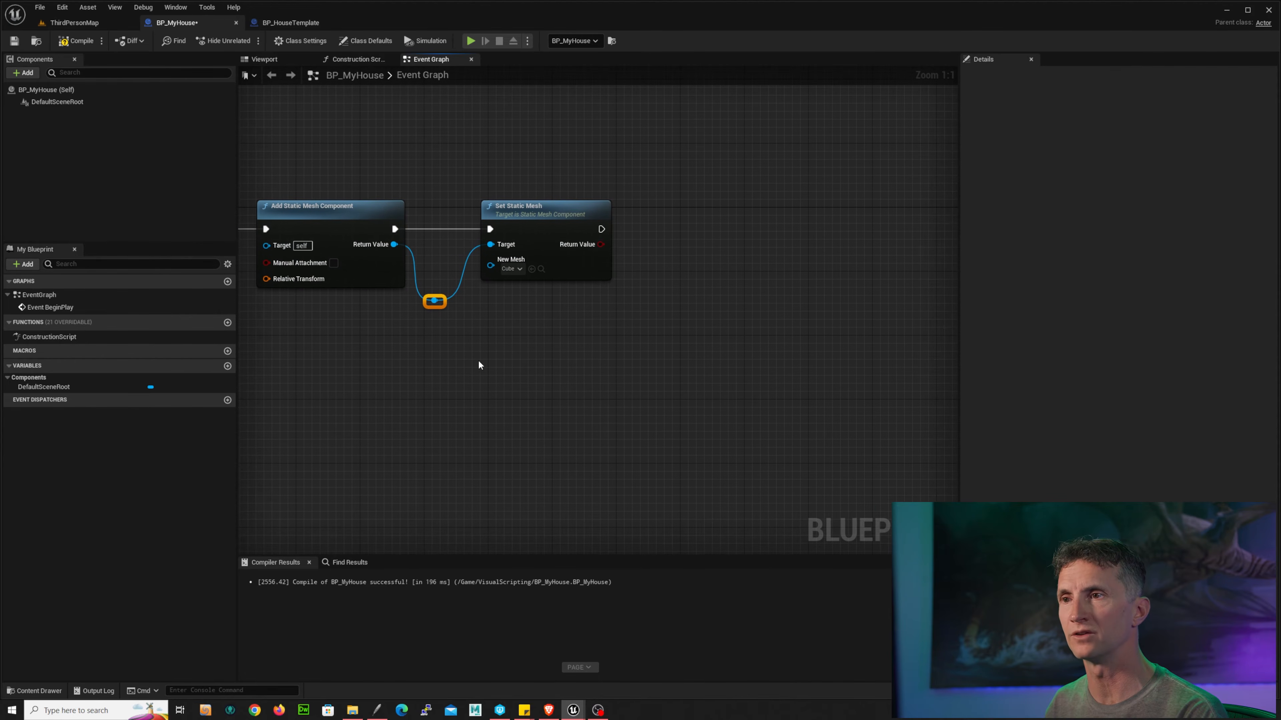
drag(435, 301, 576, 323)
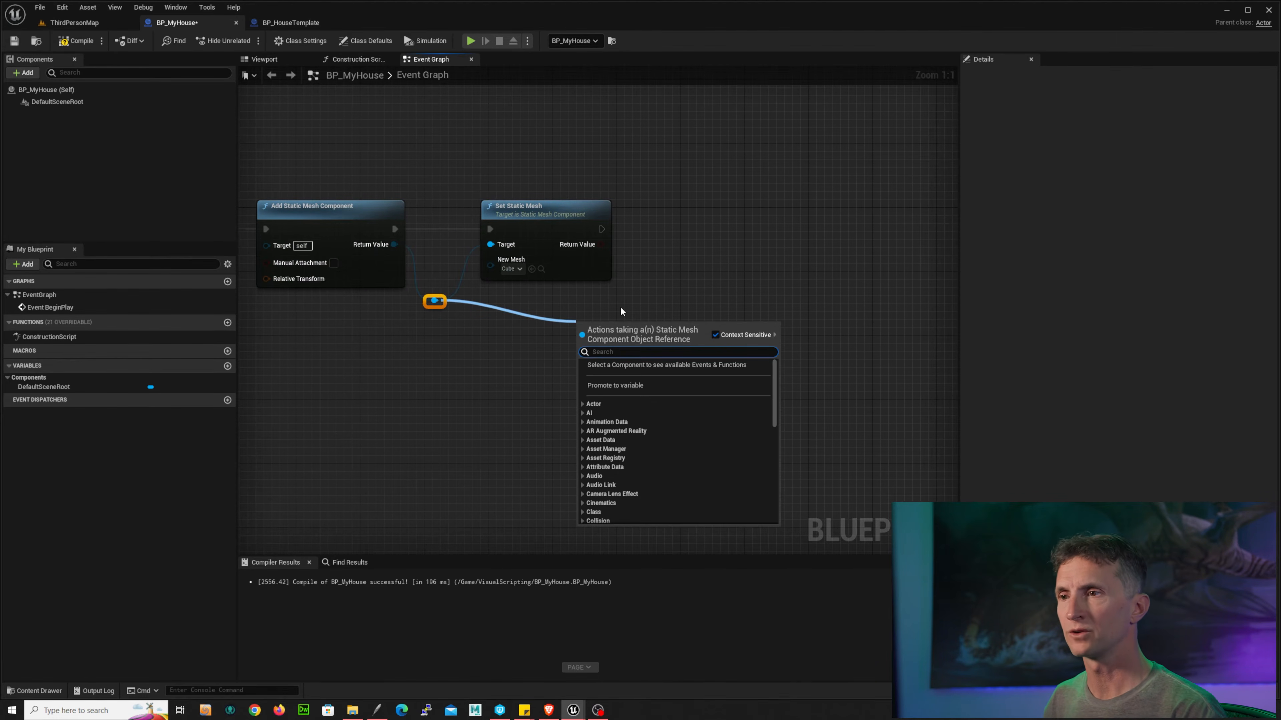
text(set)
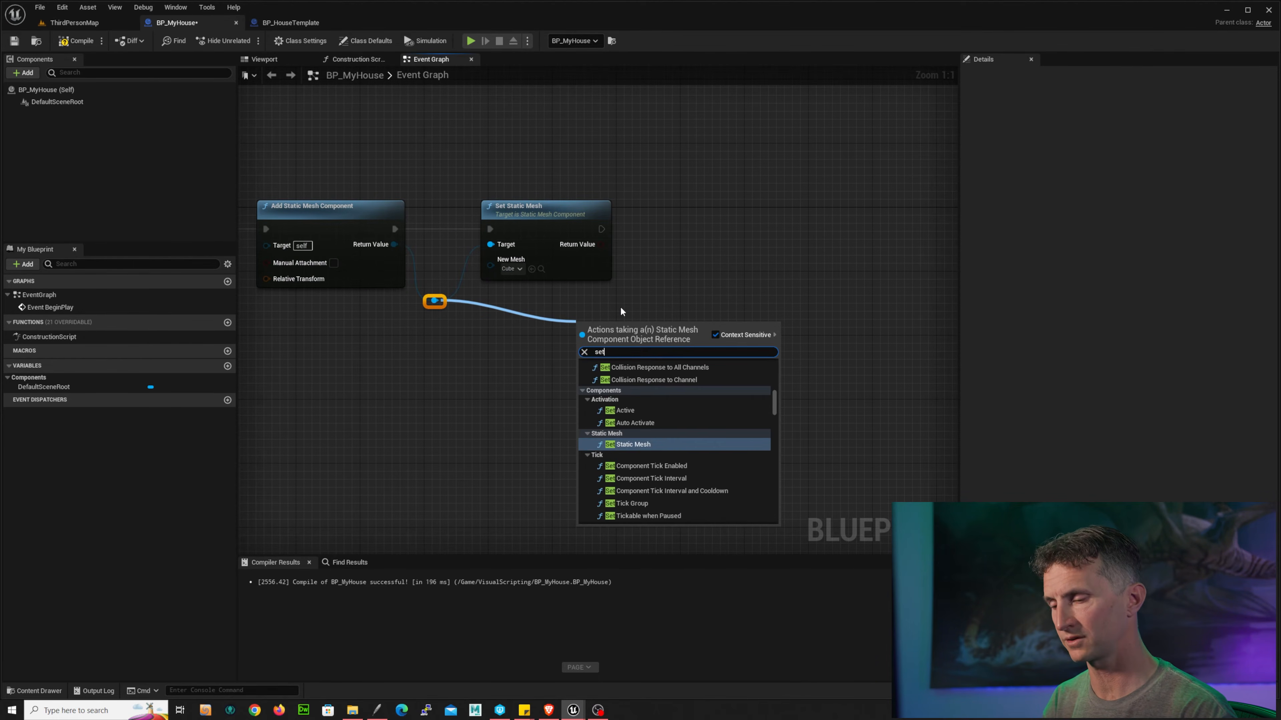
text( locat)
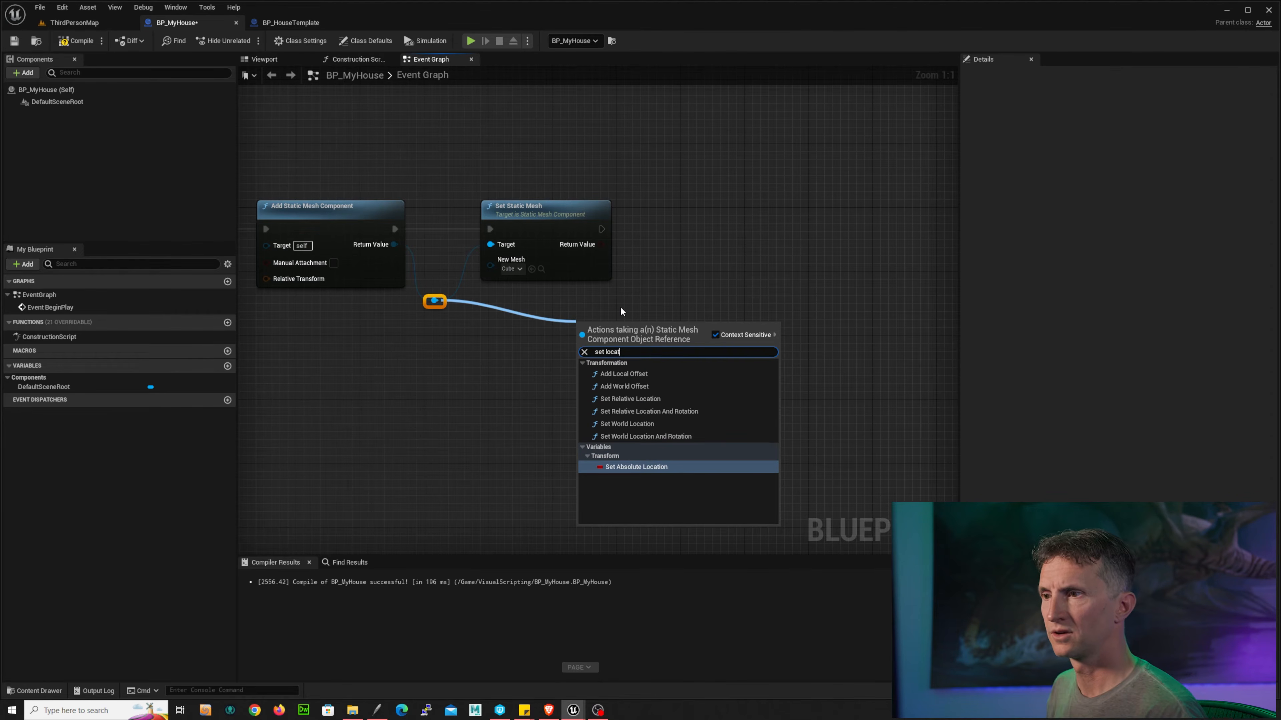
click(663, 398)
drag(617, 328, 710, 230)
drag(600, 230, 622, 309)
double_click(632, 264)
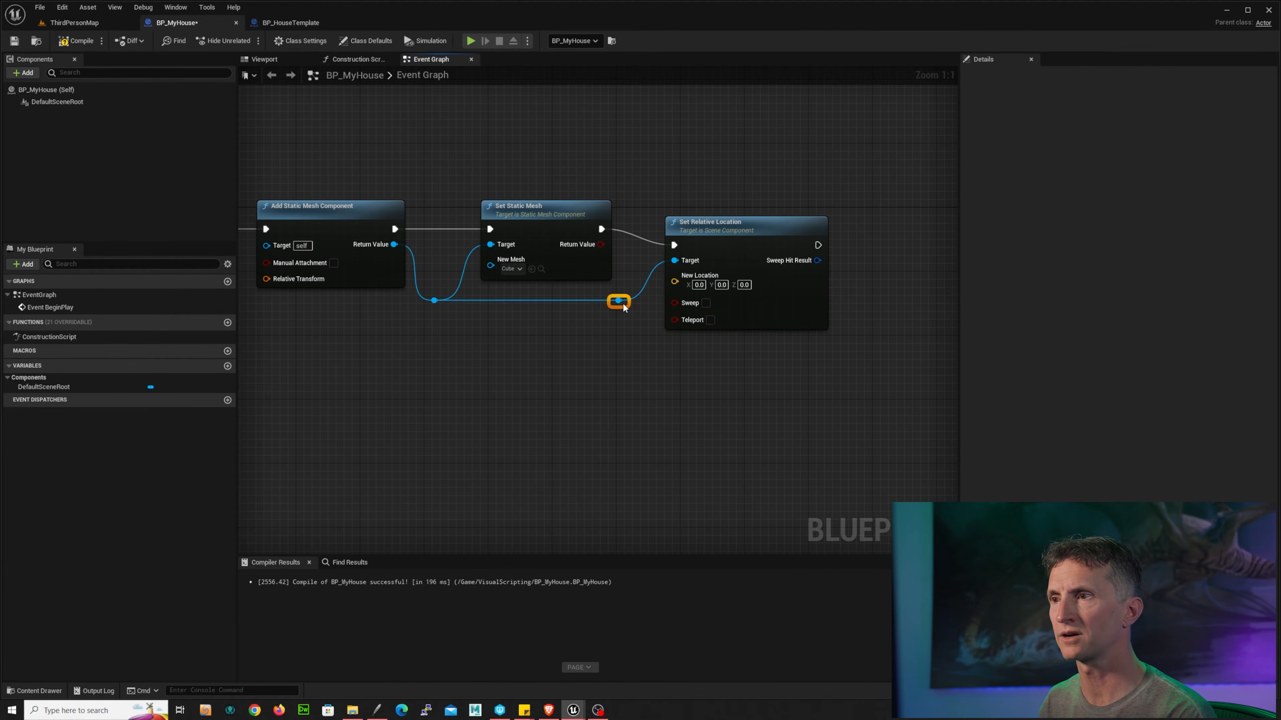
Step: Set the Set Relative Location node's New Location Z to 10, checking the house template's transform for reference
drag(735, 229, 736, 213)
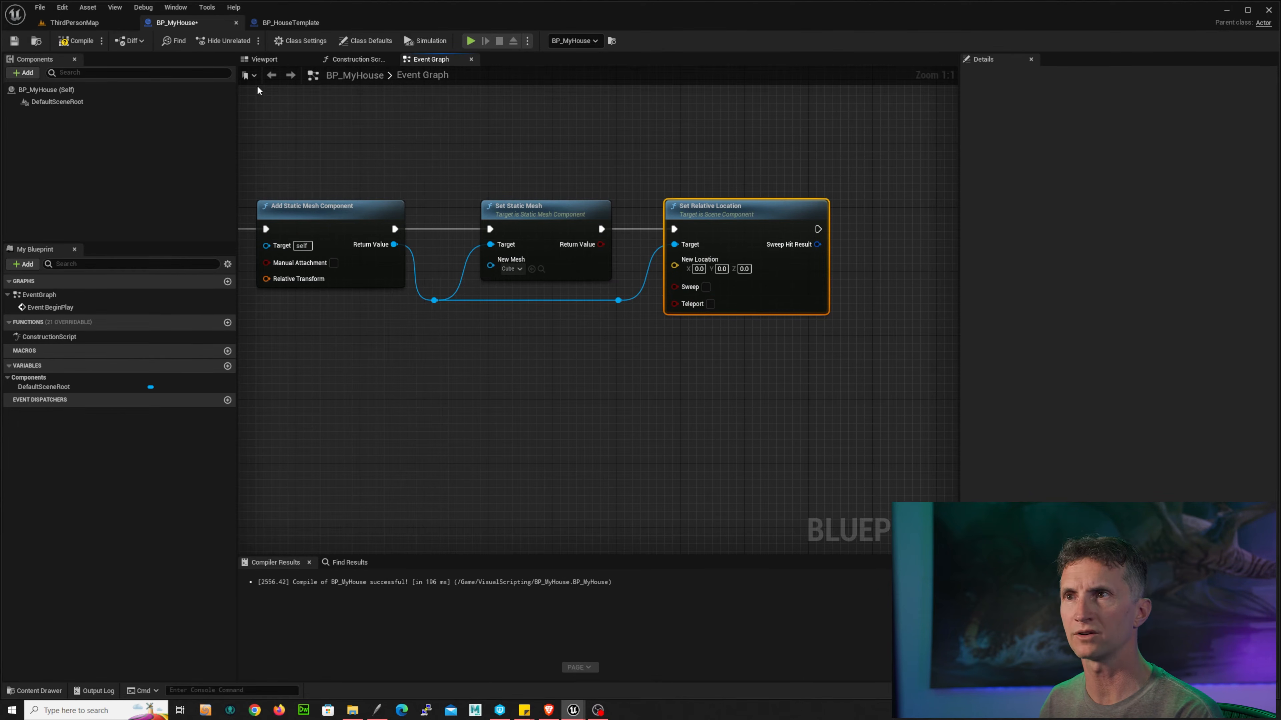
click(273, 28)
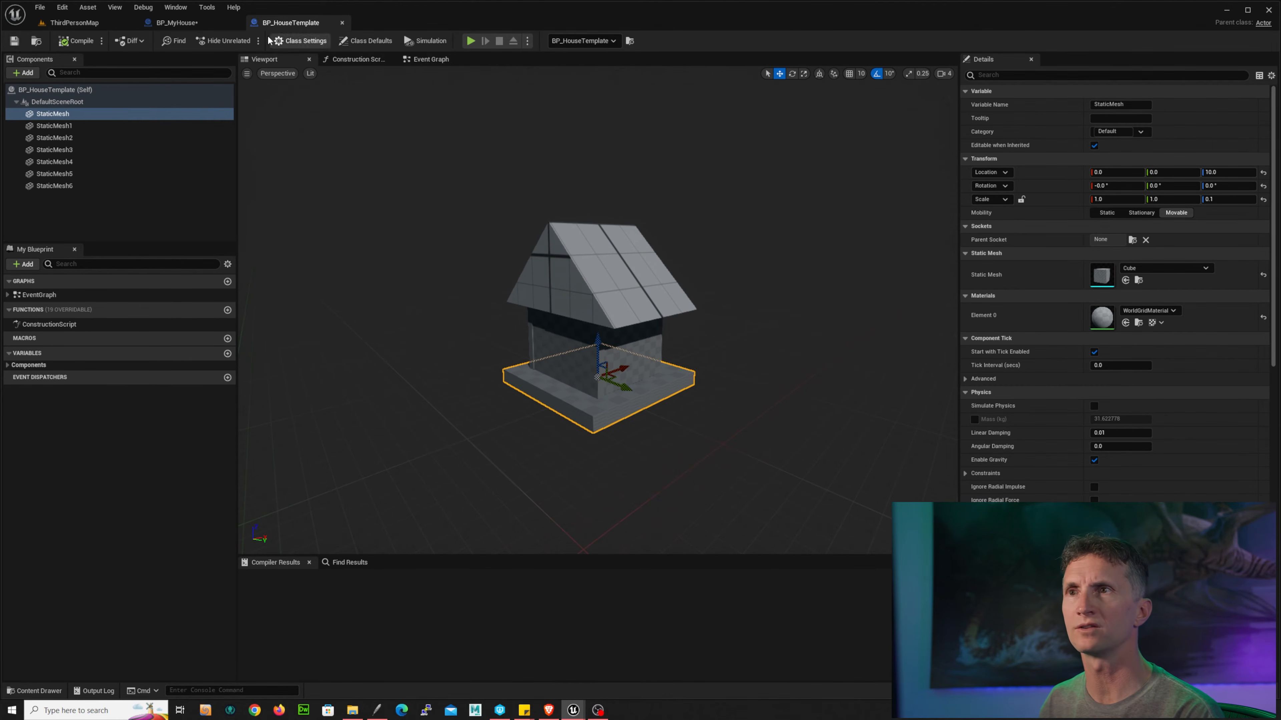
click(176, 22)
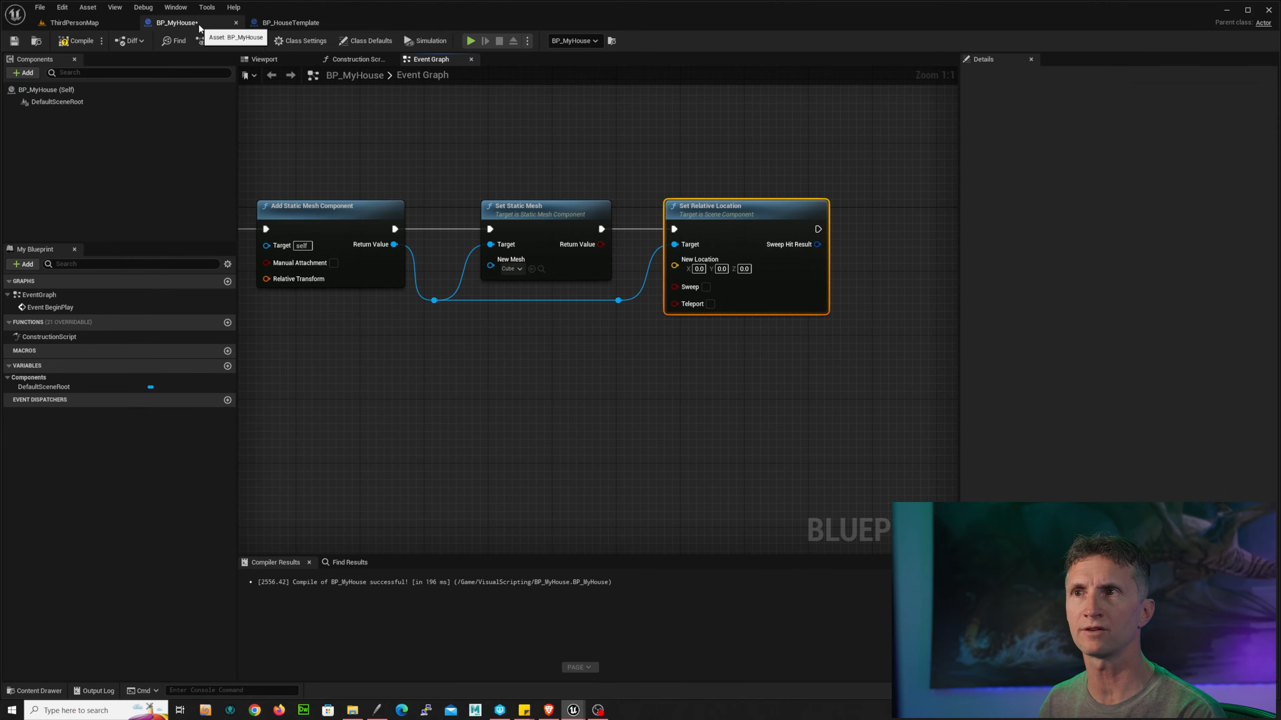
click(746, 269)
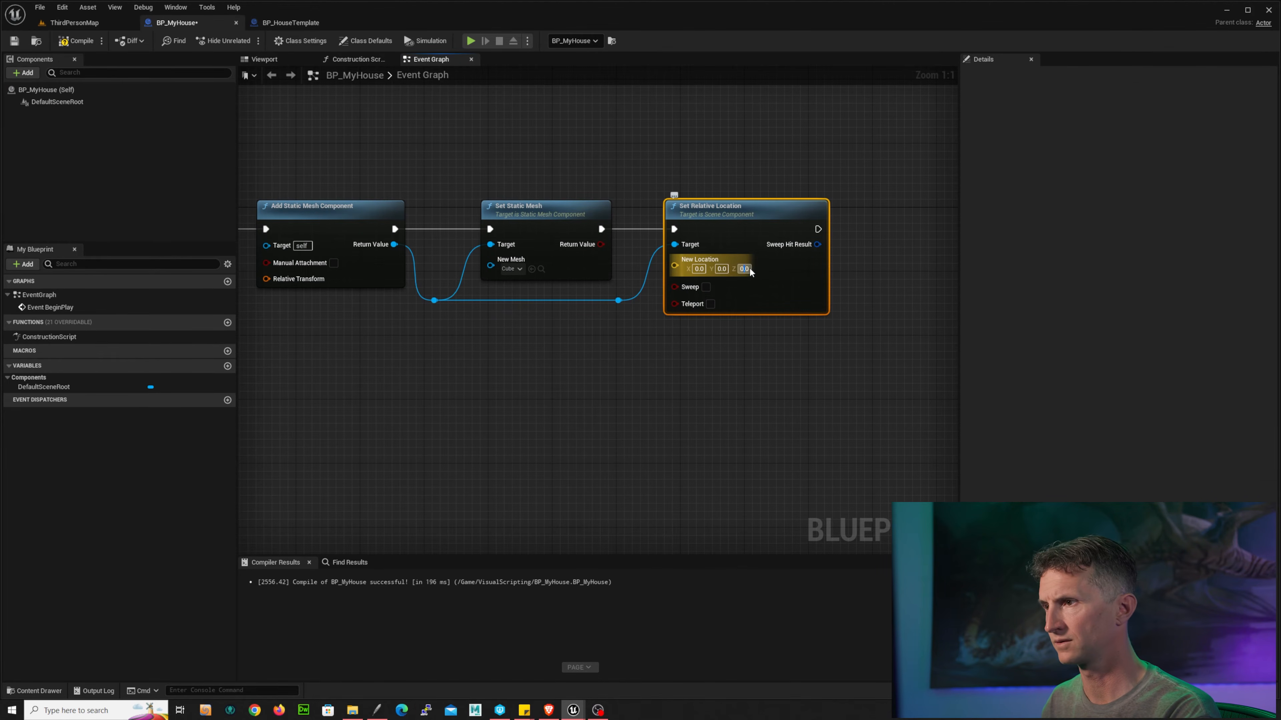
text(01)
right_drag(860, 329, 691, 335)
right_drag(567, 375, 699, 346)
drag(387, 322, 580, 309)
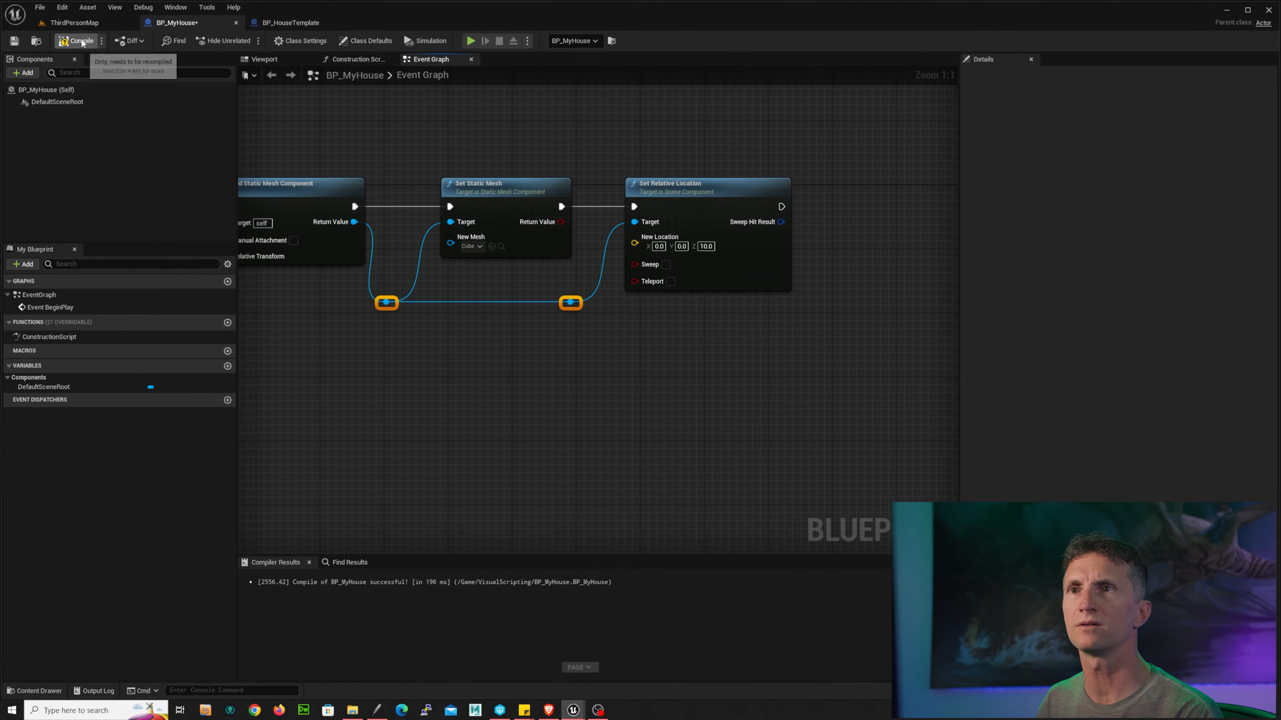
Step: Play-test the level in ThirdPersonMap, then stop the test
click(74, 23)
click(227, 40)
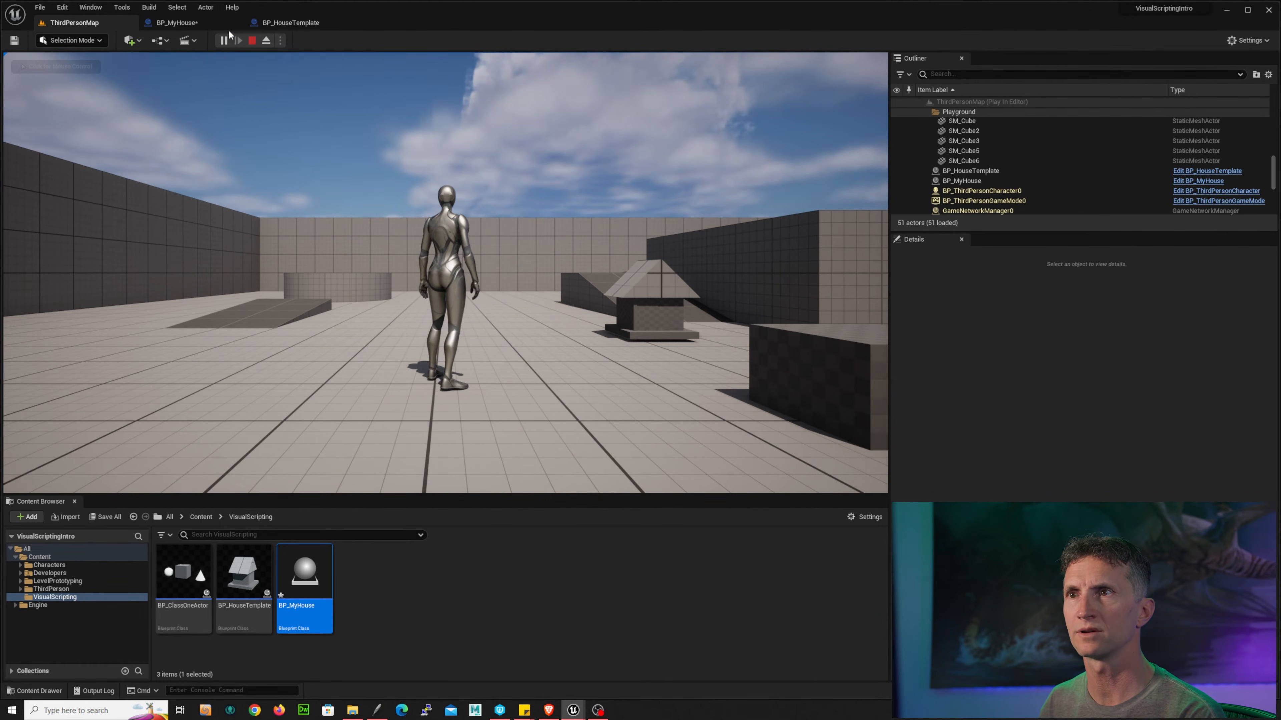
click(251, 41)
Step: Add a Set Relative Scale 3D node from the mesh component reroute, after checking the house template's scale
click(292, 24)
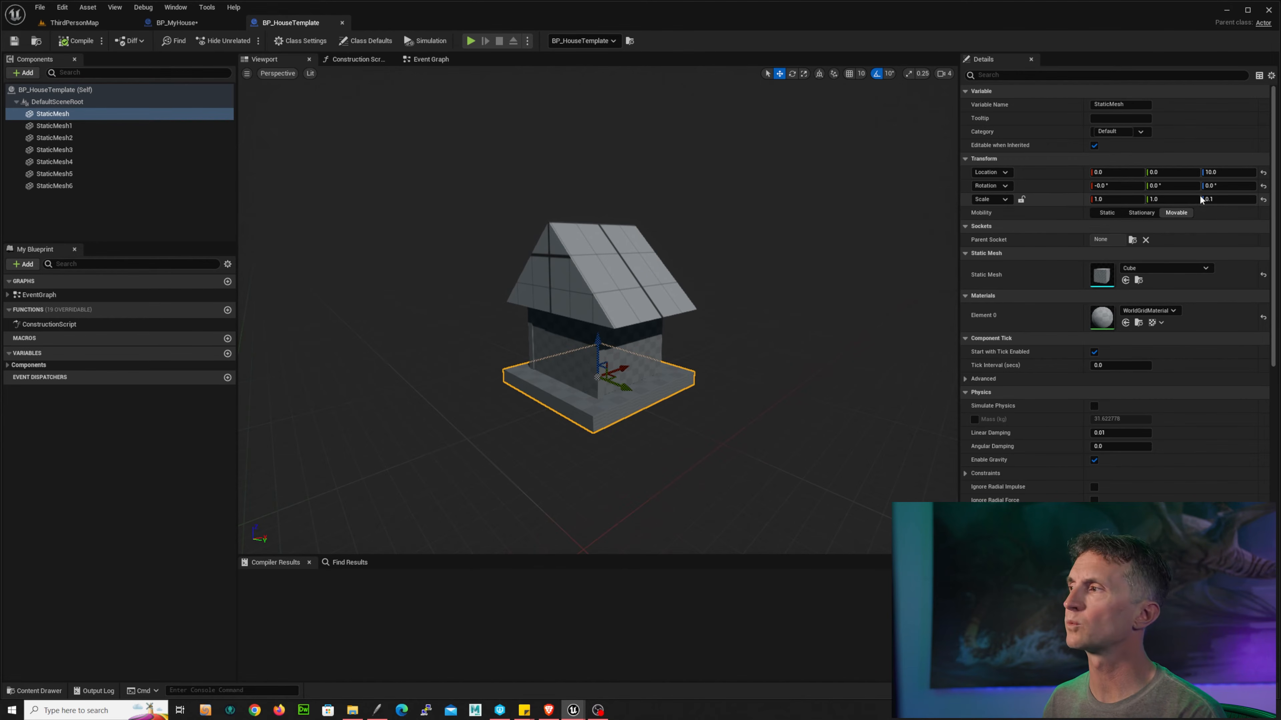
click(208, 24)
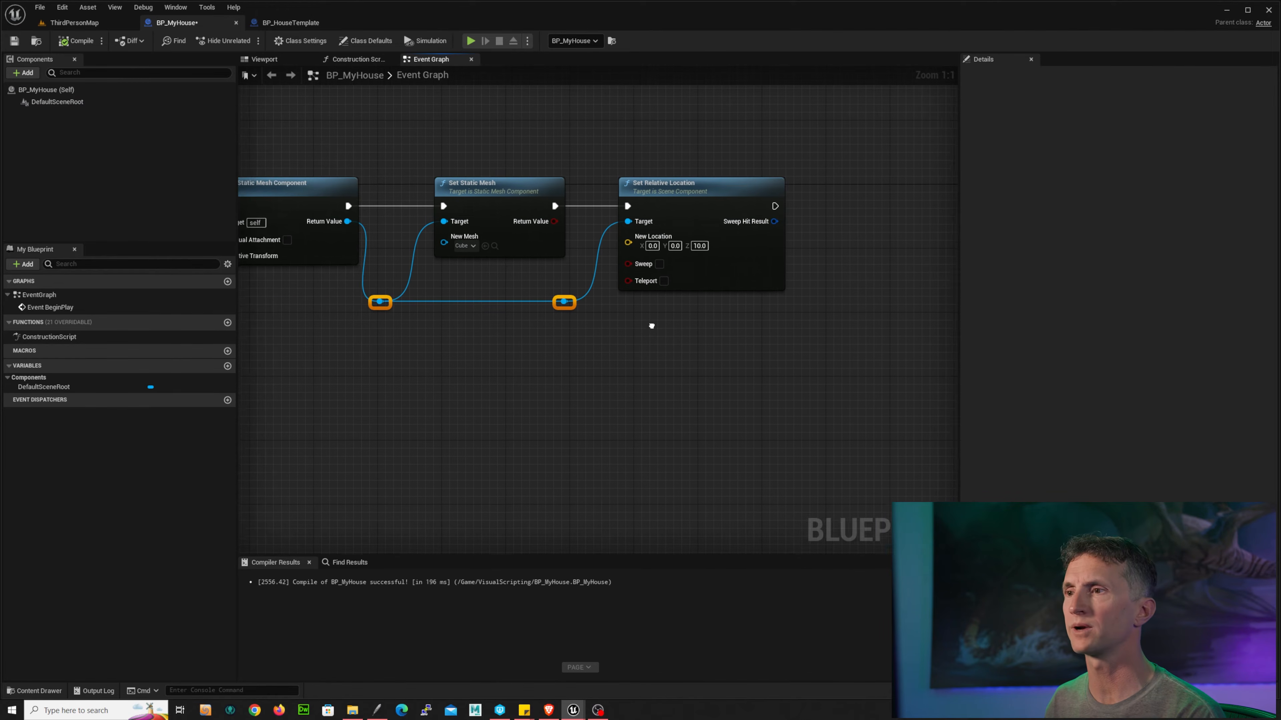
right_drag(652, 324, 466, 275)
drag(449, 257, 693, 266)
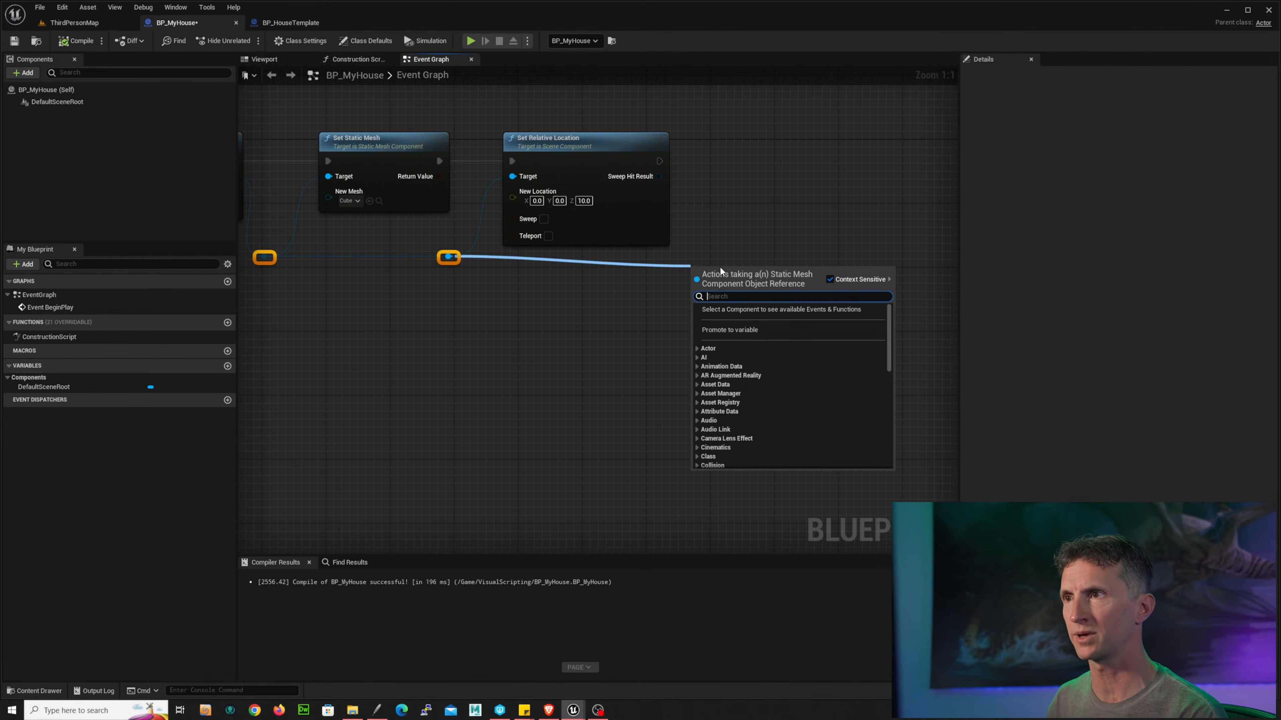
text(set scale)
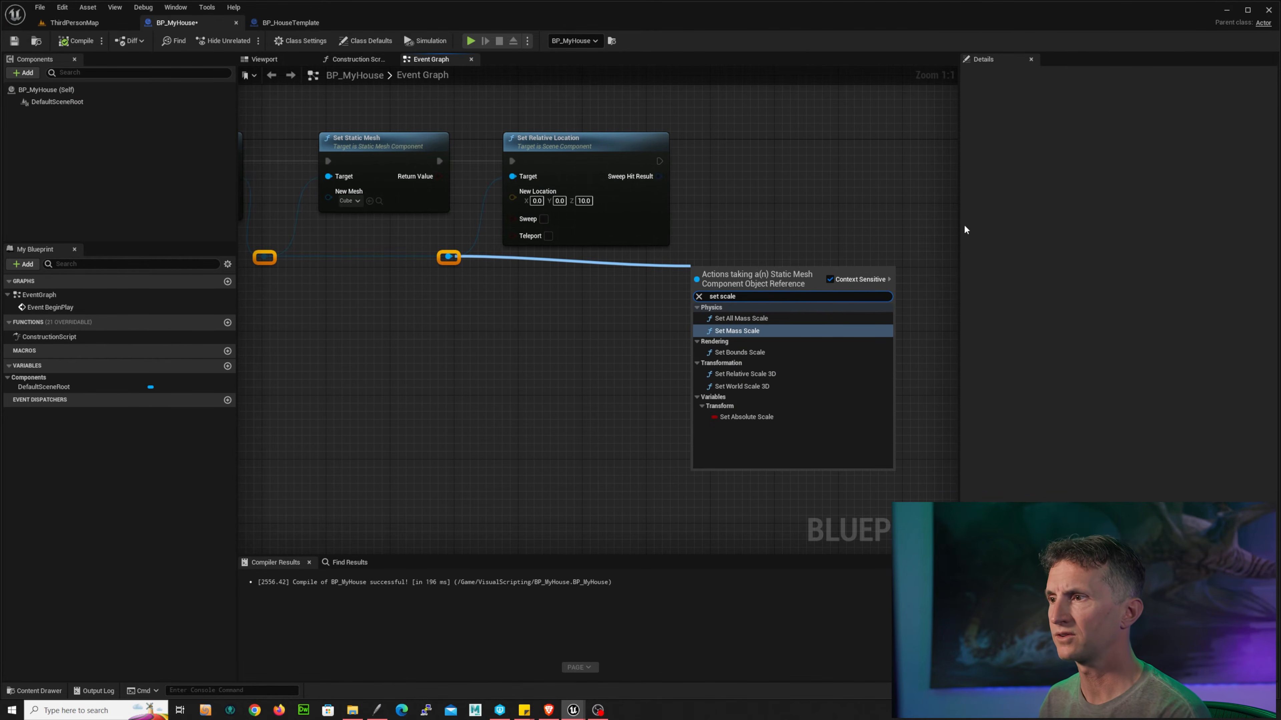
click(766, 374)
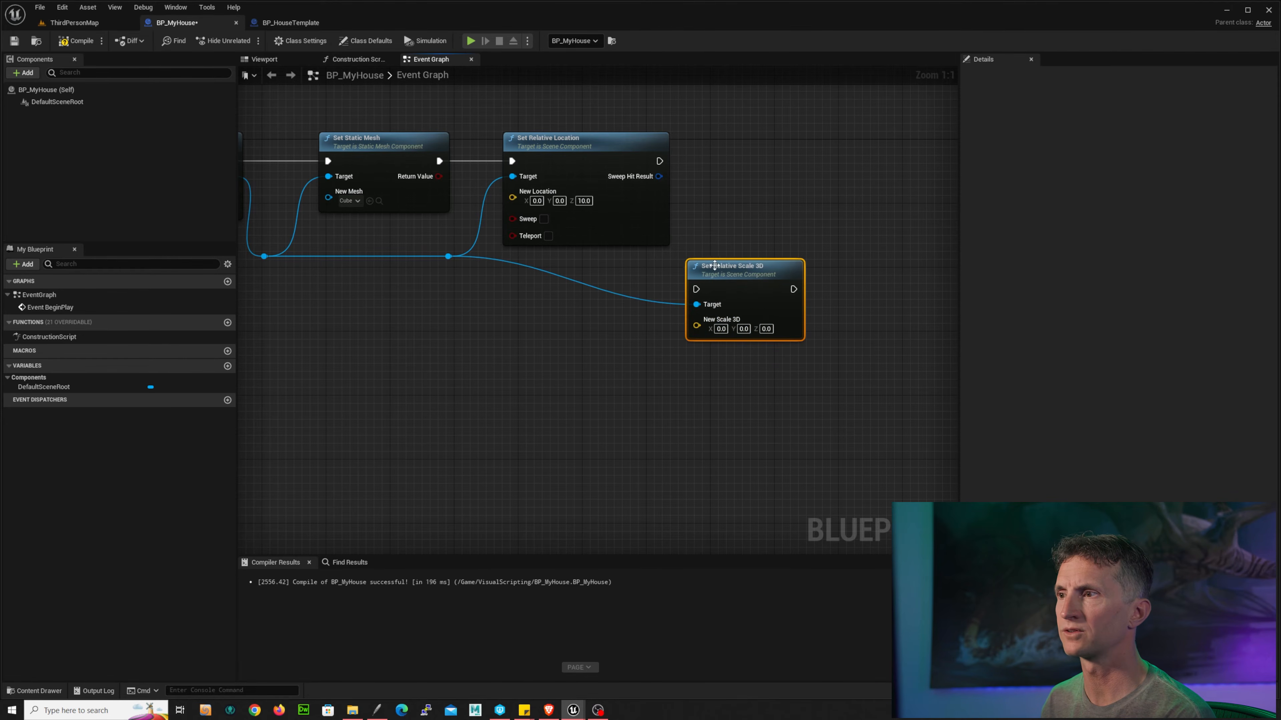
Step: Chain the Set Relative Scale 3D node after Set Relative Location, adding a reroute on its Target wire
drag(725, 259, 765, 149)
double_click(690, 195)
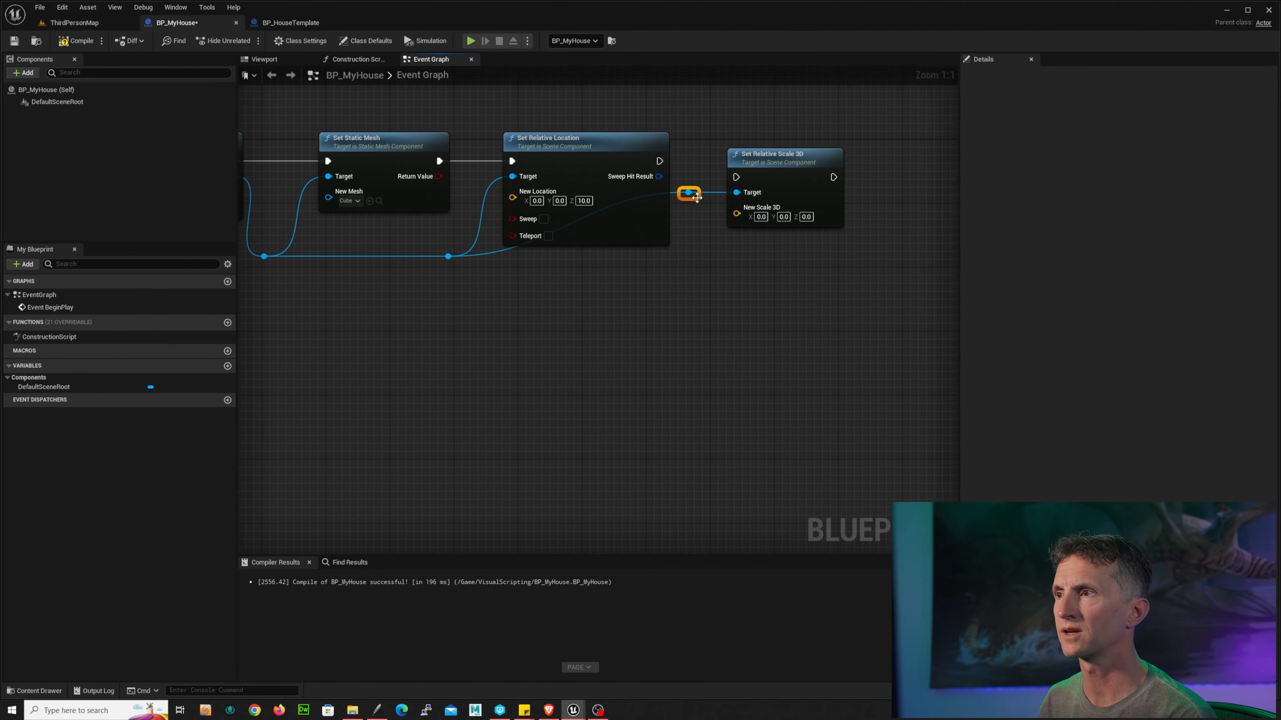
drag(689, 195, 690, 263)
drag(767, 214, 766, 198)
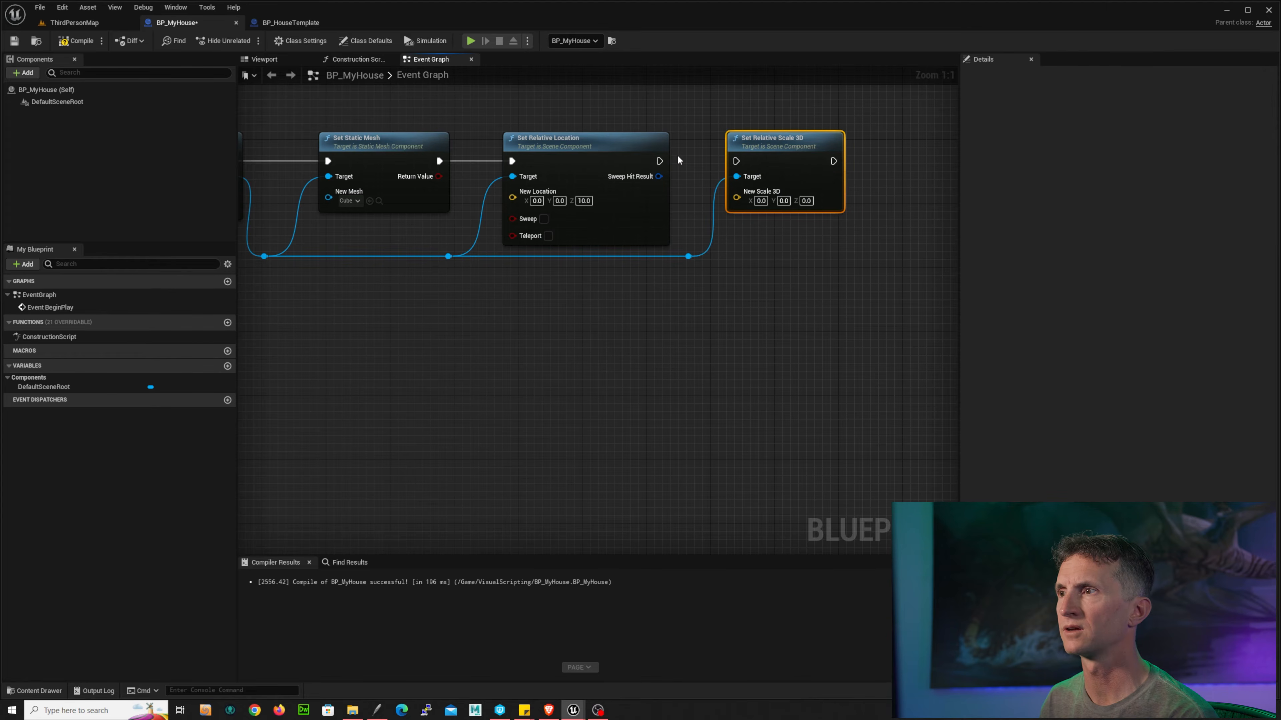
drag(659, 162, 737, 161)
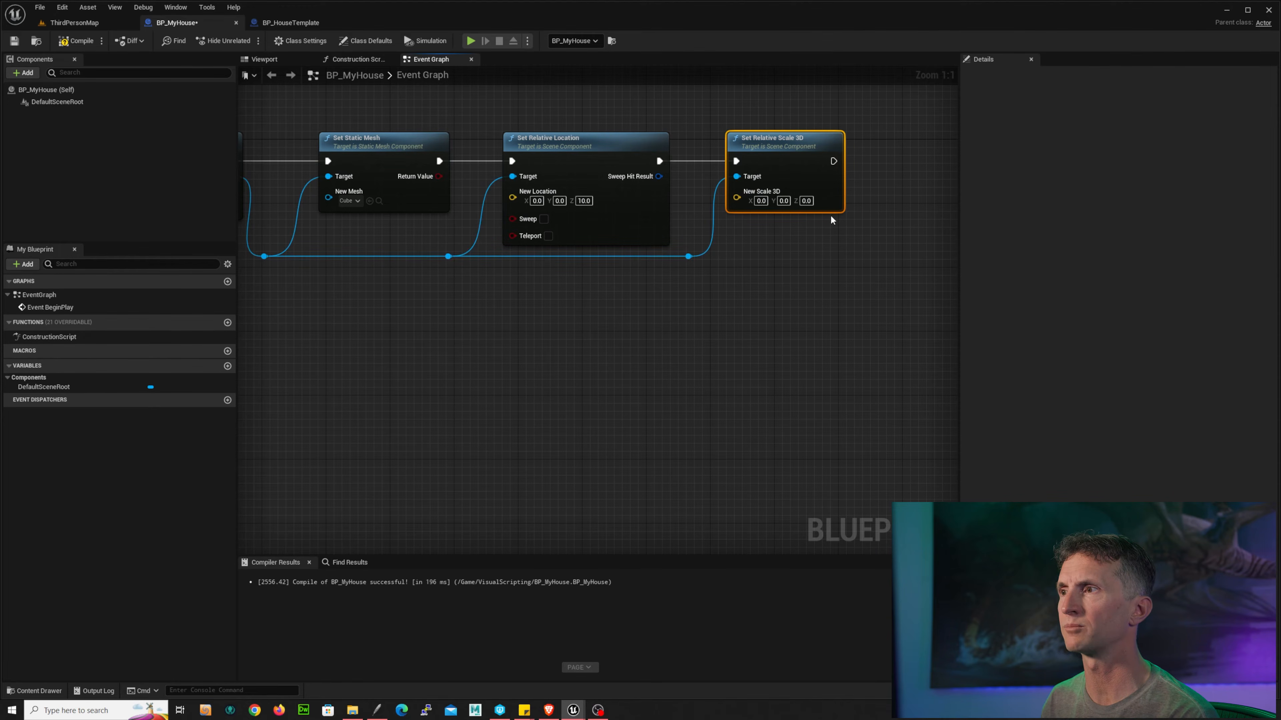
Step: Set the Set Relative Scale 3D node's New Scale 3D to 1, 1 and 0.1
click(761, 201)
text(1)
key(Return)
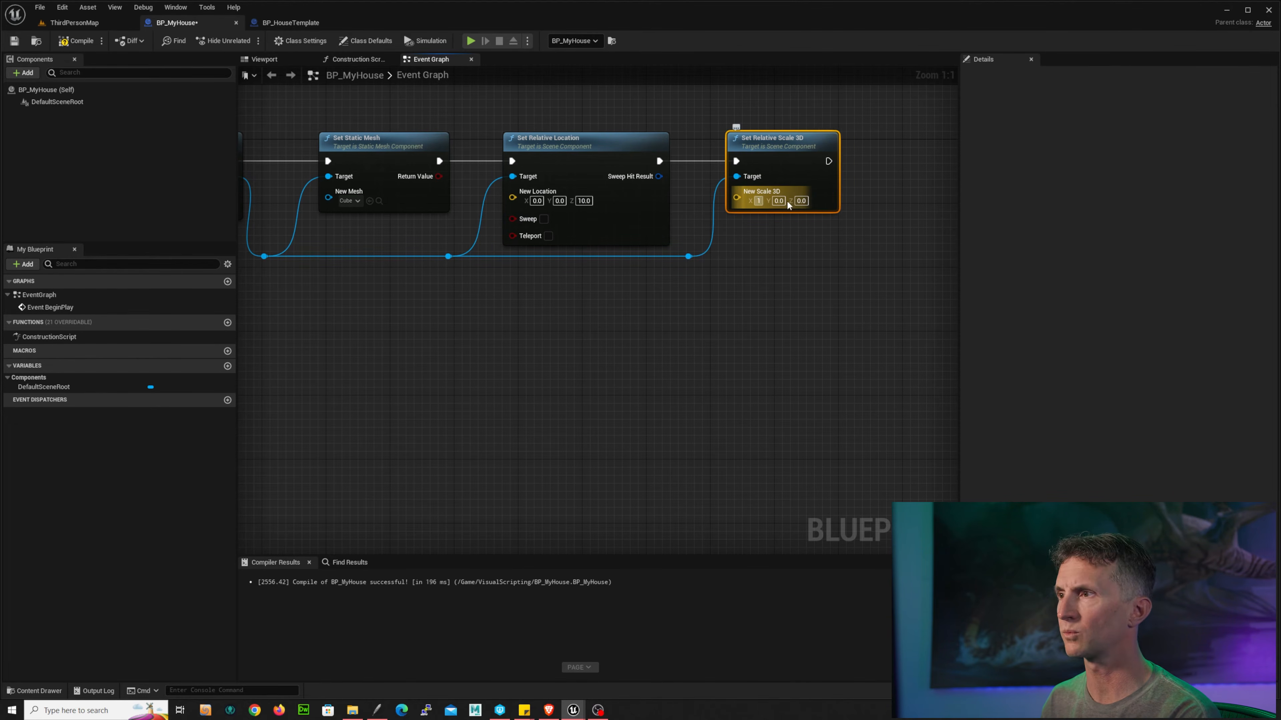
click(783, 201)
text(10)
key(Return)
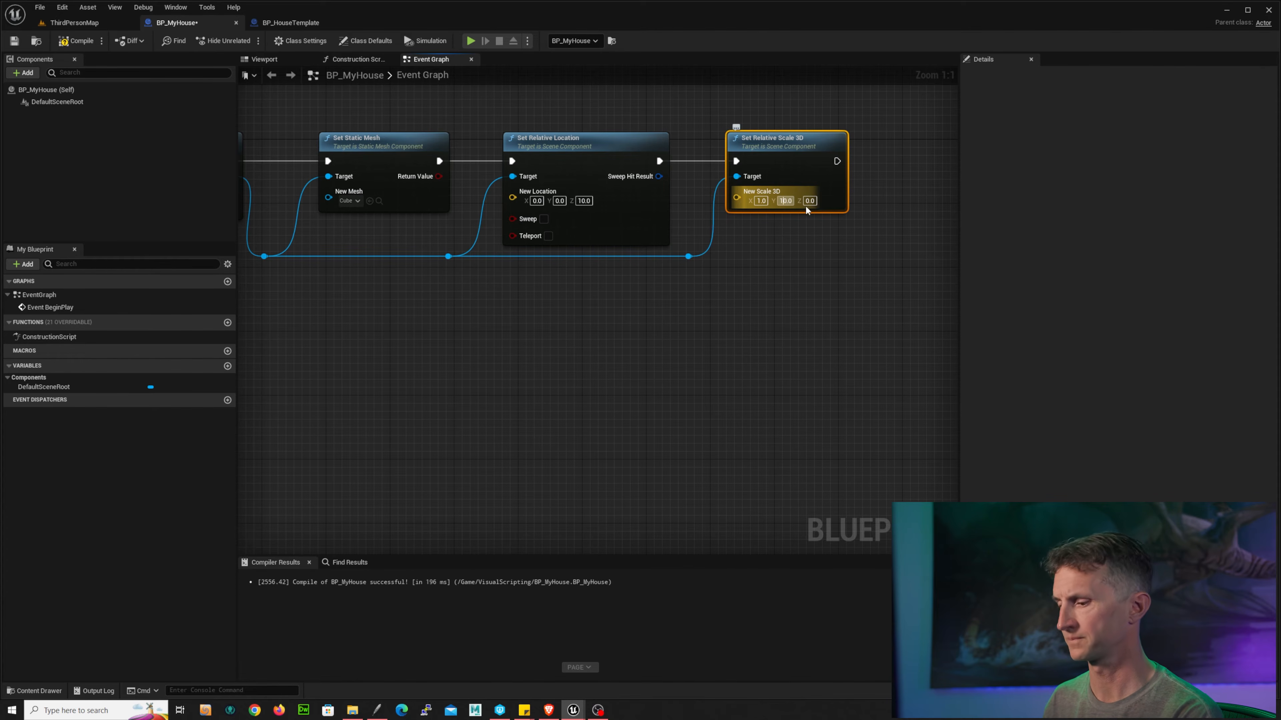
key(Delete)
click(805, 201)
text(0.1)
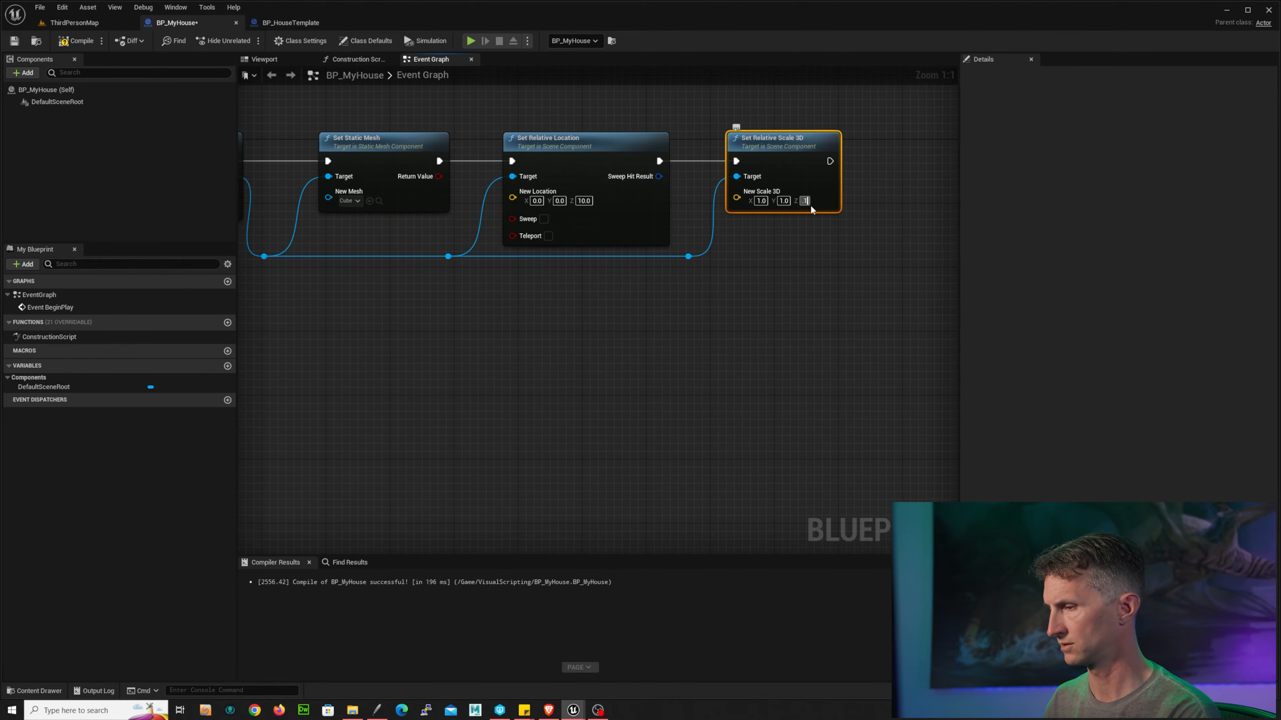
key(Return)
Step: Compile the Blueprint and play-test it in ThirdPersonMap
click(76, 41)
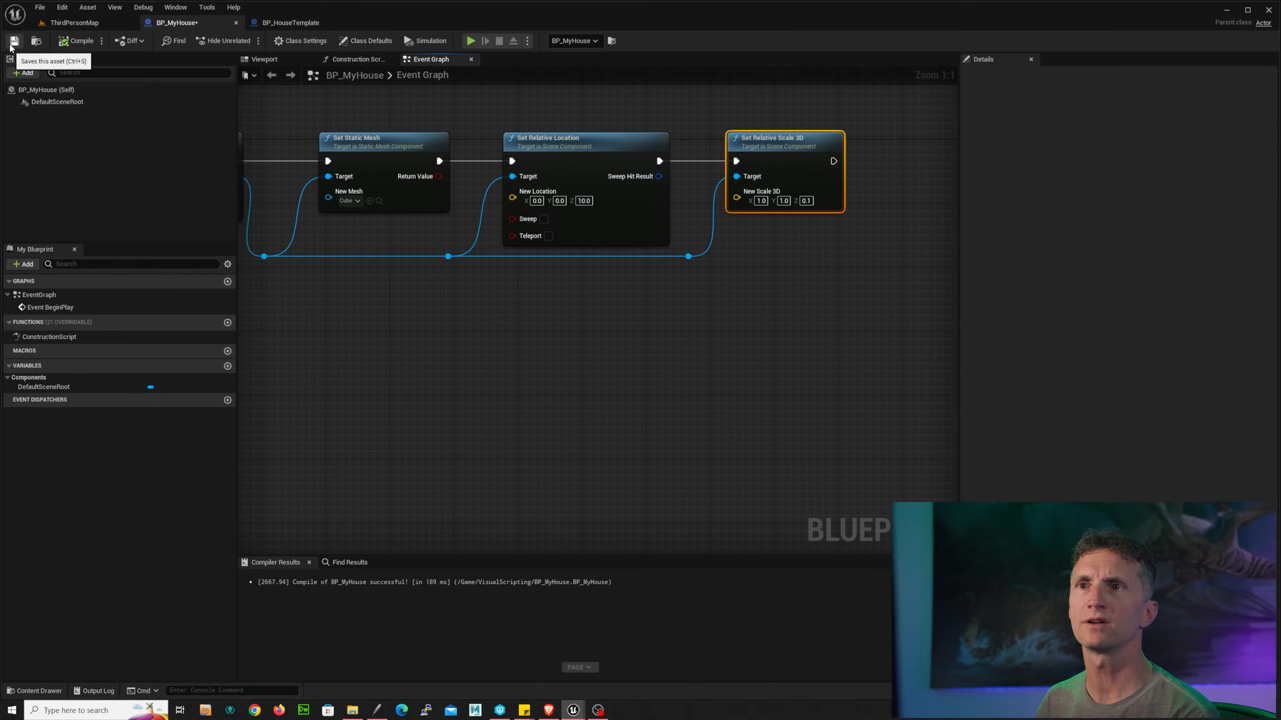
click(74, 23)
click(223, 40)
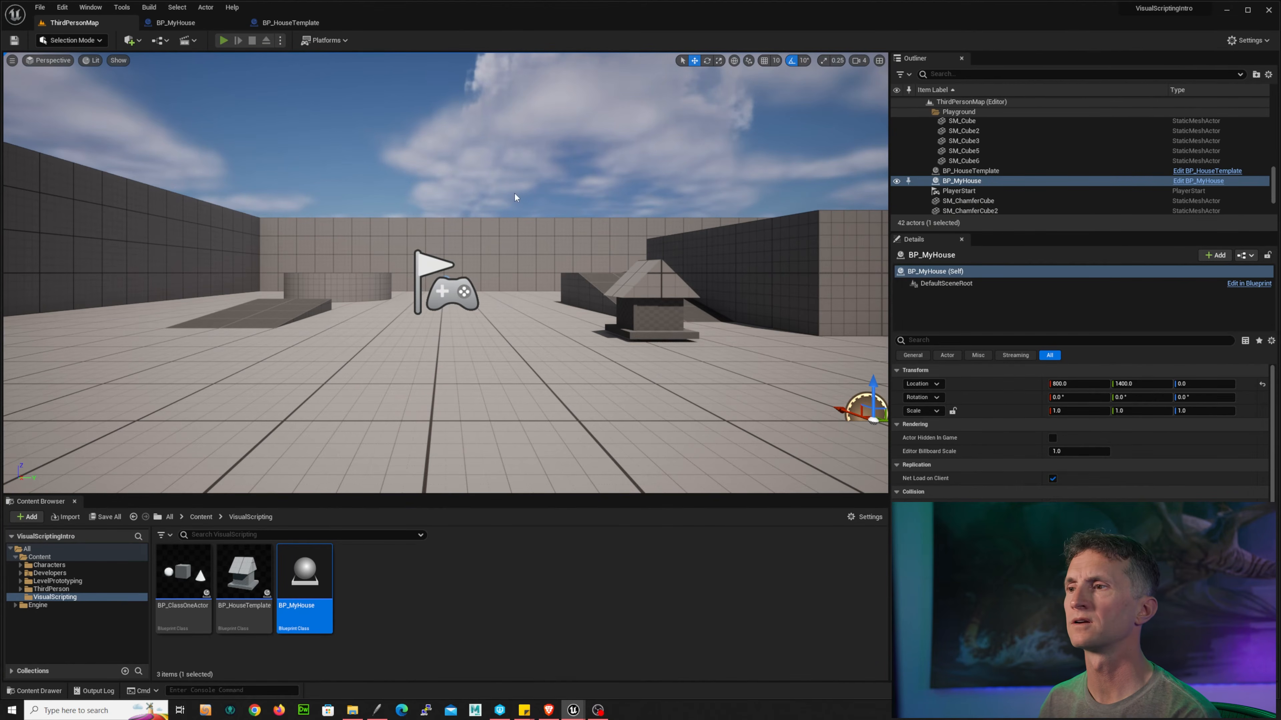
click(558, 274)
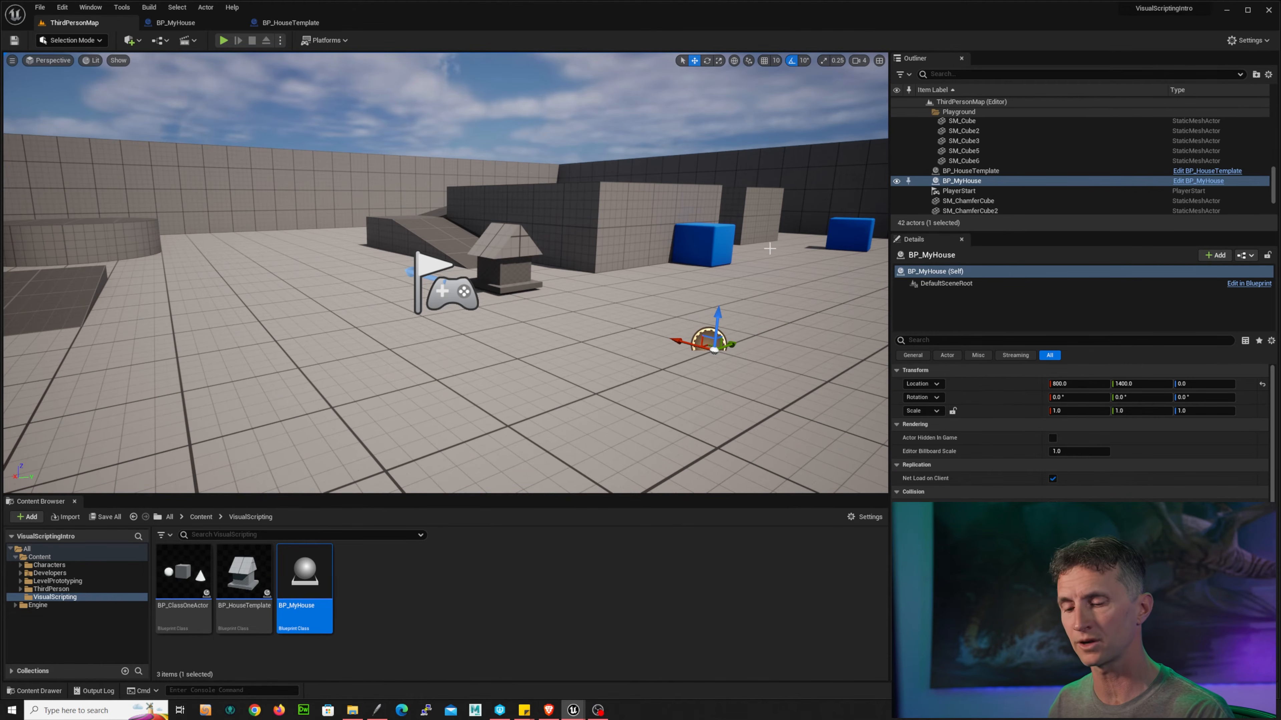
Step: Wrap the static mesh component nodes in a comment box titled Foundation
key(ctrl+Tab)
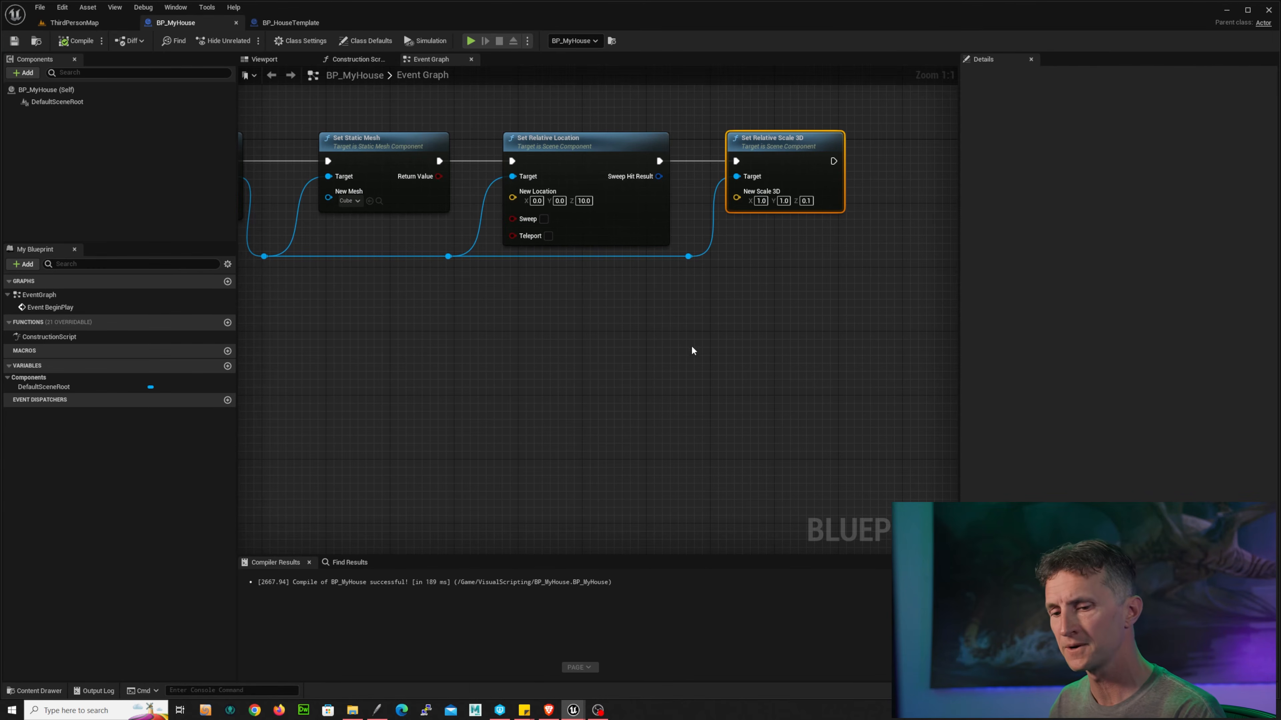
scroll(727, 388, down, 3)
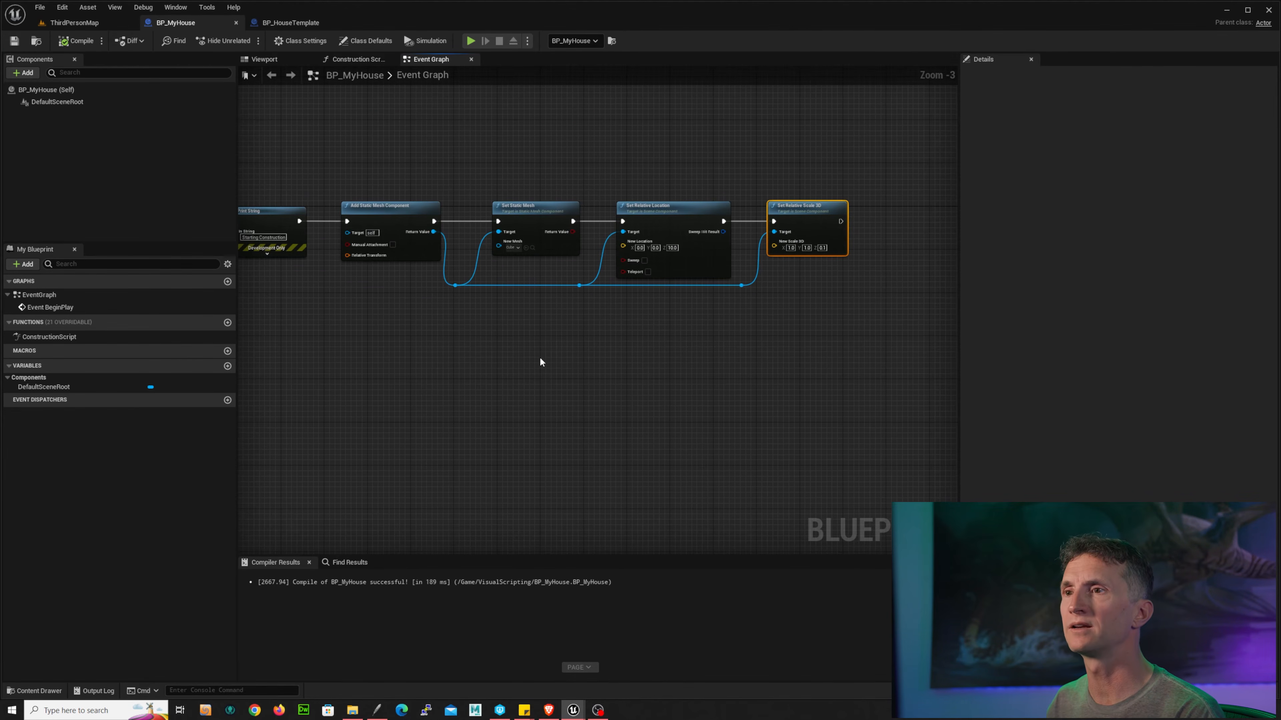
right_drag(540, 363, 597, 358)
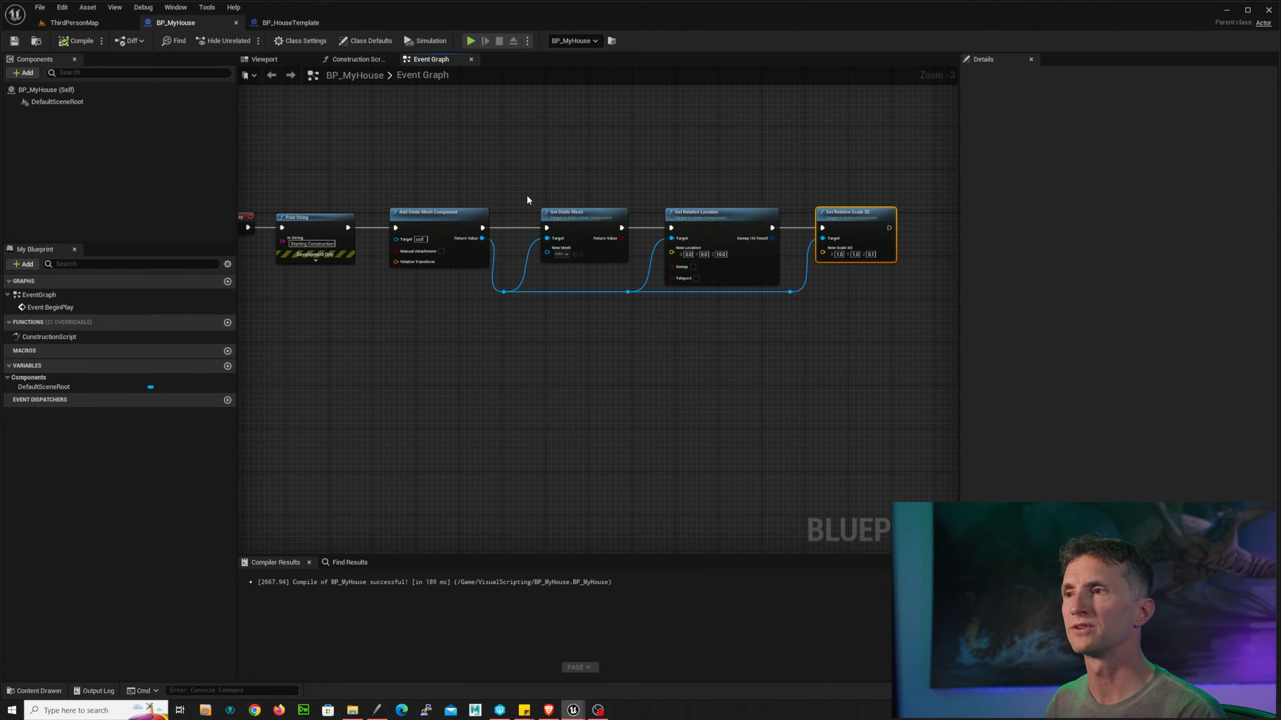
drag(363, 147, 927, 336)
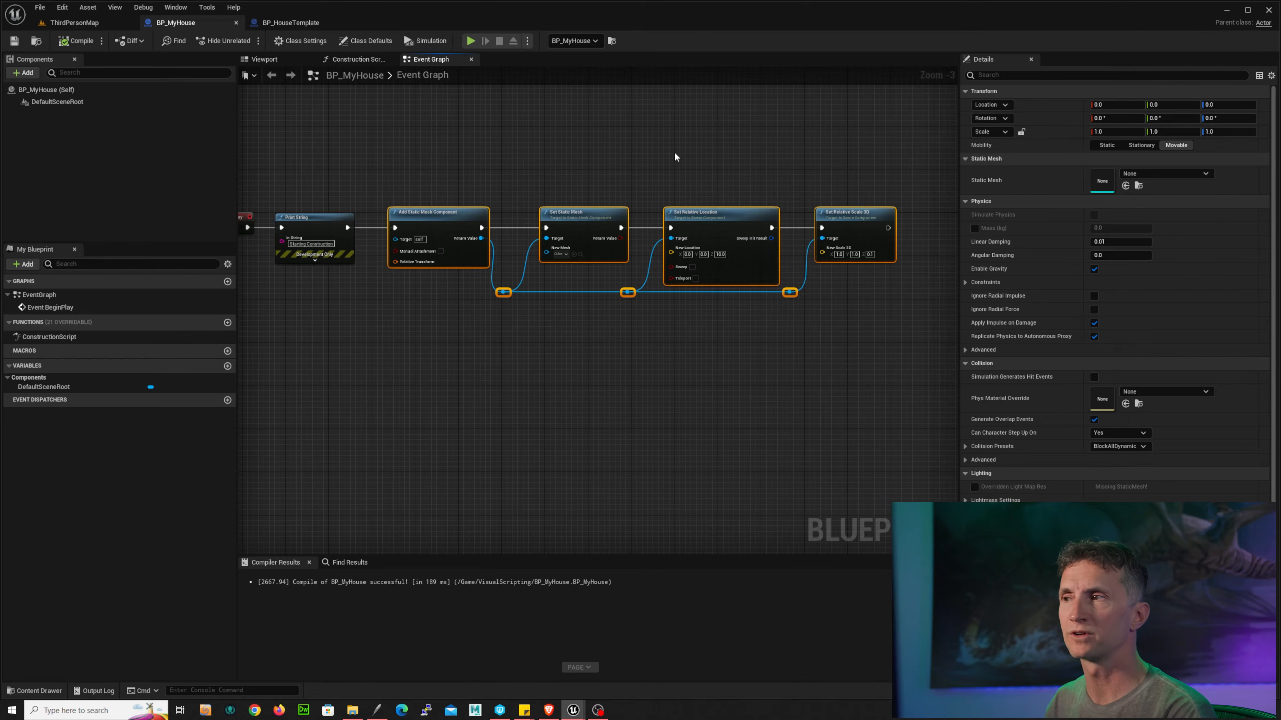
drag(436, 152, 890, 340)
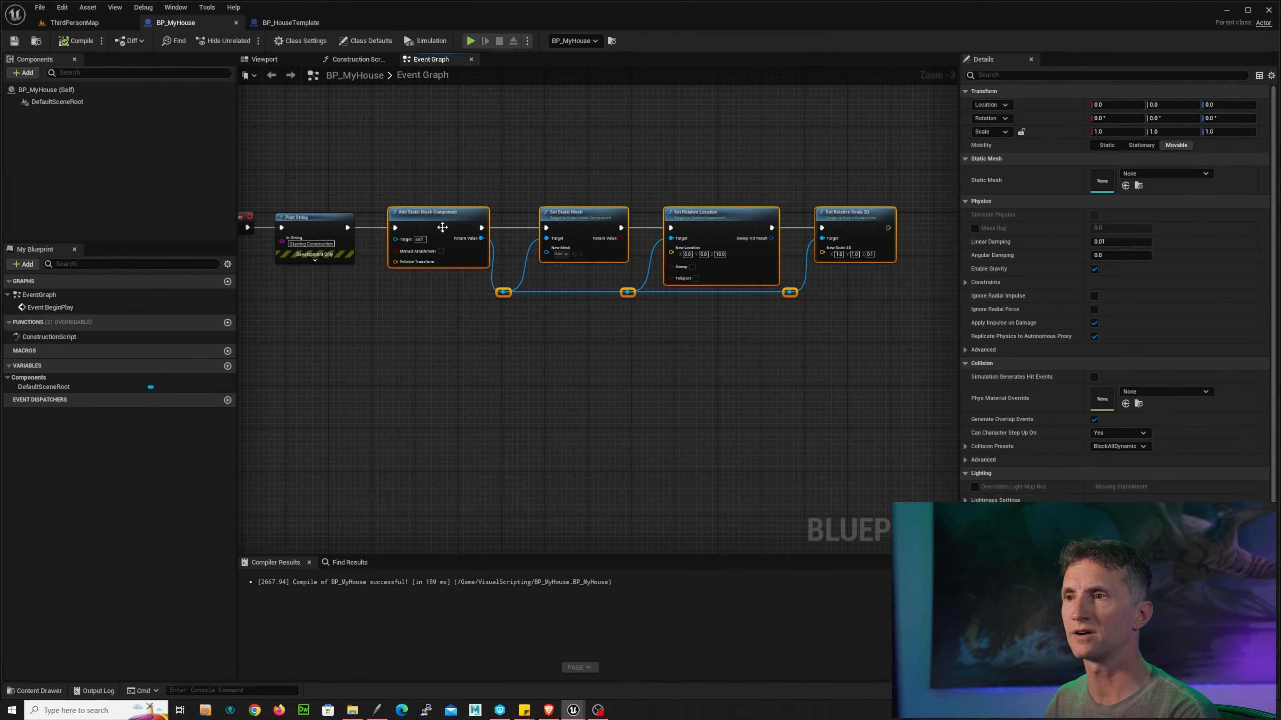
right_click(464, 222)
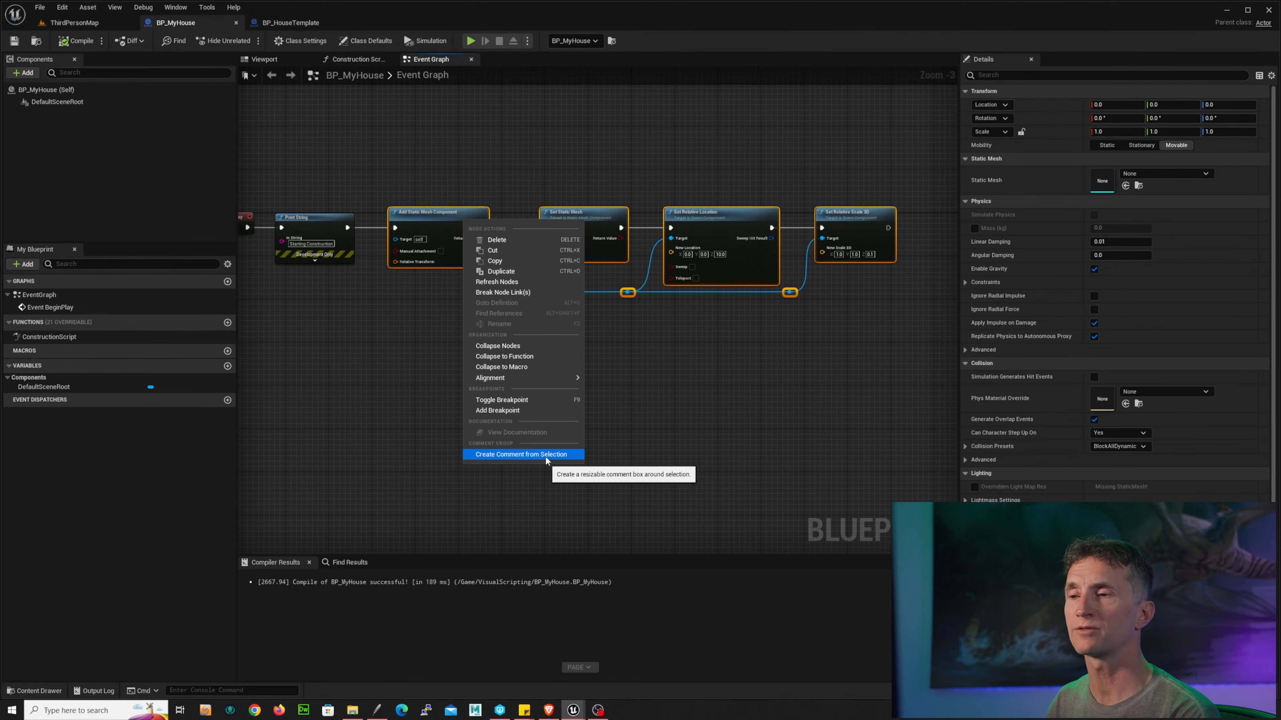
drag(477, 135, 884, 351)
key(c)
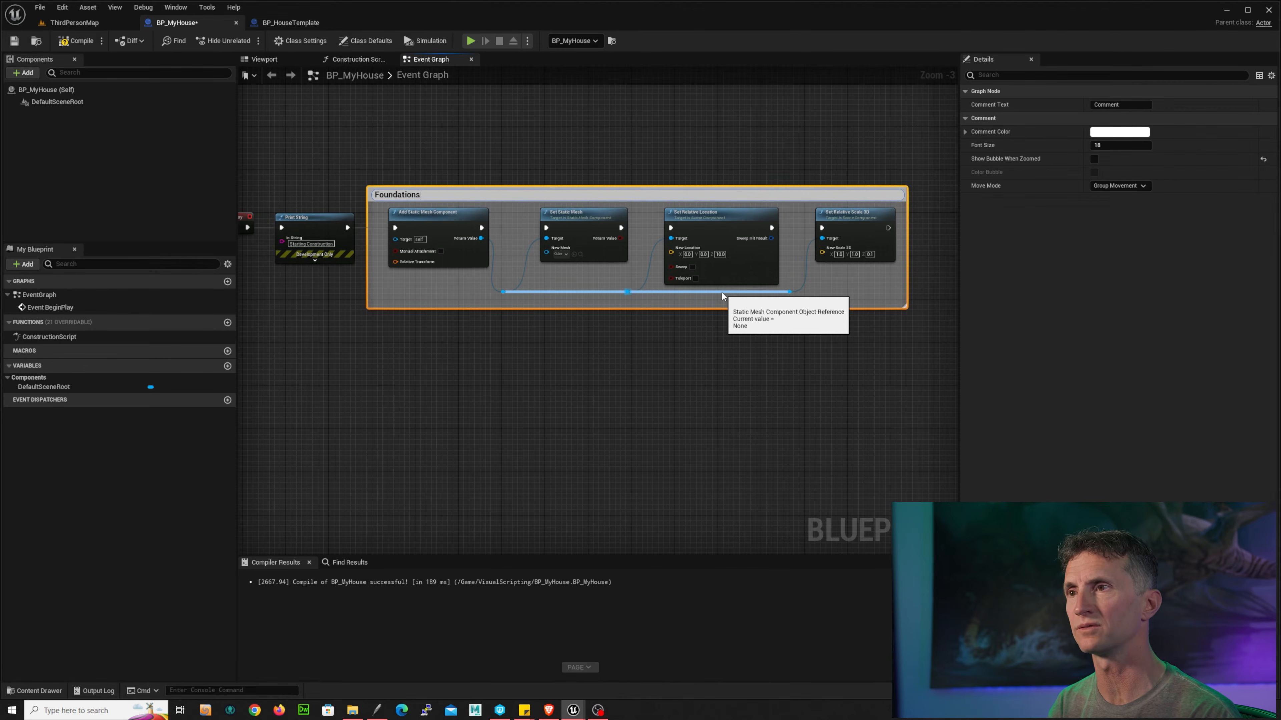
text(Foundations)
key(BackSpace)
key(Return)
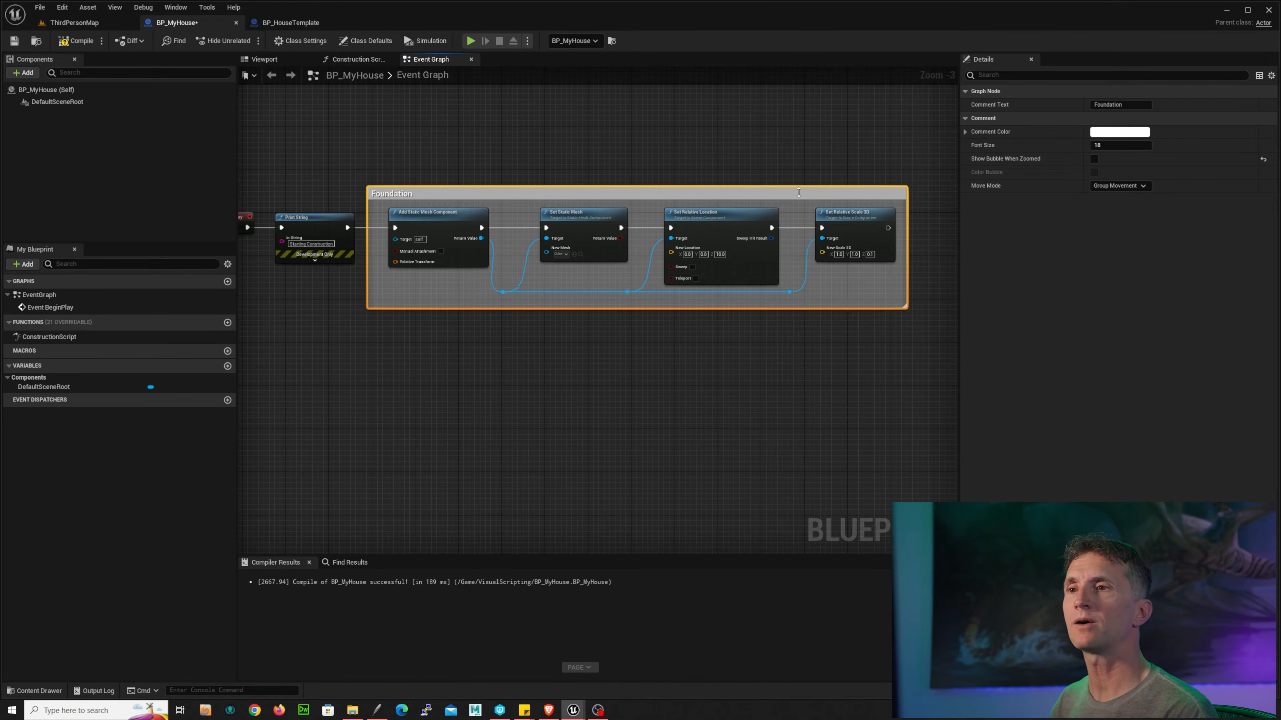
Step: Reposition the Foundation comment box and its nodes next to the Print String node
right_drag(368, 137, 400, 137)
right_drag(337, 171, 349, 176)
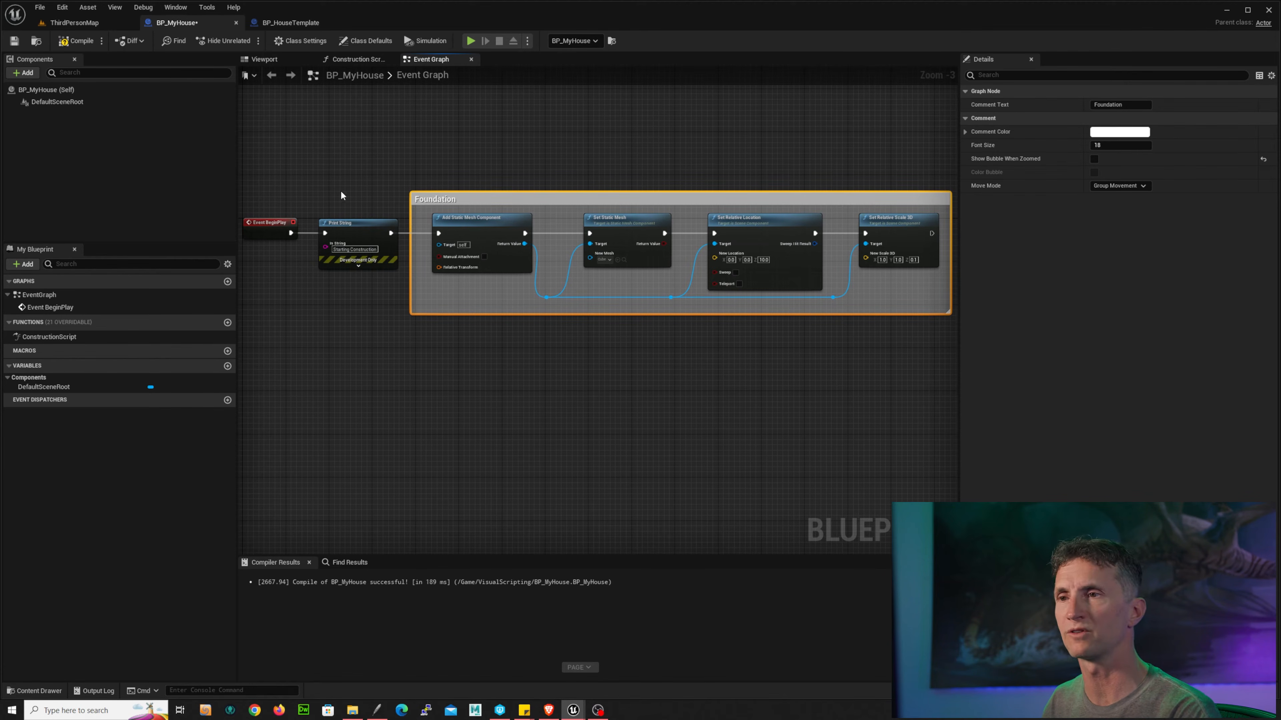
click(325, 235)
right_drag(403, 368, 267, 357)
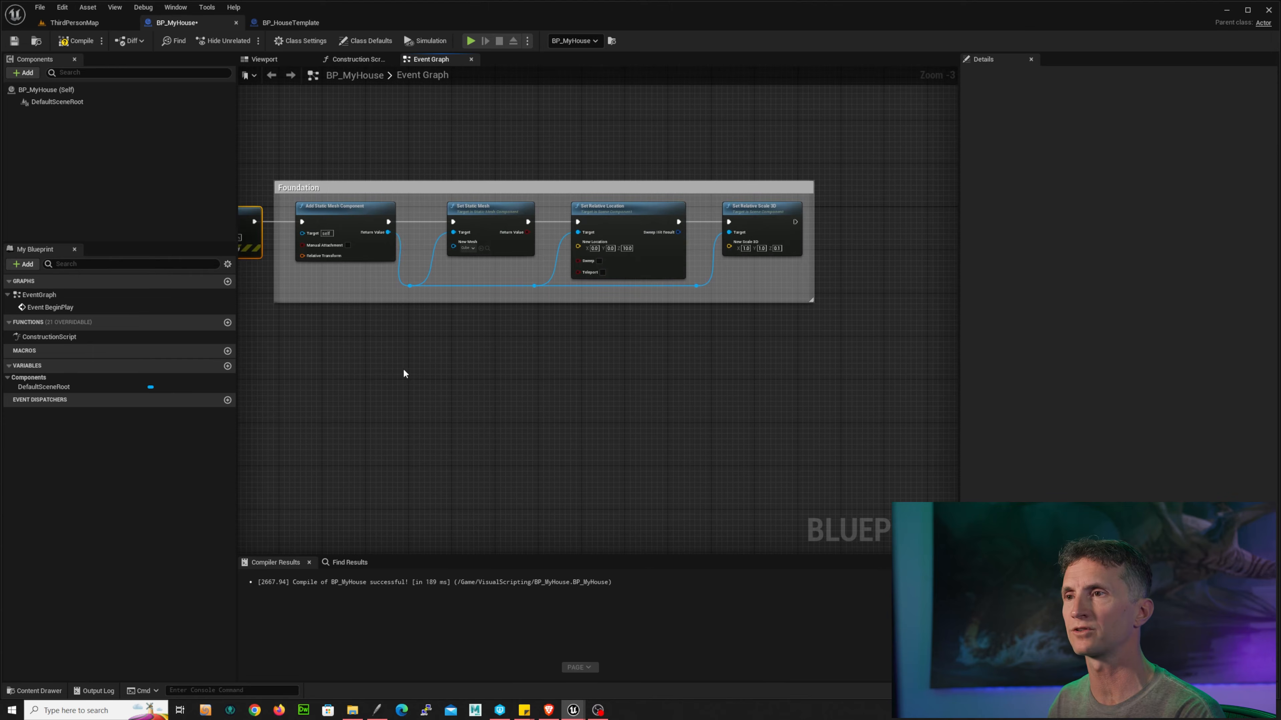
click(446, 188)
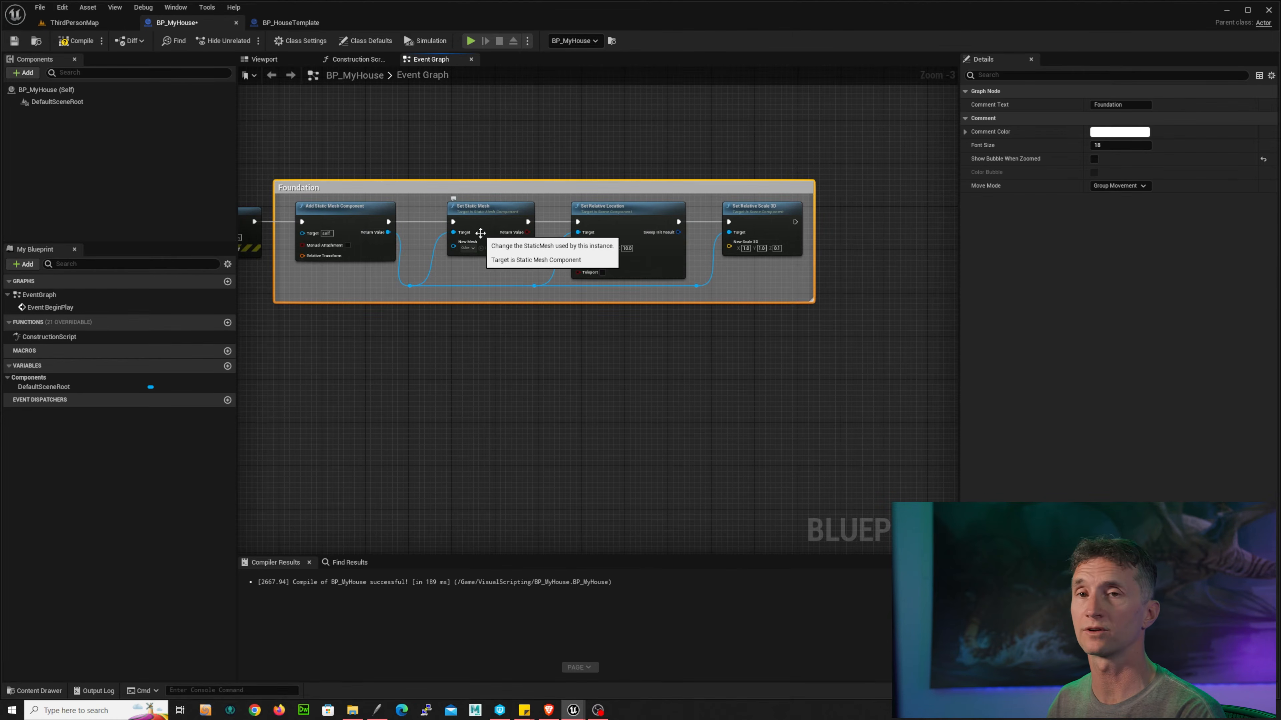
mouse_move(545, 187)
mouse_down()
mouse_move(609, 108)
mouse_move(565, 233)
mouse_move(561, 176)
mouse_move(555, 188)
mouse_up()
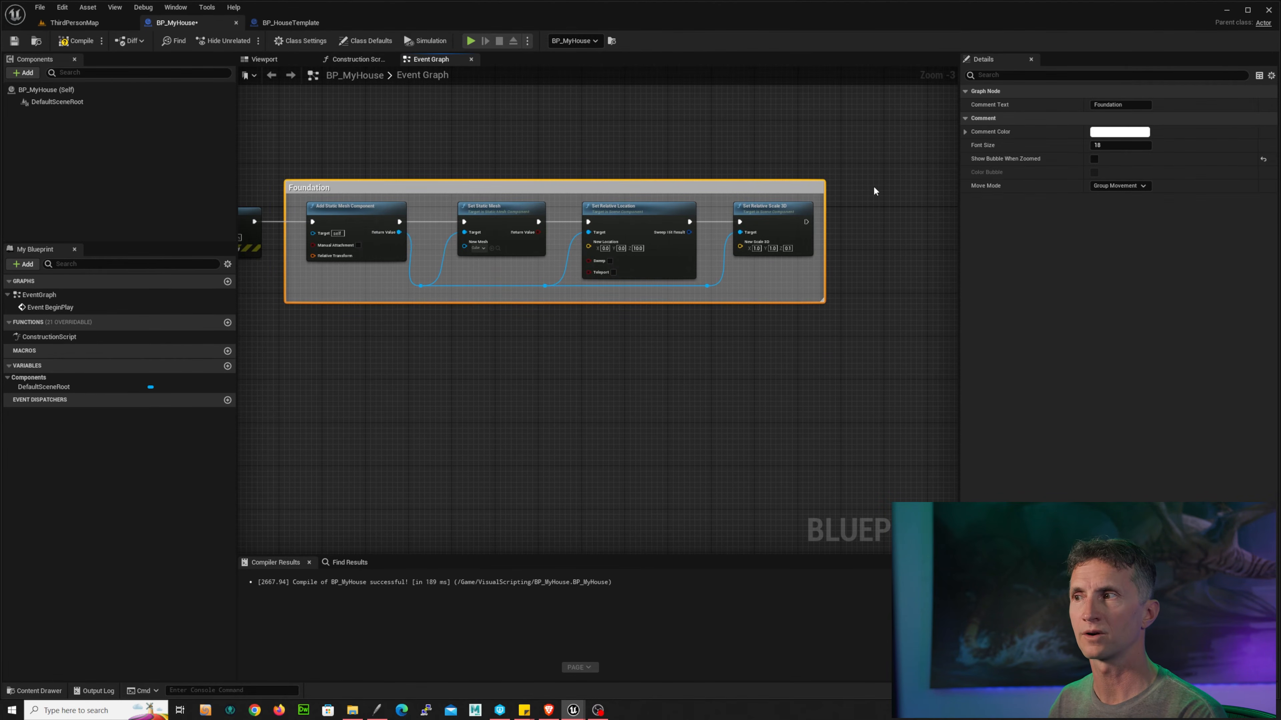
right_drag(873, 187, 555, 217)
Step: Add another Add Static Mesh Component node chained after Set Relative Scale 3D
scroll(555, 218, up, 3)
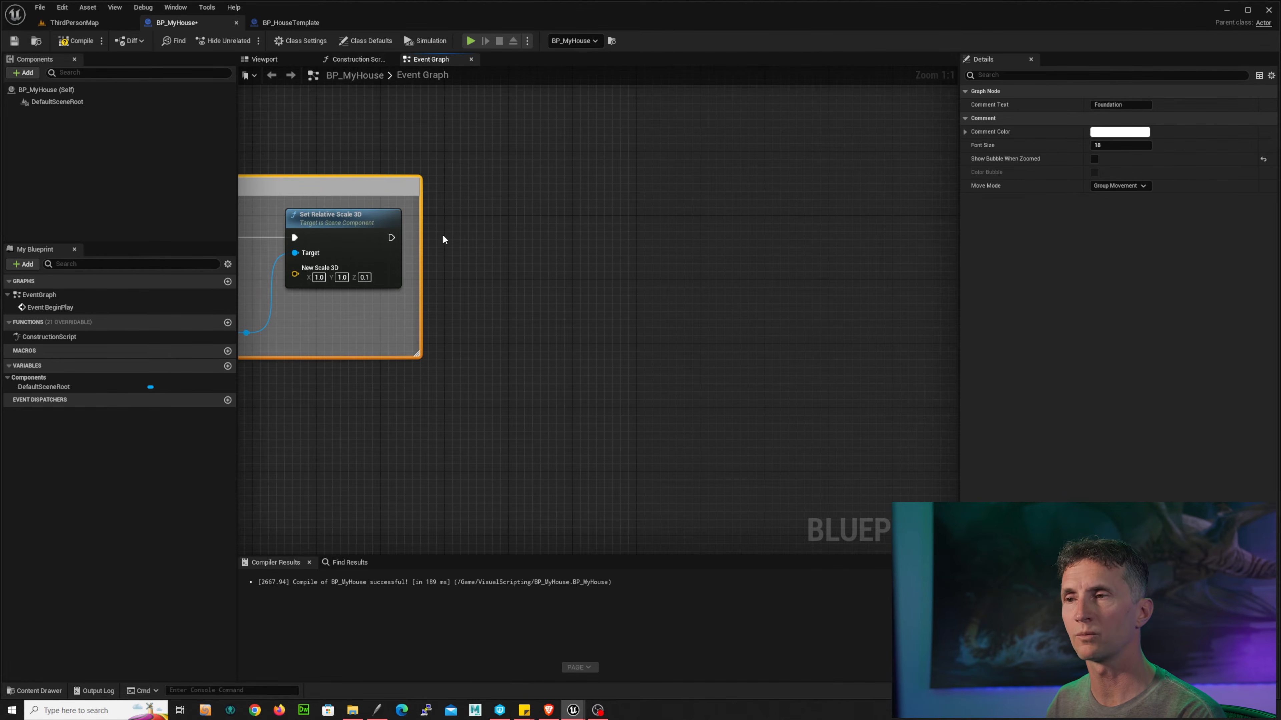
right_drag(442, 239, 472, 237)
drag(420, 235, 602, 233)
text(add stat)
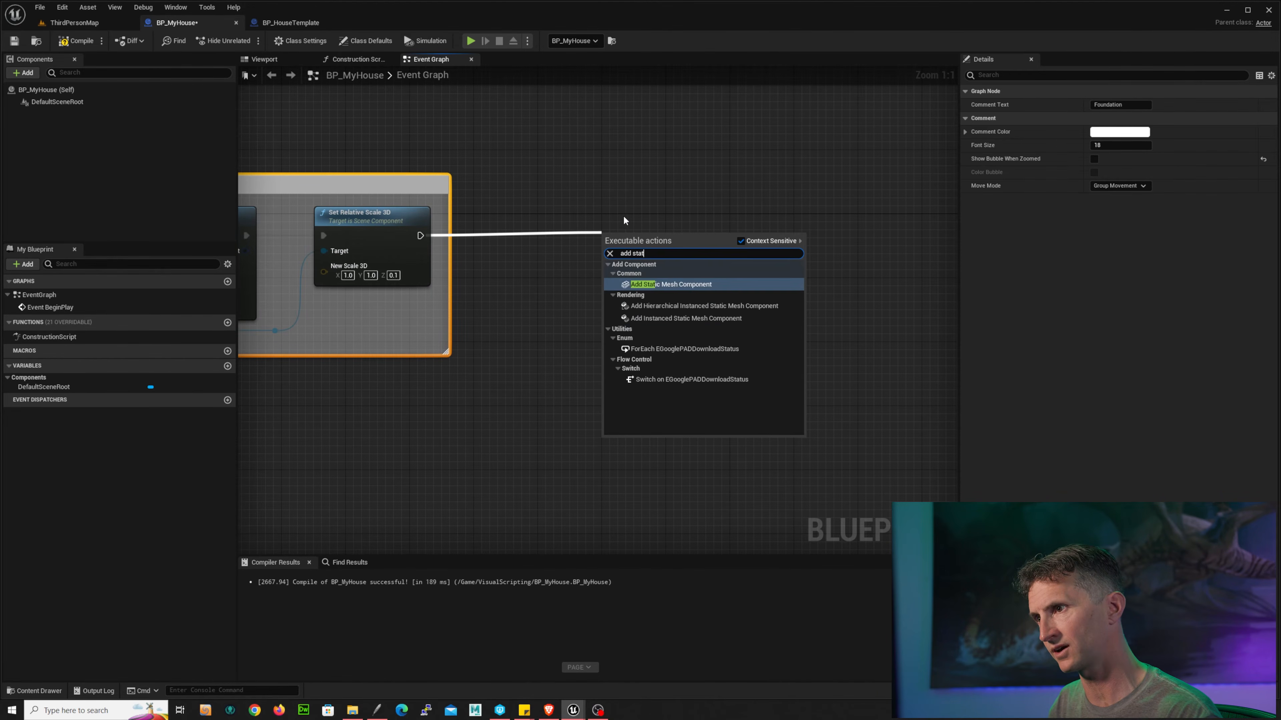
click(697, 284)
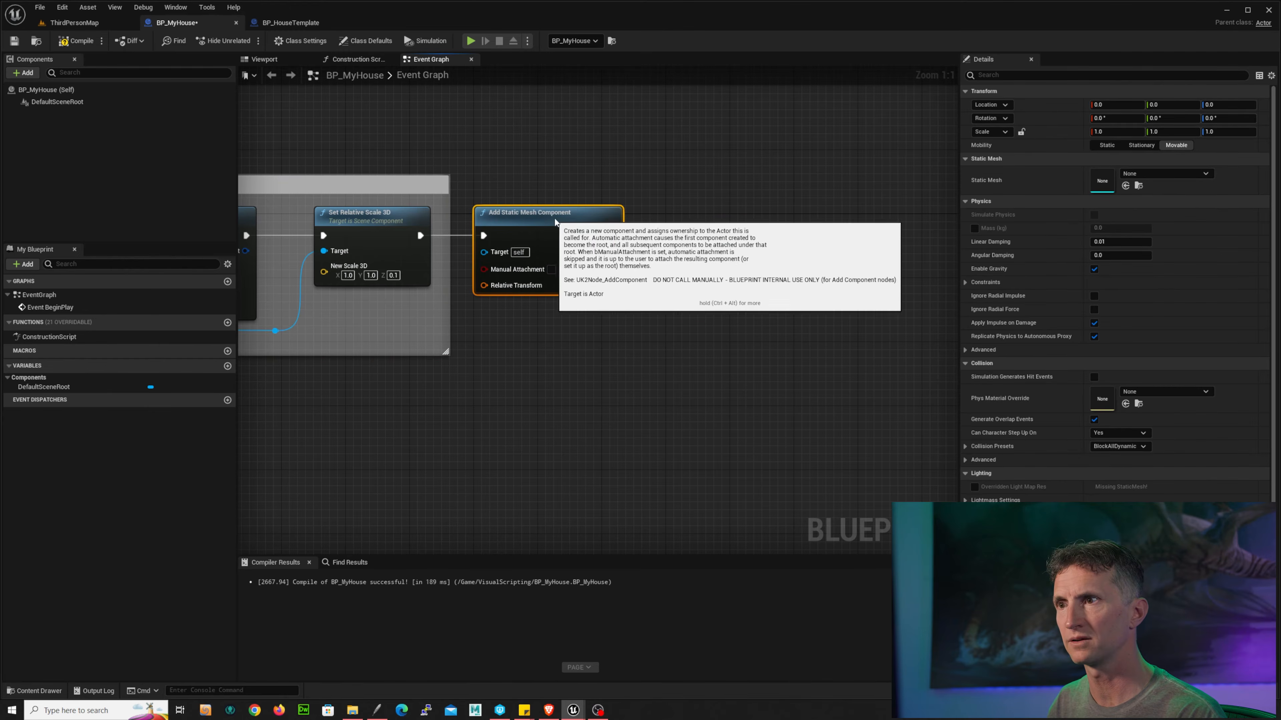
Step: Shift the new Add Static Mesh Component node right and connect a Make Transform node to its Relative Transform input
drag(555, 218, 740, 221)
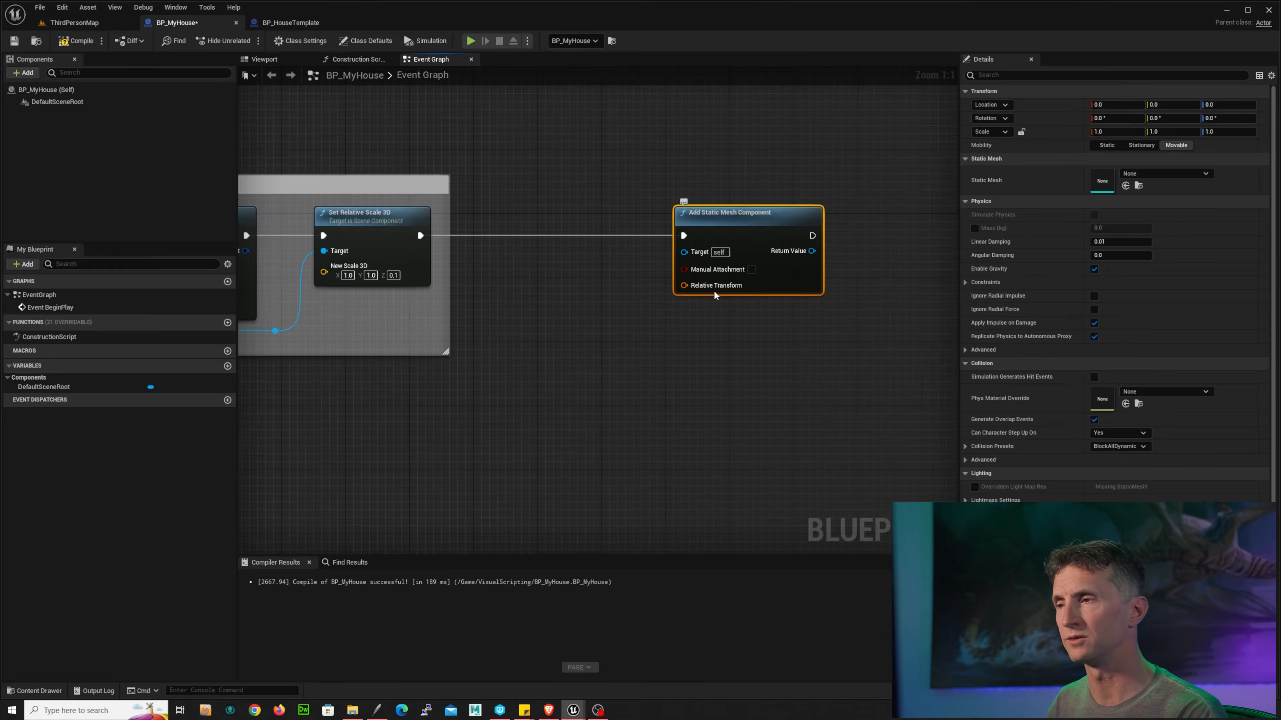
drag(684, 286, 521, 407)
text(make)
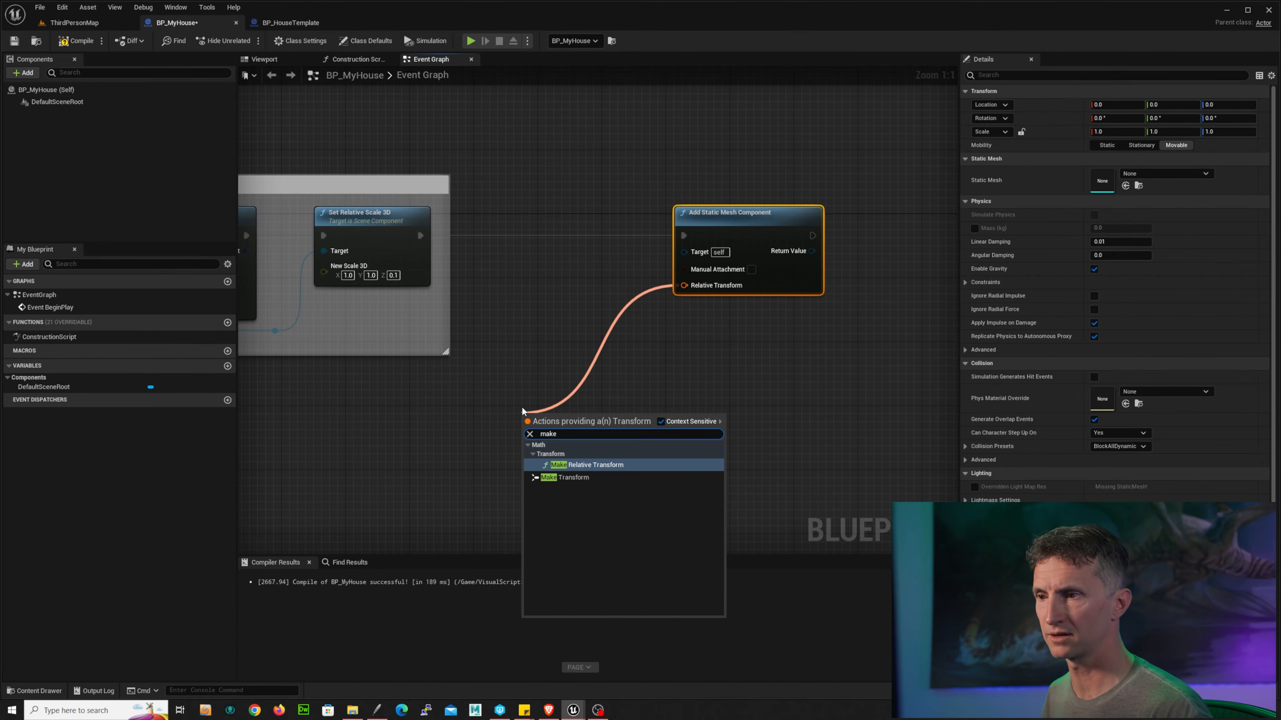
click(557, 476)
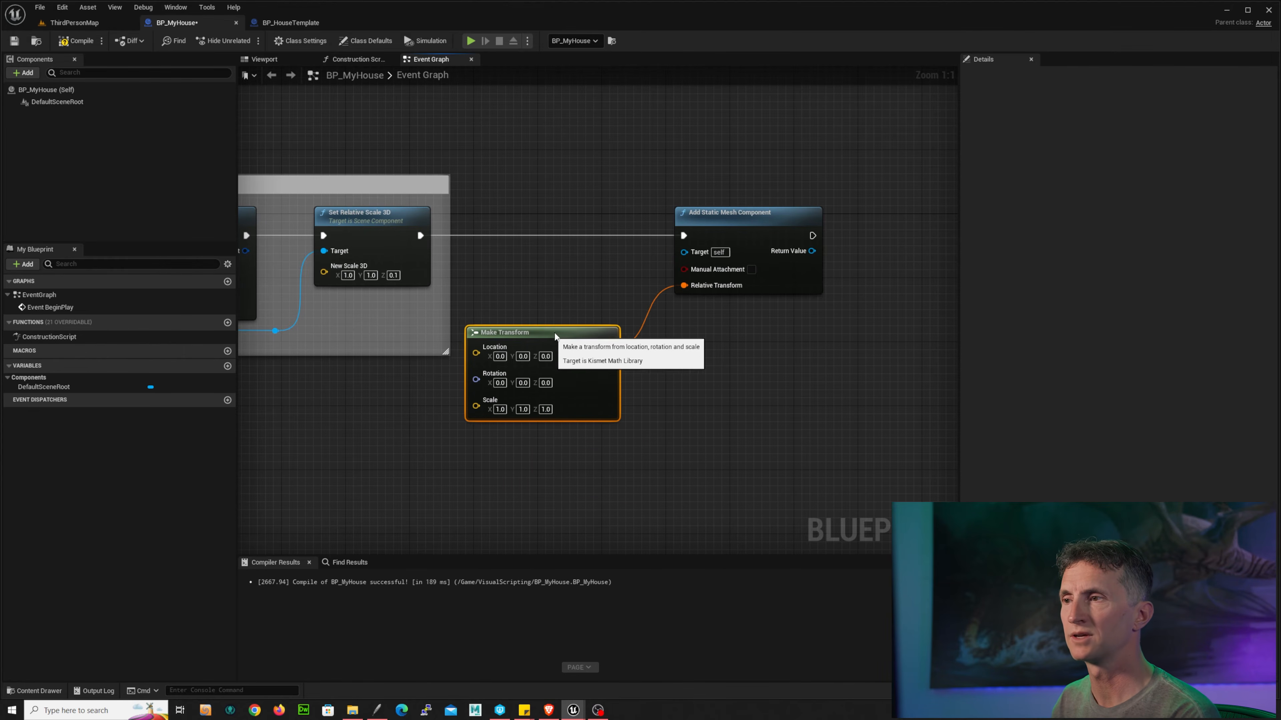
drag(555, 336, 579, 329)
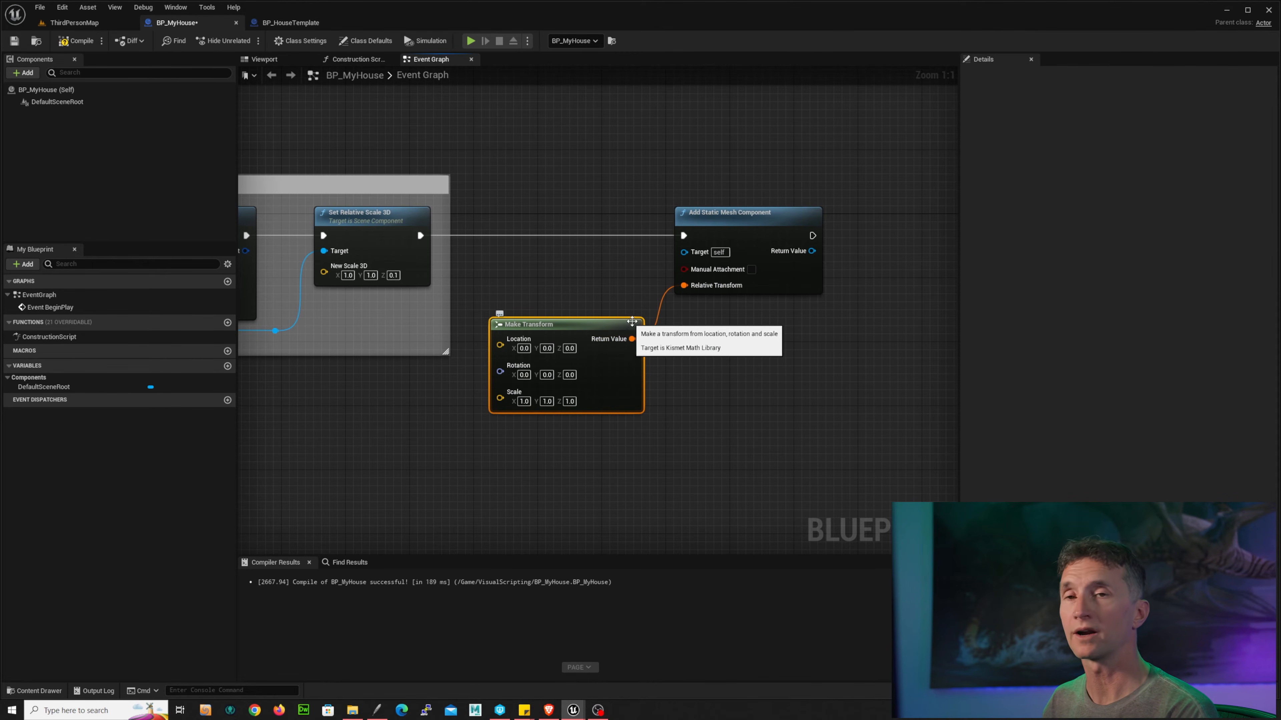
Step: Add a Set Static Mesh node connected to the new component's Return Value
right_drag(780, 359, 713, 351)
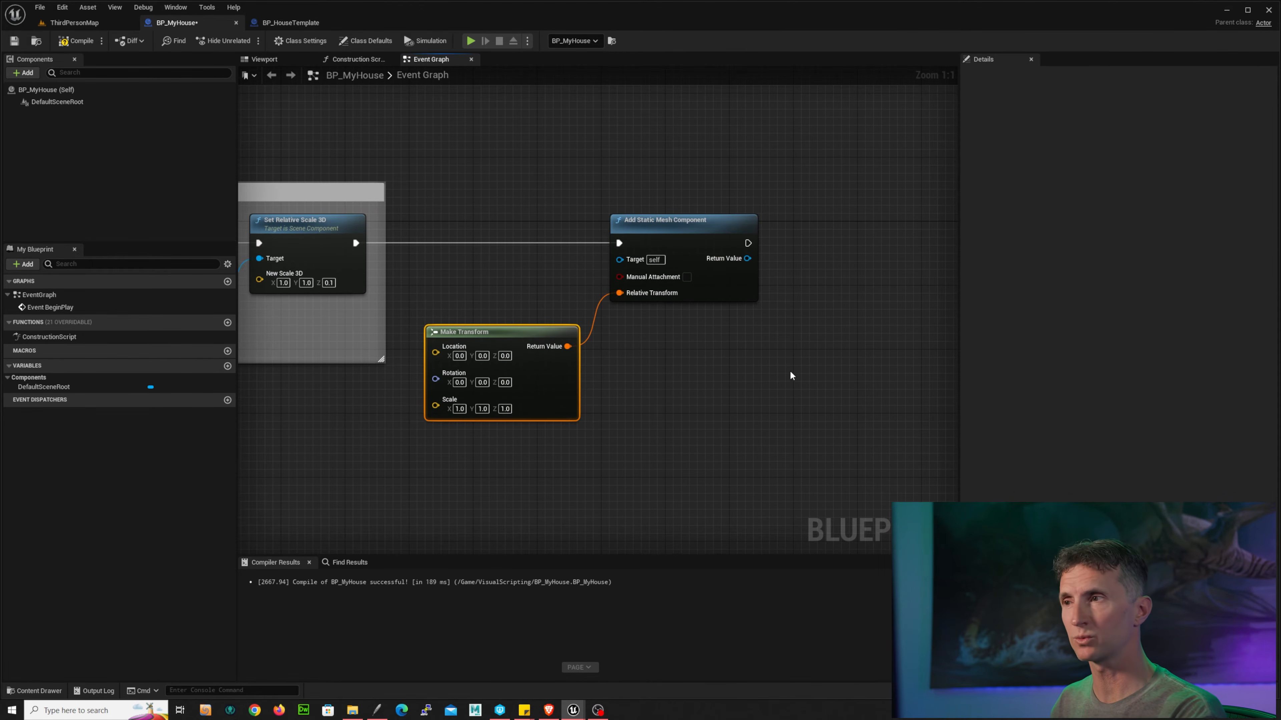
right_drag(789, 372, 685, 381)
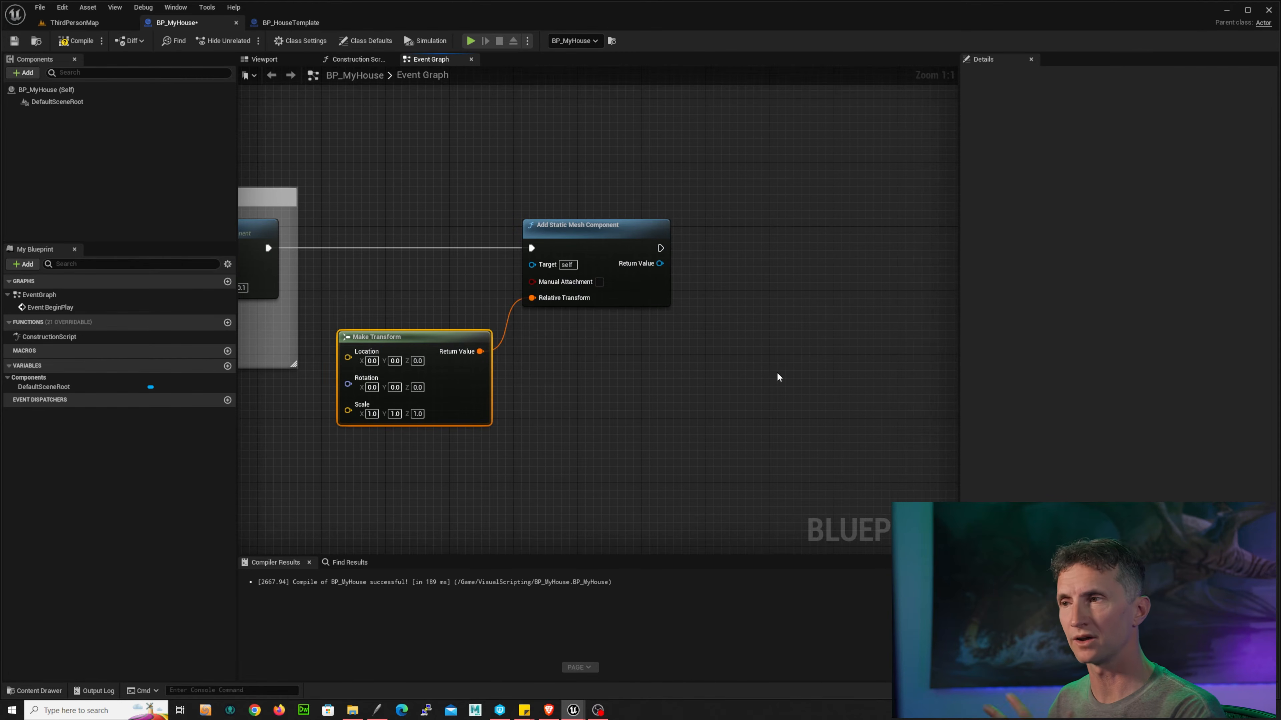
mouse_move(801, 334)
right_down()
mouse_move(775, 343)
mouse_move(829, 338)
mouse_move(803, 343)
right_up()
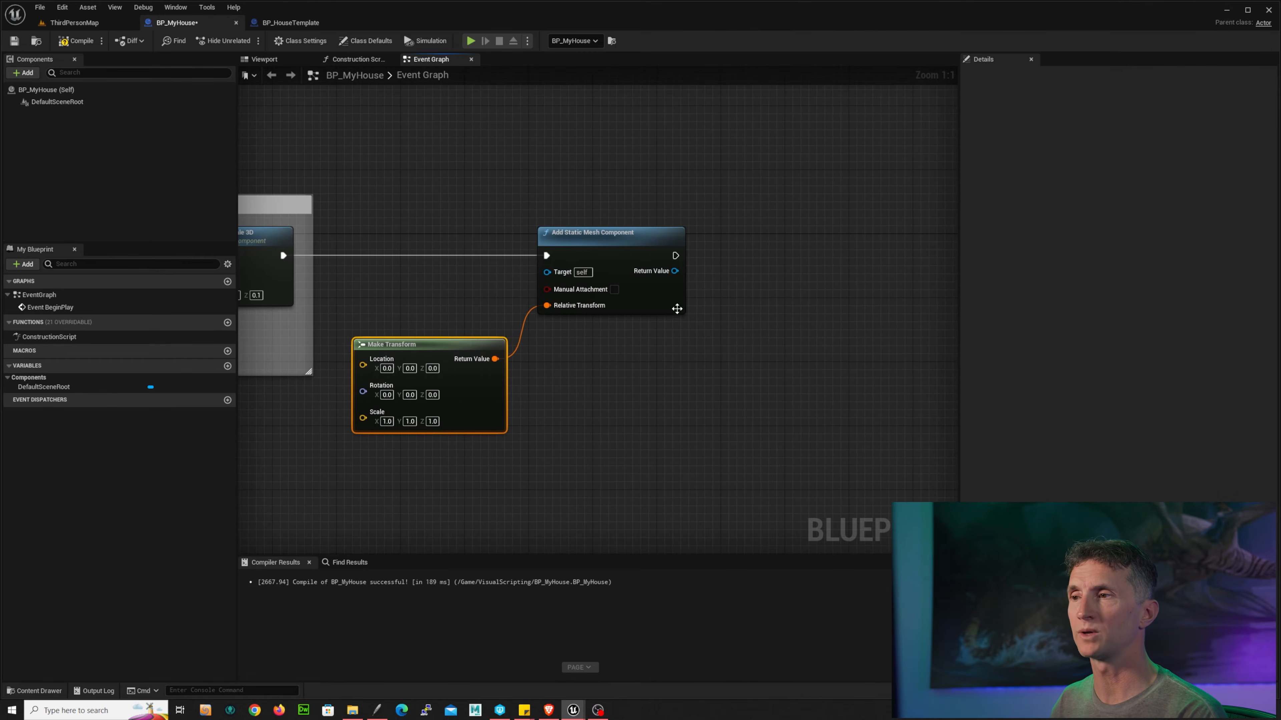
drag(676, 277, 762, 263)
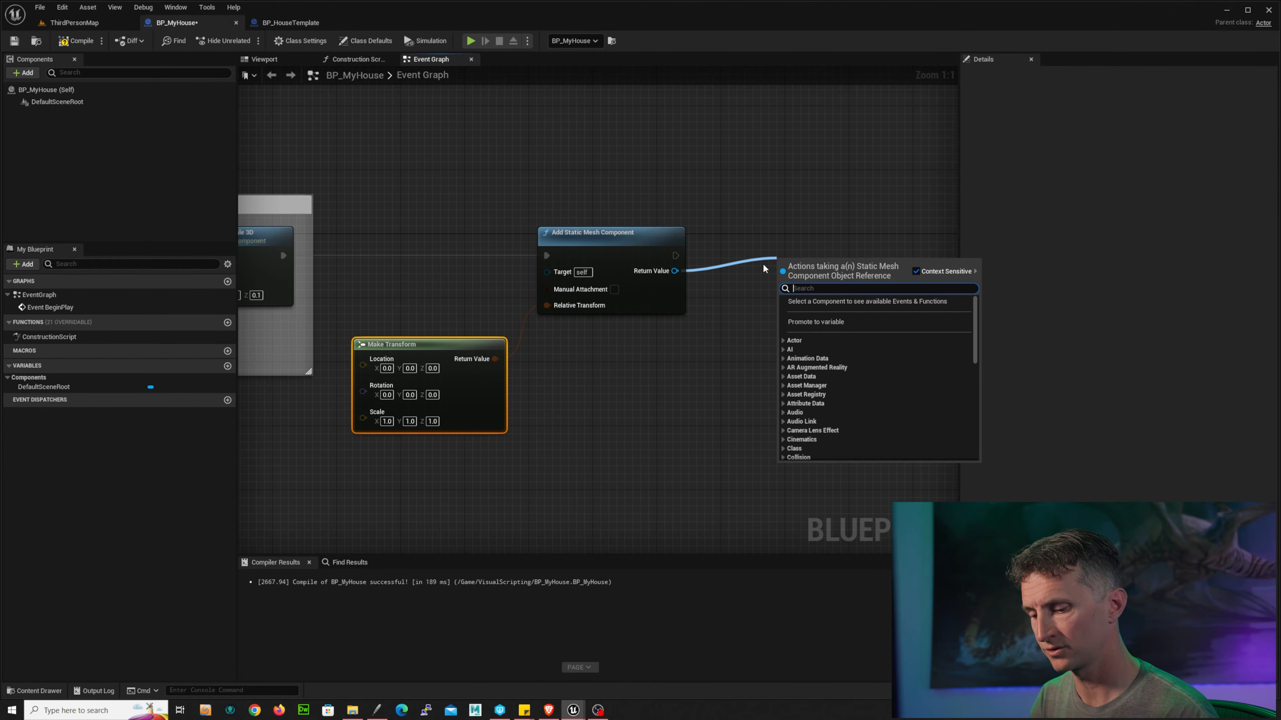
text(set setat)
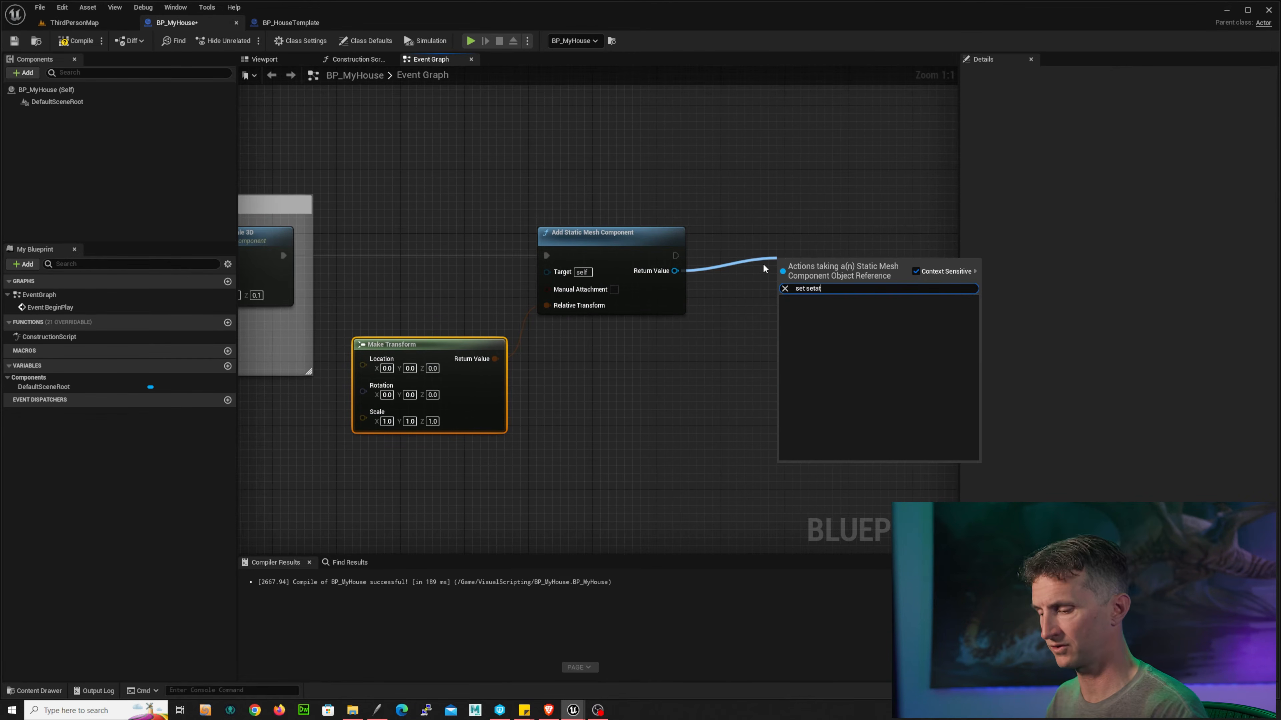
key(BackSpace)
key(BackSpace)
key(BackSpace)
key(BackSpace)
text(ta)
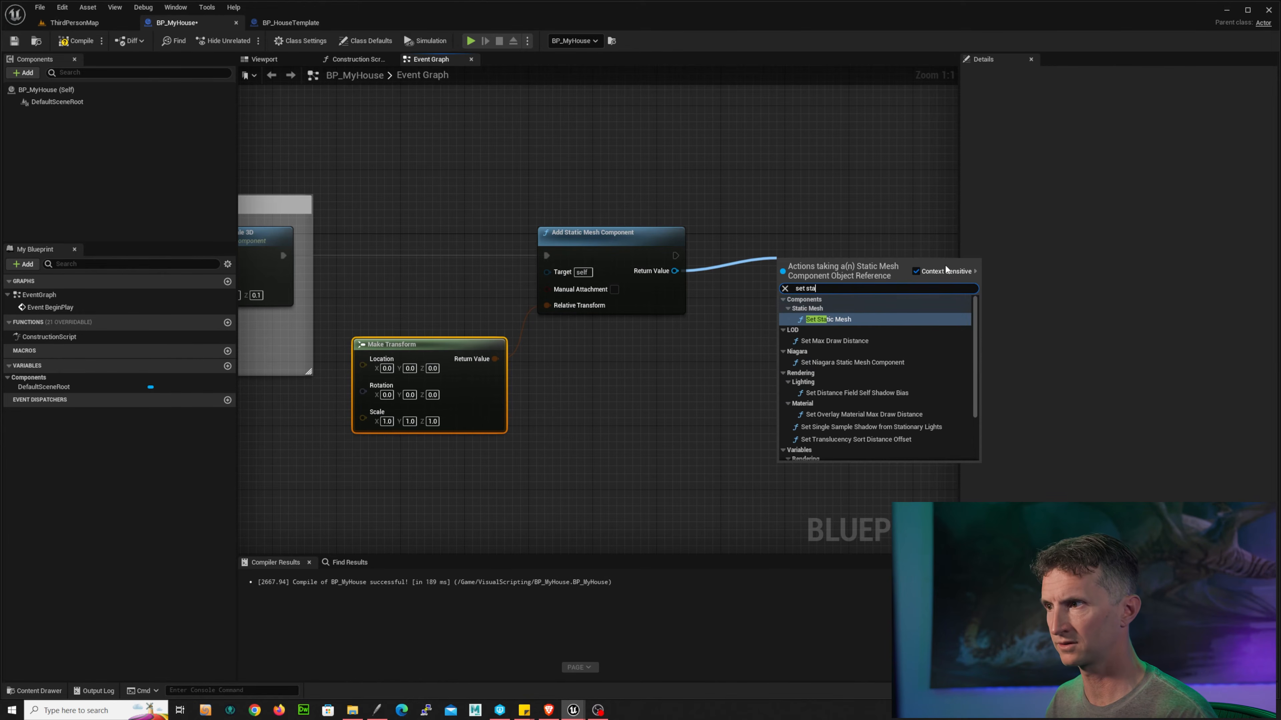
click(835, 322)
drag(835, 272, 805, 241)
Step: Set the new Set Static Mesh node's mesh to Cube, using the Cube asset selected in the content browser
right_drag(471, 209, 900, 248)
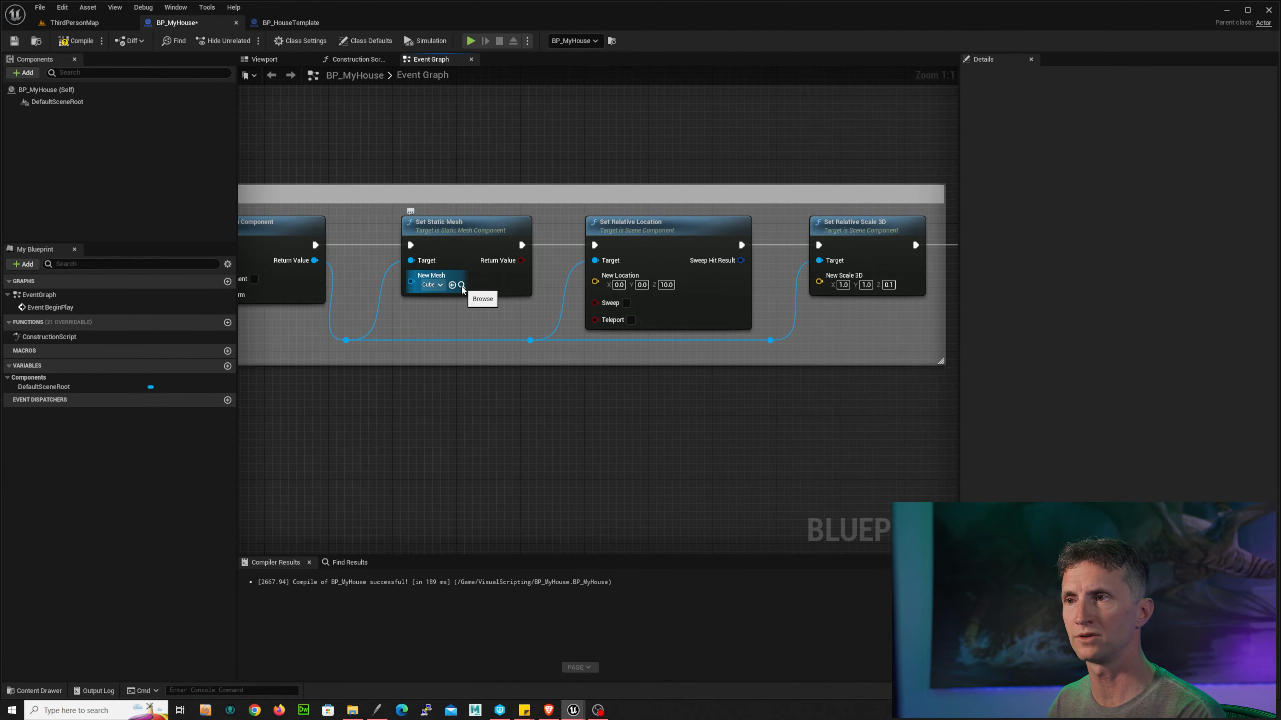
click(461, 286)
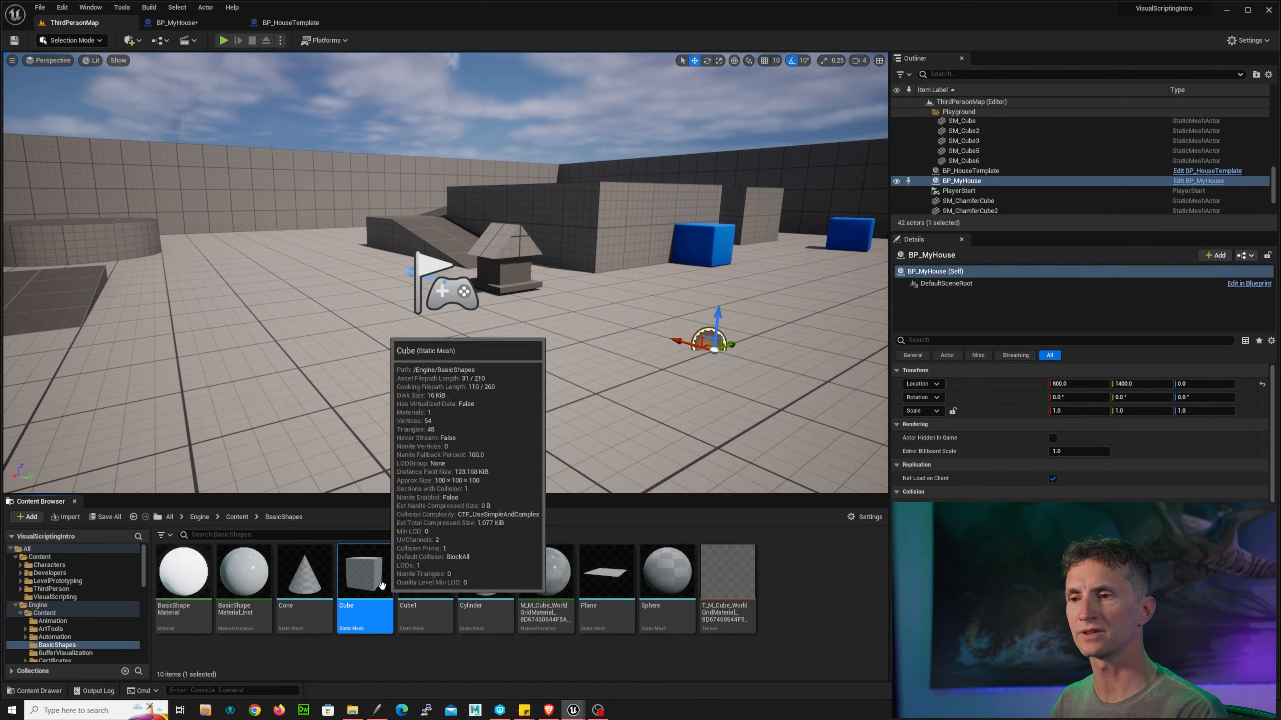
click(182, 21)
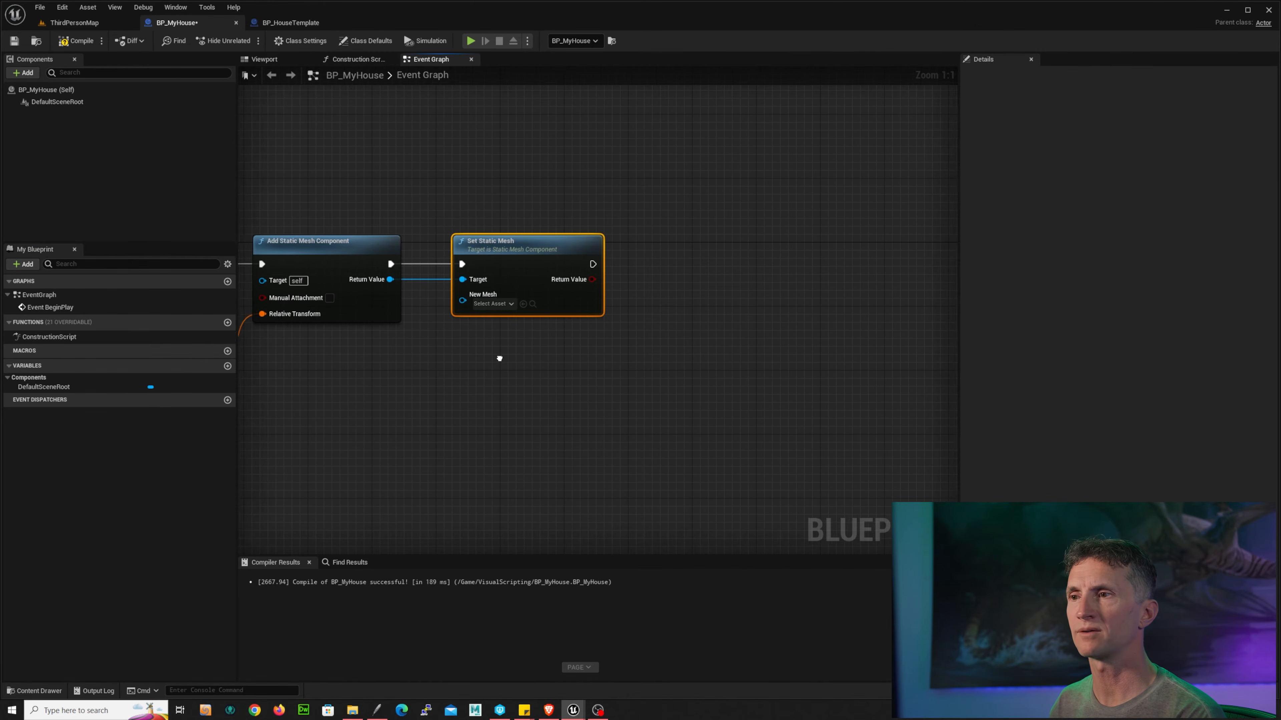
click(526, 302)
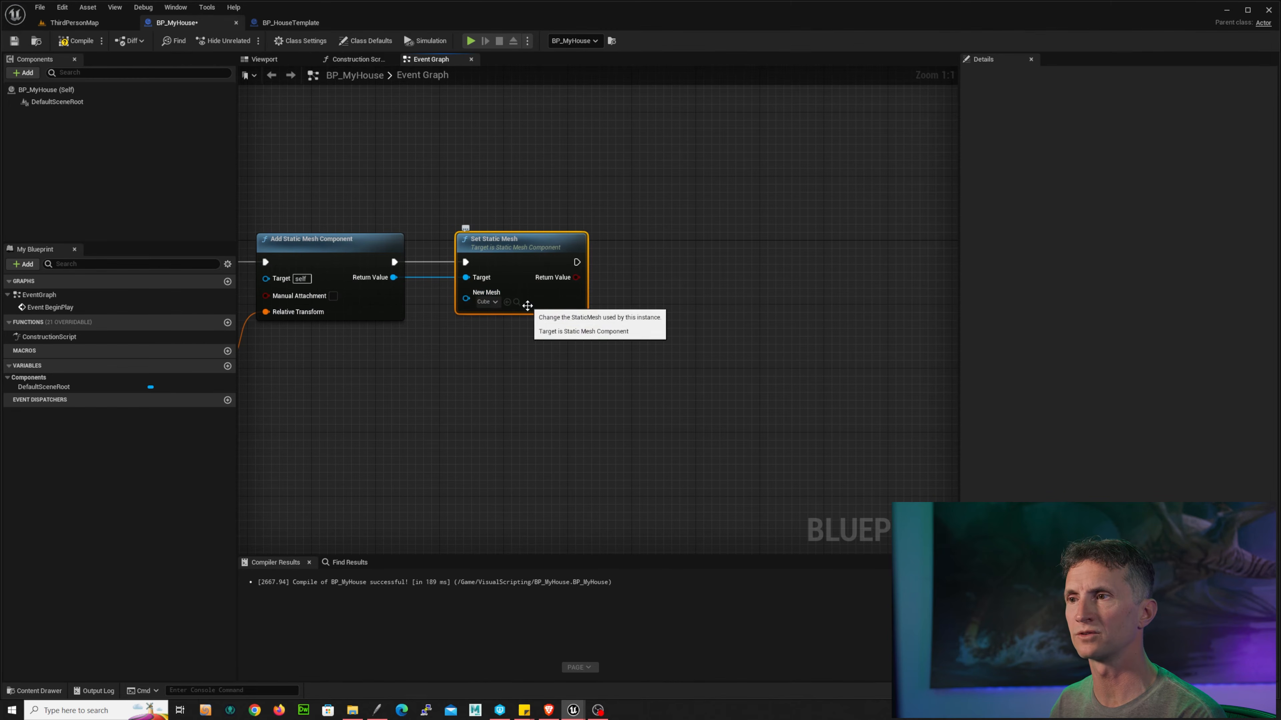
click(493, 304)
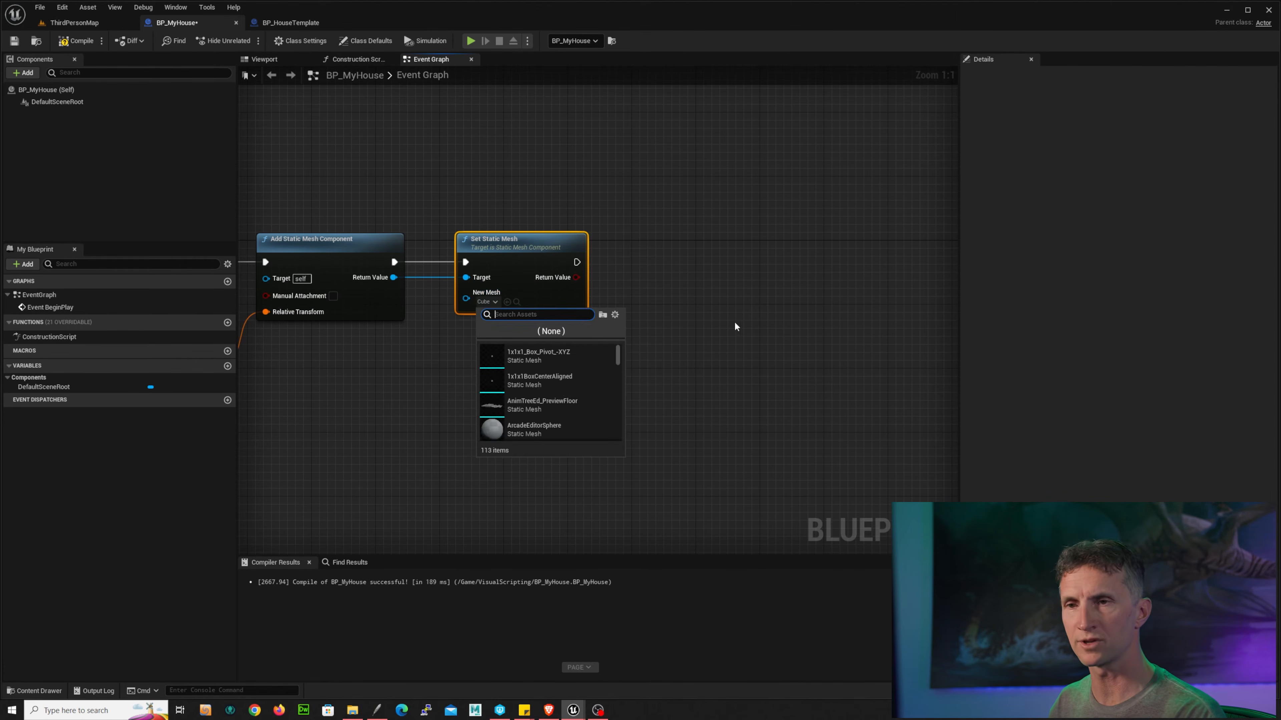
click(724, 325)
Step: Save the Blueprint, then play-test ThirdPersonMap and stop the session
right_drag(453, 373, 621, 357)
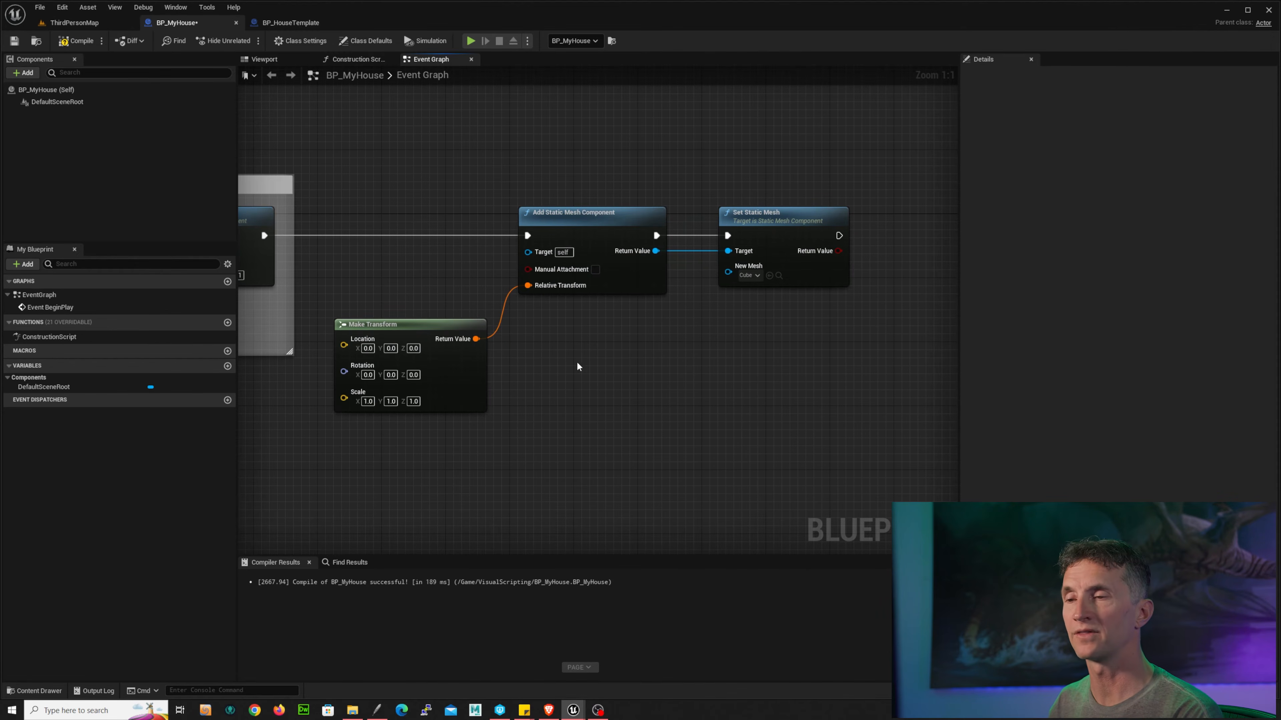
click(14, 41)
click(74, 23)
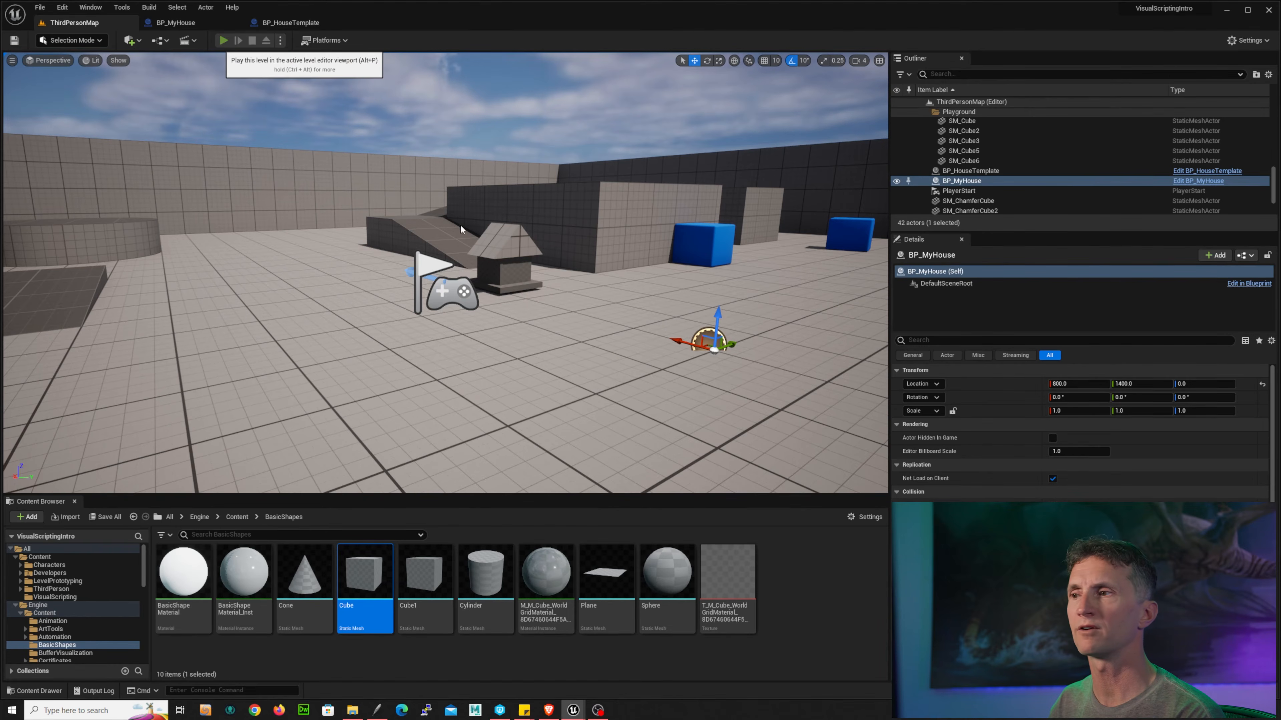
click(223, 40)
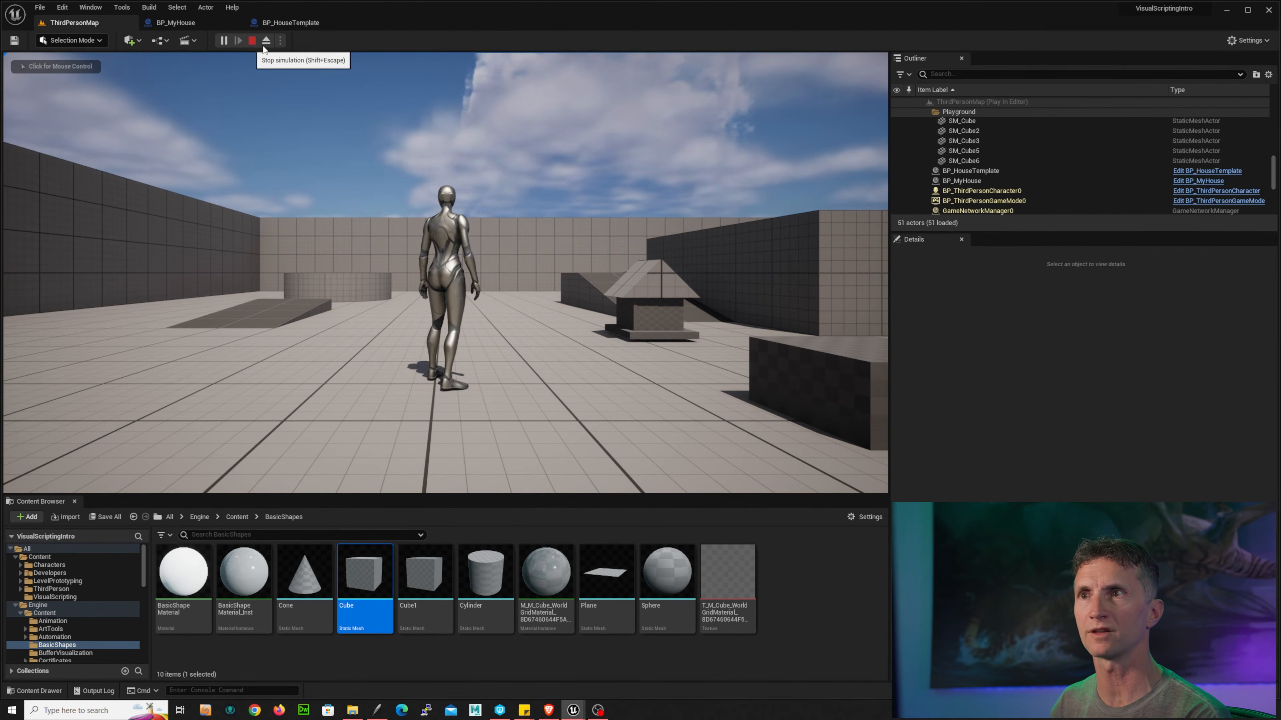
click(251, 40)
Step: Open BP_HouseTemplate and select its StaticMesh1 component to inspect its transform
click(287, 23)
click(66, 125)
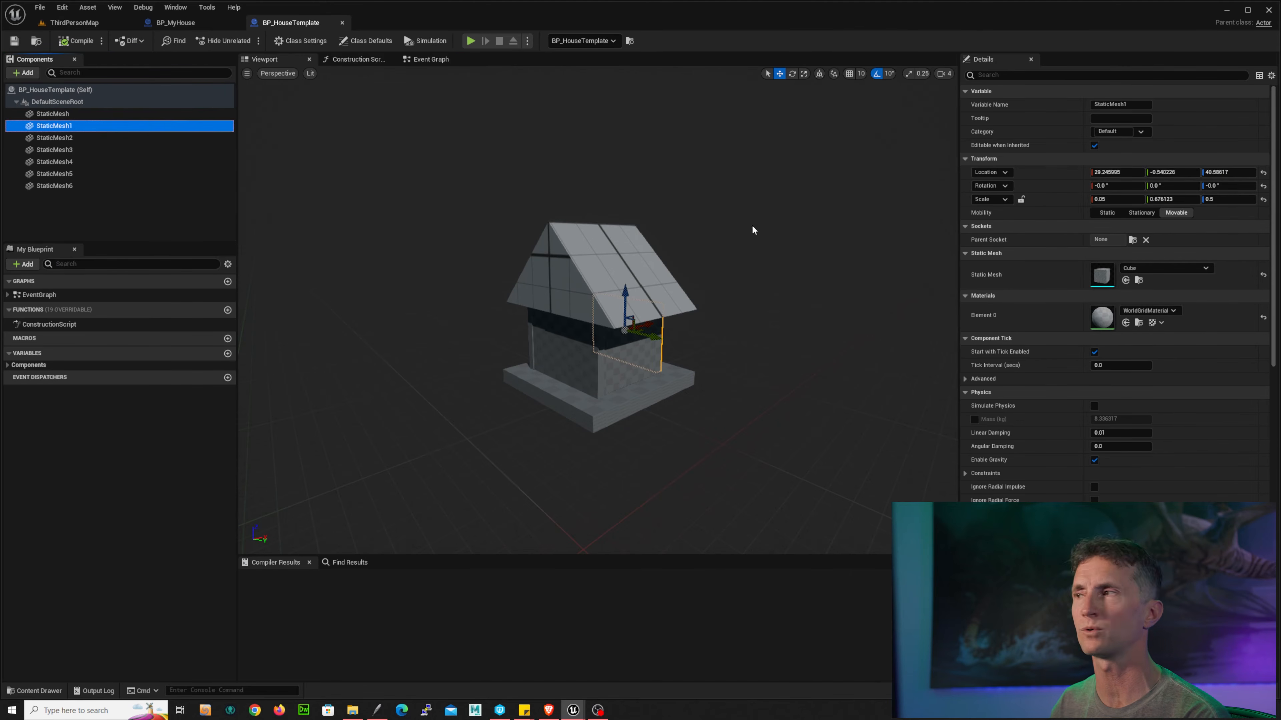
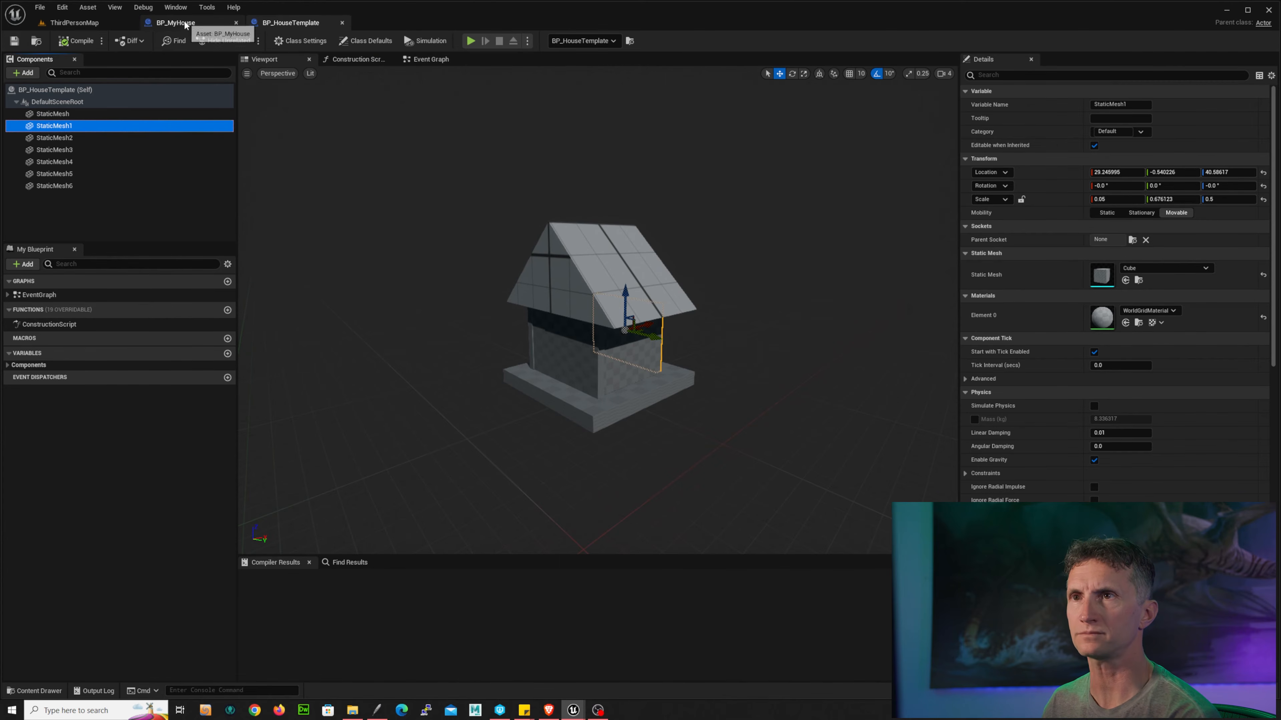
Step: Set the Make Transform node's scale to X 0.05, Y 0.676 and Z 0.5
click(174, 22)
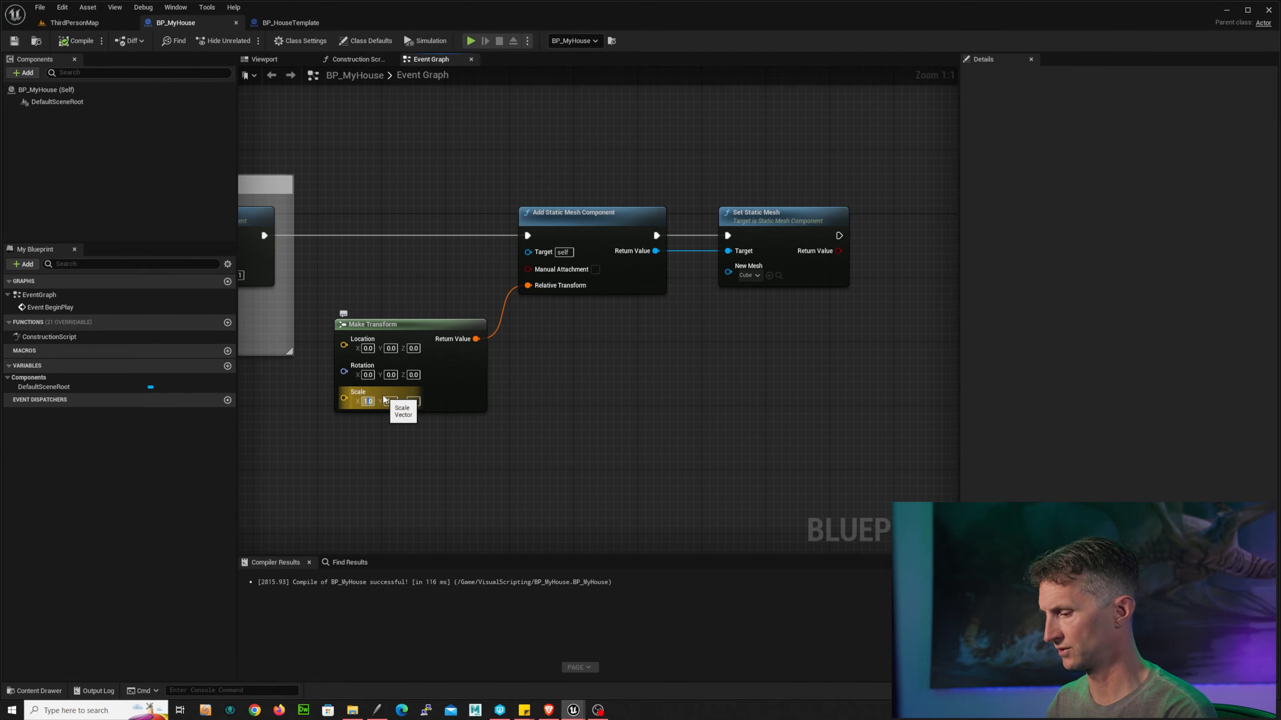
click(367, 402)
text(.05)
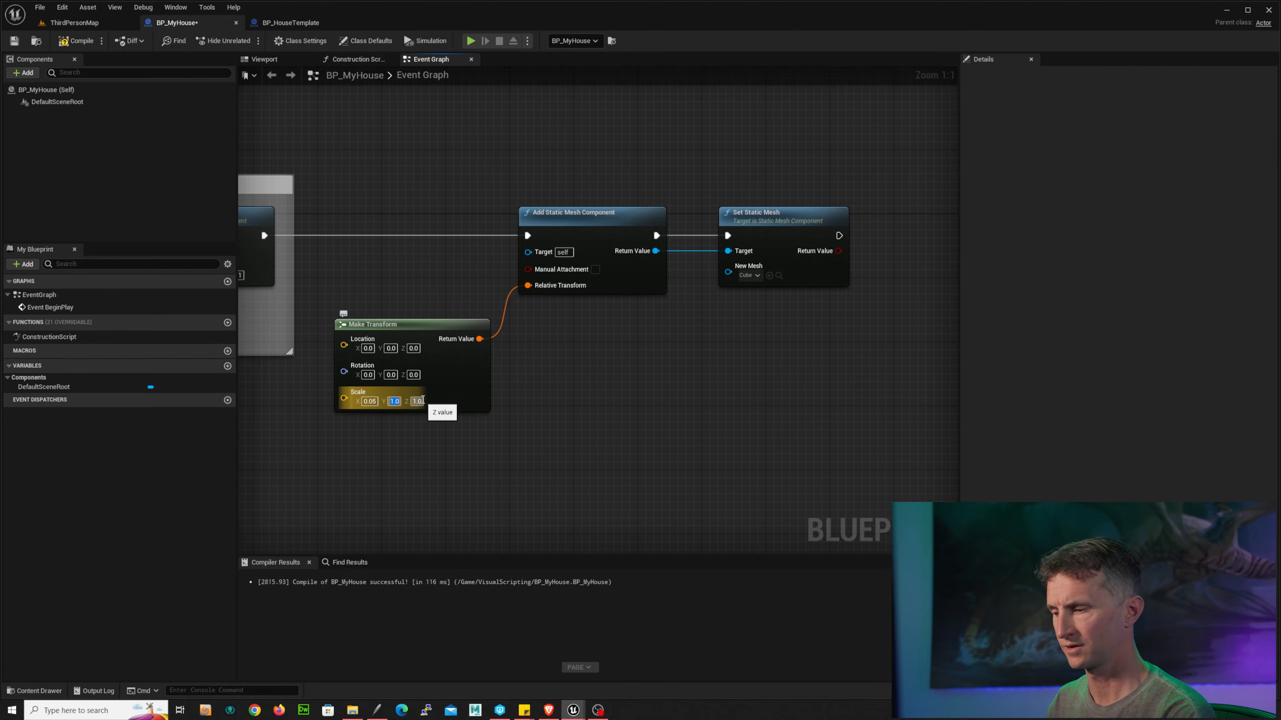
key(Tab)
text(.676)
key(Tab)
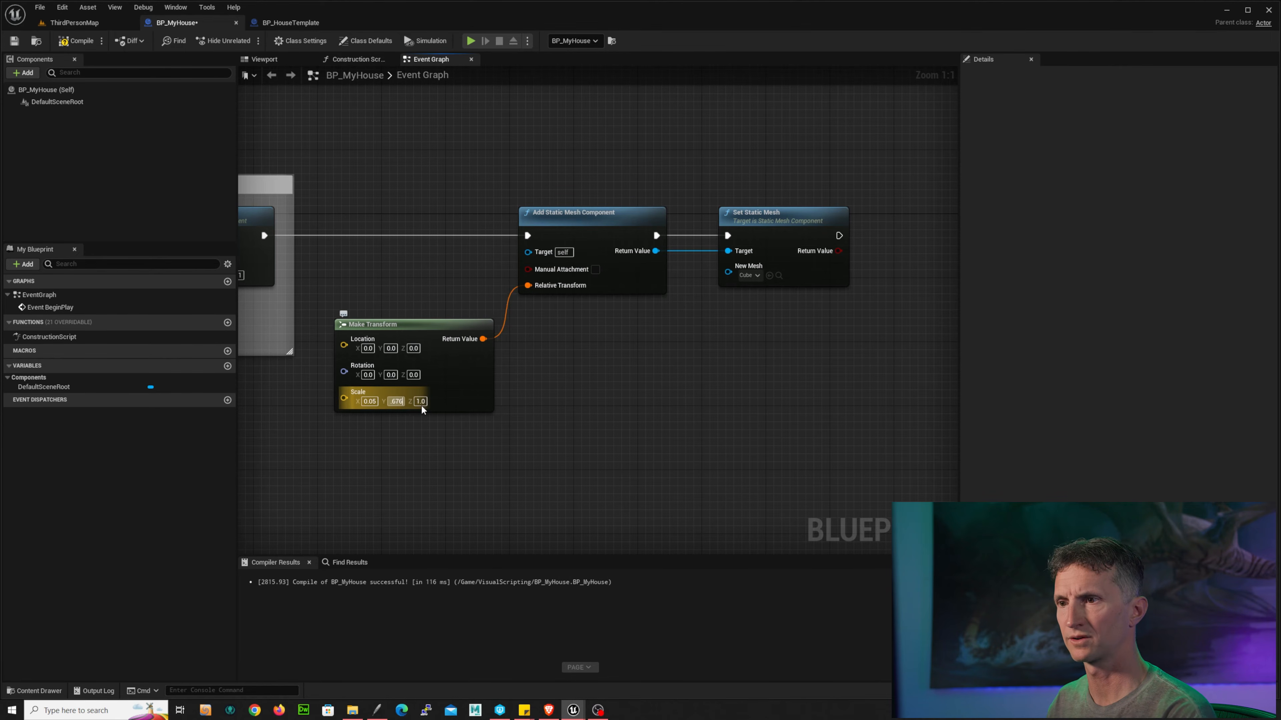
text(0.5)
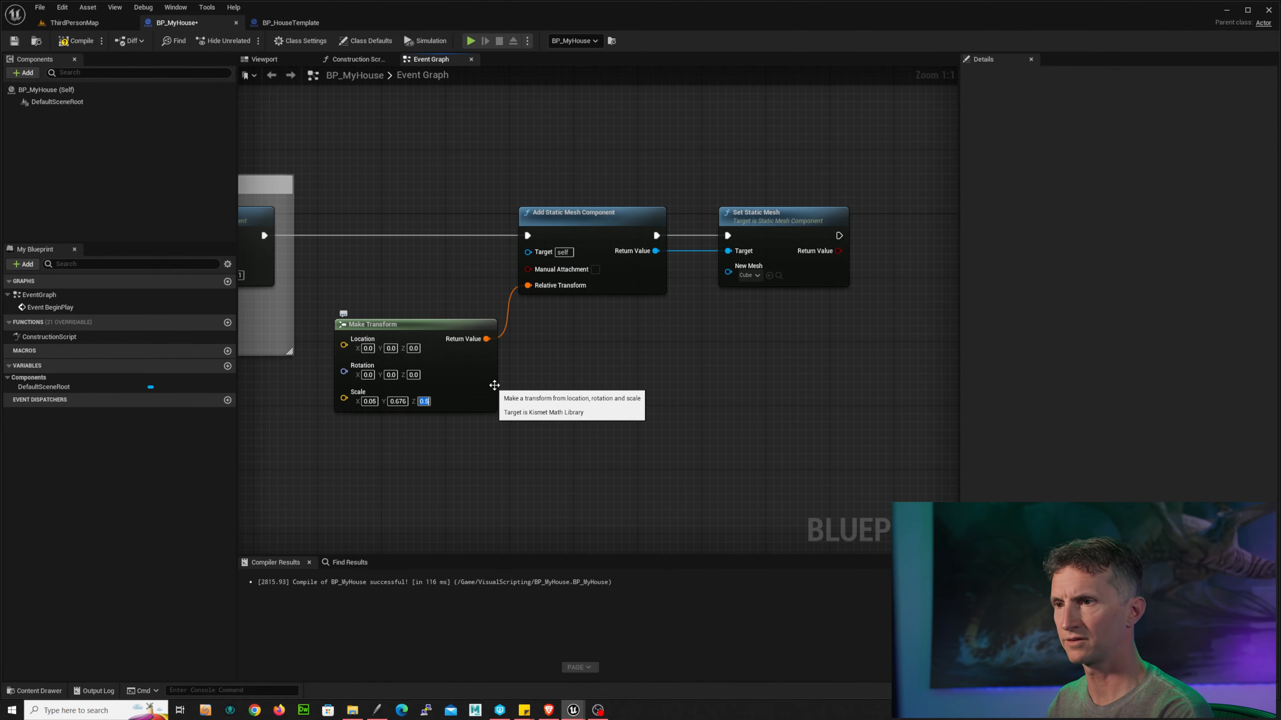
Step: Play-test ThirdPersonMap to check the scaled wall, then stop the session
click(75, 22)
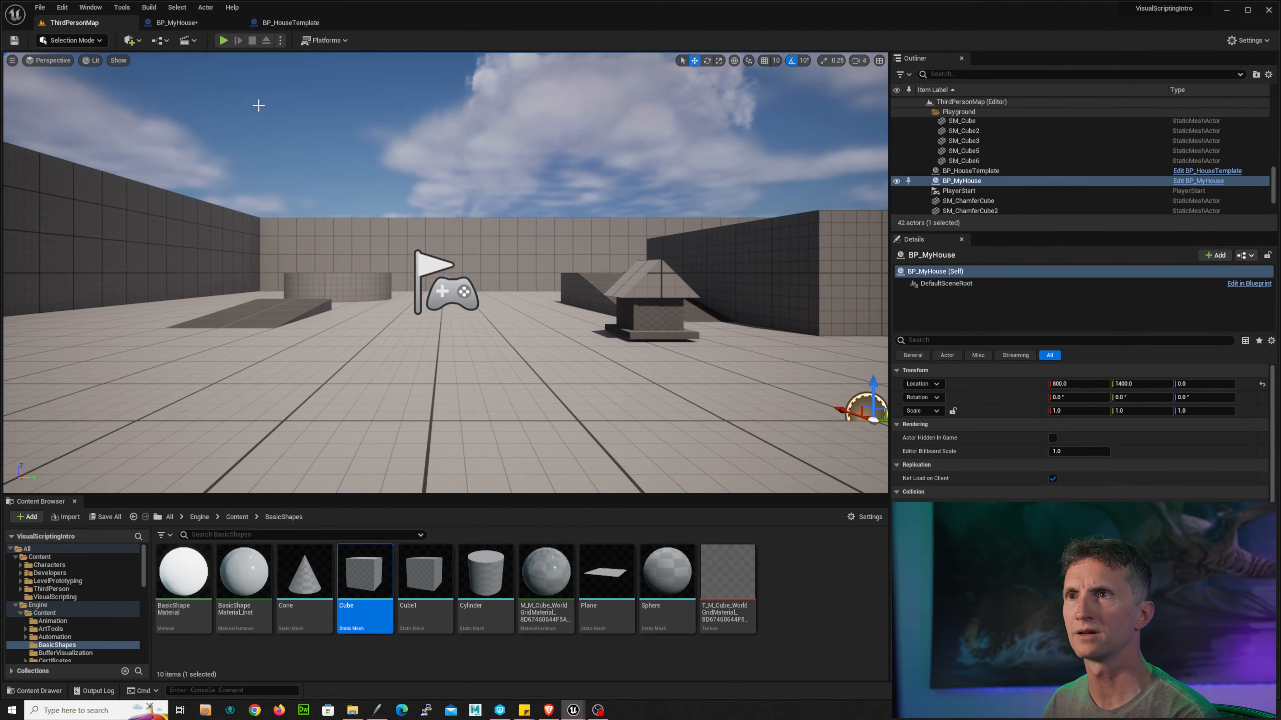
click(223, 39)
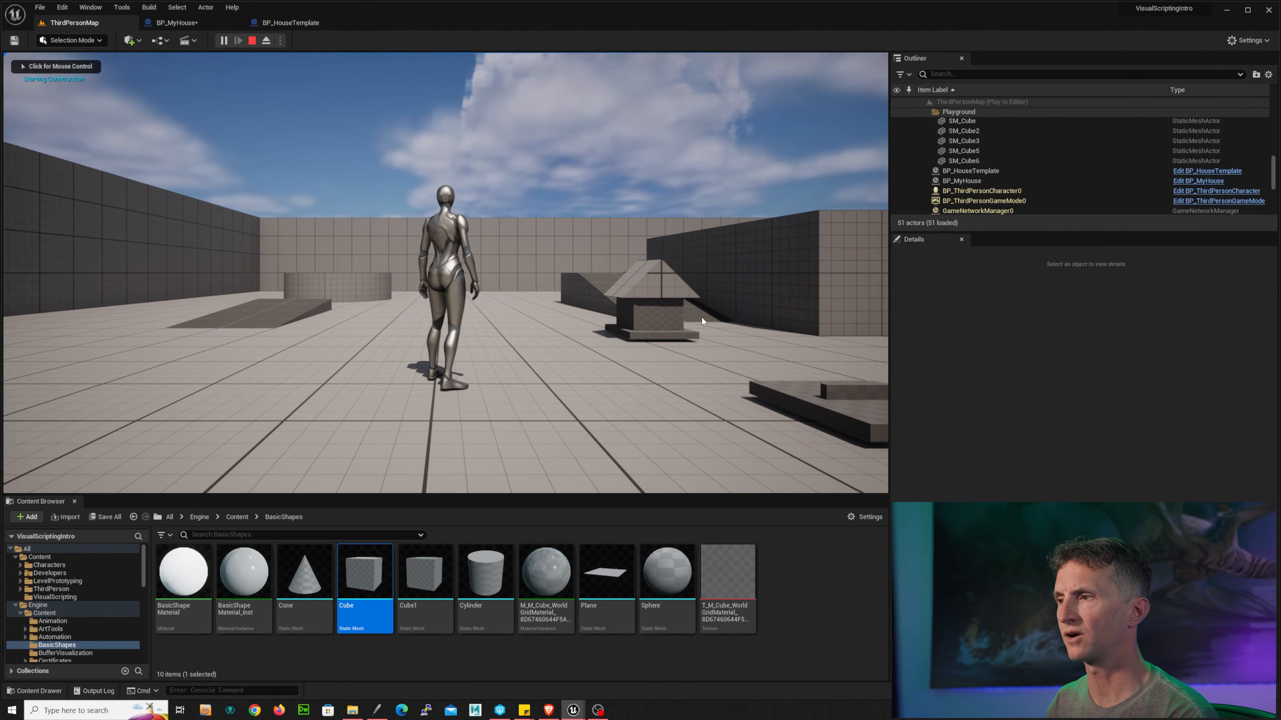
click(703, 321)
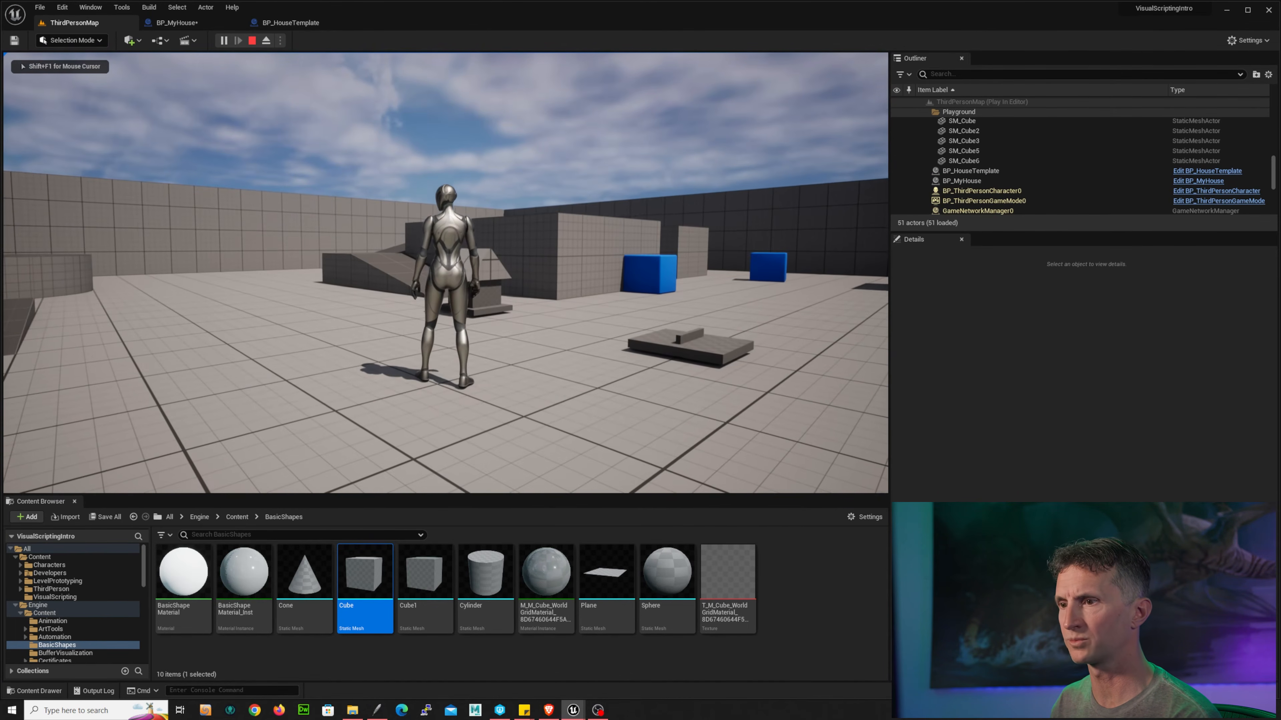
key(Escape)
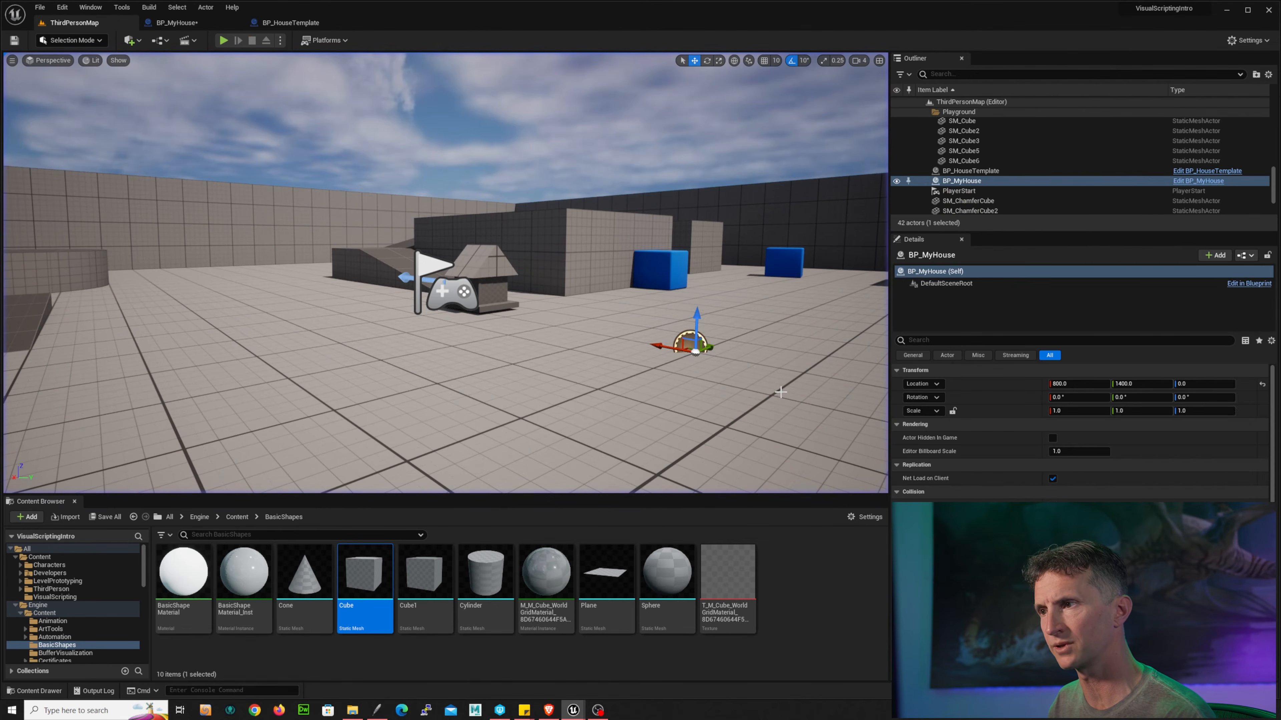
Step: Set the Make Transform location to X 29.25, Y 0.5, Z 40, matching BP_HouseTemplate's StaticMesh1
key(ctrl+Tab)
click(290, 23)
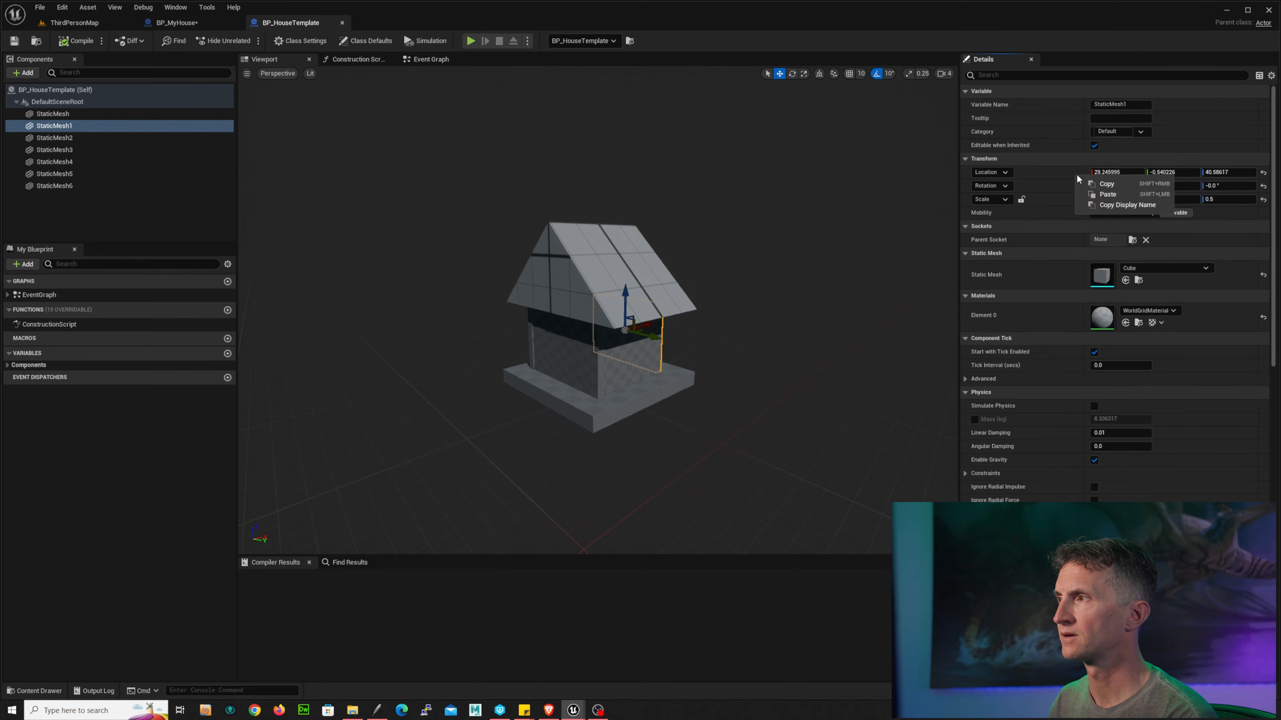
click(195, 28)
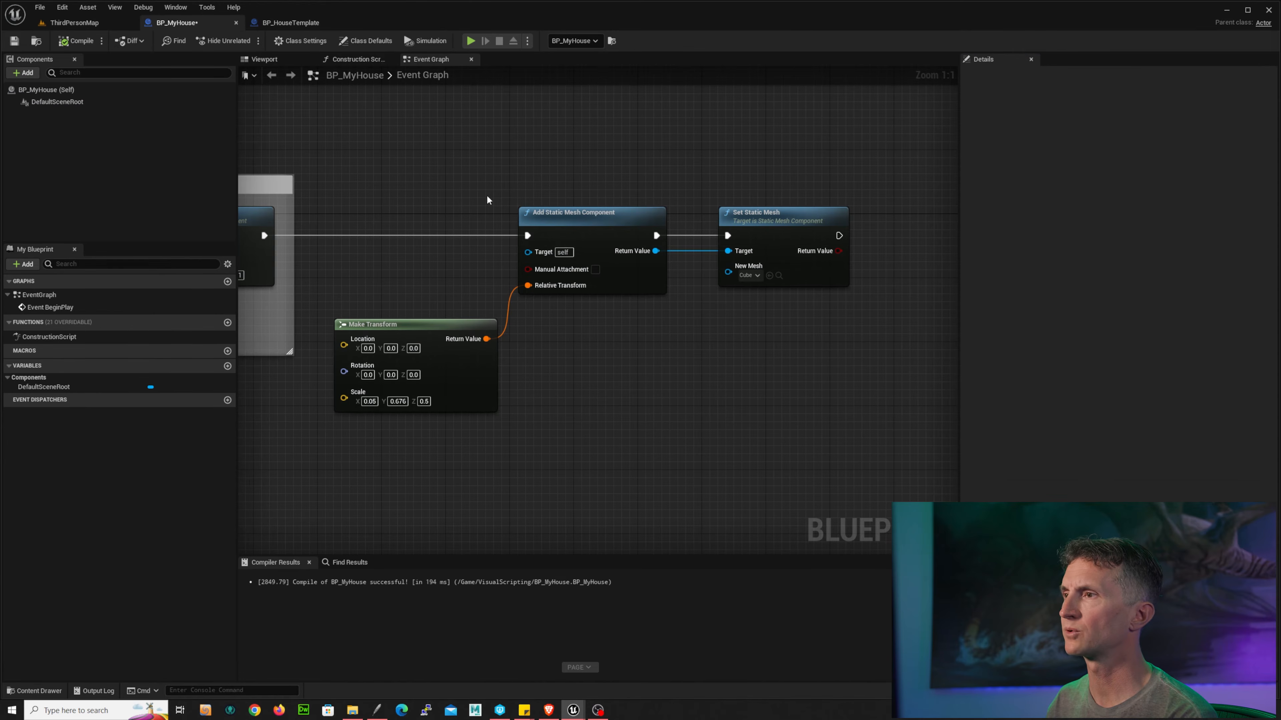
click(372, 348)
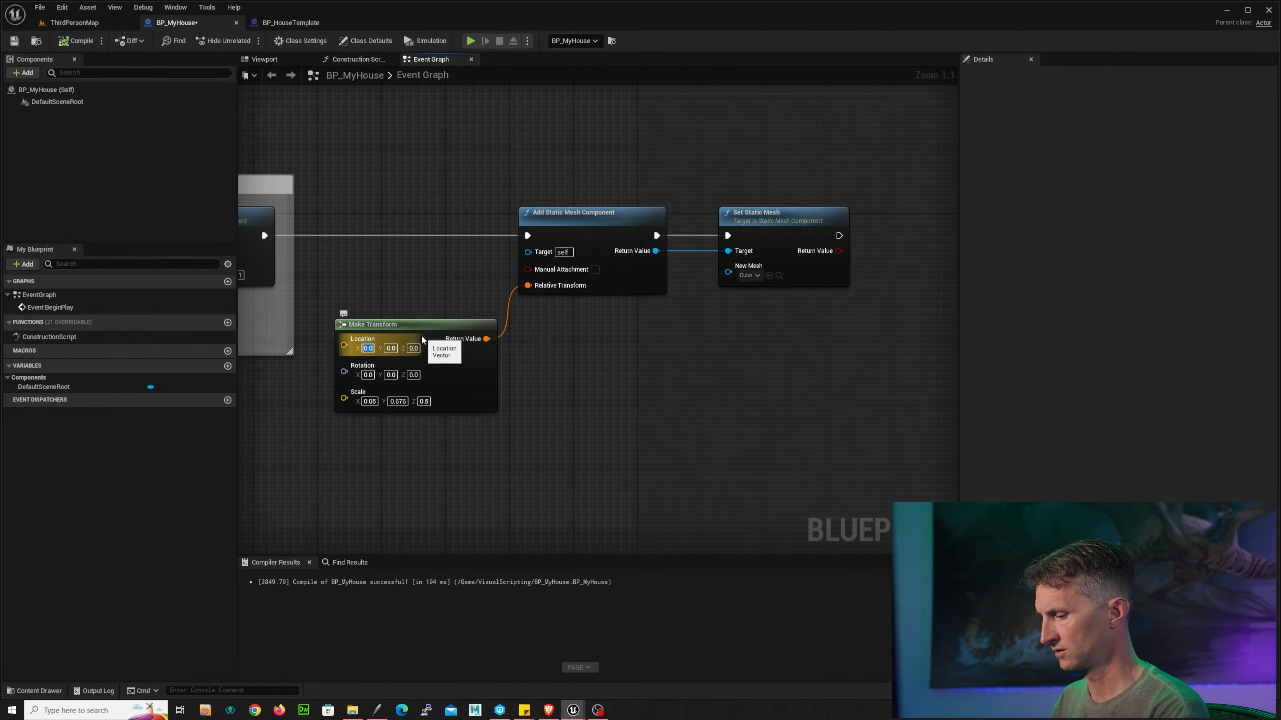
text(29.25)
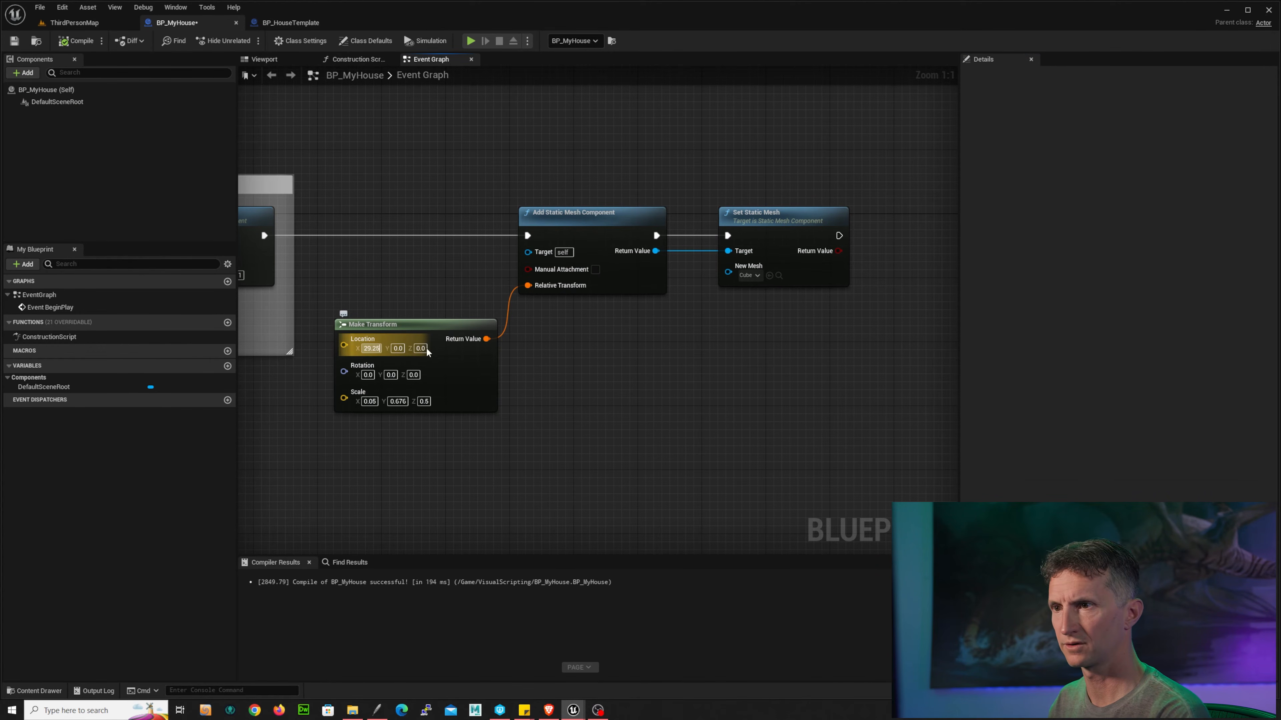
click(422, 348)
text(40)
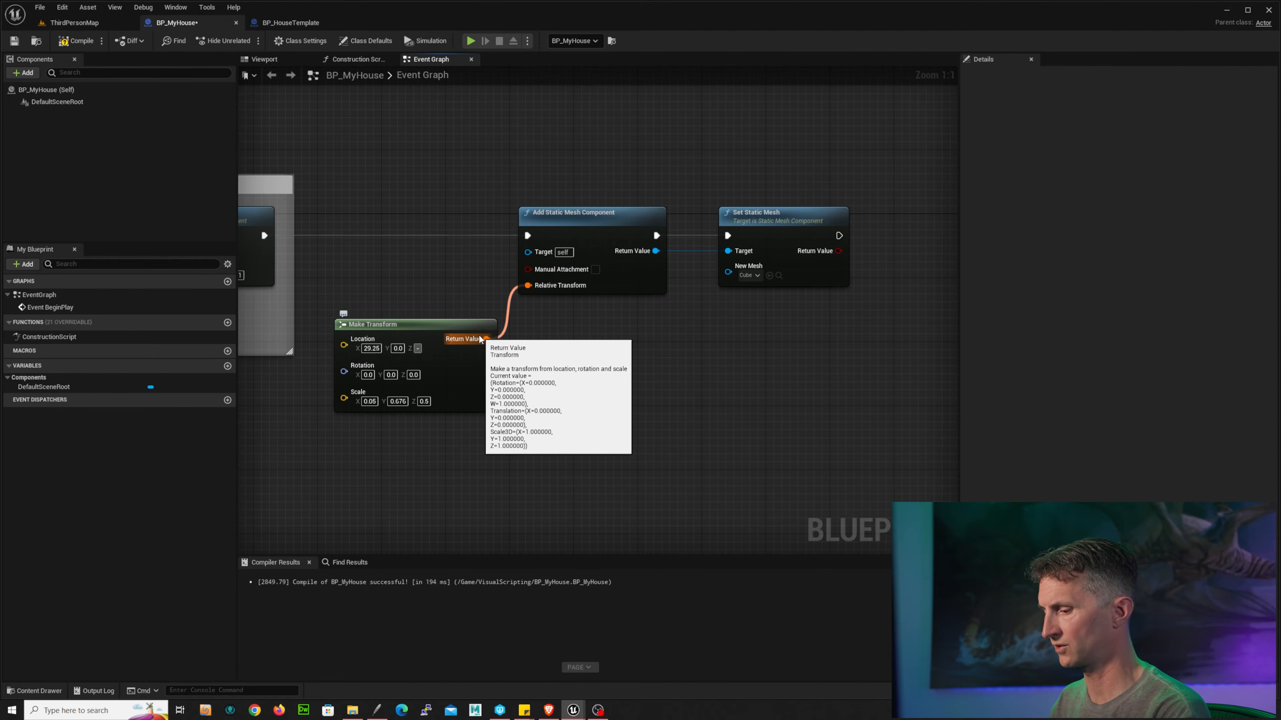
key(Return)
click(290, 23)
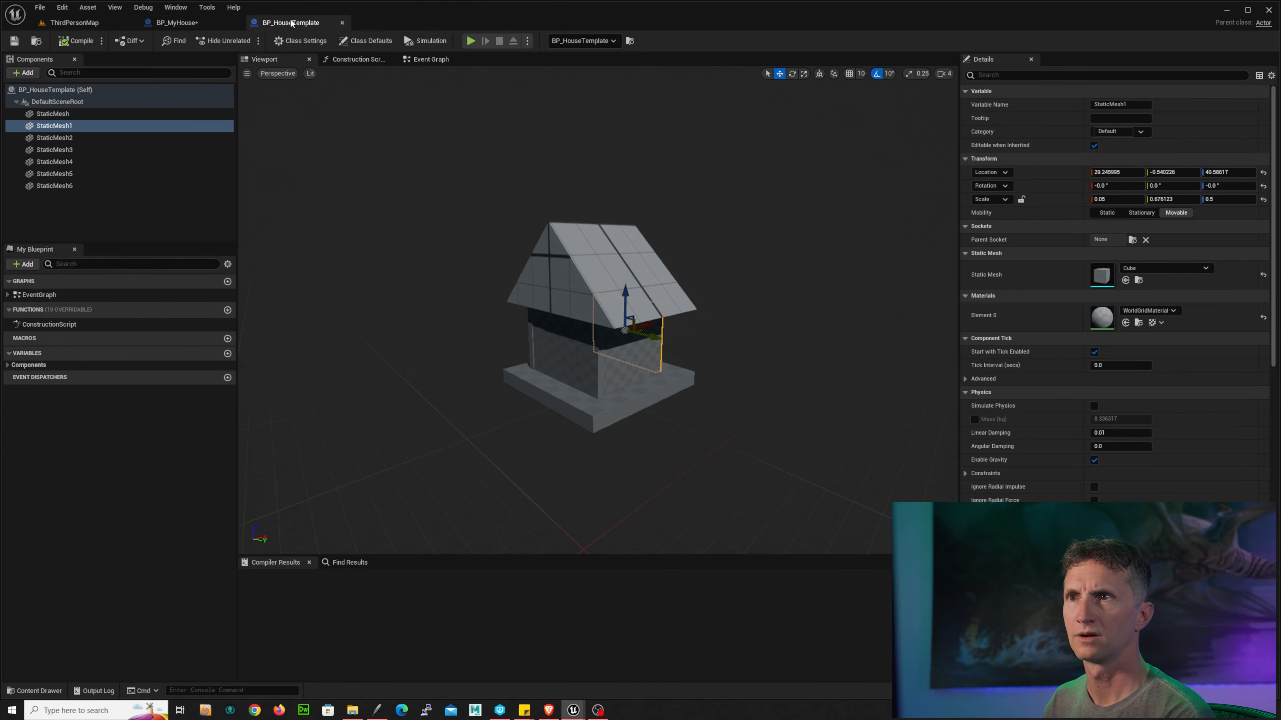
click(200, 24)
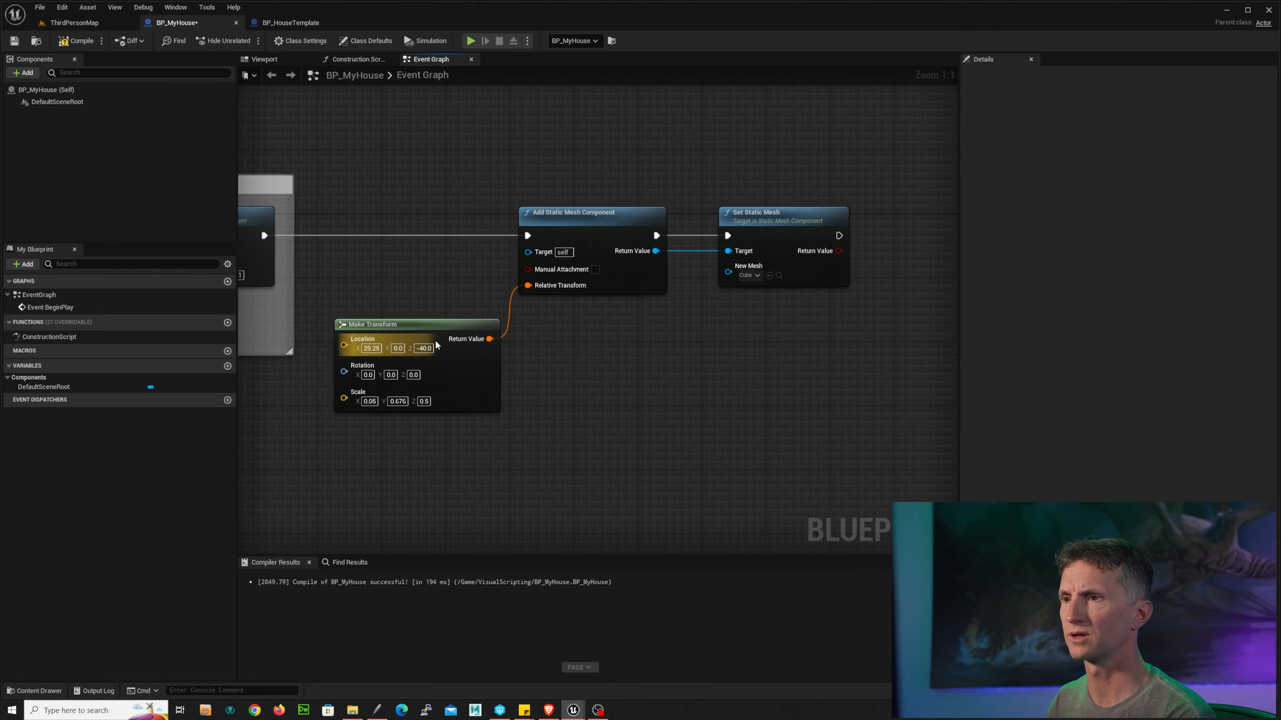
text(40)
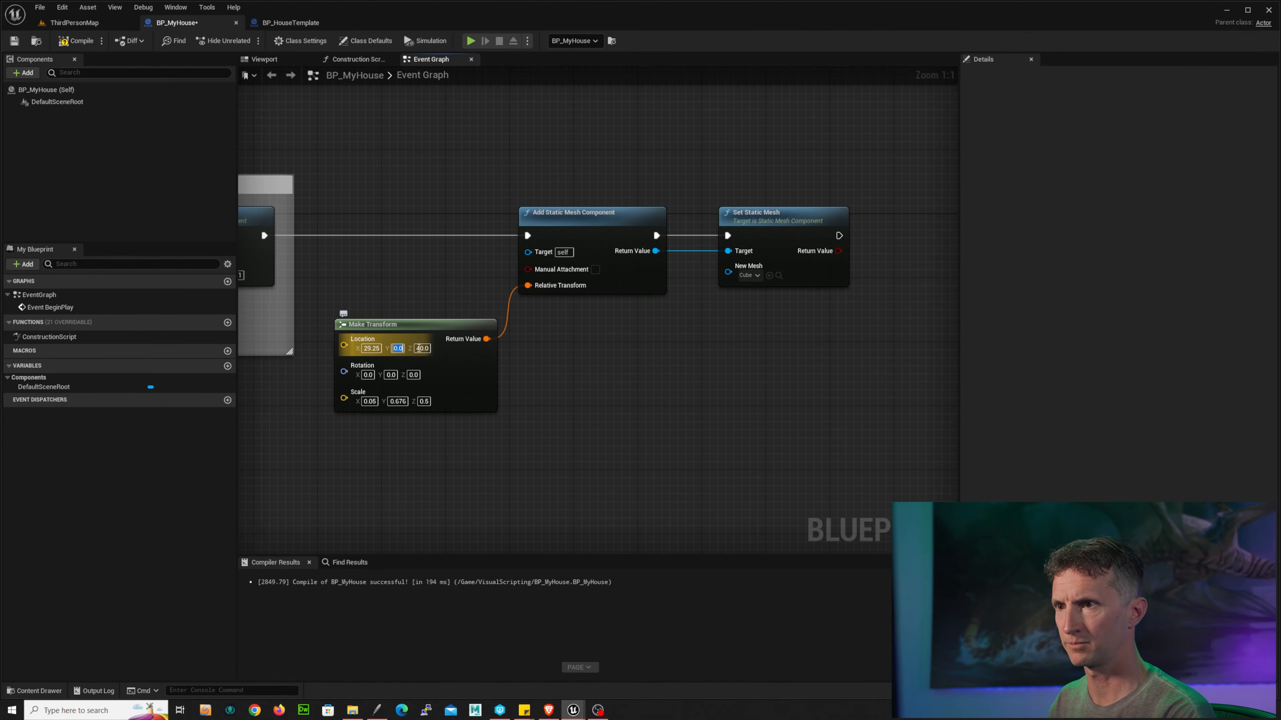
text(0.5)
key(Return)
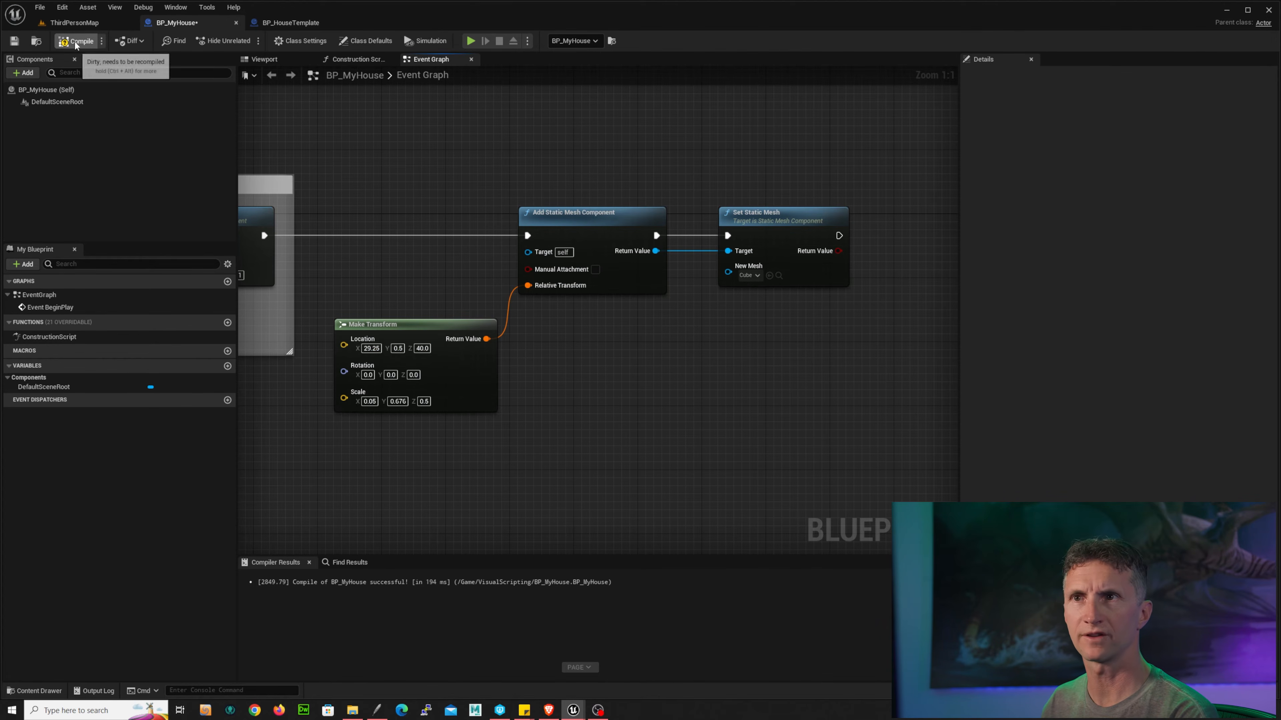
Step: Compile BP_MyHouse, play-test the level, stop it and return to the Blueprint
click(91, 25)
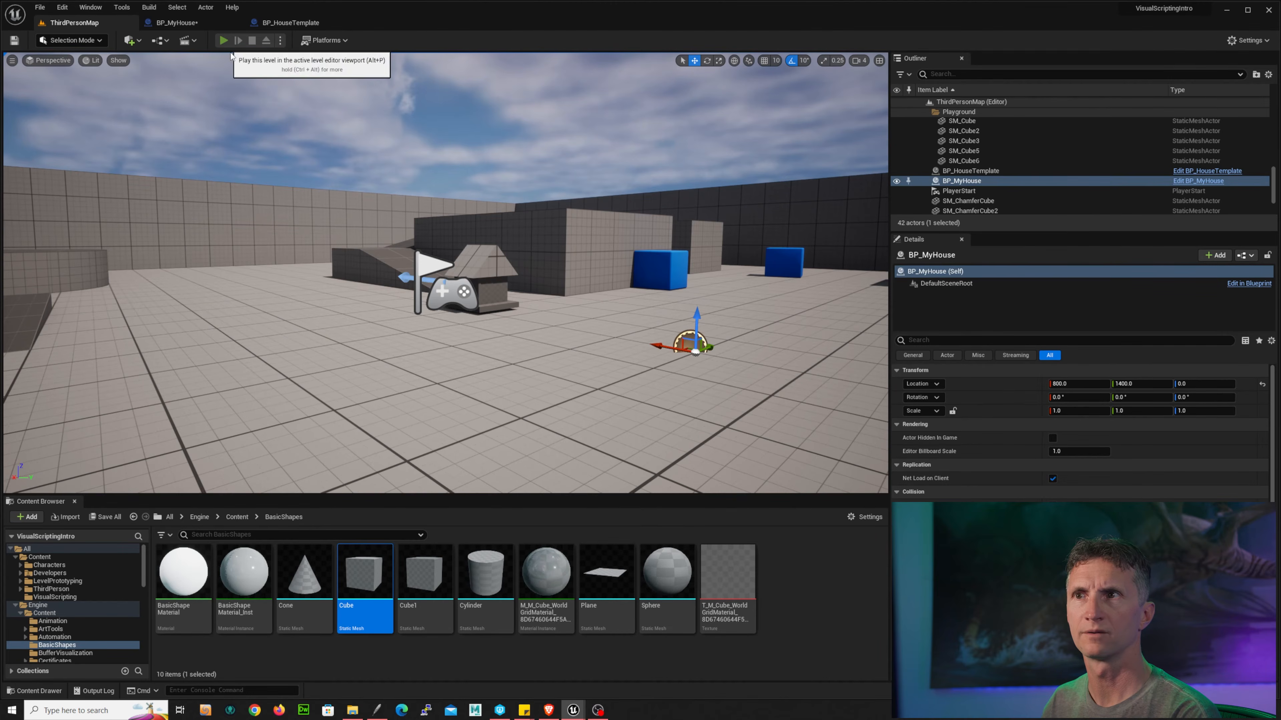
click(222, 41)
click(440, 165)
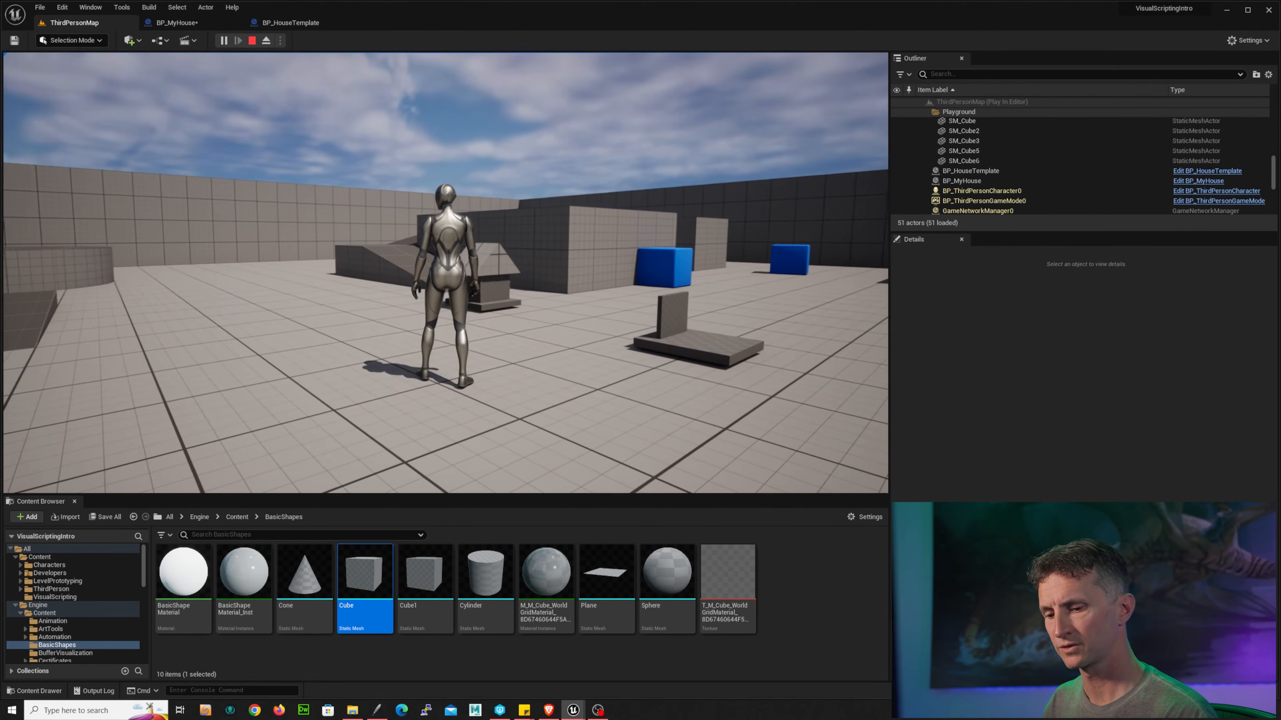
key(Escape)
key(ctrl+Tab)
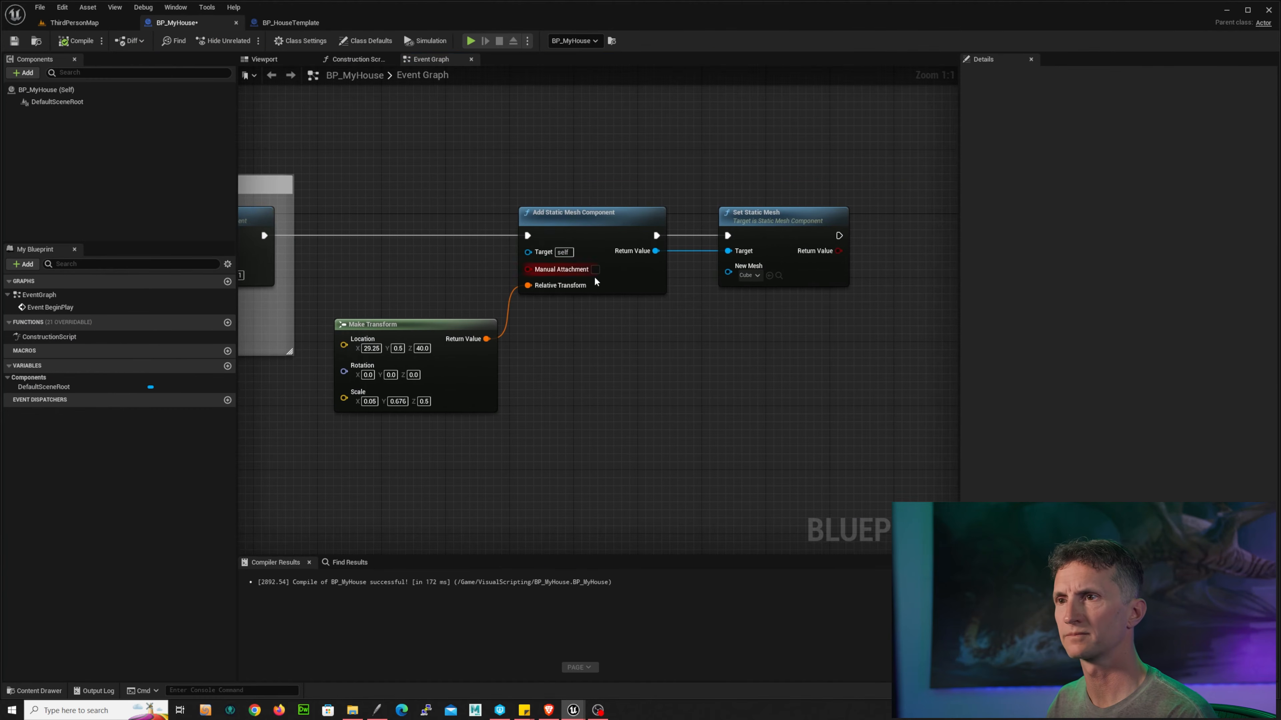
Step: Wrap the Add Static Mesh Component, Set Static Mesh and Make Transform nodes in a comment named Wall1
scroll(573, 265, down, 3)
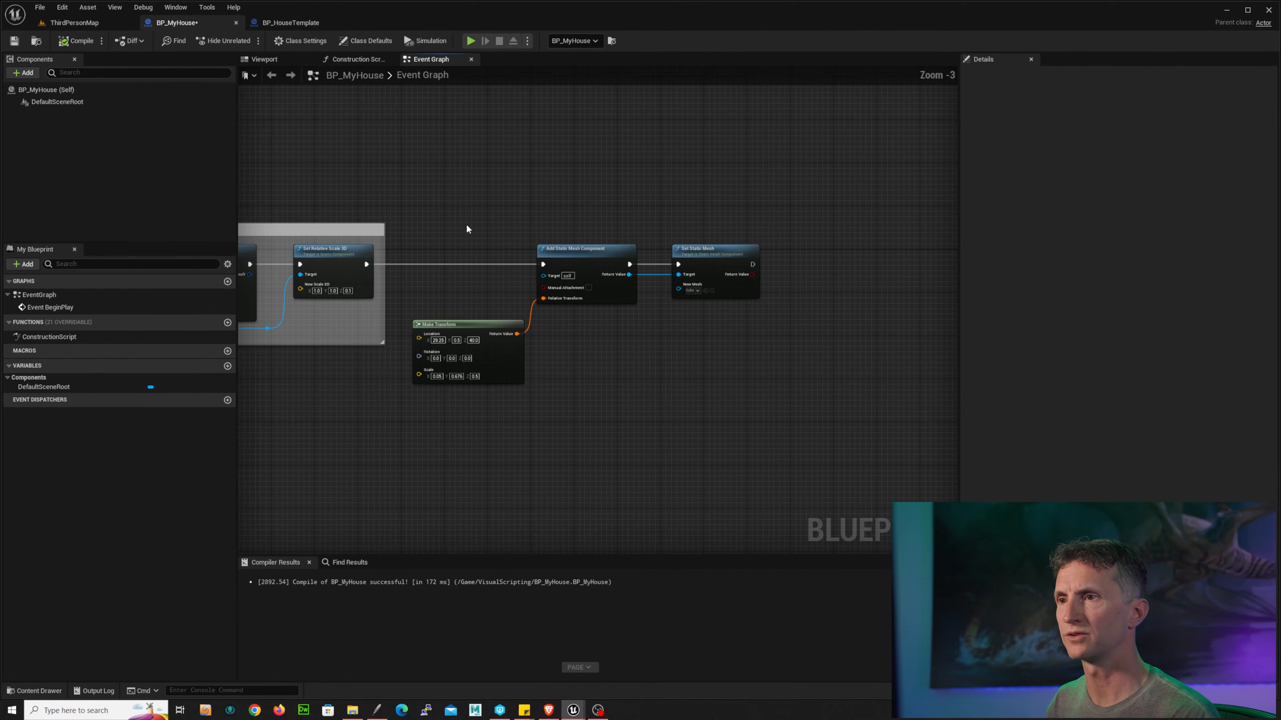
drag(421, 211, 855, 404)
key(c)
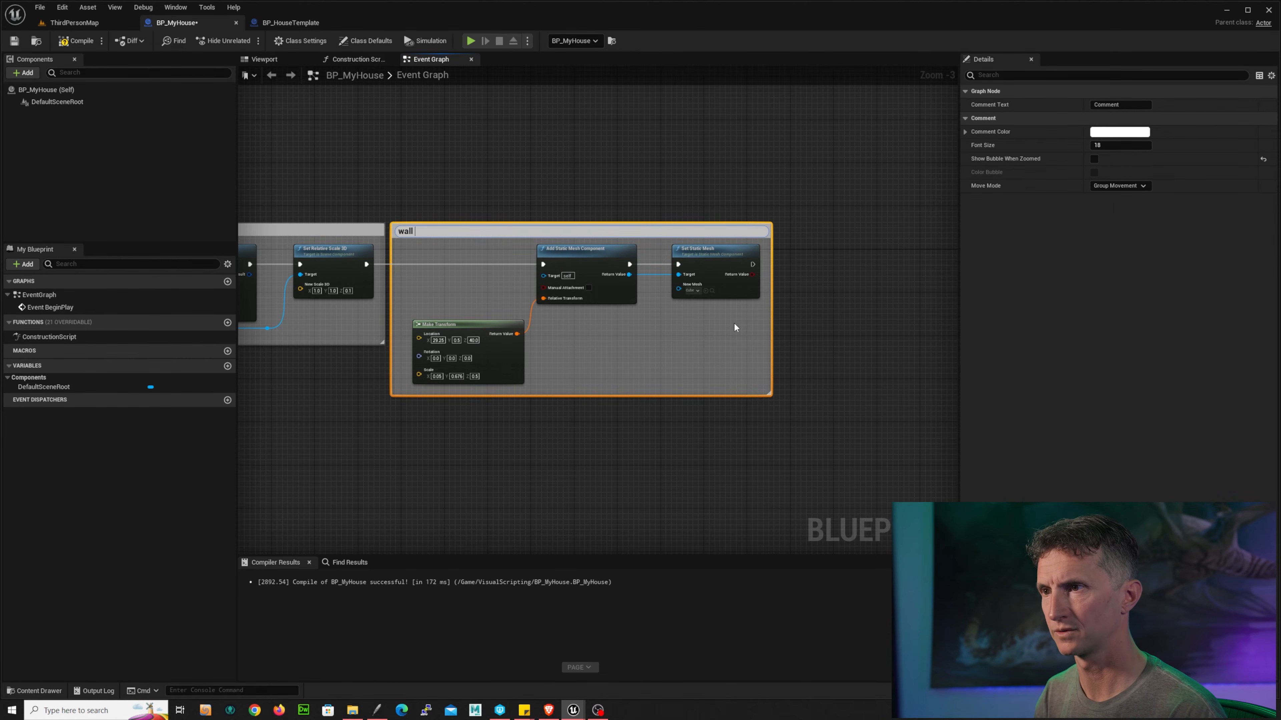
text(Wall)
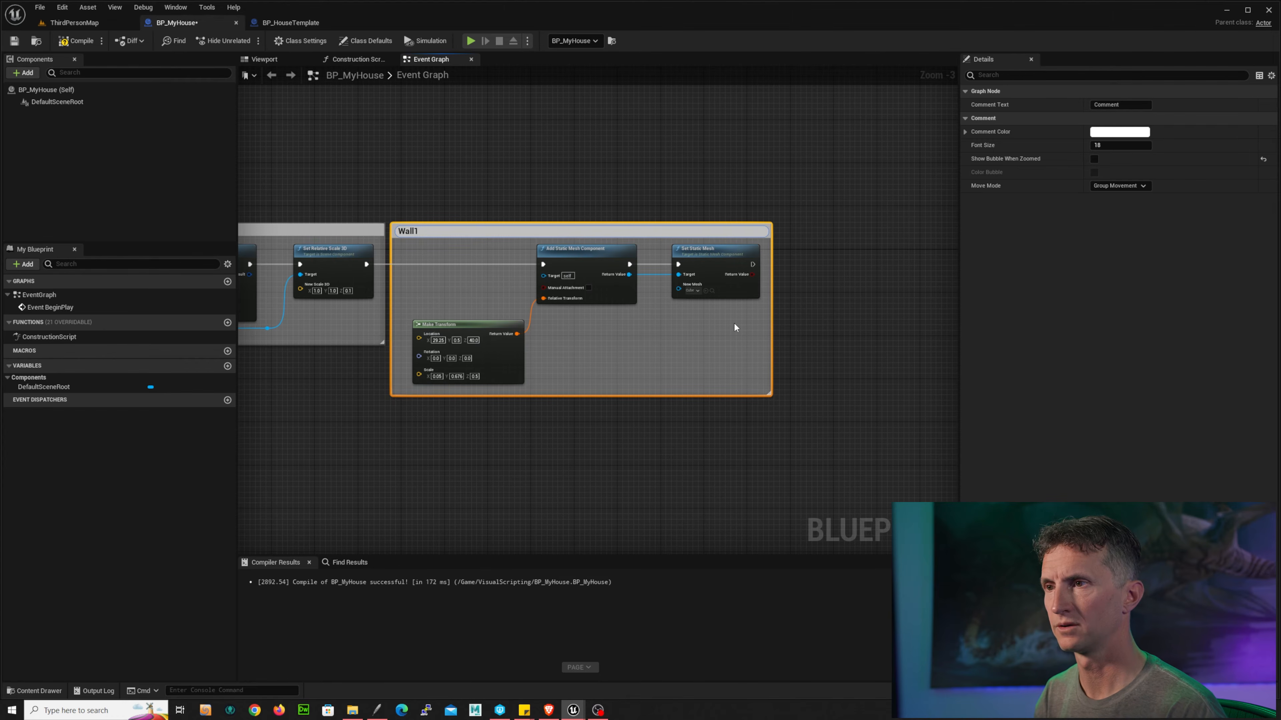
text(1)
key(Return)
Step: Add an Add Static Mesh Component node chained after Wall1's Set Static Mesh node
right_drag(854, 182, 575, 269)
drag(541, 257, 708, 254)
text(addsta)
key(Return)
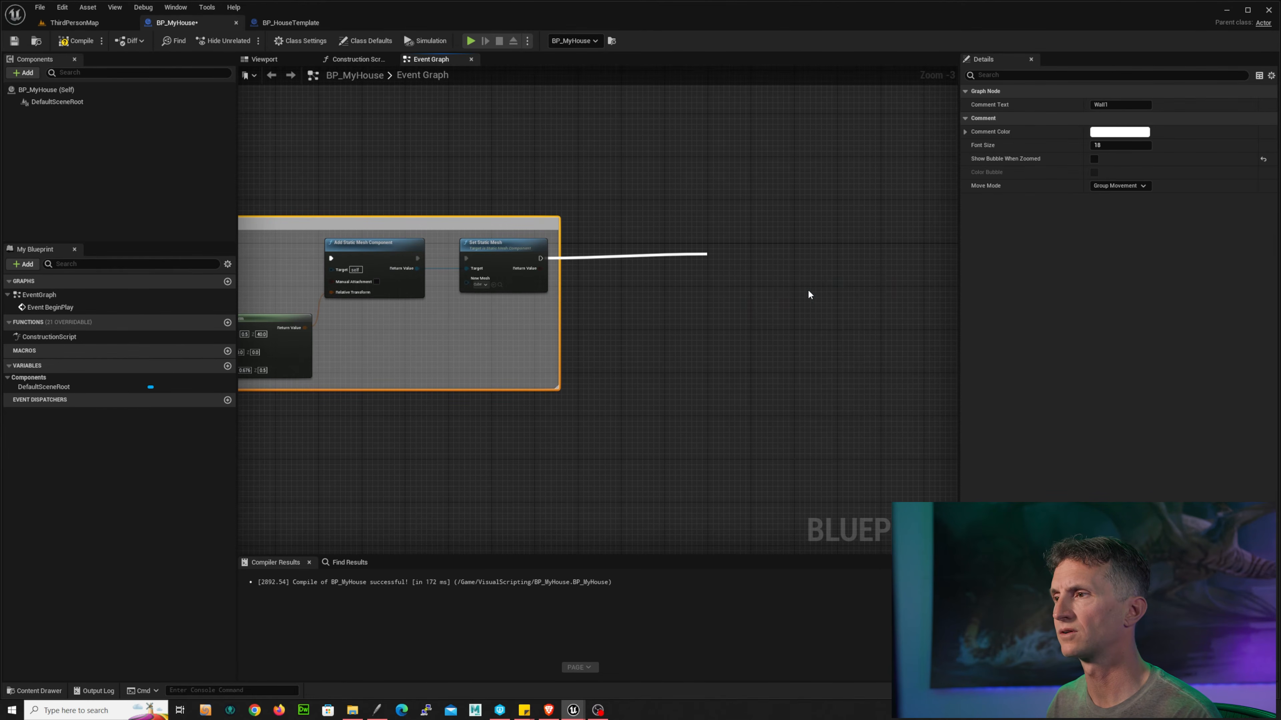
drag(634, 249, 639, 249)
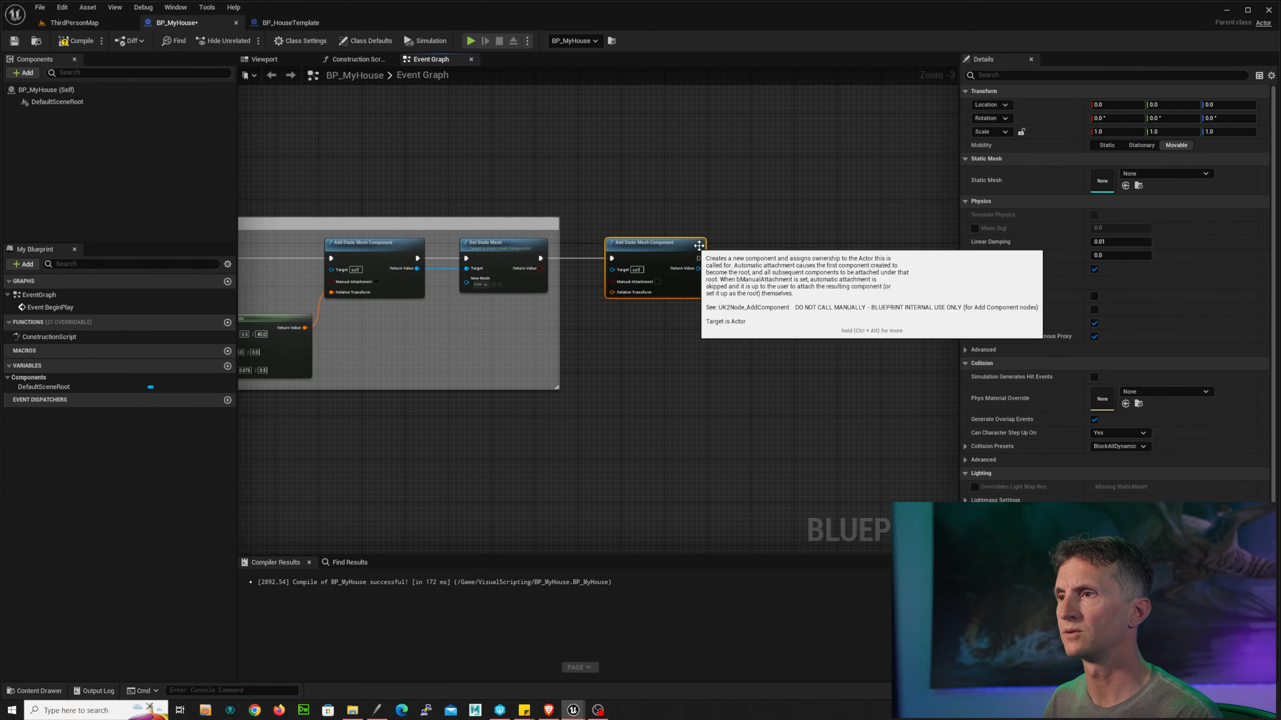
Step: Delete the newly added Add Static Mesh Component node
drag(371, 325, 492, 276)
drag(650, 213, 661, 309)
key(Delete)
Step: Duplicate the Add Static Mesh Component and Set Static Mesh pair and chain it after Wall1's Set Static Mesh
drag(409, 323, 472, 287)
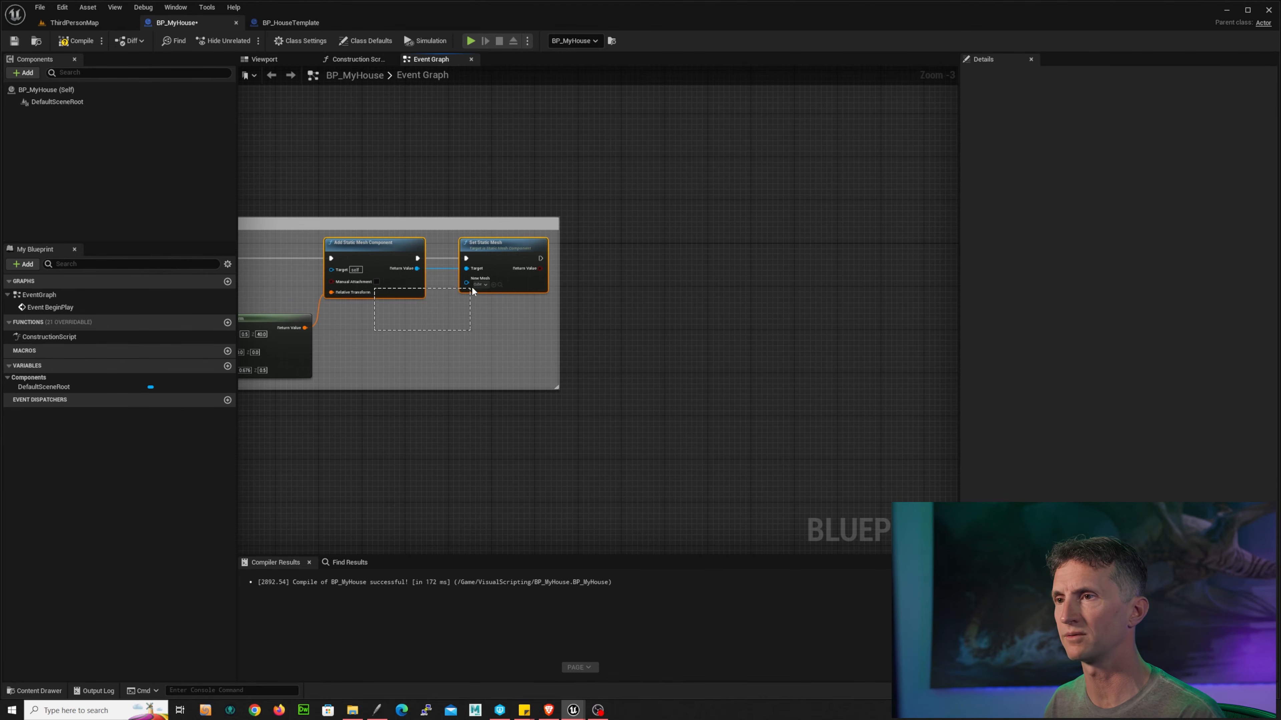
key(ctrl+c)
key(ctrl+v)
drag(676, 283, 655, 241)
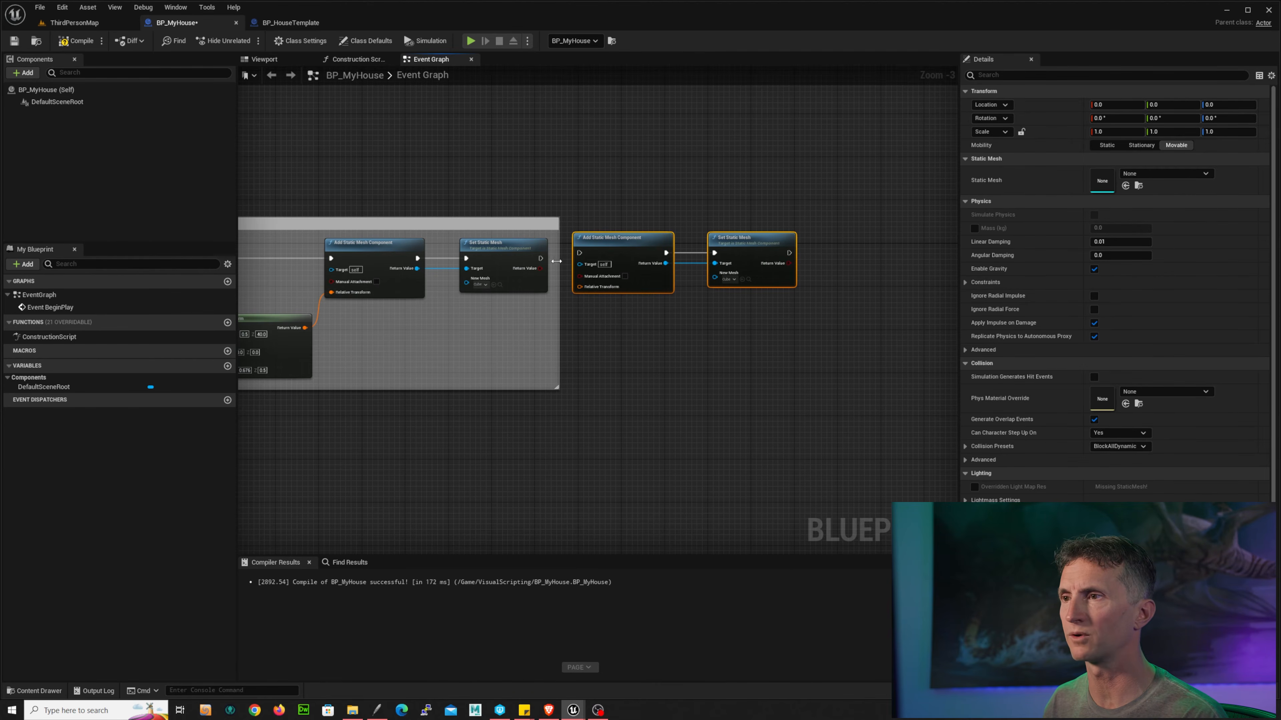
drag(541, 259, 648, 250)
Step: Arrange the duplicated node pair to the right of the Wall1 comment
scroll(612, 331, up, 3)
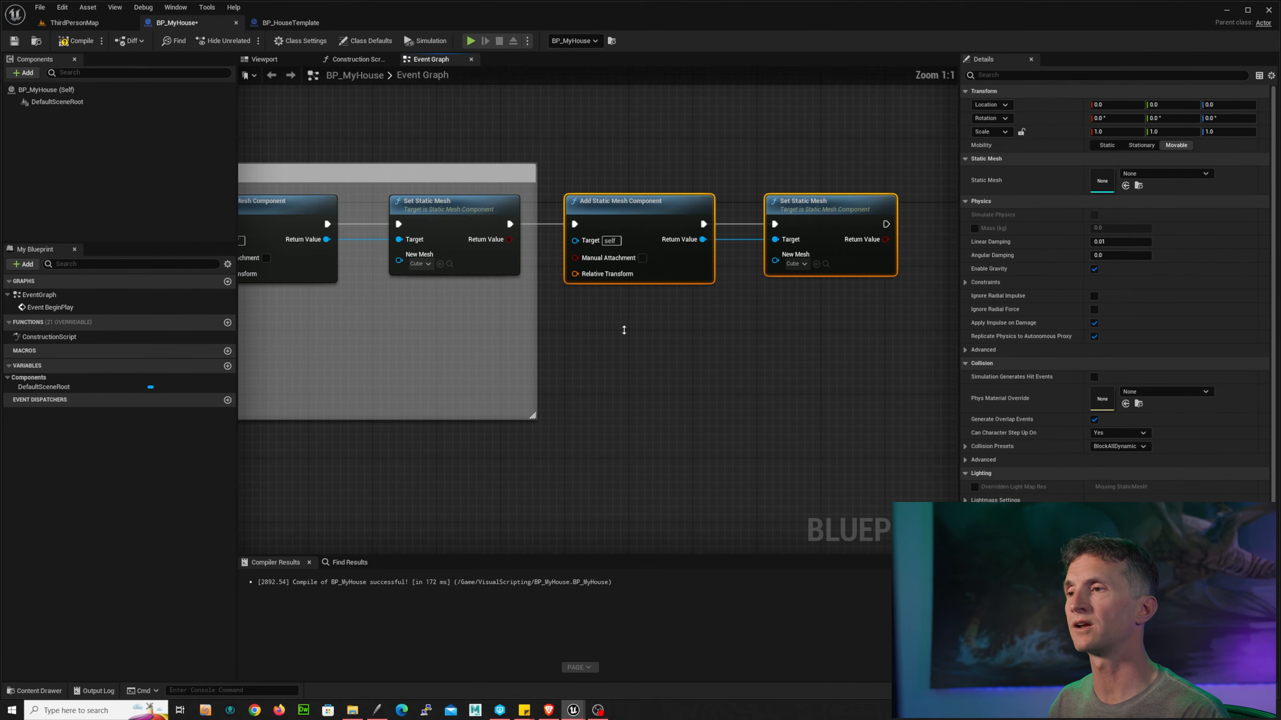
drag(620, 177, 798, 252)
drag(649, 209, 788, 210)
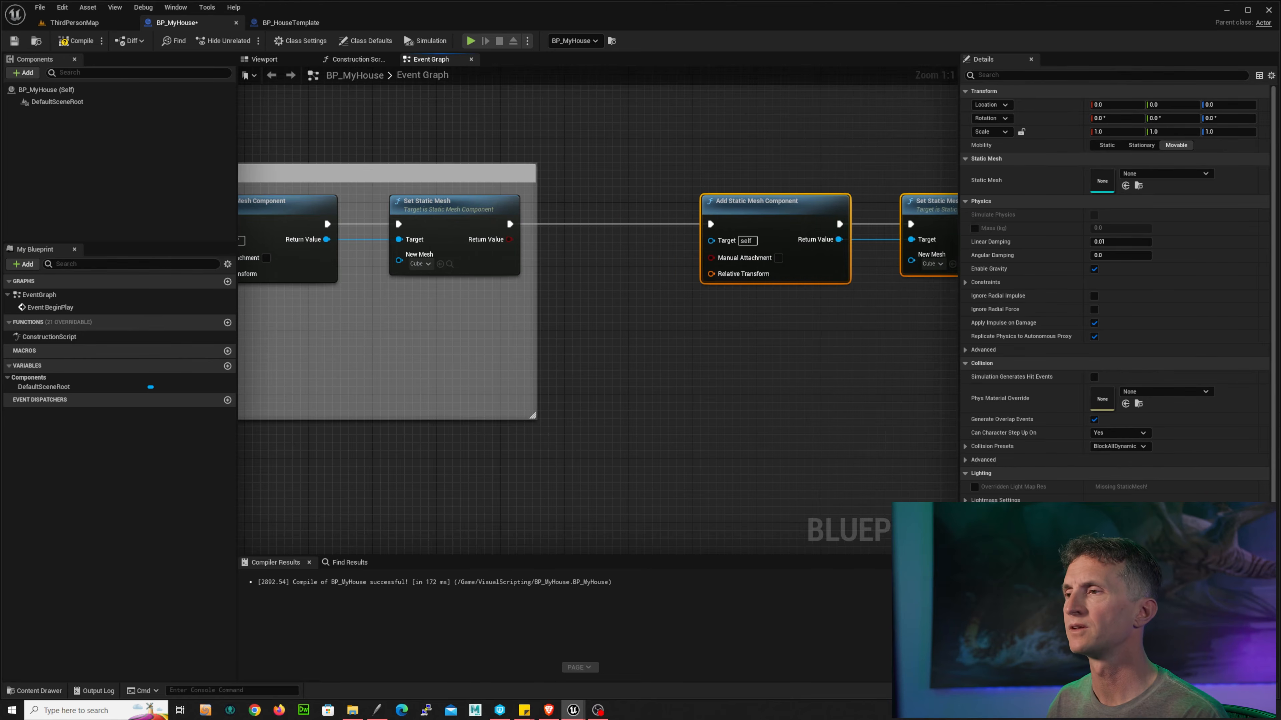
right_drag(558, 365, 796, 239)
right_drag(437, 409, 638, 398)
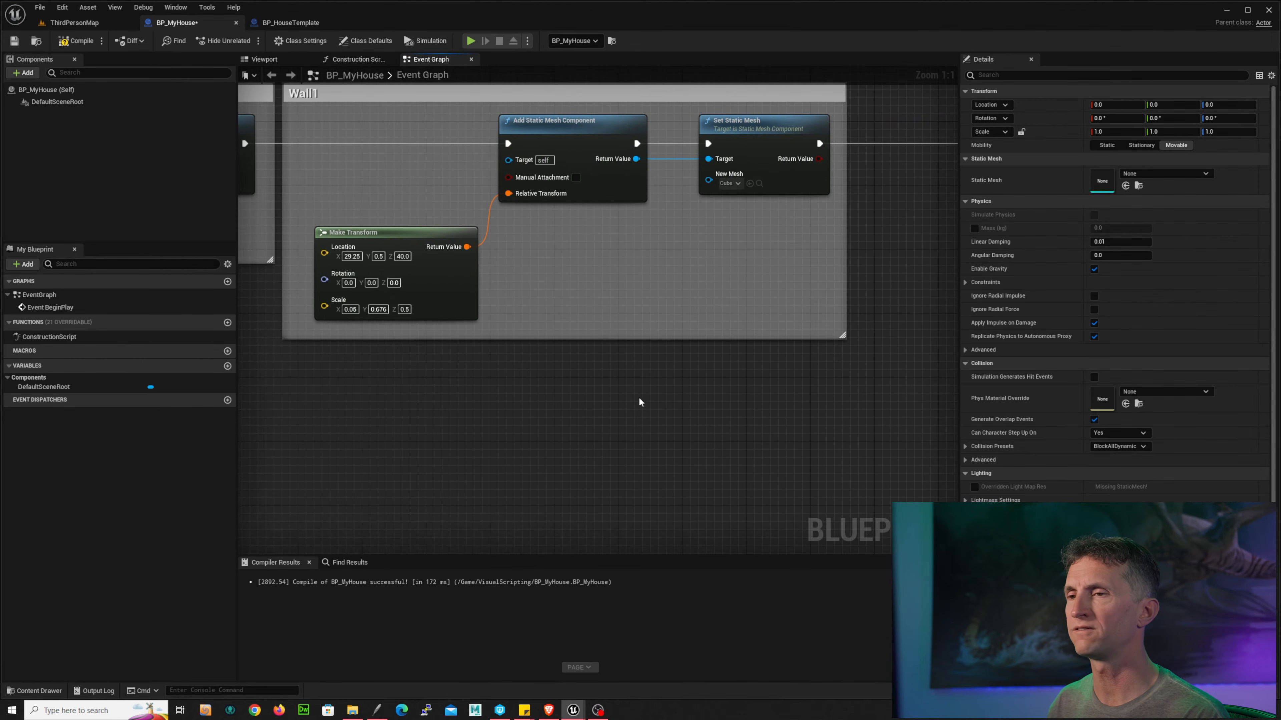
right_drag(924, 295, 447, 372)
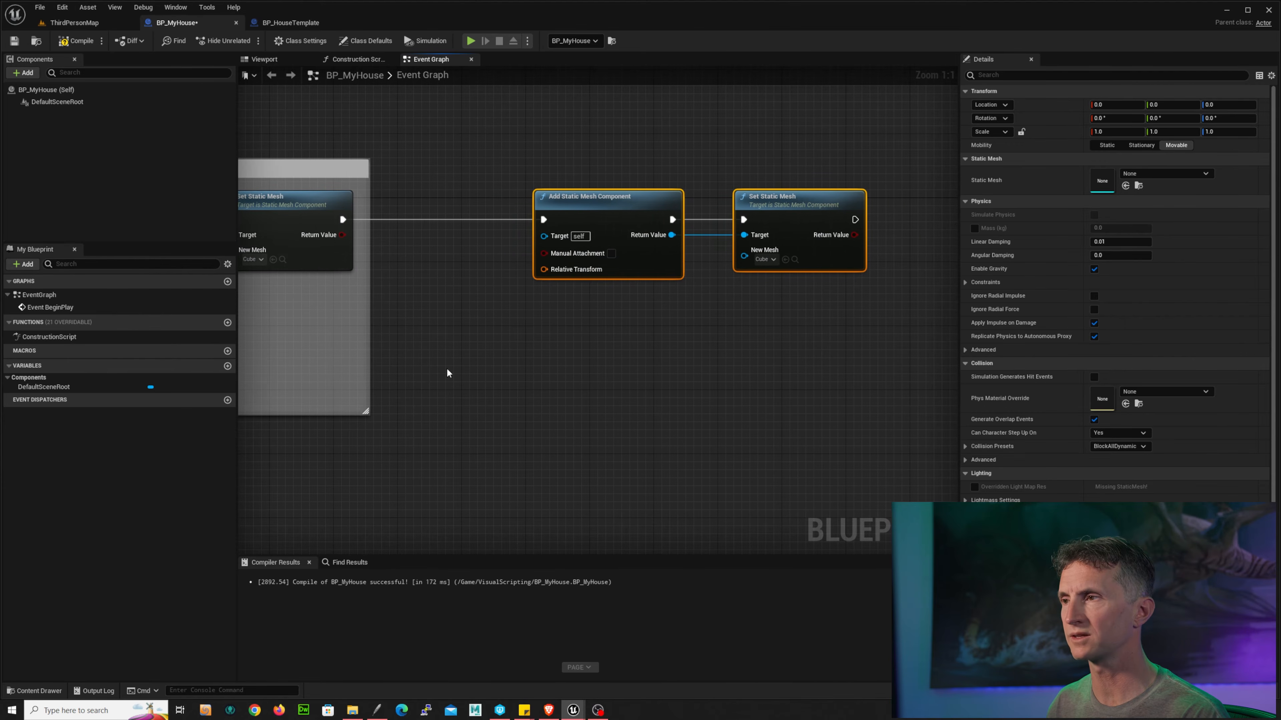
Step: Split the duplicate's Relative Transform pin into location, rotation and scale, then compile
right_click(544, 271)
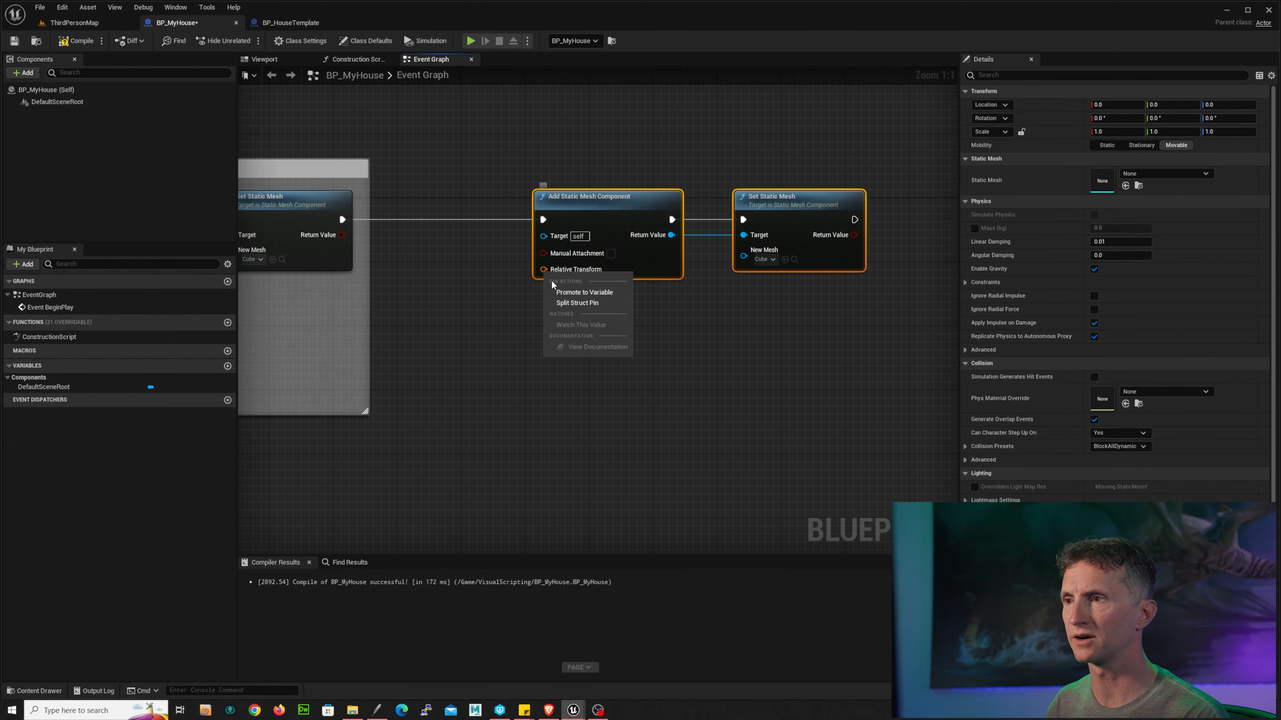
click(608, 305)
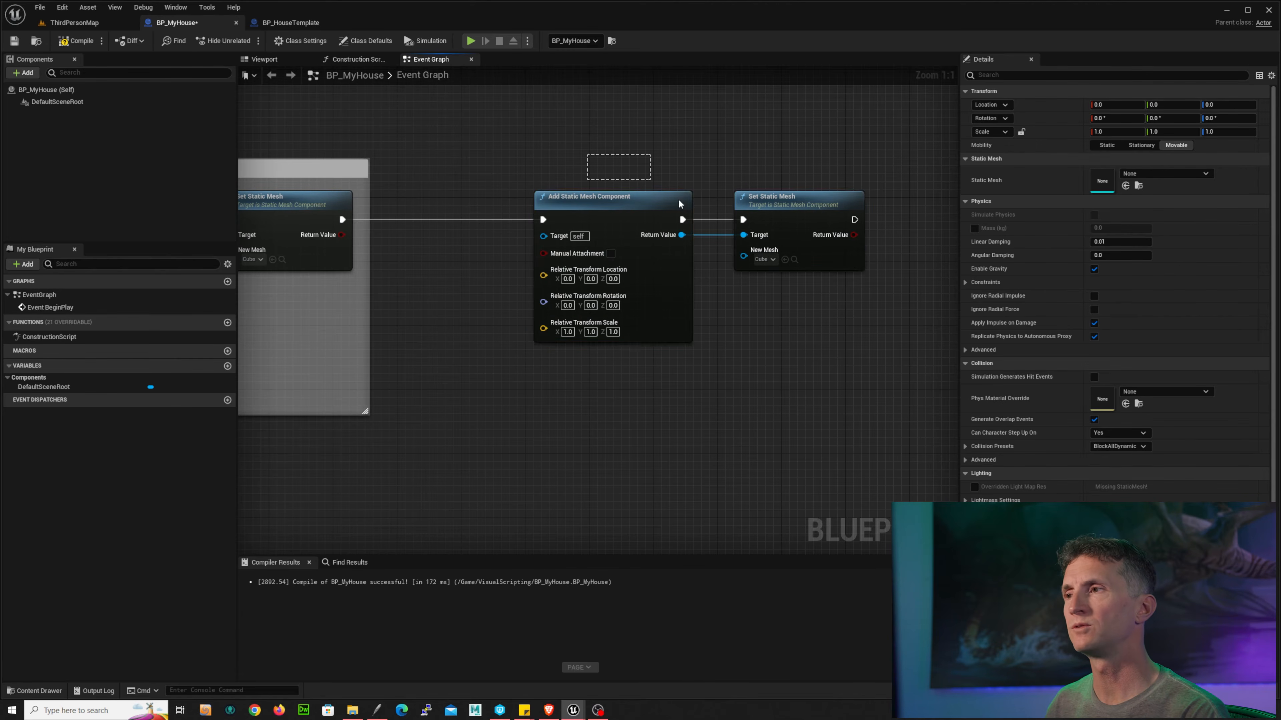
drag(780, 210, 698, 208)
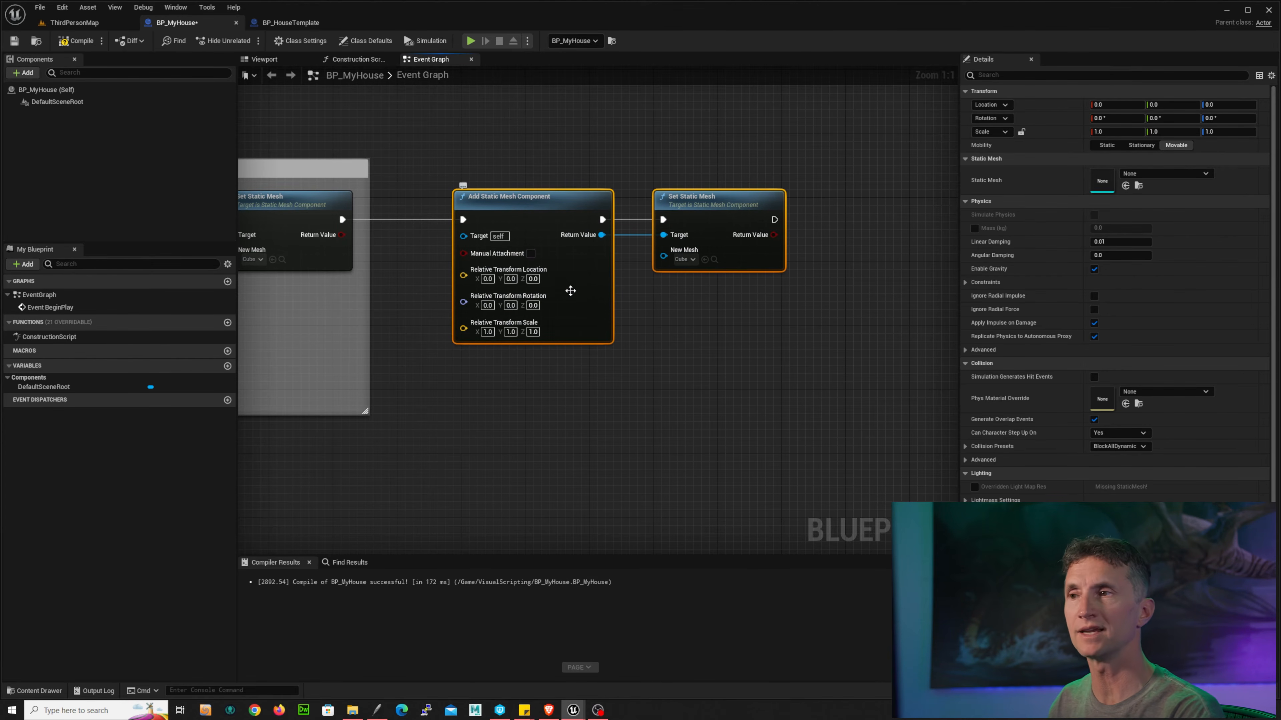
key(F7)
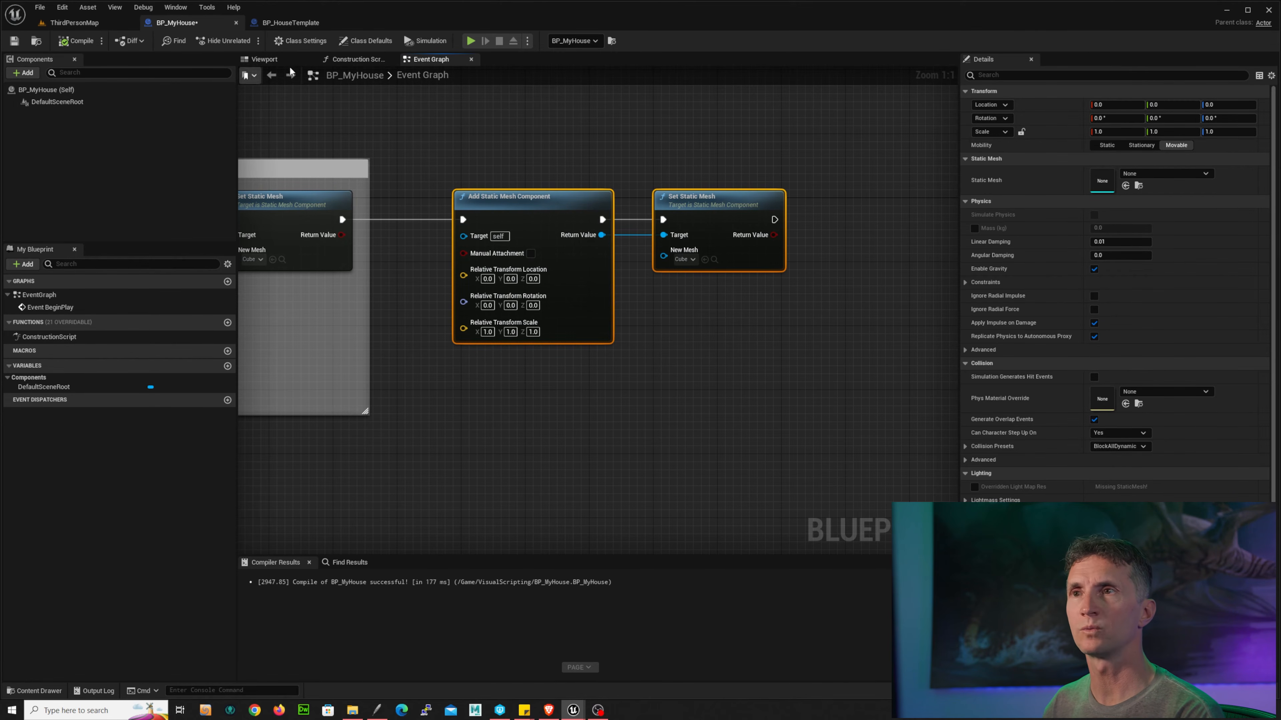
Step: Set the duplicated Add Static Mesh Component's relative location to X -31 and Z 40, matching the template's StaticMesh2
click(290, 23)
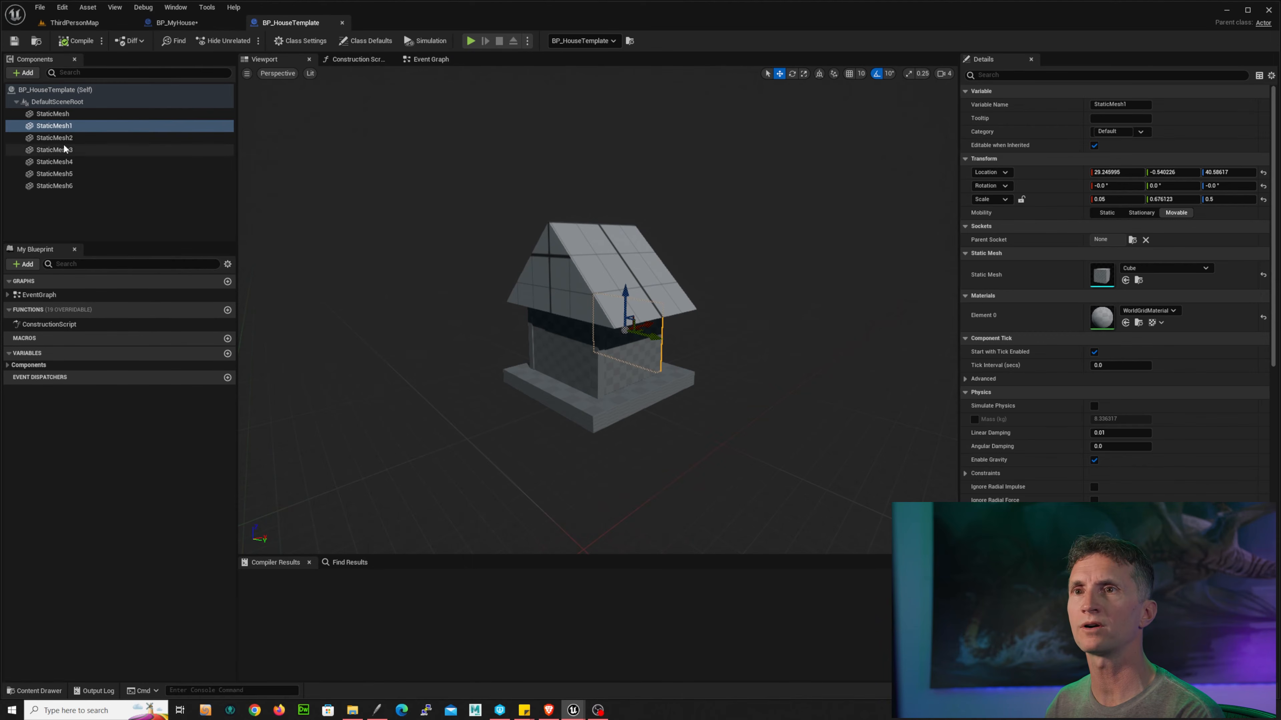
click(55, 138)
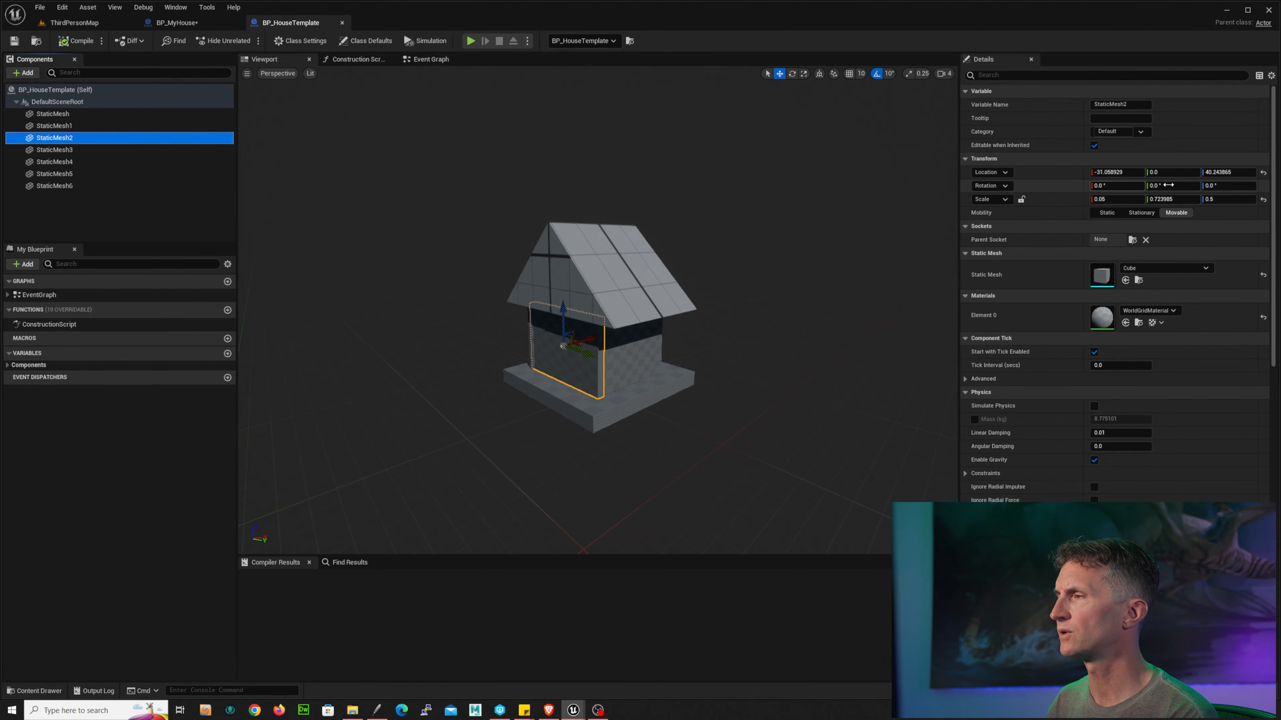
click(176, 22)
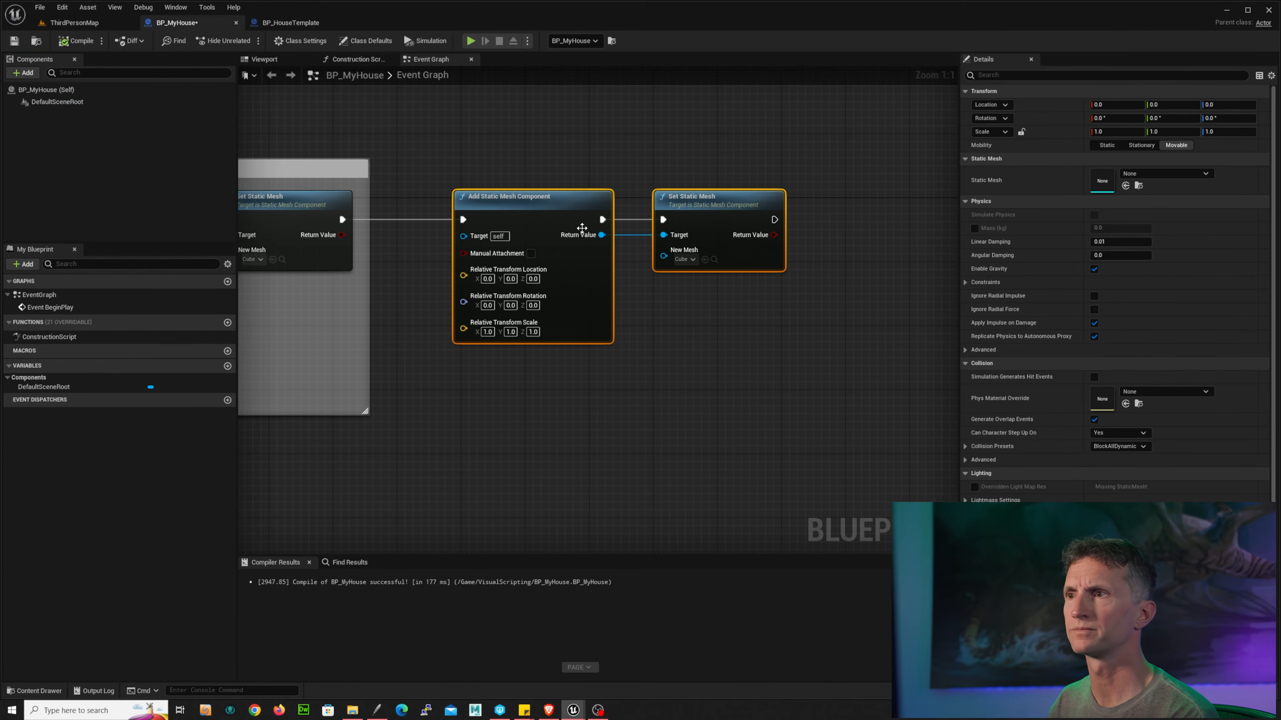
click(482, 280)
text(-)
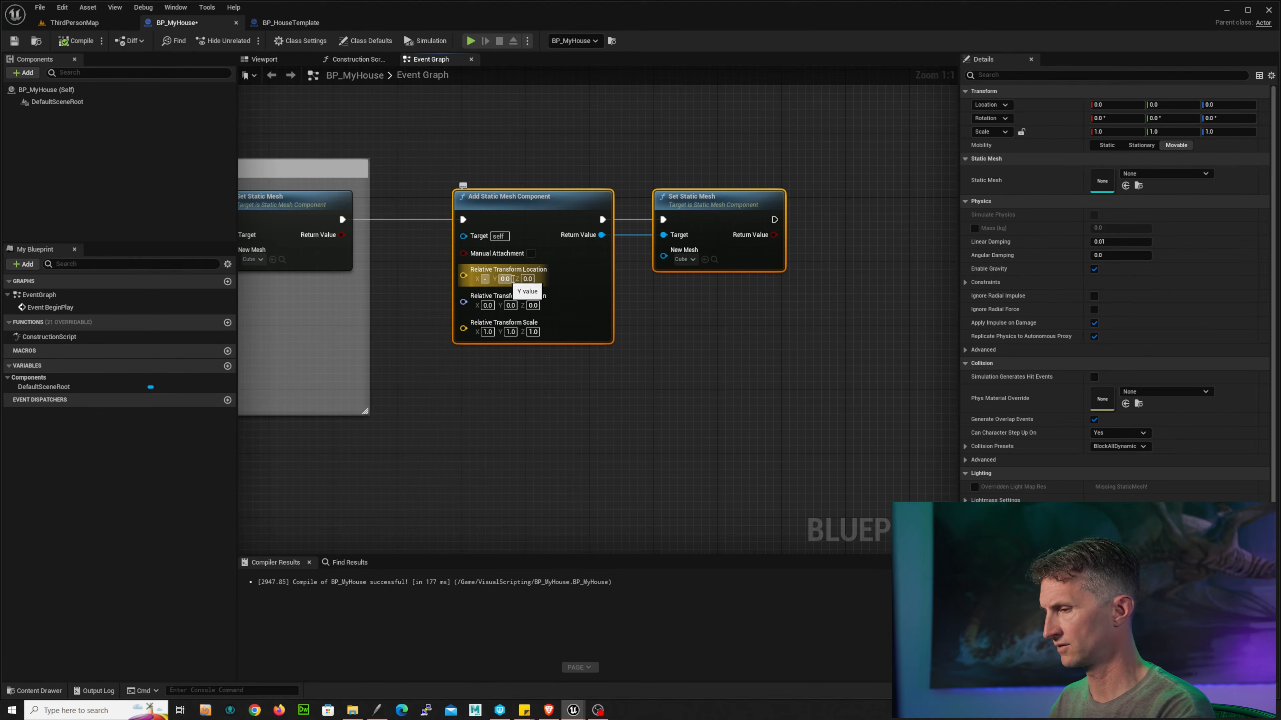
text(31)
click(539, 280)
text(40)
key(Return)
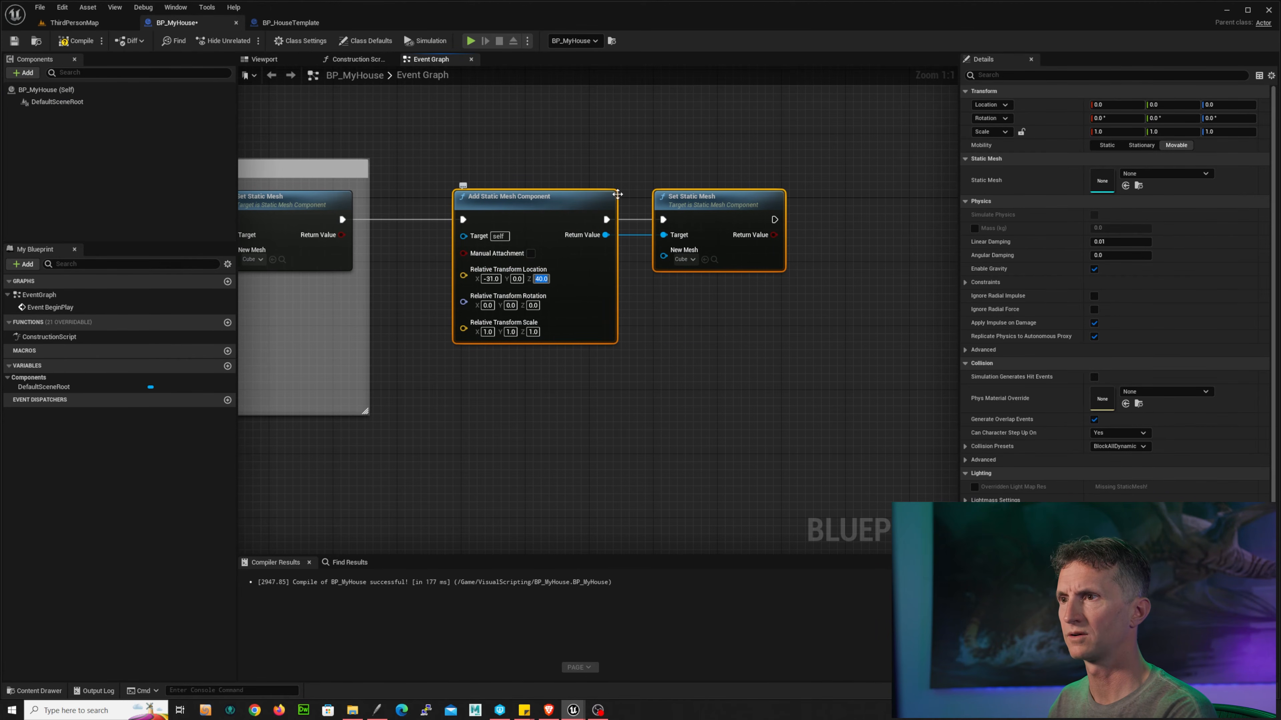
Step: Set the duplicated component's relative scale to 0.05, 0.7 and 0.5 to match StaticMesh2
click(290, 22)
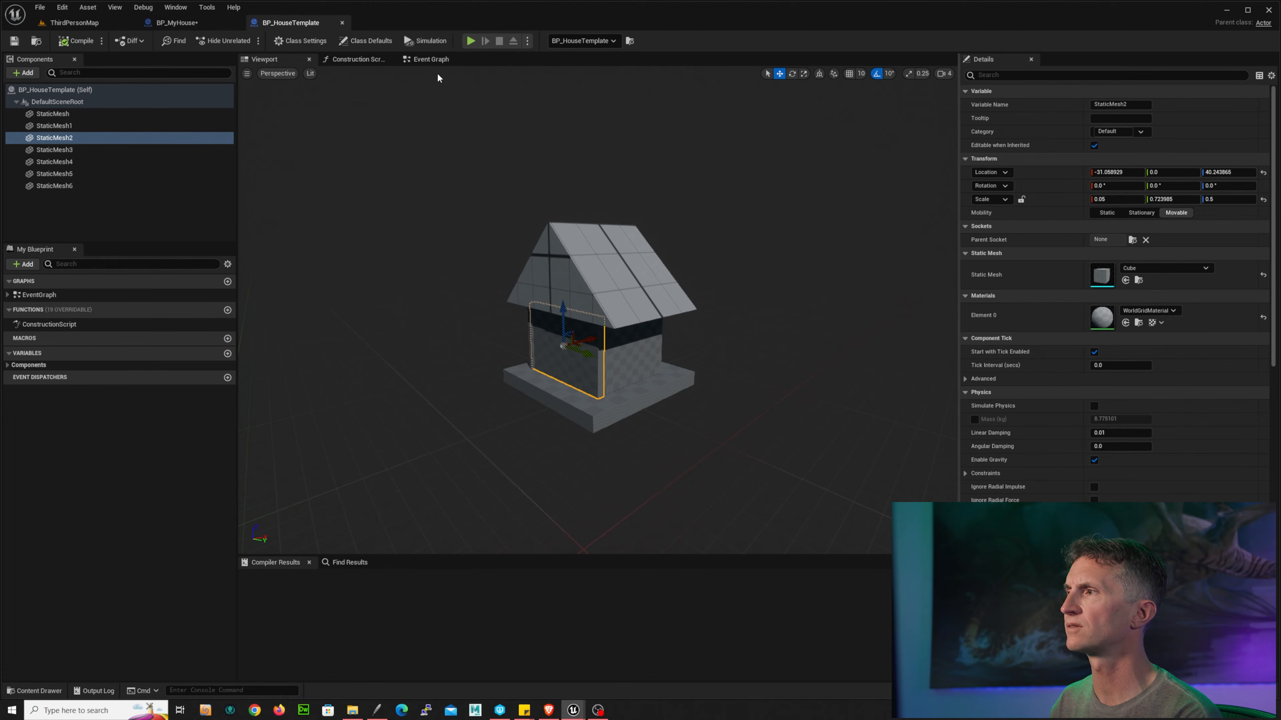
click(195, 26)
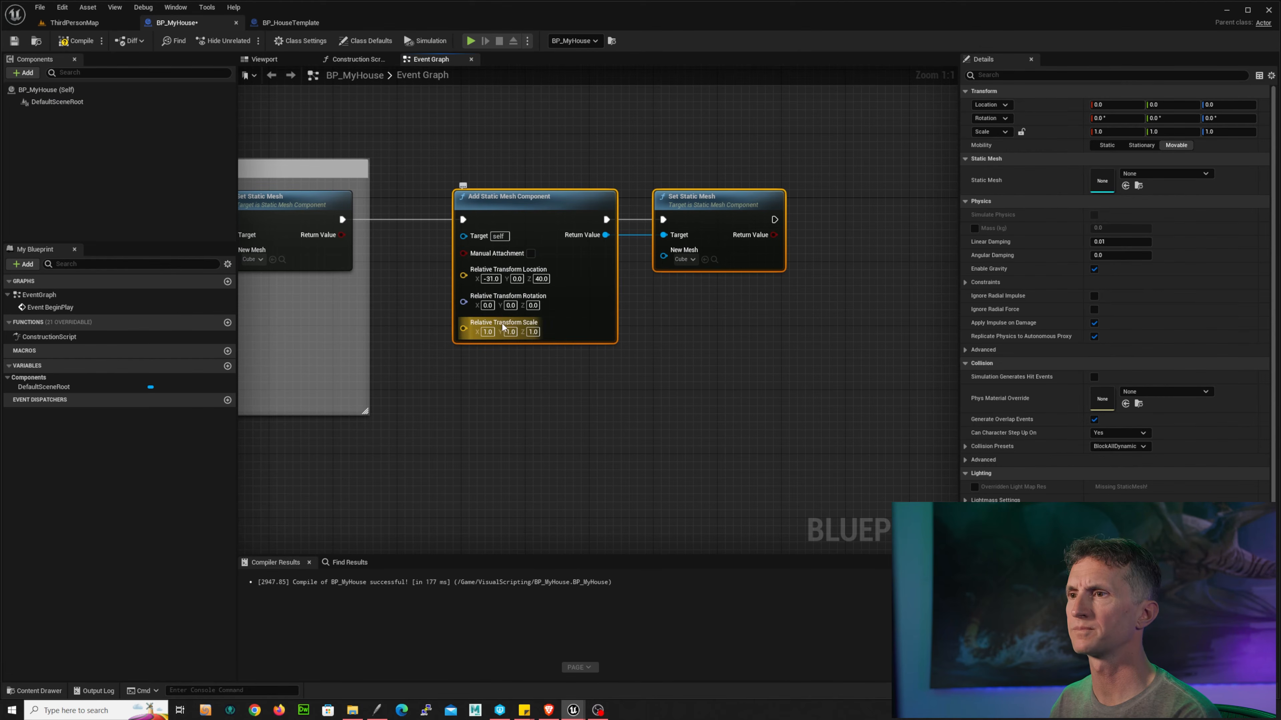
click(487, 331)
text(0.5)
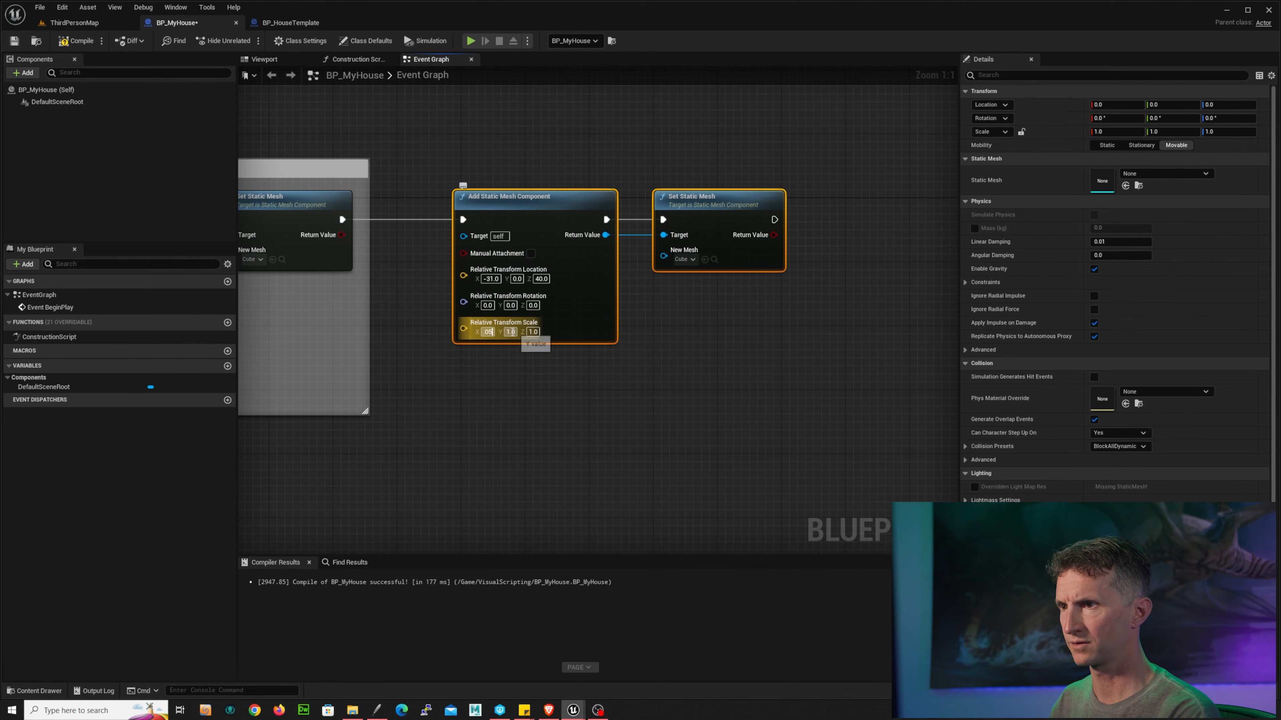
click(513, 333)
text(.7)
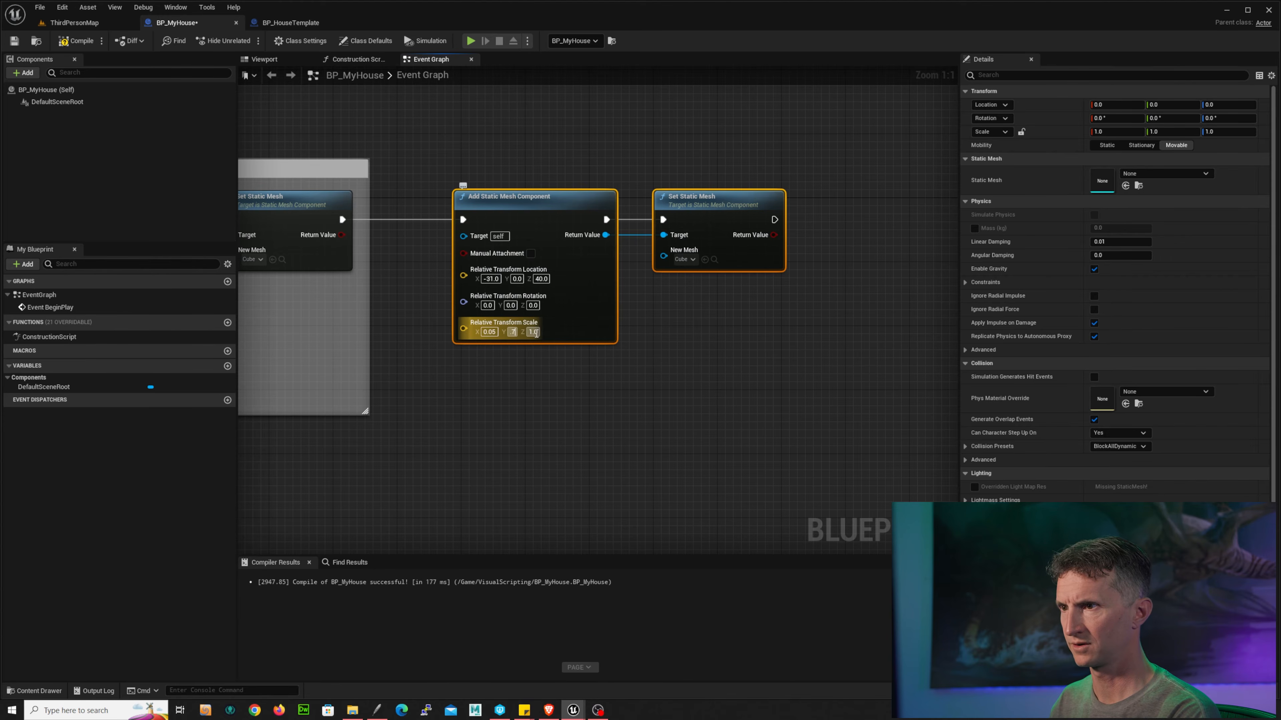
click(535, 332)
text(.5)
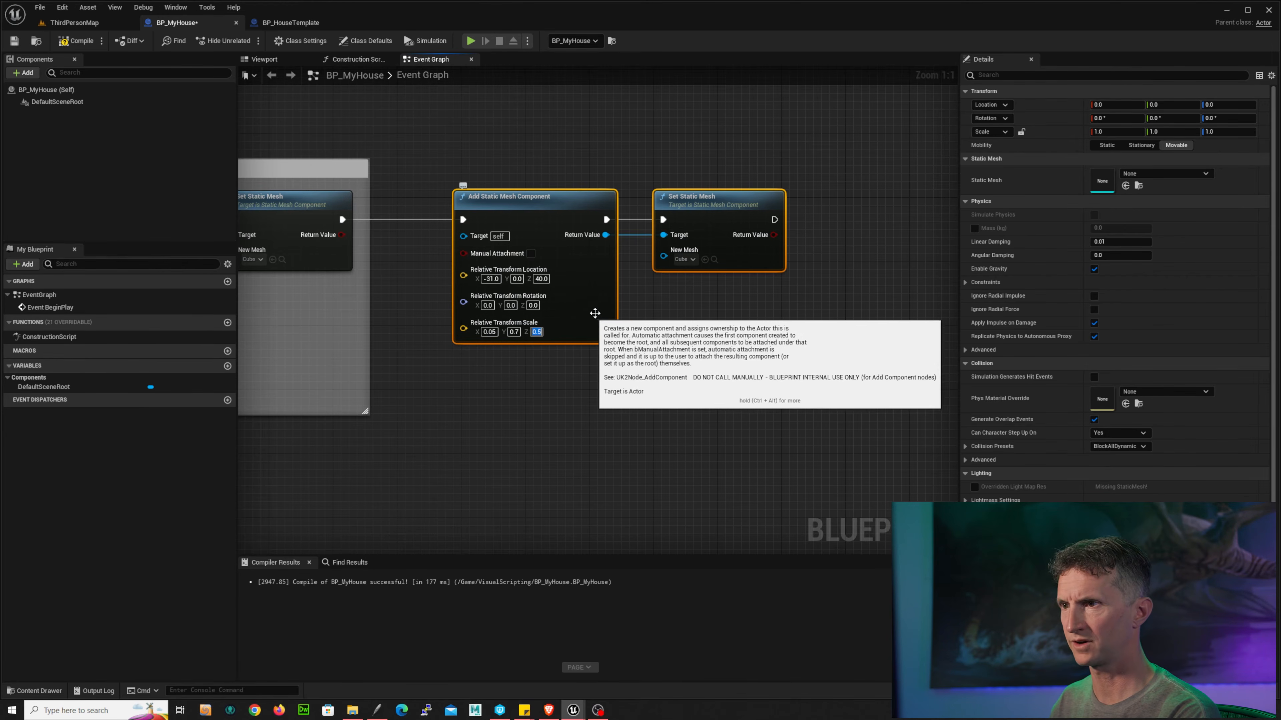
Step: Compile BP_MyHouse and play-test the level to check the new walls
click(287, 24)
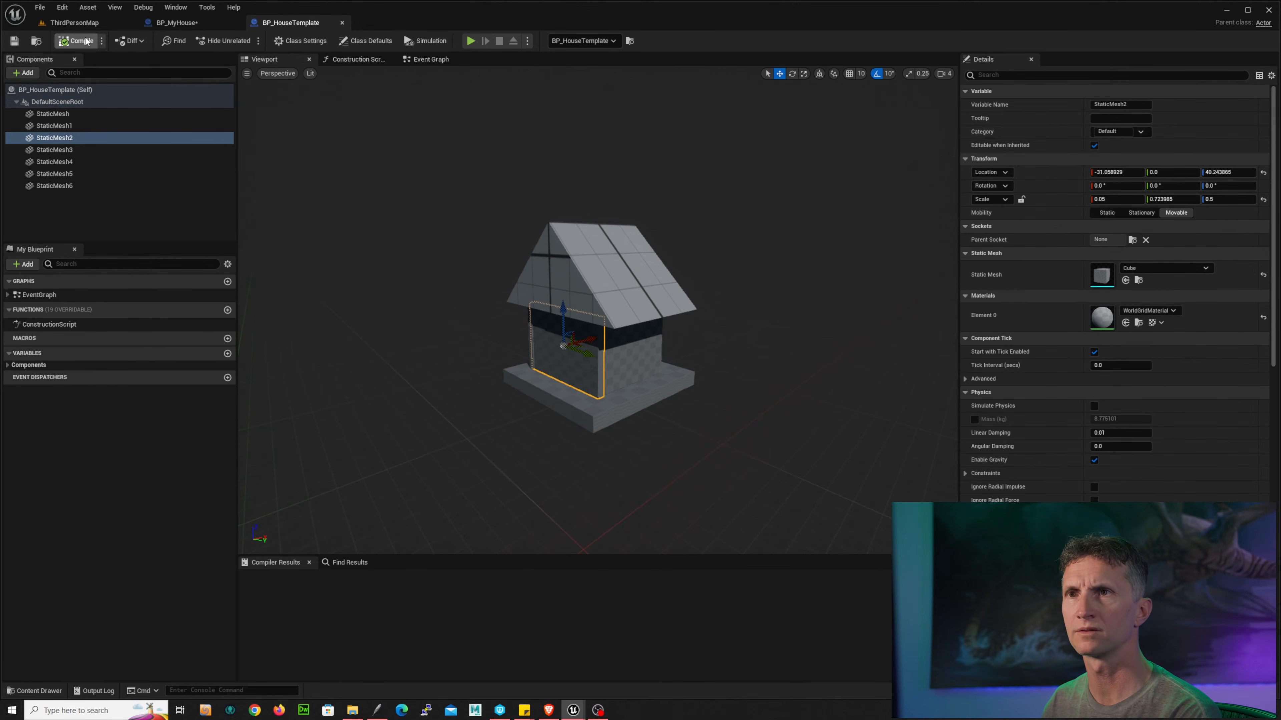
click(180, 26)
click(71, 43)
click(79, 24)
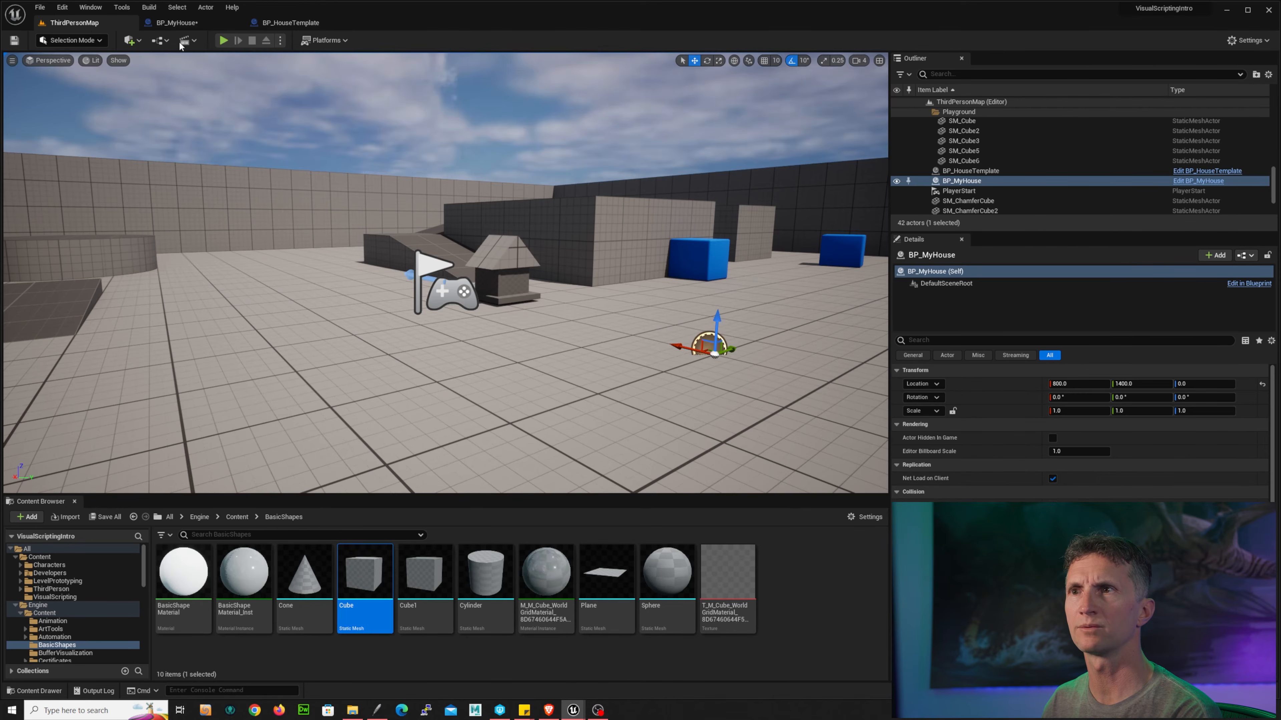
click(224, 40)
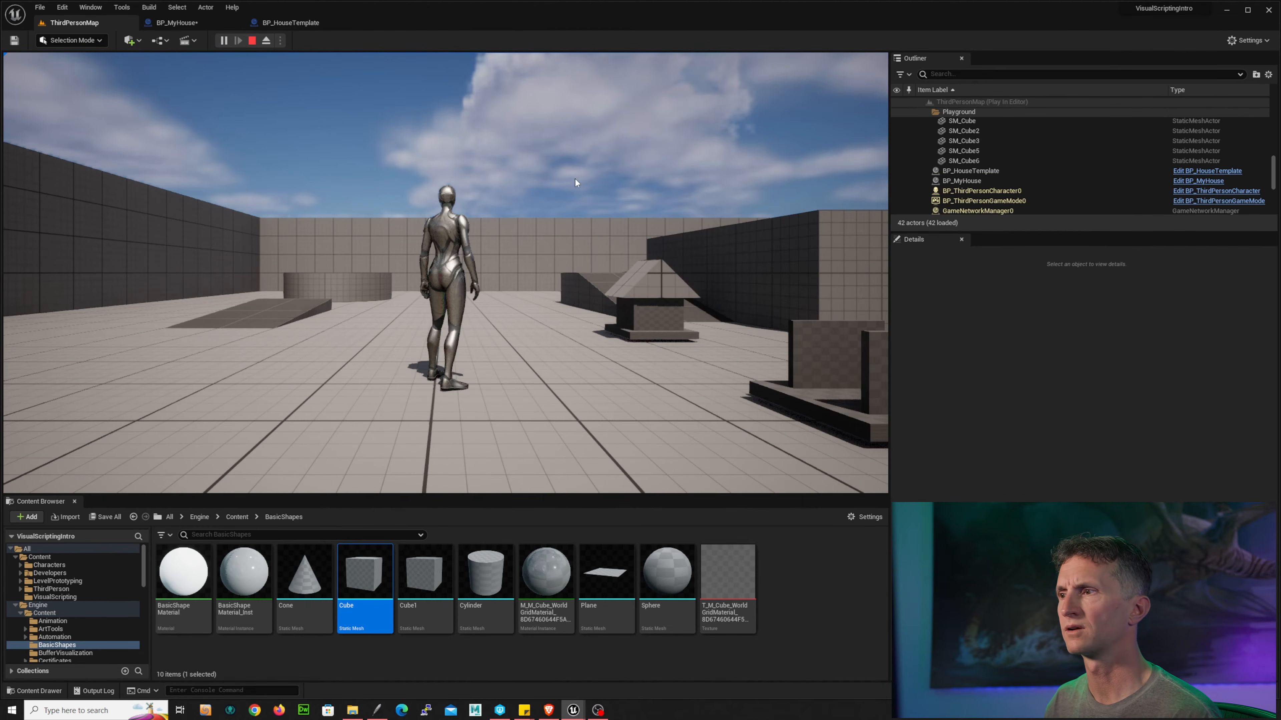
click(446, 272)
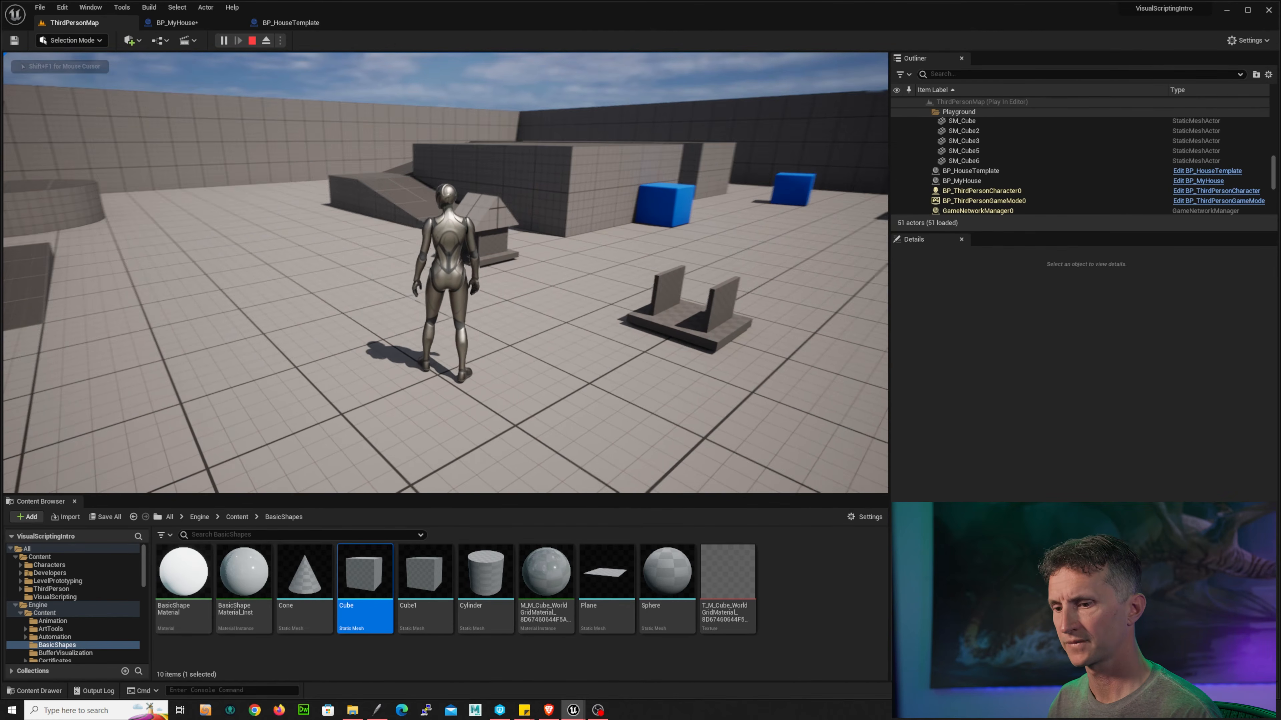
key(Escape)
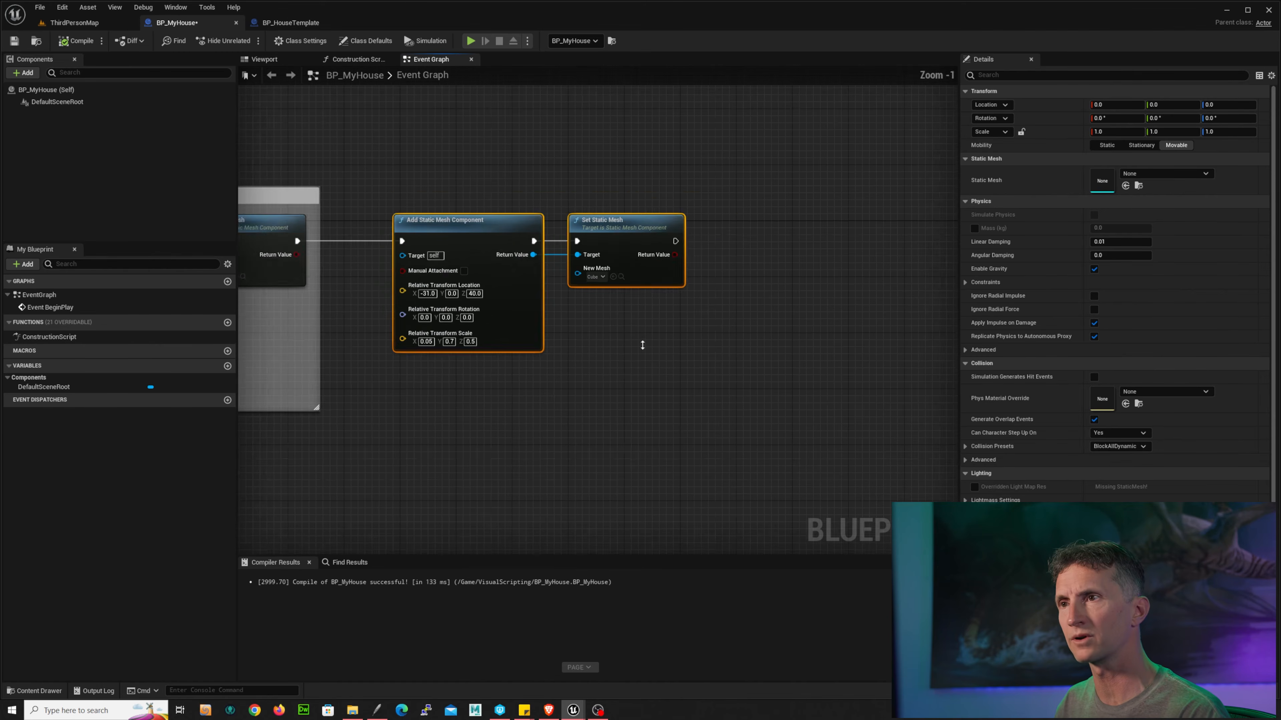
Step: Duplicate the second Add Static Mesh Component and Set Static Mesh pair and chain it after the previous Set Static Mesh
alt+right_drag(642, 345, 481, 349)
right_drag(583, 340, 652, 327)
alt+right_drag(651, 327, 645, 321)
right_drag(552, 255, 468, 256)
drag(322, 176, 572, 362)
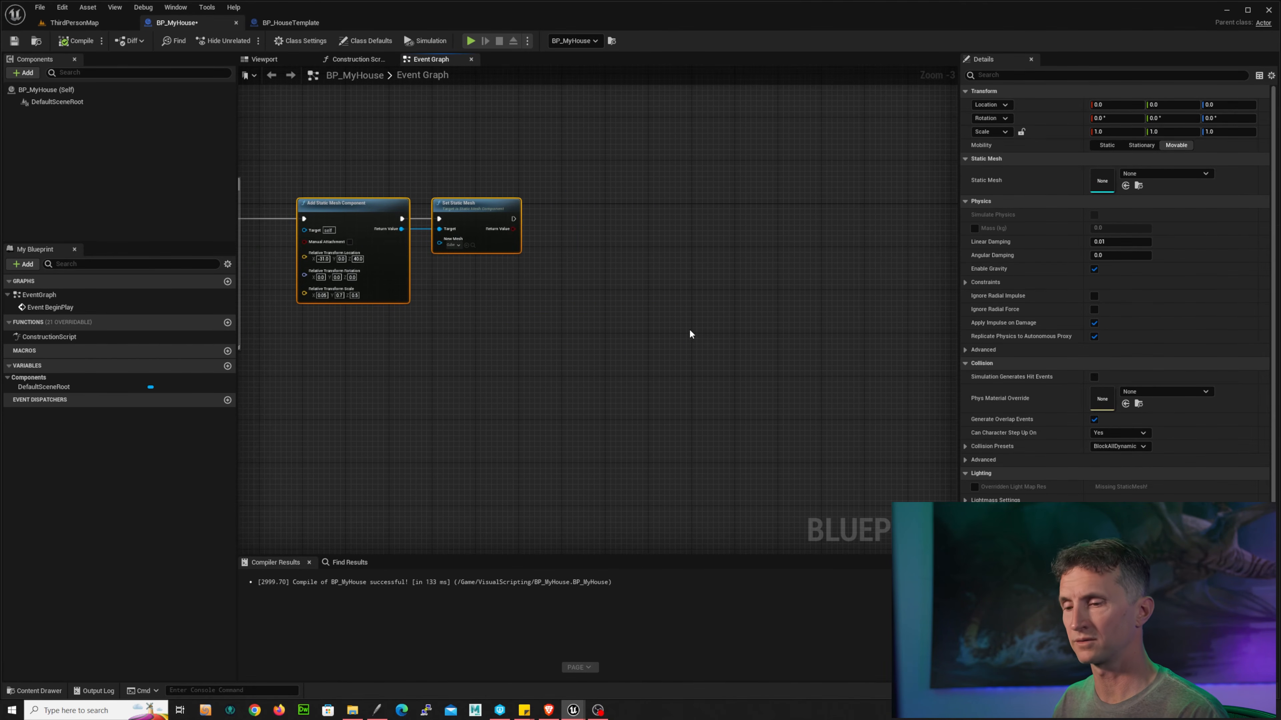
key(ctrl+c)
key(ctrl+v)
drag(660, 295, 599, 210)
drag(512, 222, 566, 224)
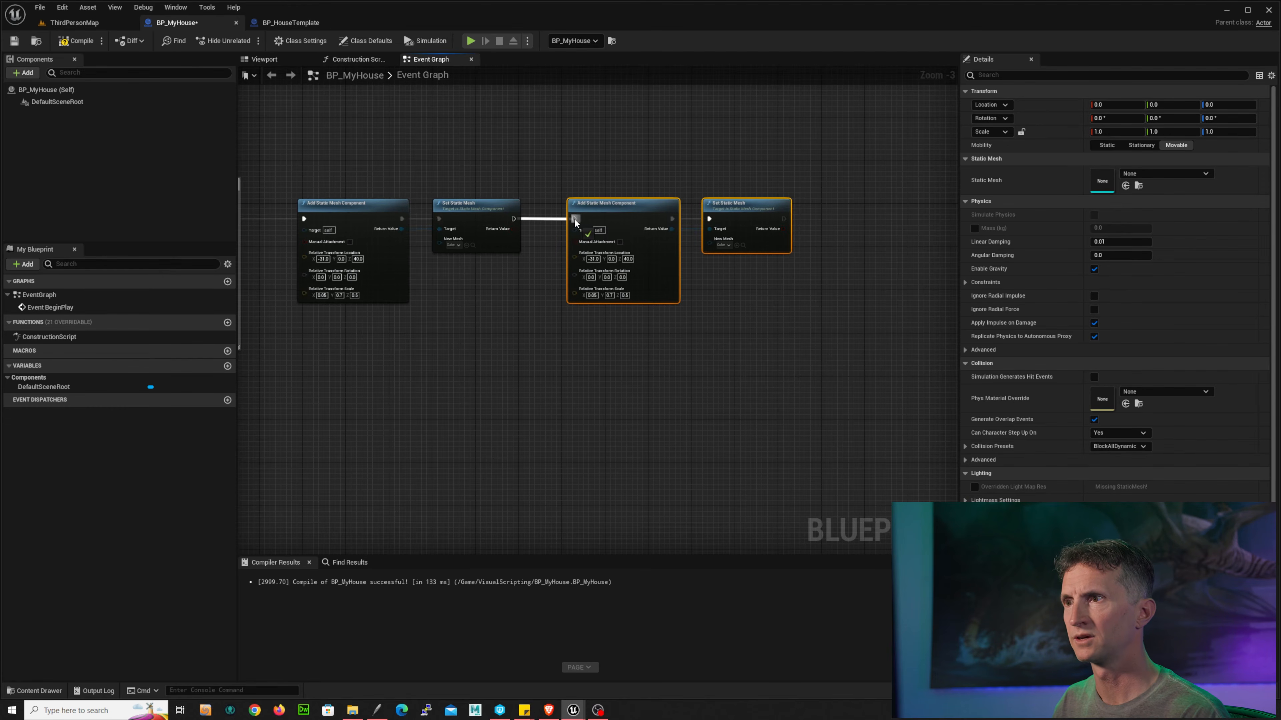
Step: Try to copy StaticMesh3's location from the template and paste it into the third Add Static Mesh Component's location
scroll(414, 213, up, 2)
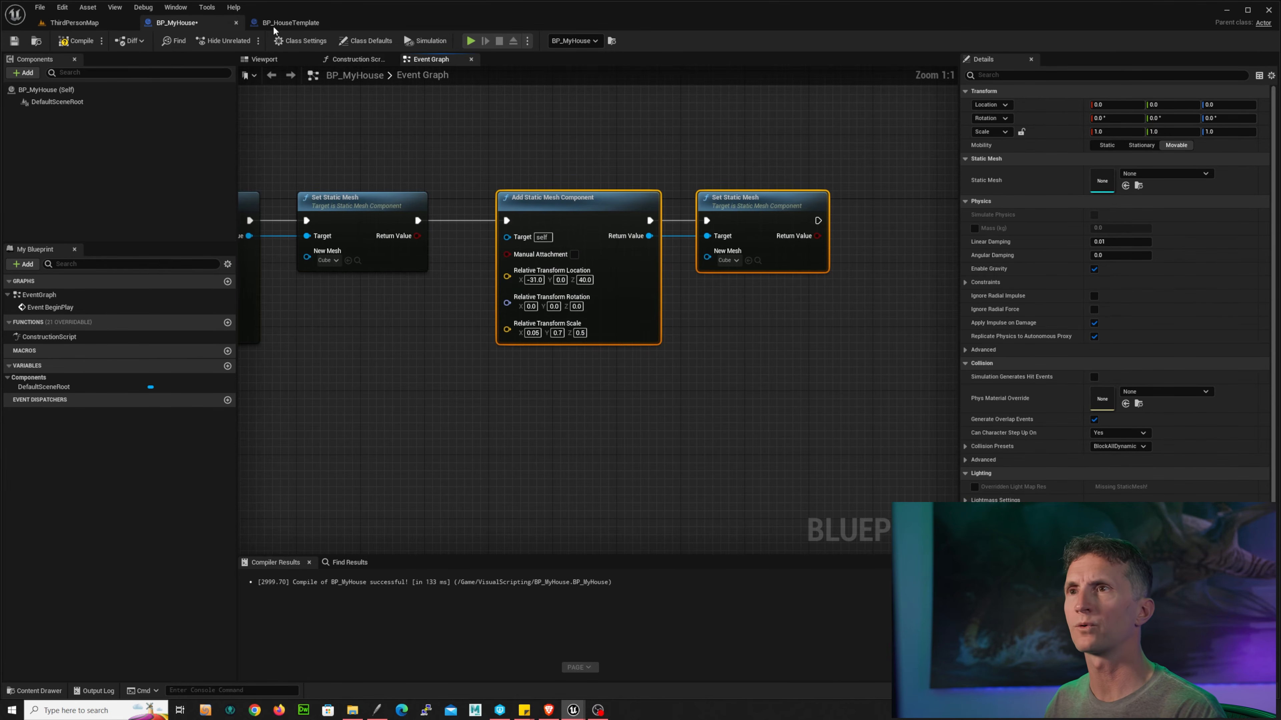
click(290, 22)
click(76, 150)
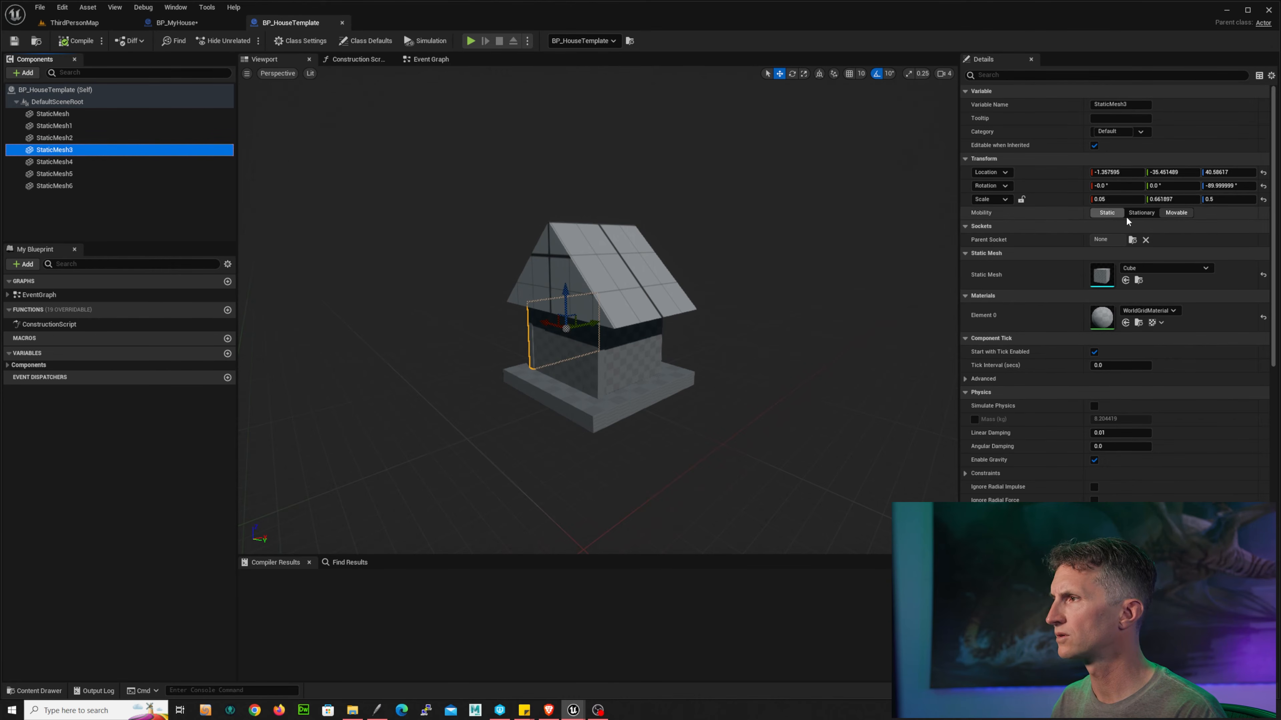
right_click(1053, 177)
click(1080, 186)
click(216, 22)
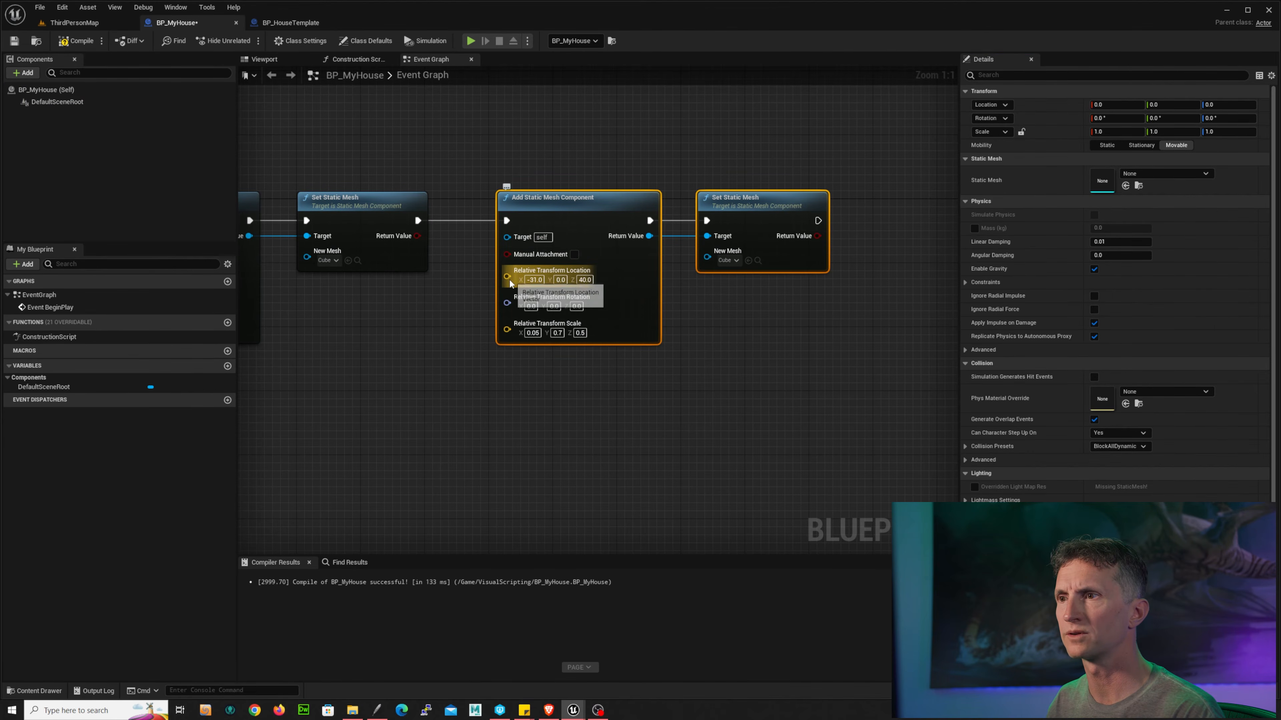
right_click(522, 282)
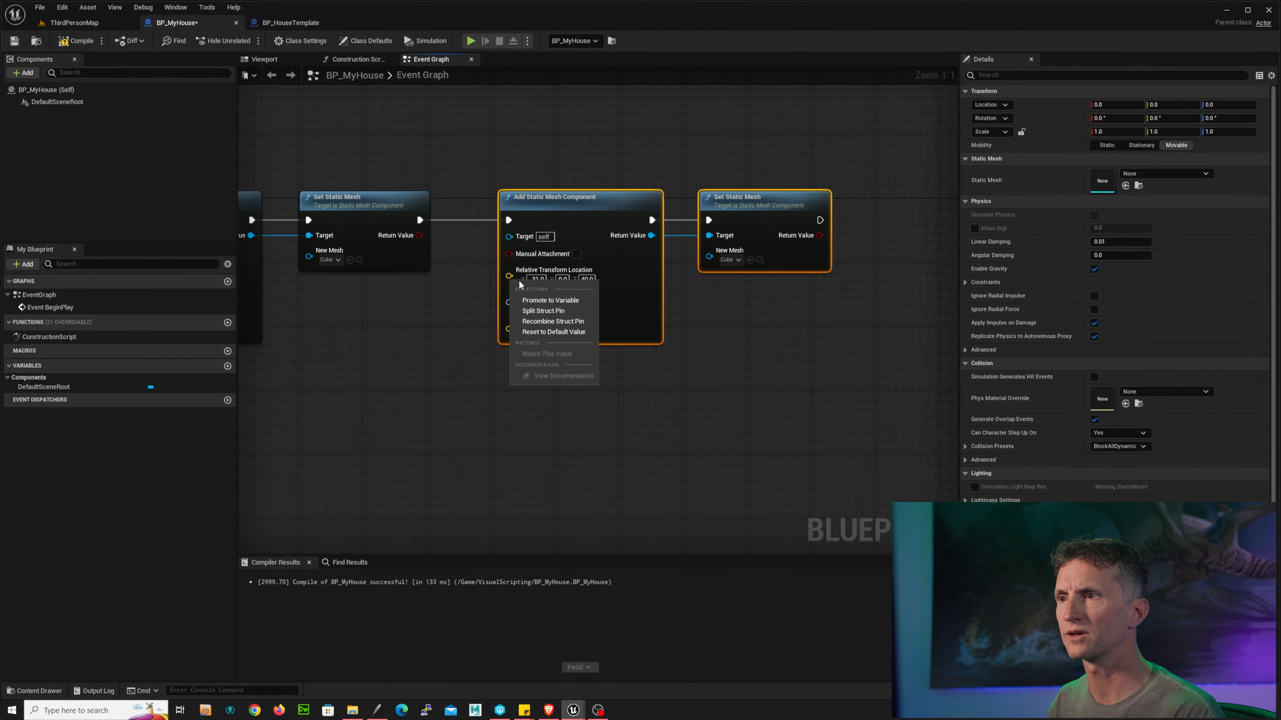
click(536, 279)
key(ctrl+v)
click(602, 395)
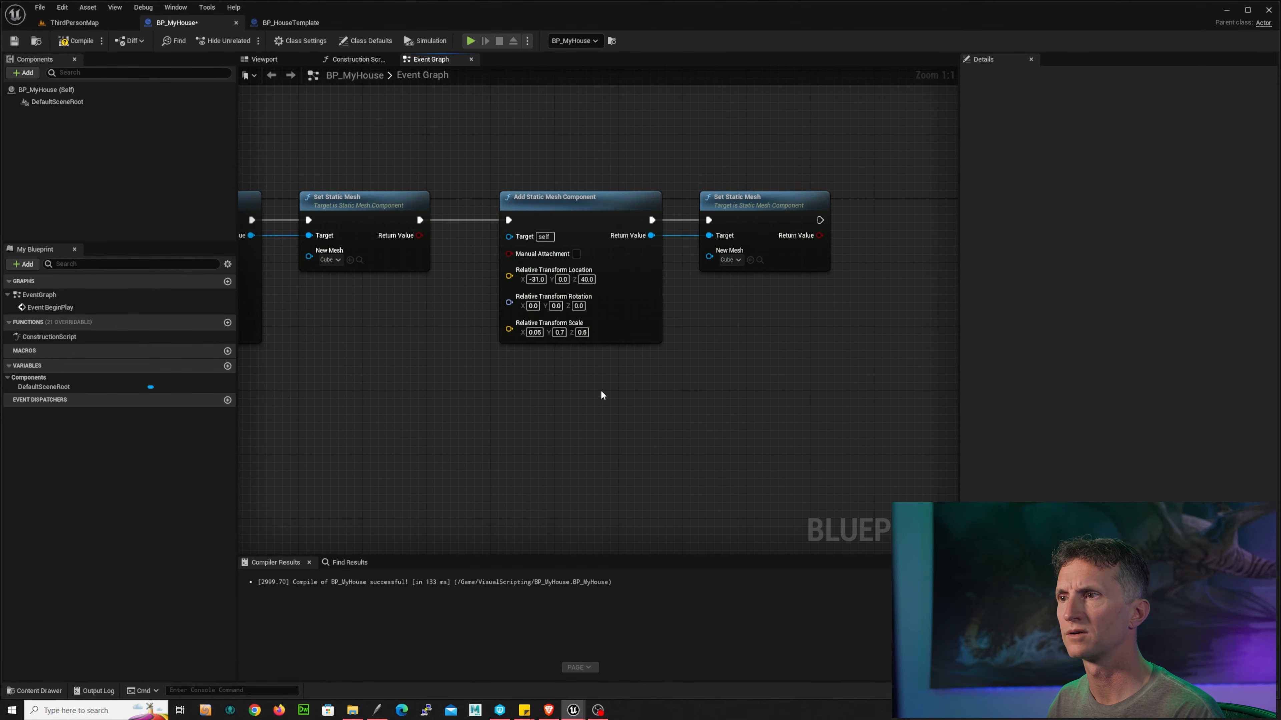
click(654, 298)
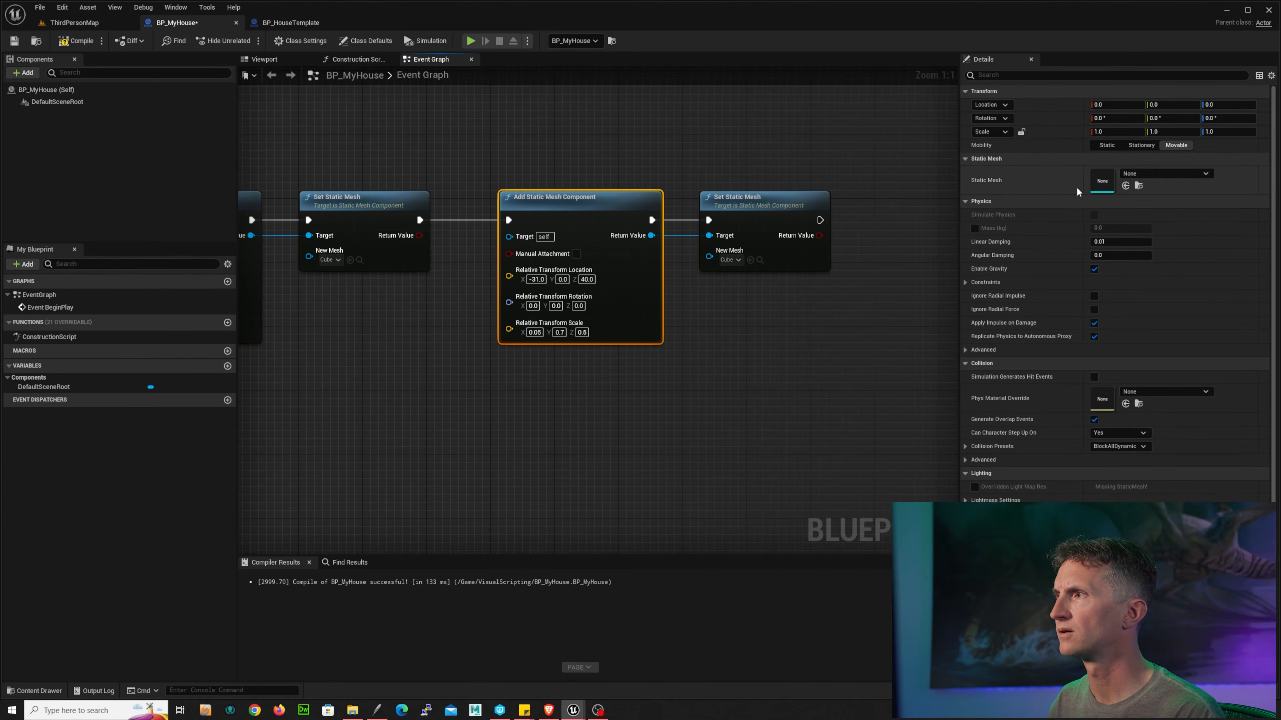
click(1176, 144)
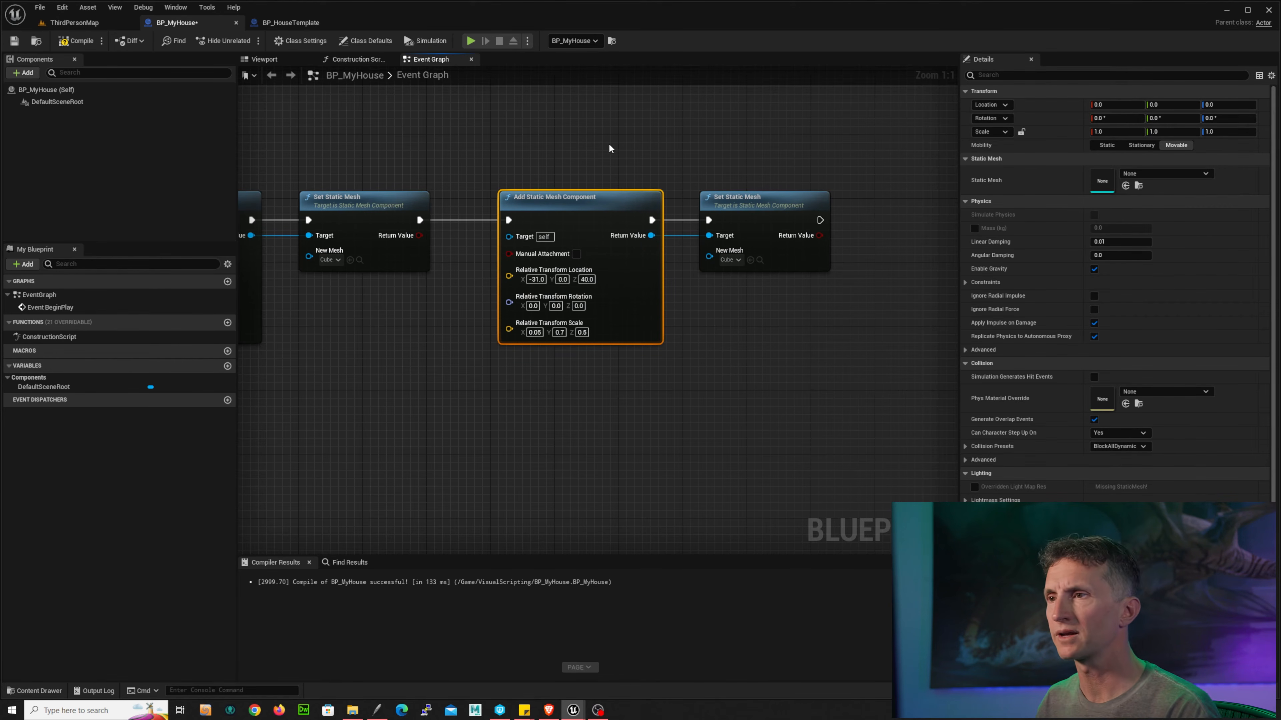
Step: Set the third component's relative location X to -1.35 and Z to -35
click(285, 25)
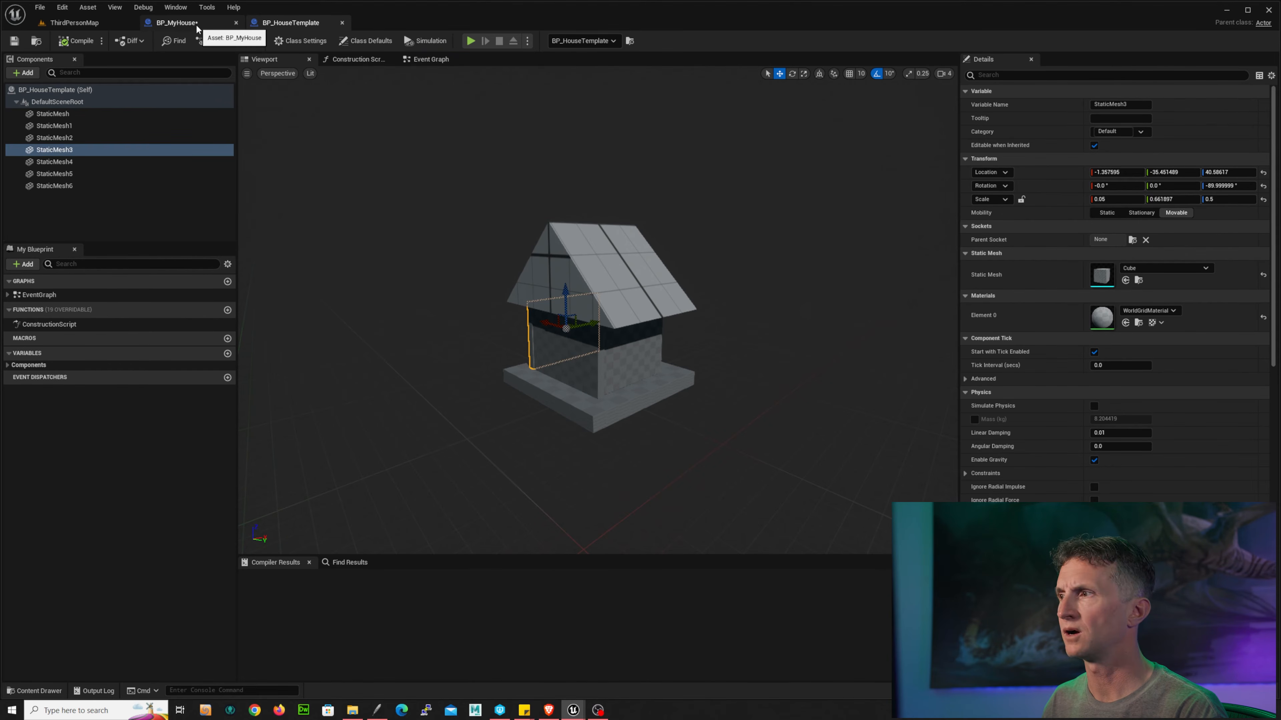
click(178, 25)
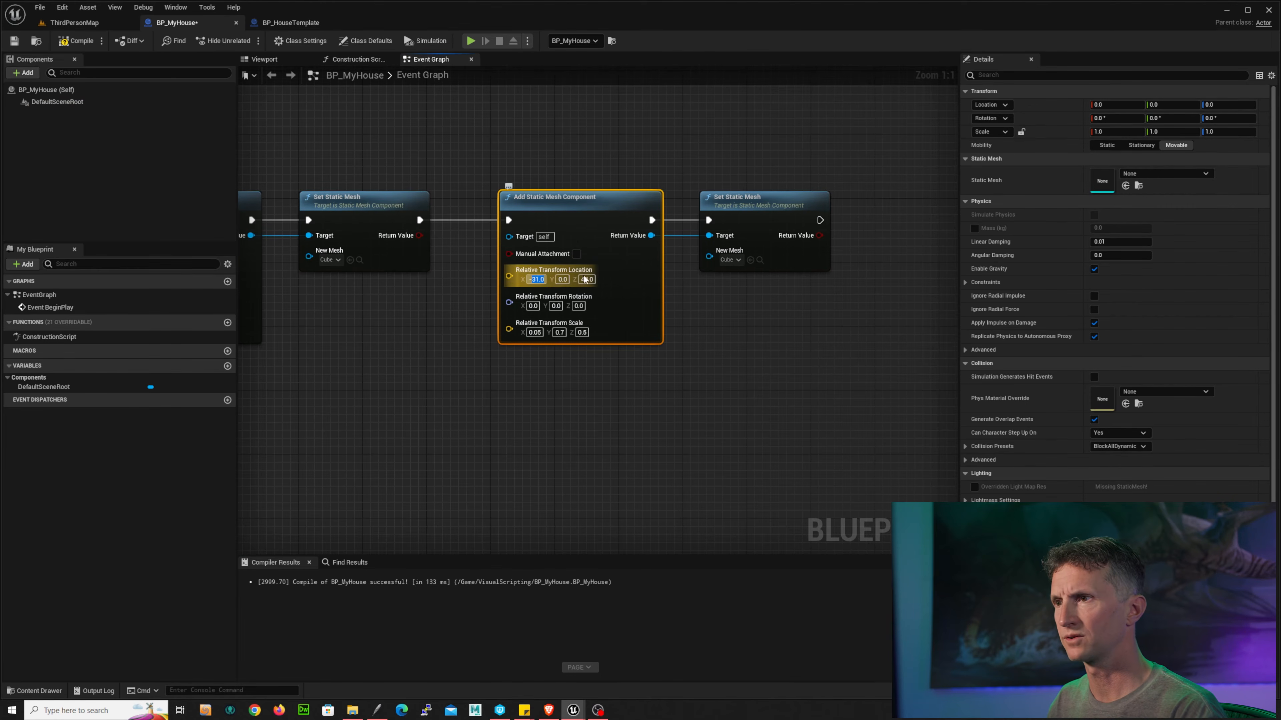
key(BackSpace)
key(BackSpace)
text(-)
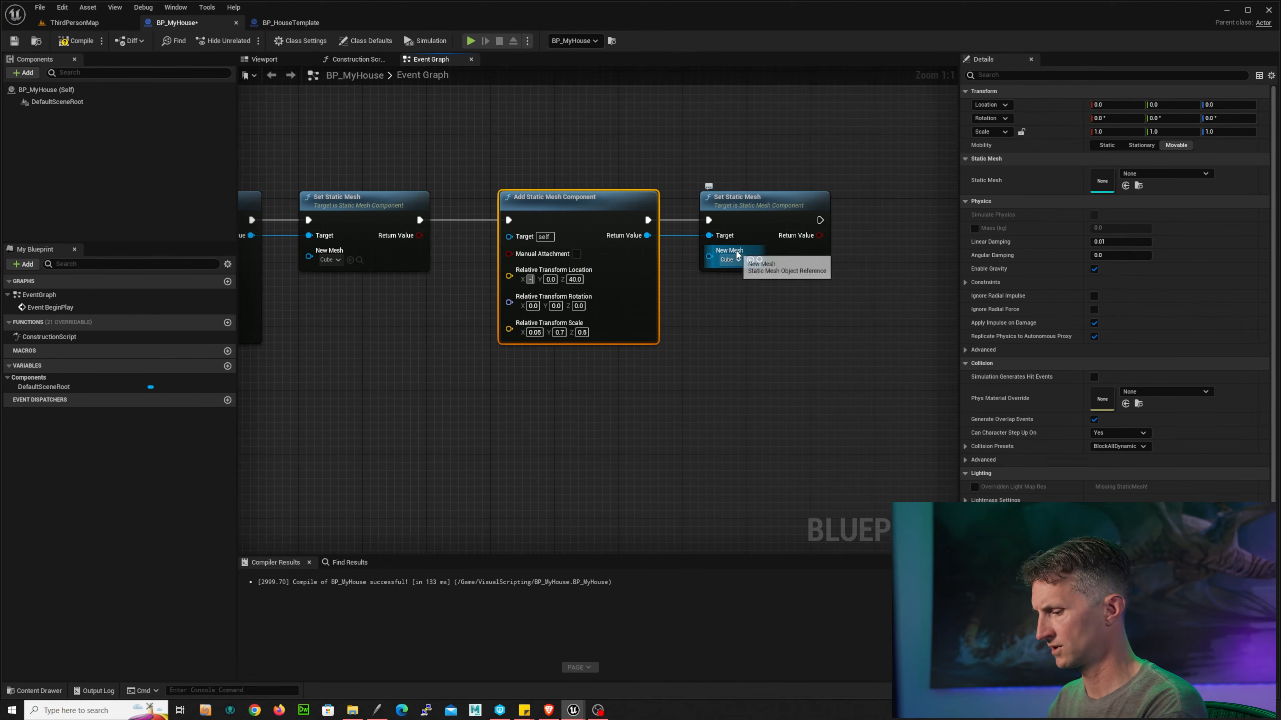
text(1.35)
click(597, 280)
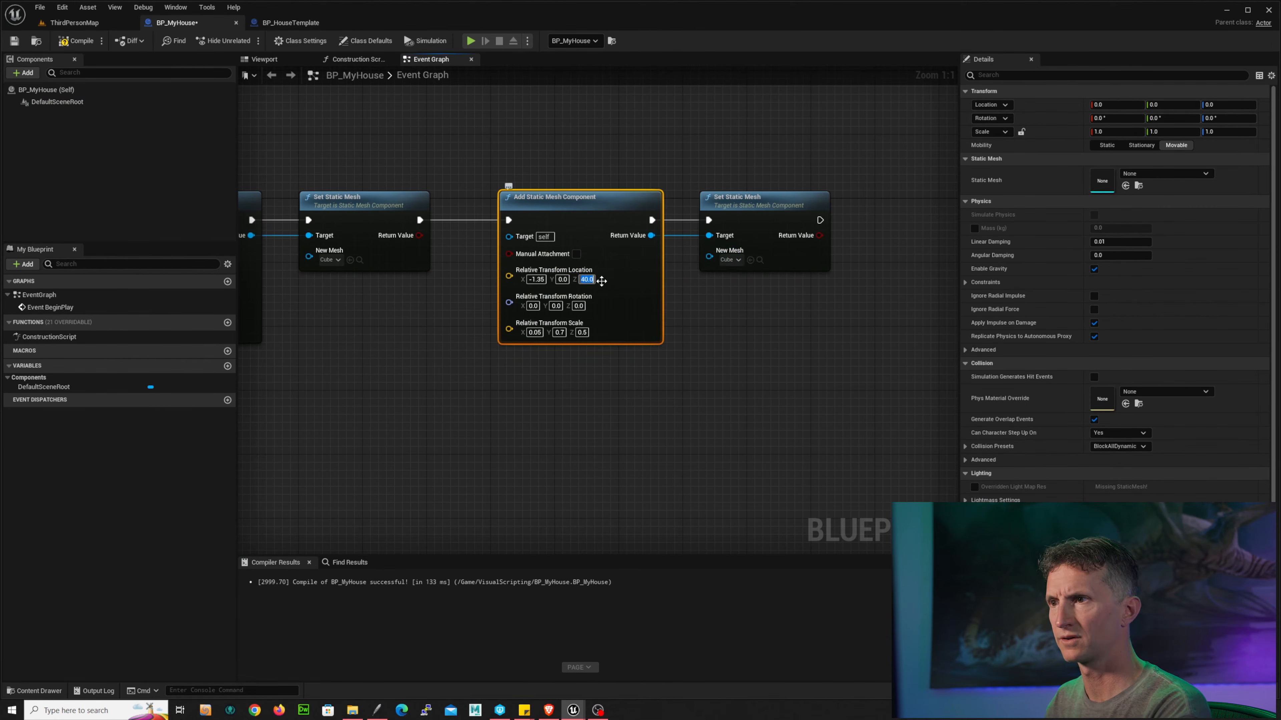
text(-35)
key(Return)
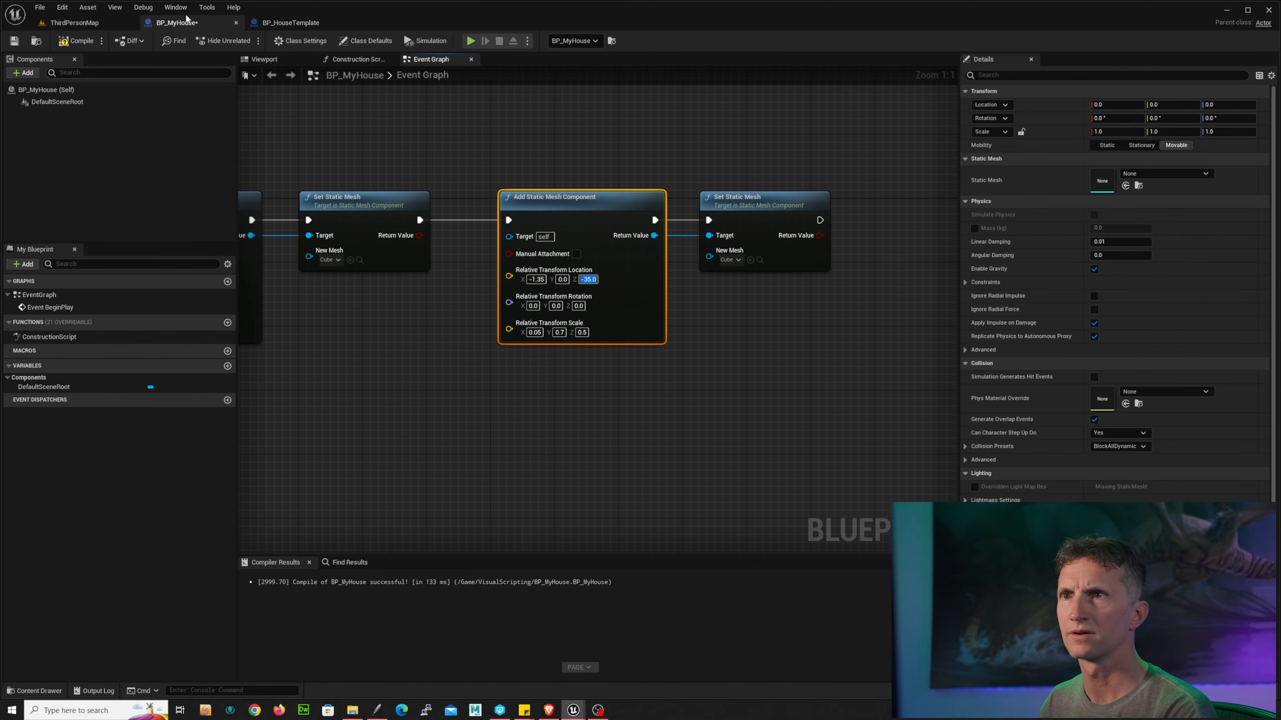
Step: Correct the third component's location to Y -35 and Z 40, matching StaticMesh3
click(285, 22)
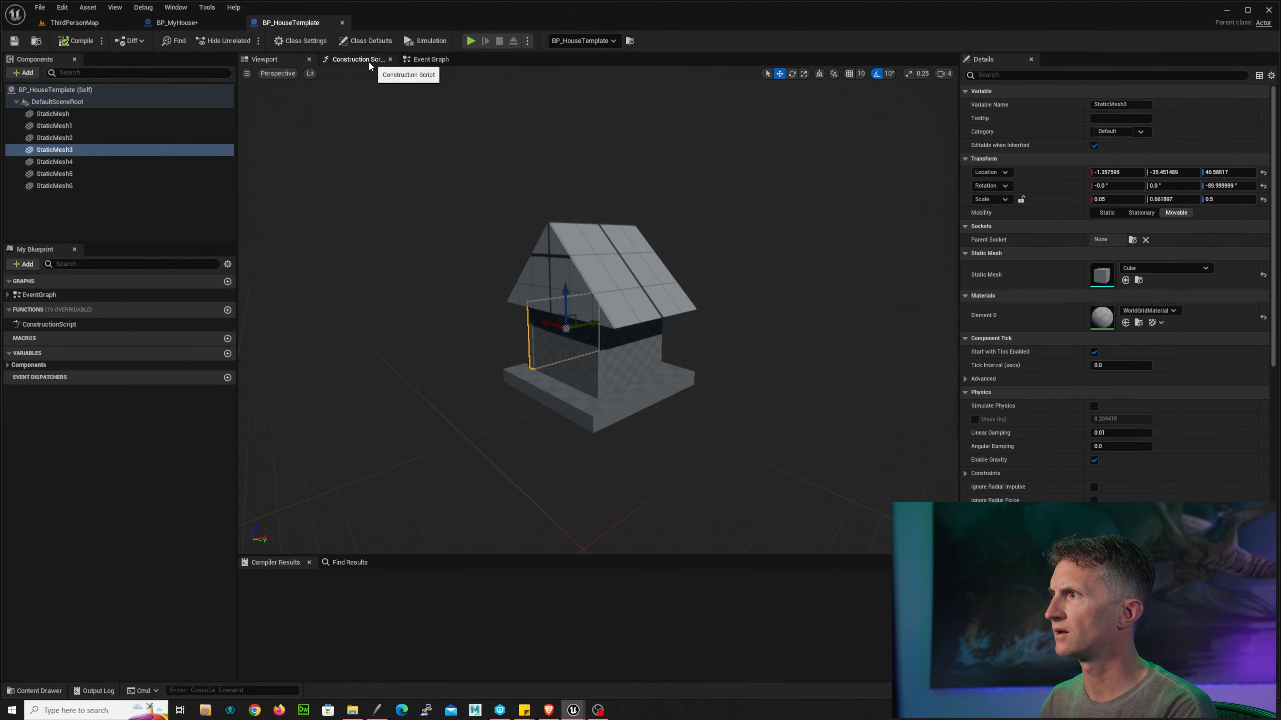
click(176, 22)
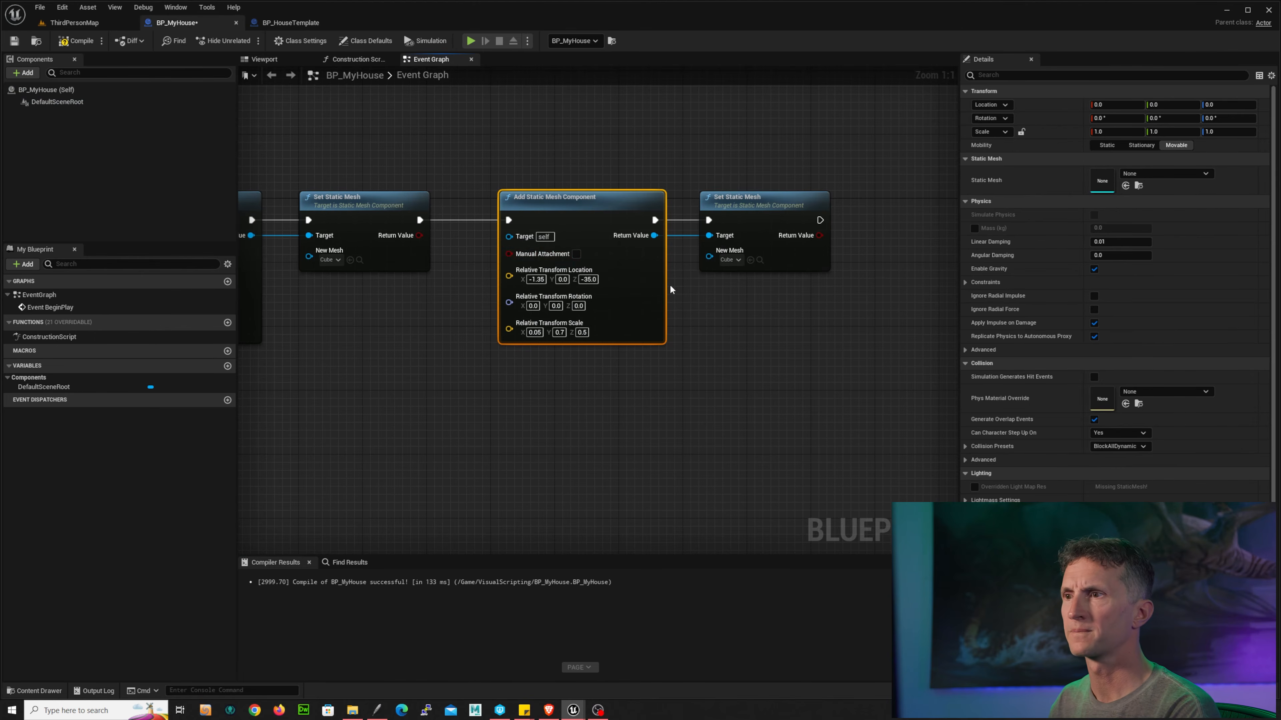
click(562, 279)
text(-)
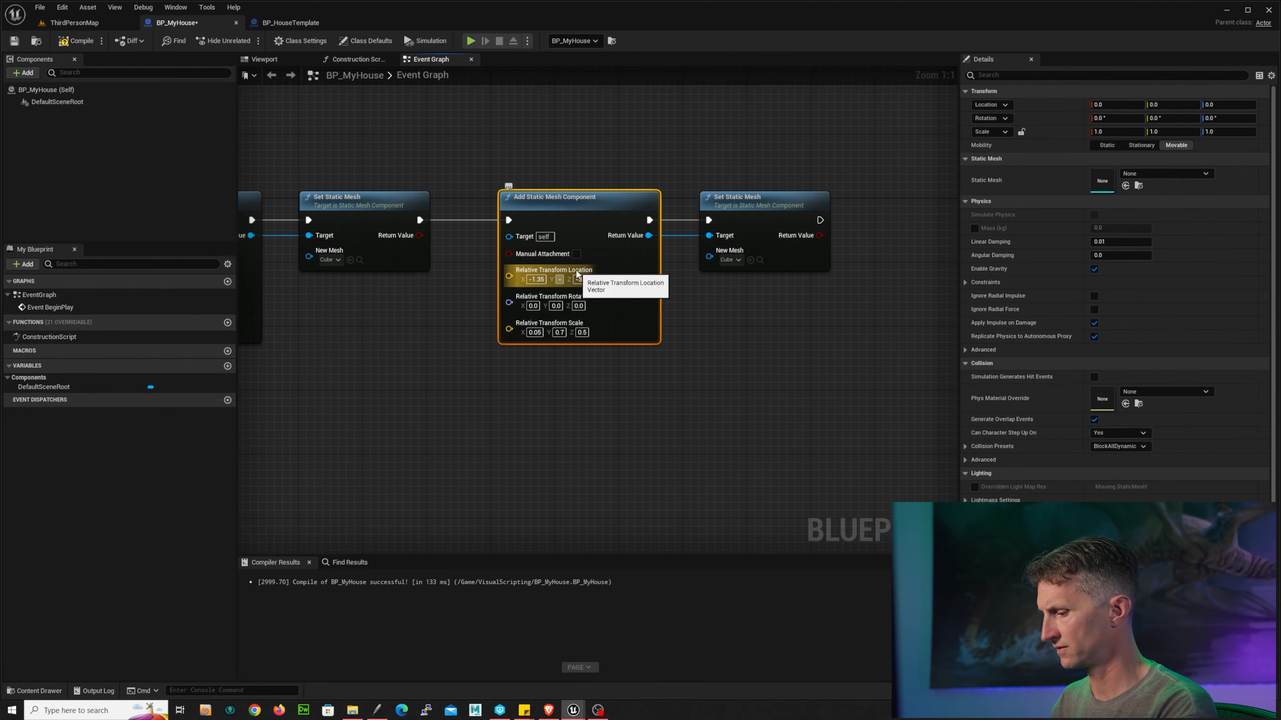
text(35)
key(Tab)
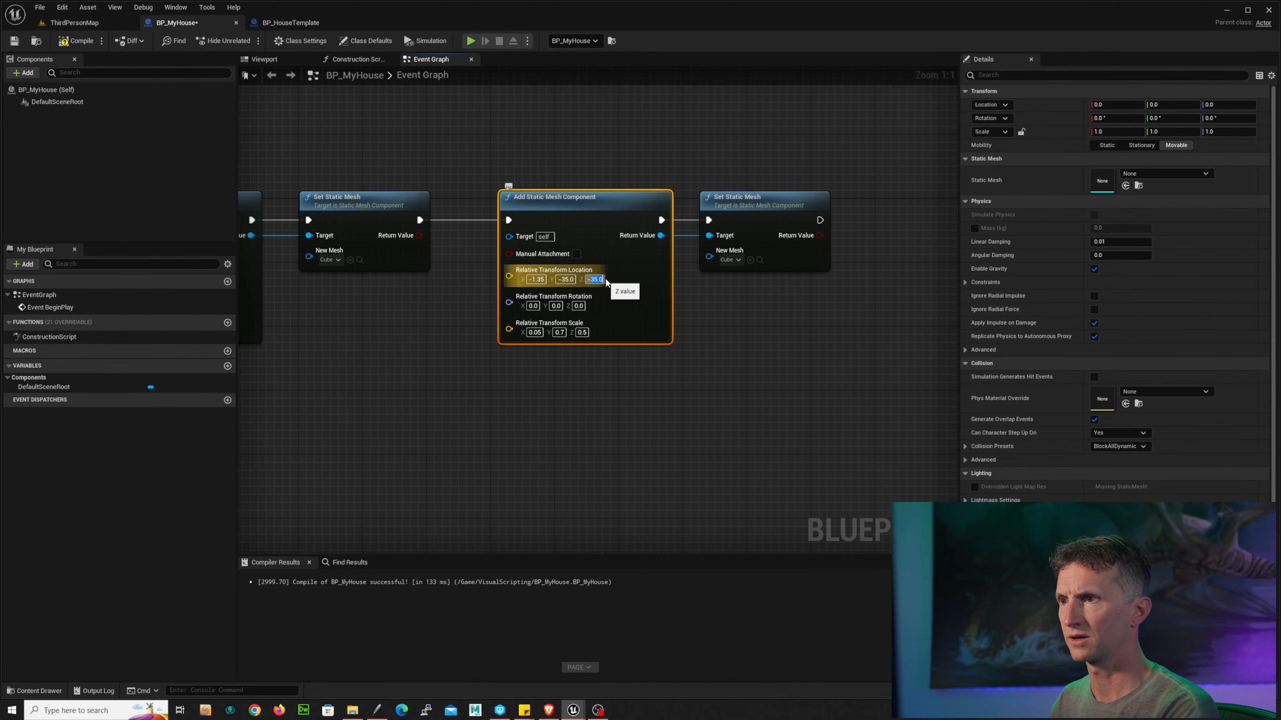
text(40)
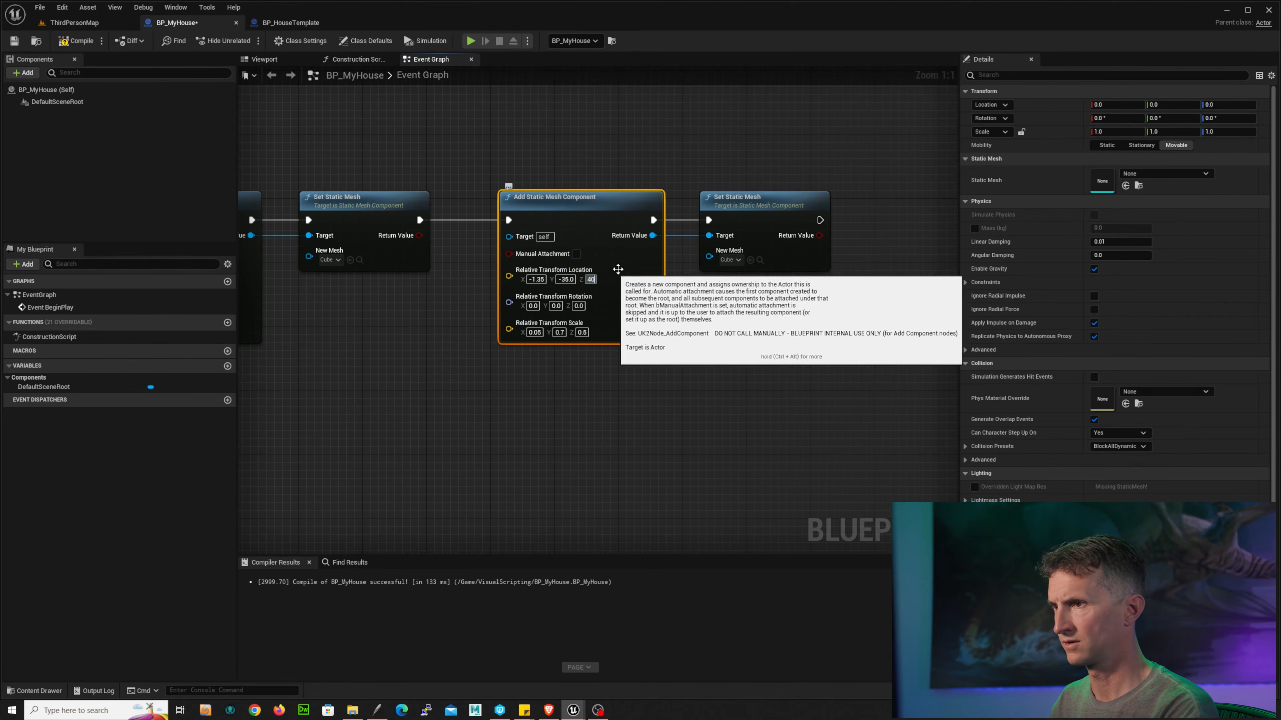
click(290, 22)
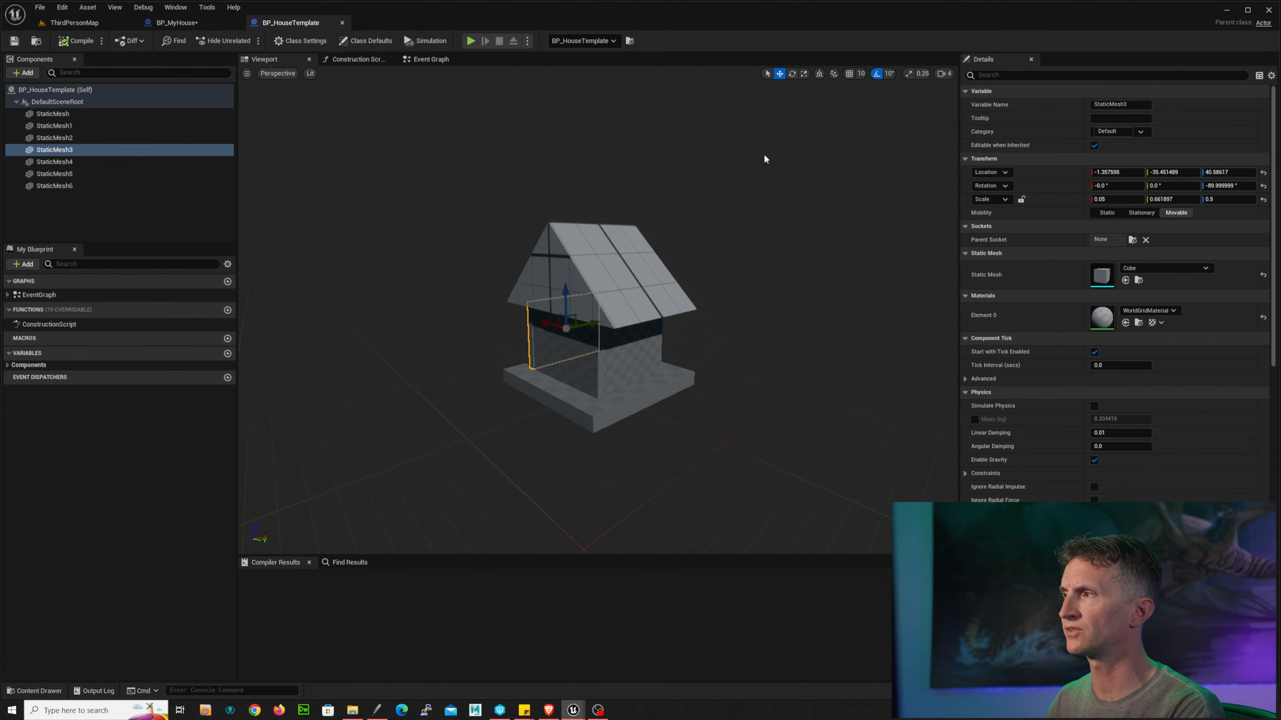
Step: Set the third component's relative rotation Z to -90
click(177, 23)
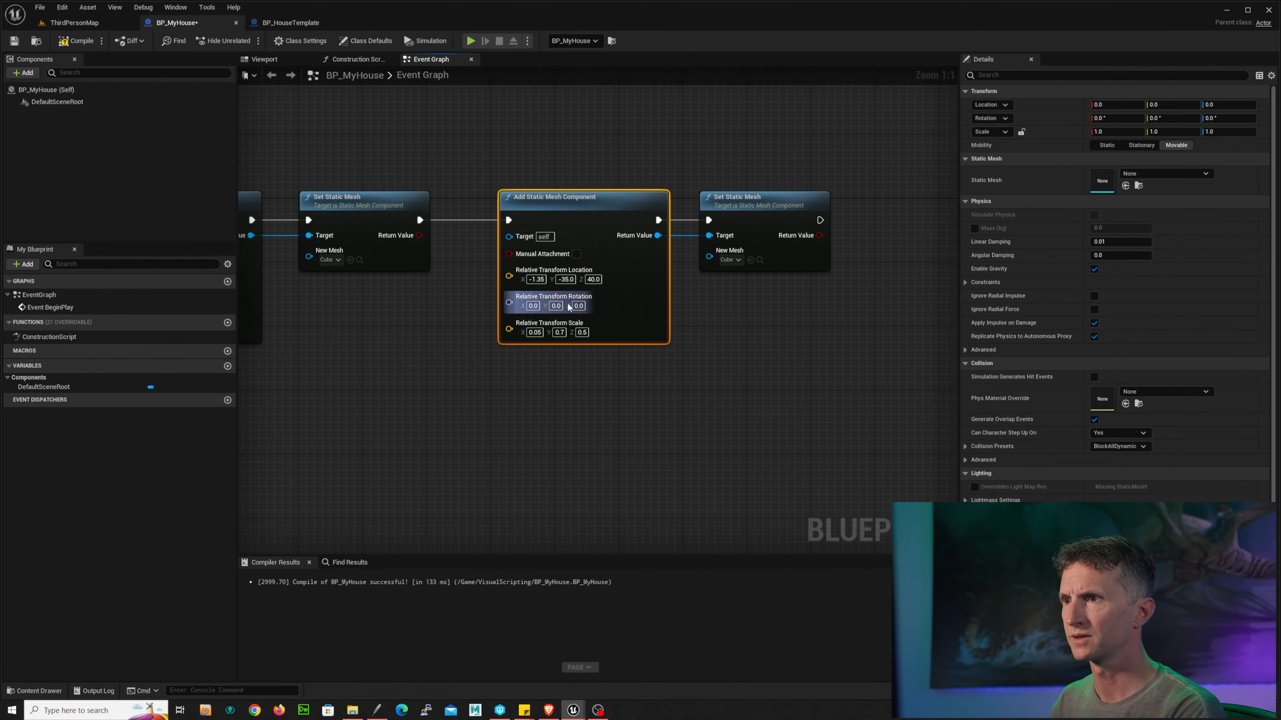
drag(575, 306, 611, 305)
click(767, 293)
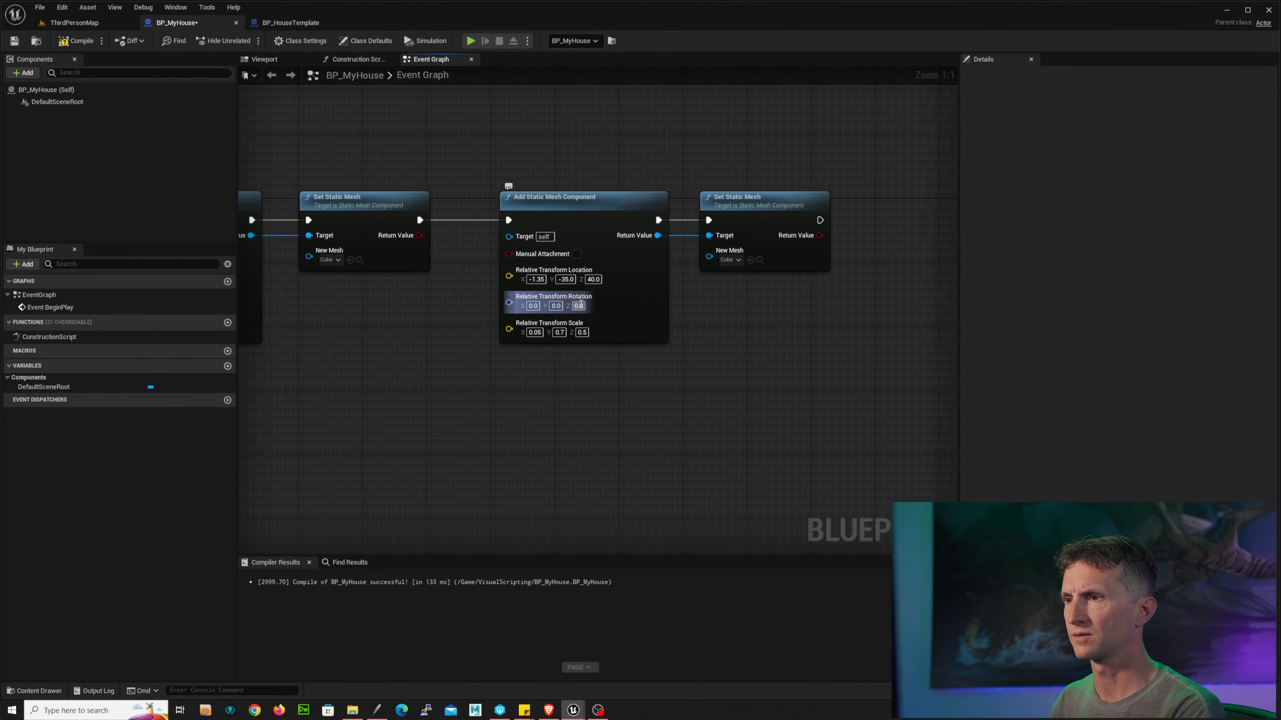
click(579, 307)
text(-90)
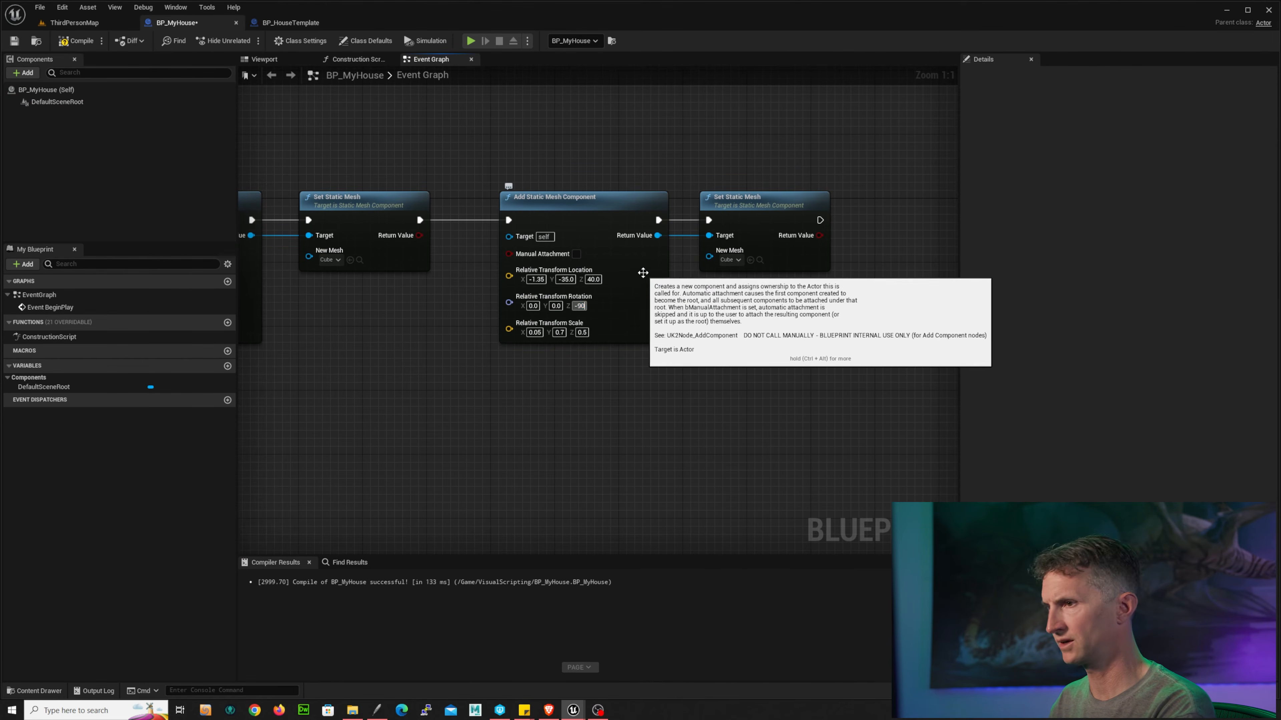
key(Return)
Step: Save the blueprint and play the level to check the third wall of the house
click(283, 23)
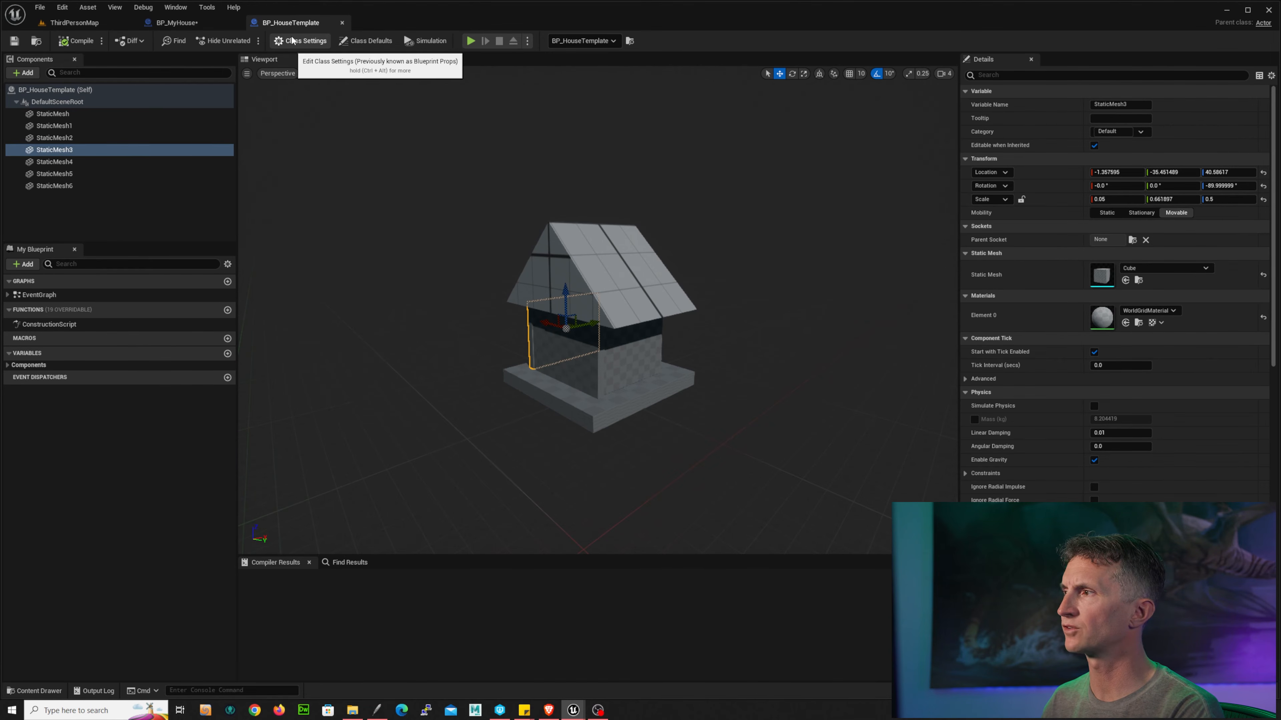
click(191, 23)
click(14, 41)
click(74, 23)
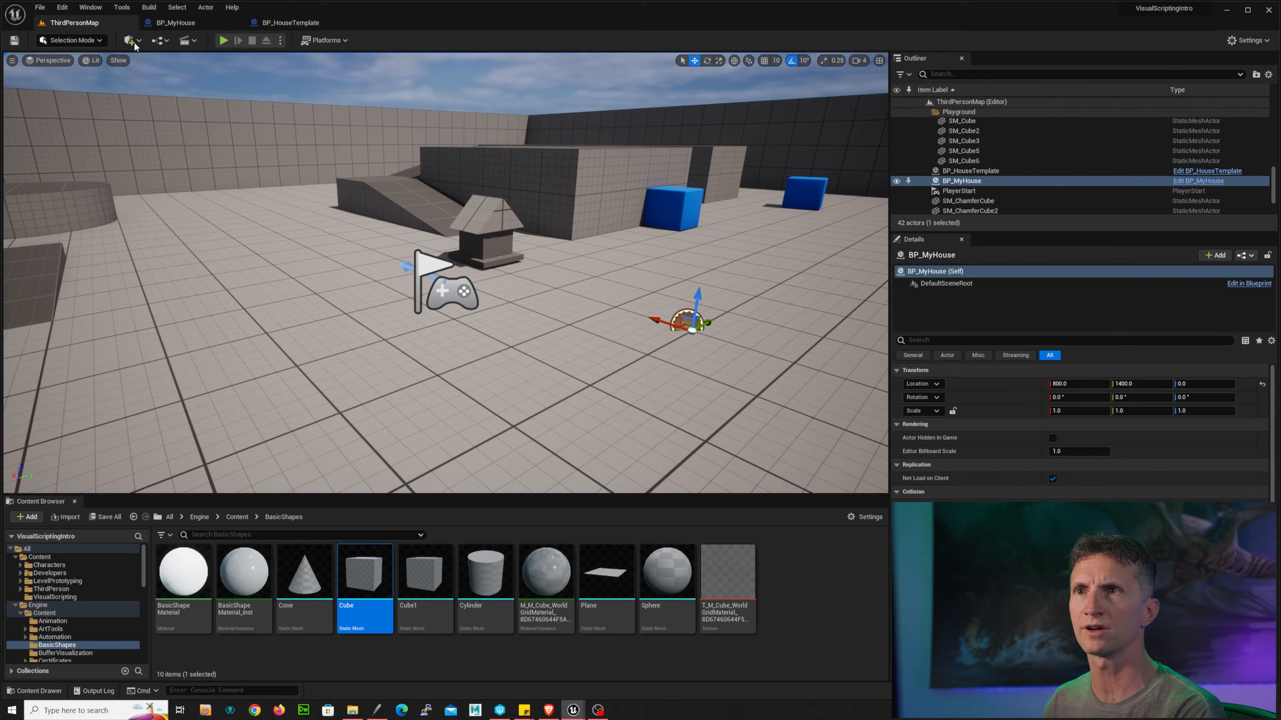
click(224, 41)
click(694, 288)
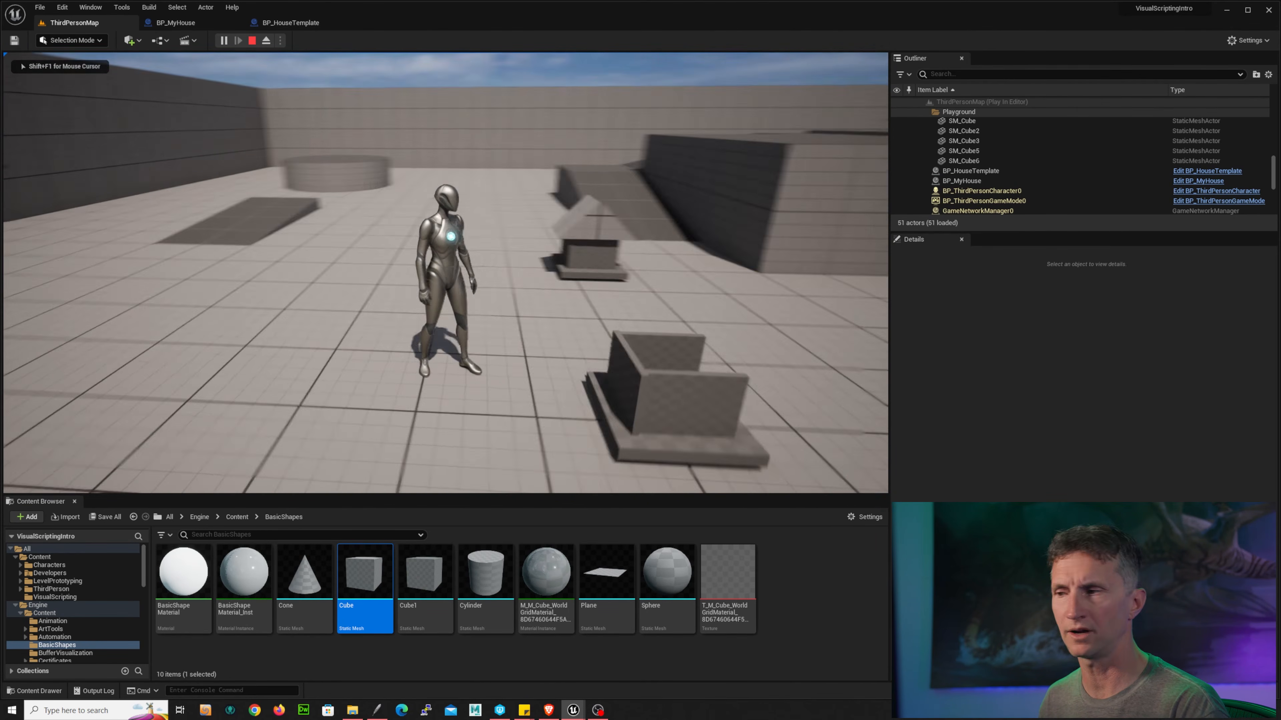
key(s)
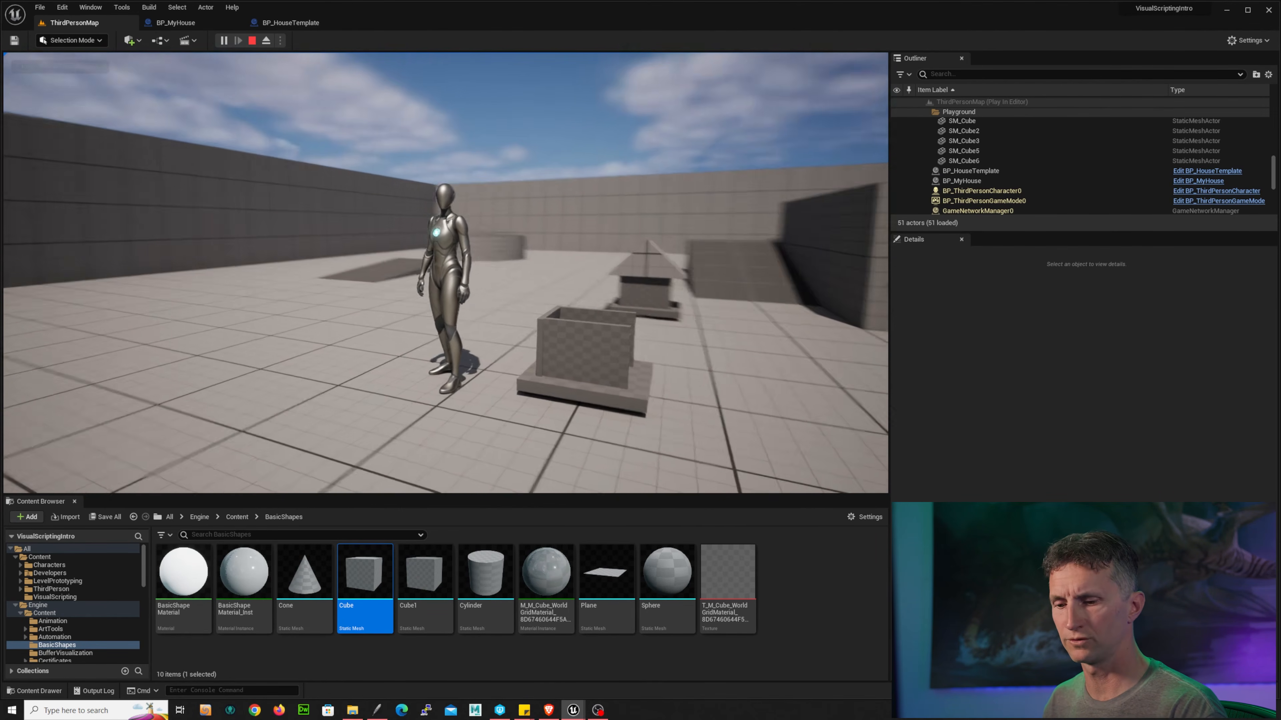
key(Escape)
Step: Copy the third Add Static Mesh Component and Set Static Mesh pair and paste it as a fourth pair
click(175, 22)
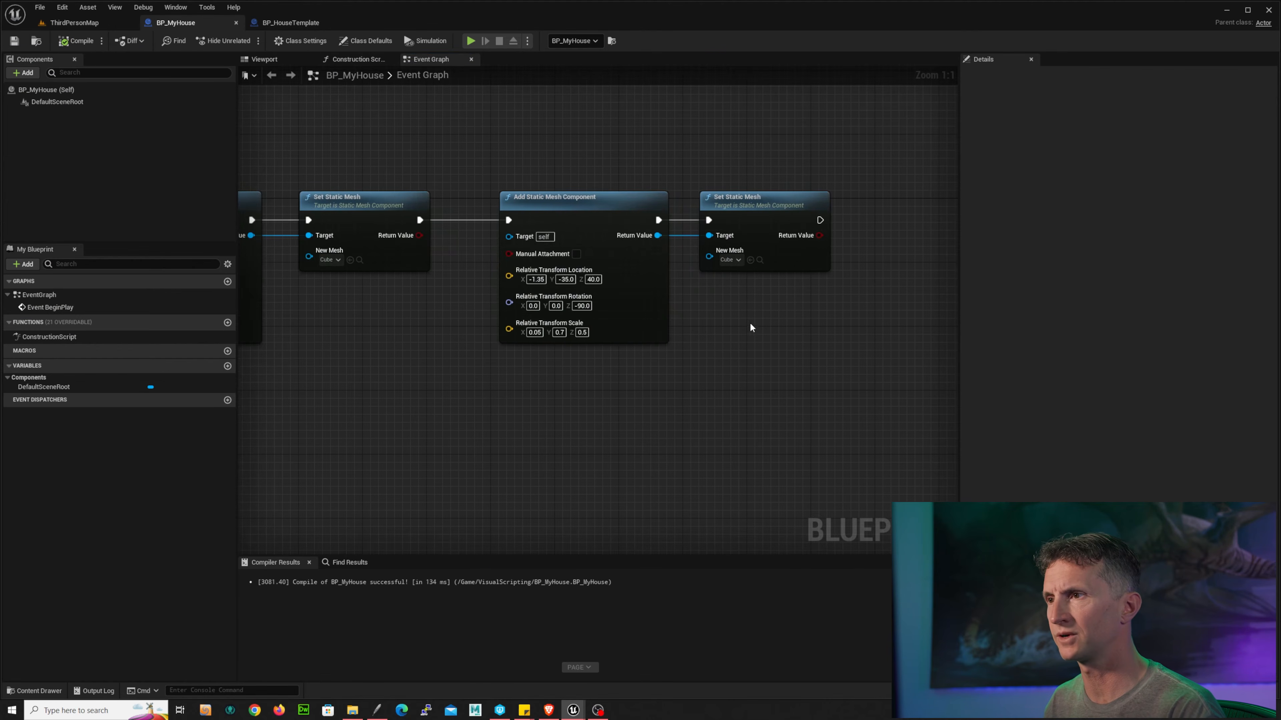
right_drag(750, 326, 666, 329)
scroll(667, 327, down, 3)
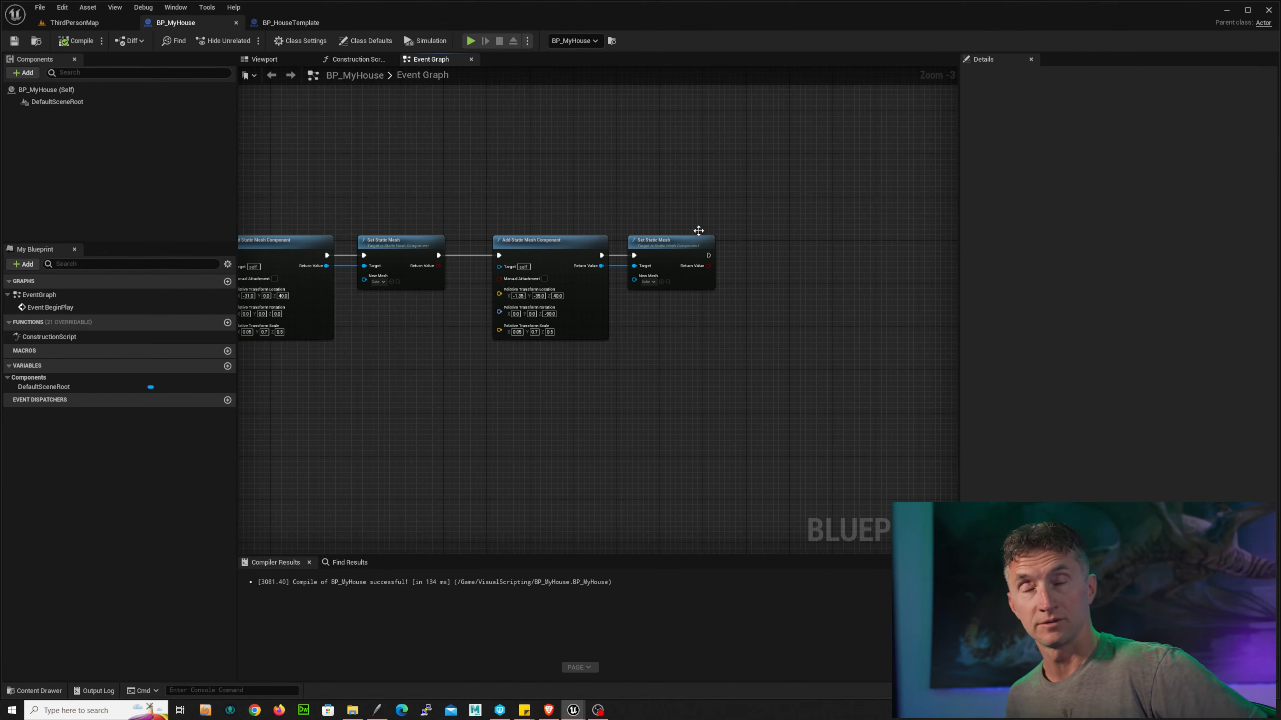
right_drag(711, 197, 600, 201)
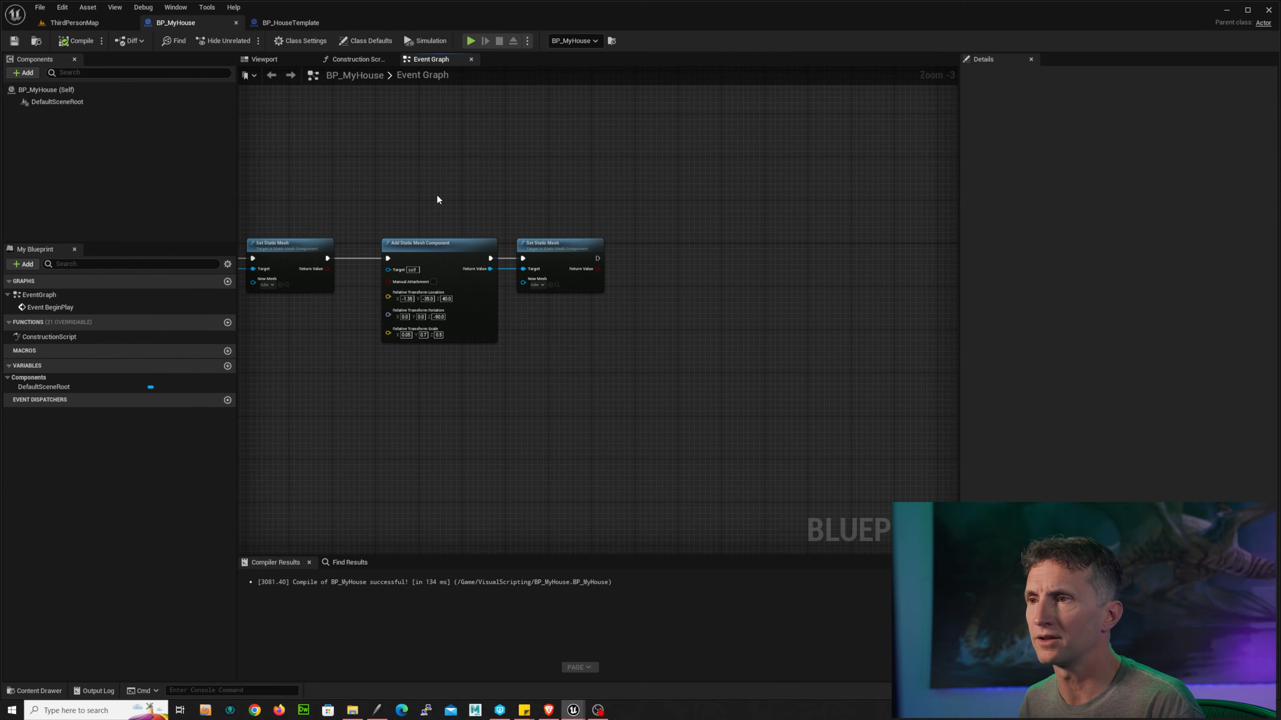
drag(436, 197, 690, 345)
key(ctrl+c)
key(ctrl+v)
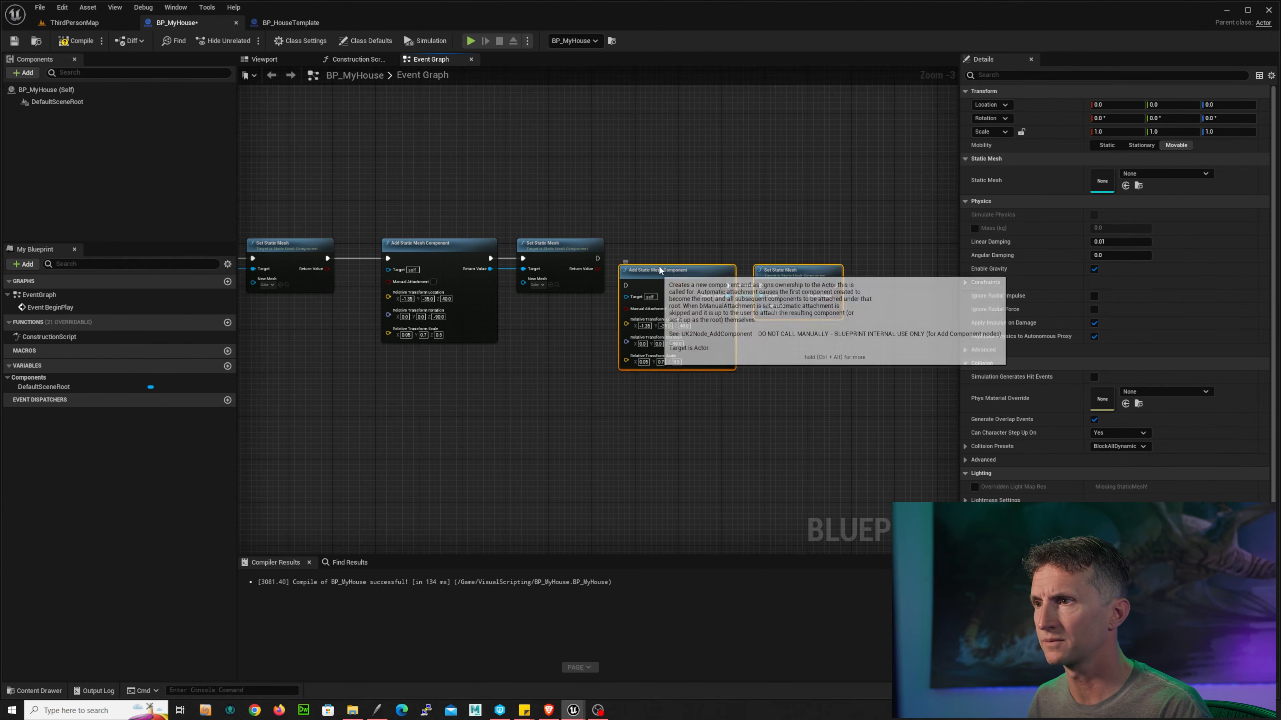
mouse_move(659, 265)
mouse_down()
mouse_move(667, 253)
mouse_move(641, 260)
mouse_up()
scroll(734, 201, up, 1)
right_drag(742, 199, 703, 204)
Step: Compare with StaticMesh4 in the template and set the fourth component's relative location Y to 35
click(290, 22)
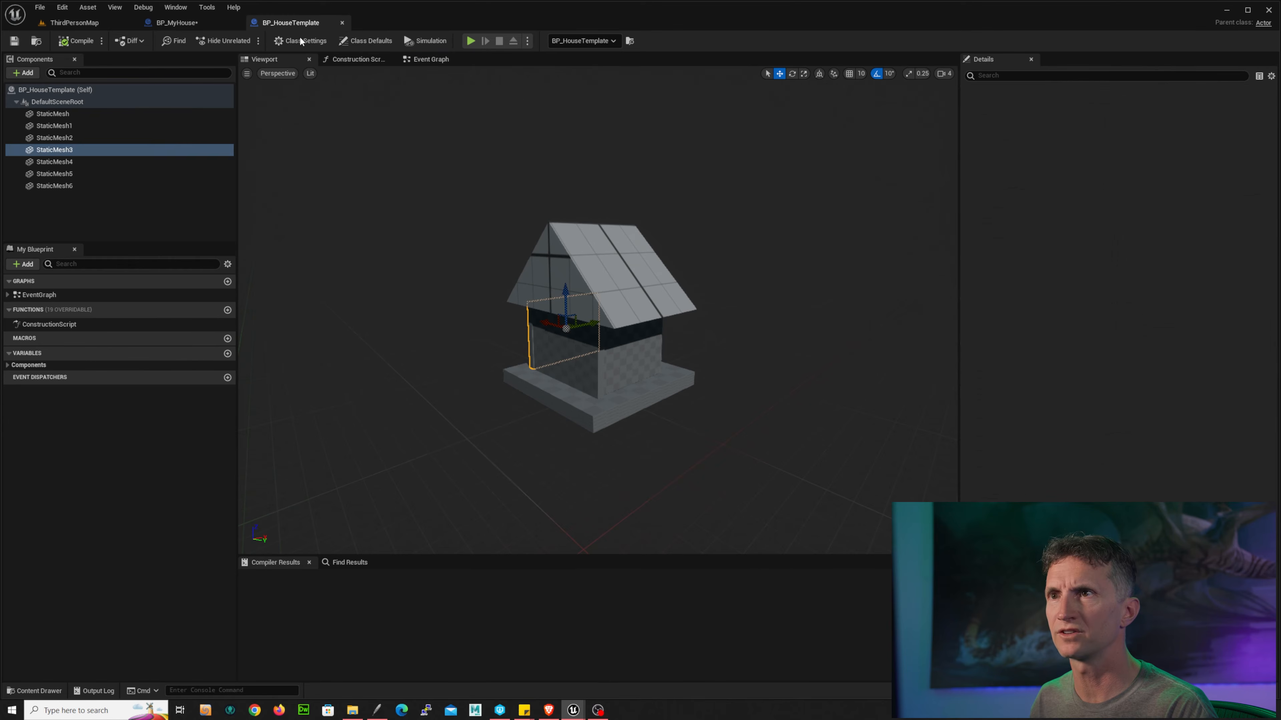
click(75, 162)
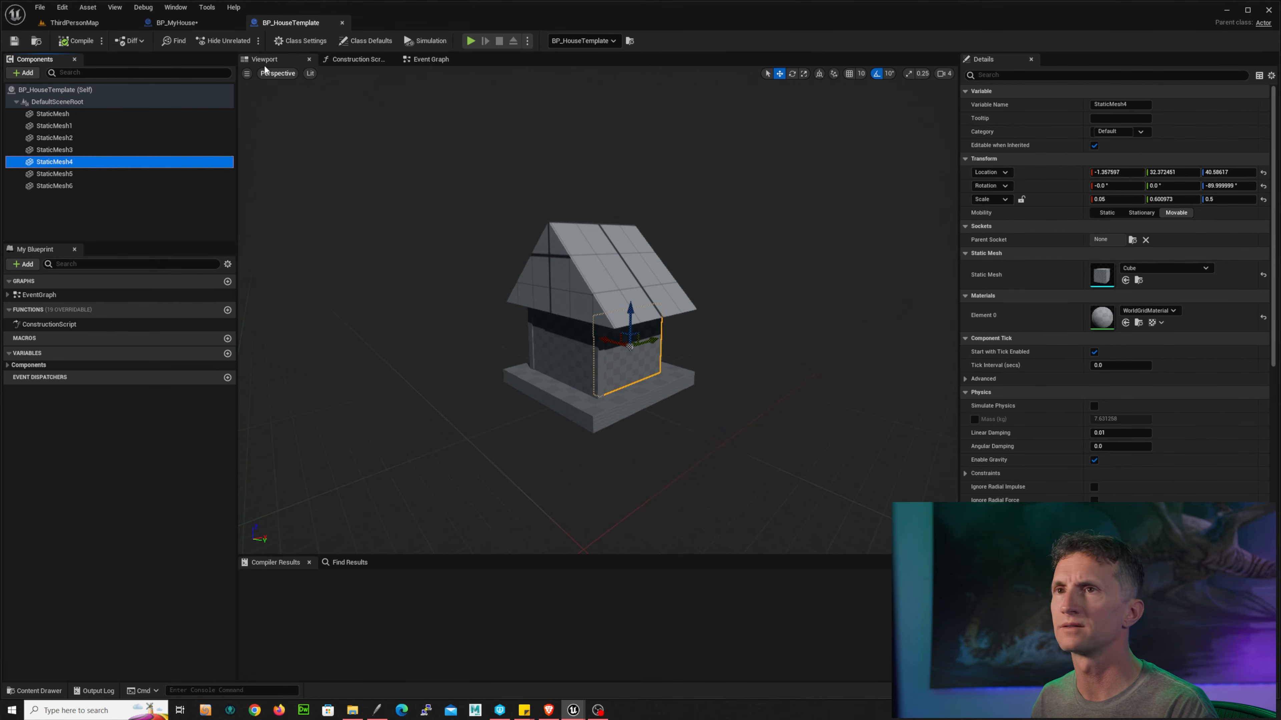
click(176, 23)
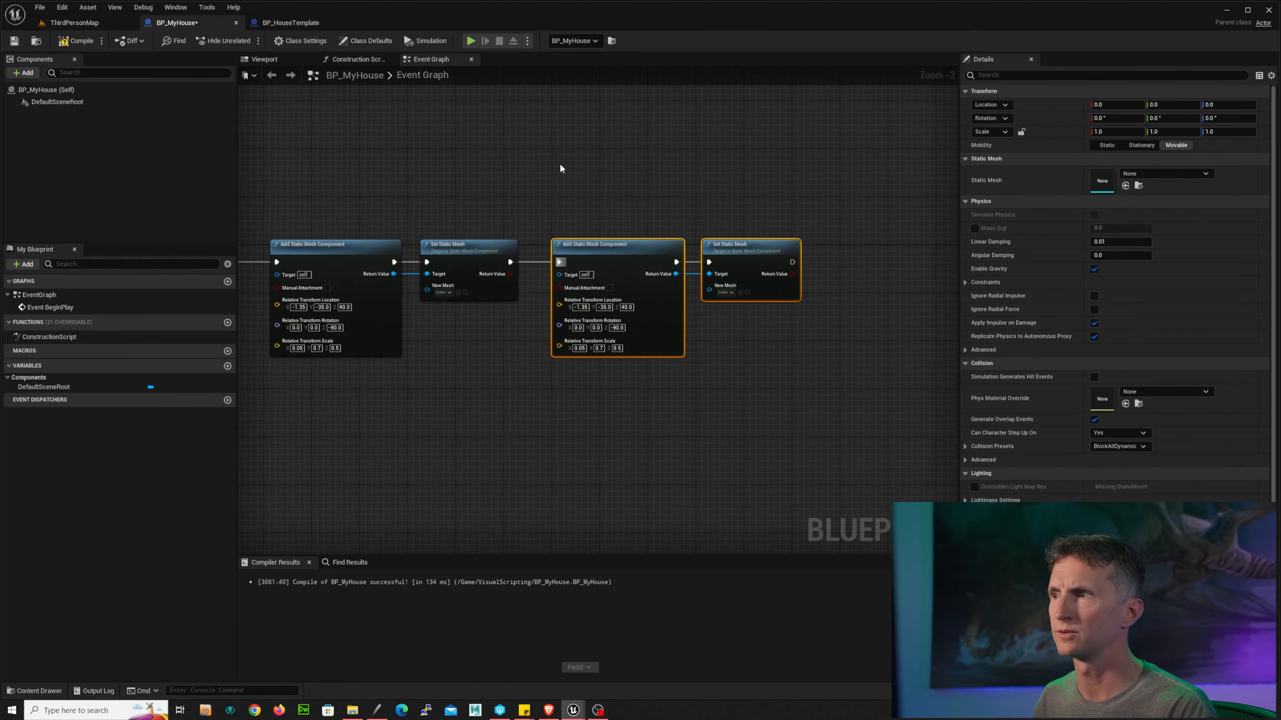
click(605, 308)
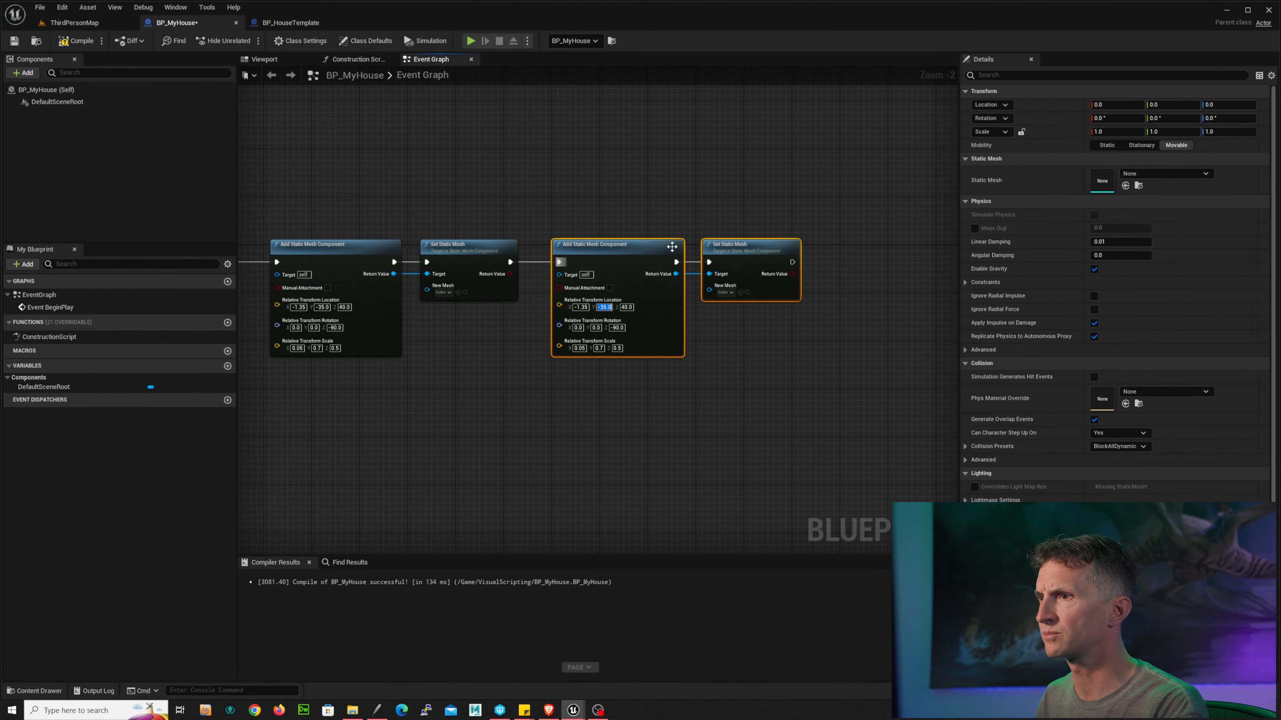
drag(632, 207, 657, 251)
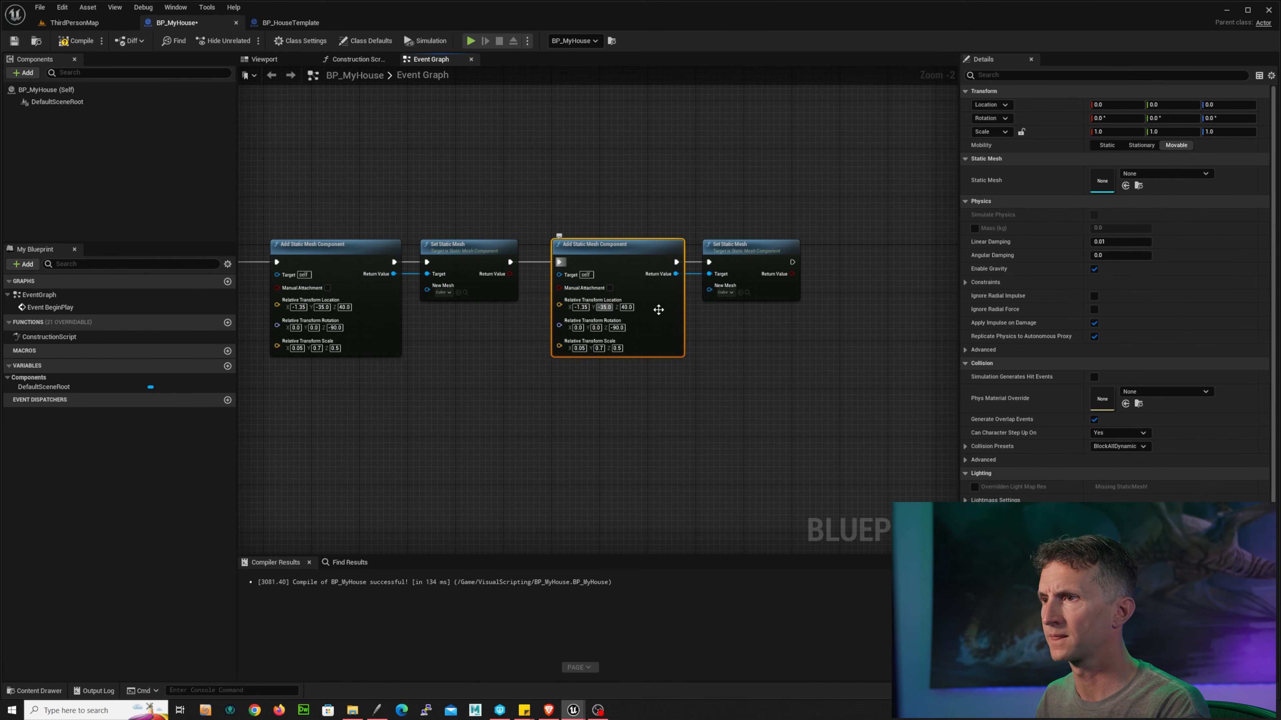
click(692, 234)
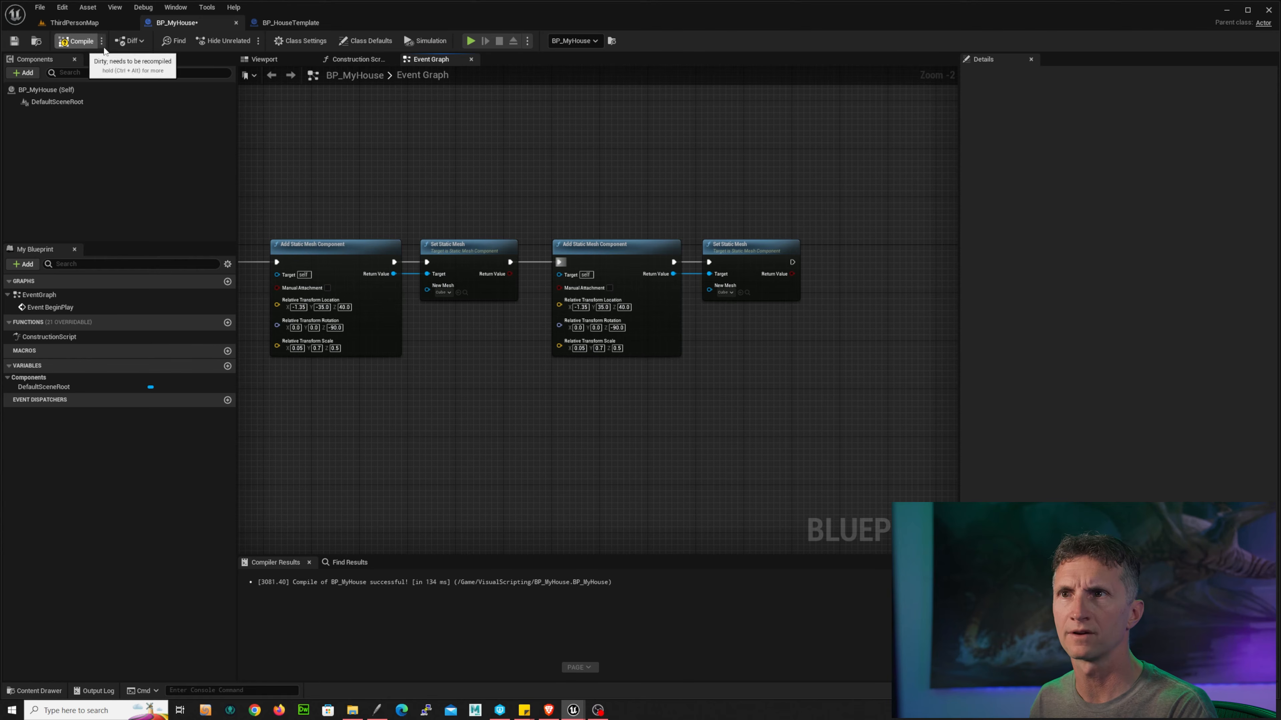
Step: Save the blueprint, play the level to check the fourth wall, then return to BP_MyHouse
click(14, 40)
click(101, 22)
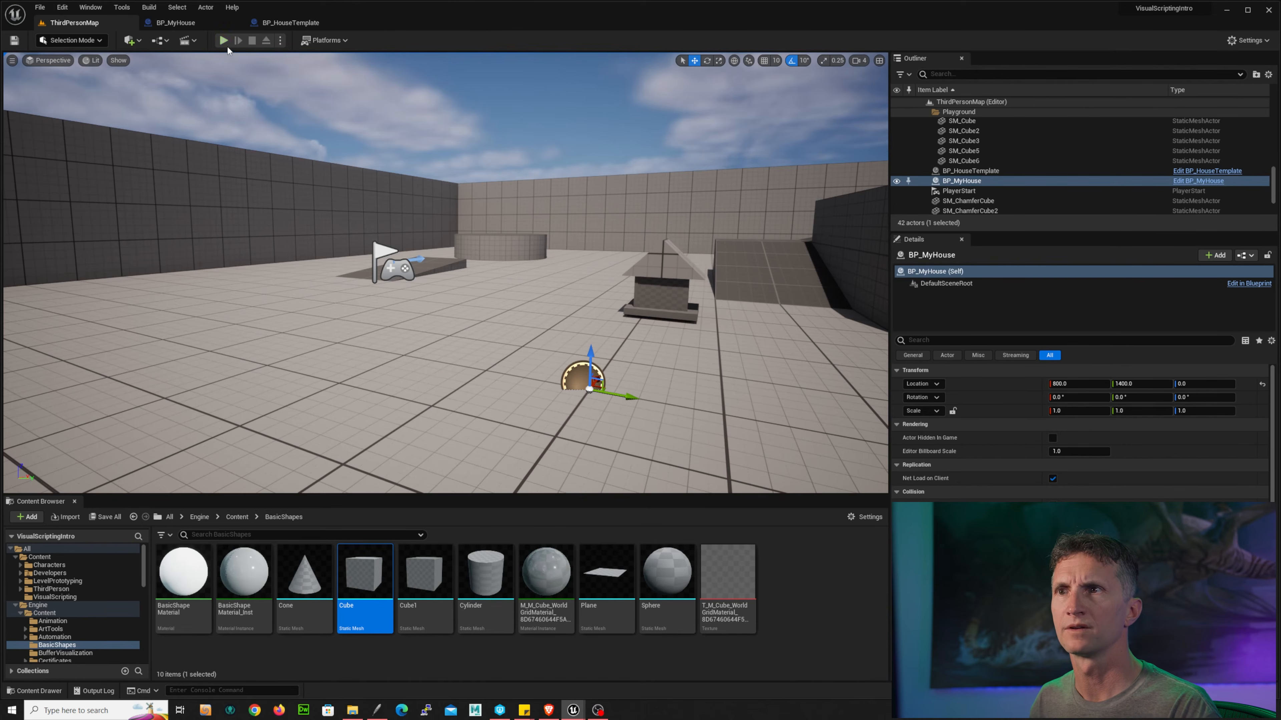
click(223, 41)
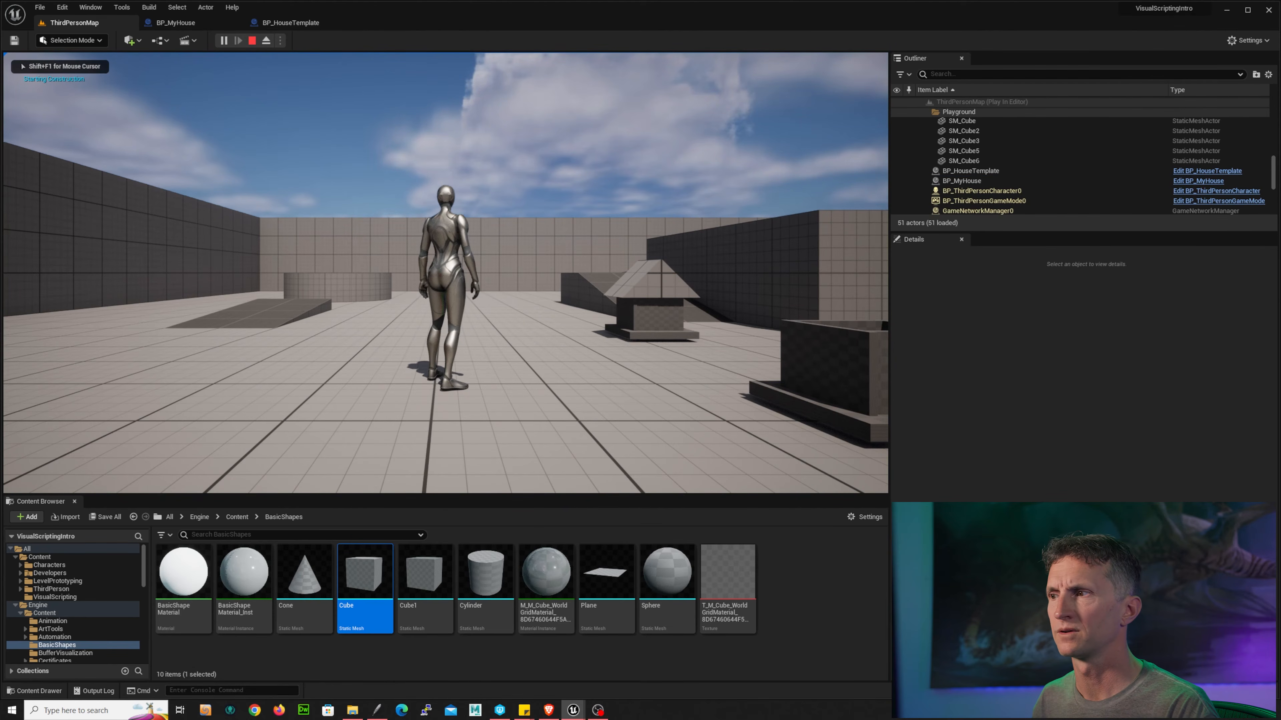
key(s)
key(d)
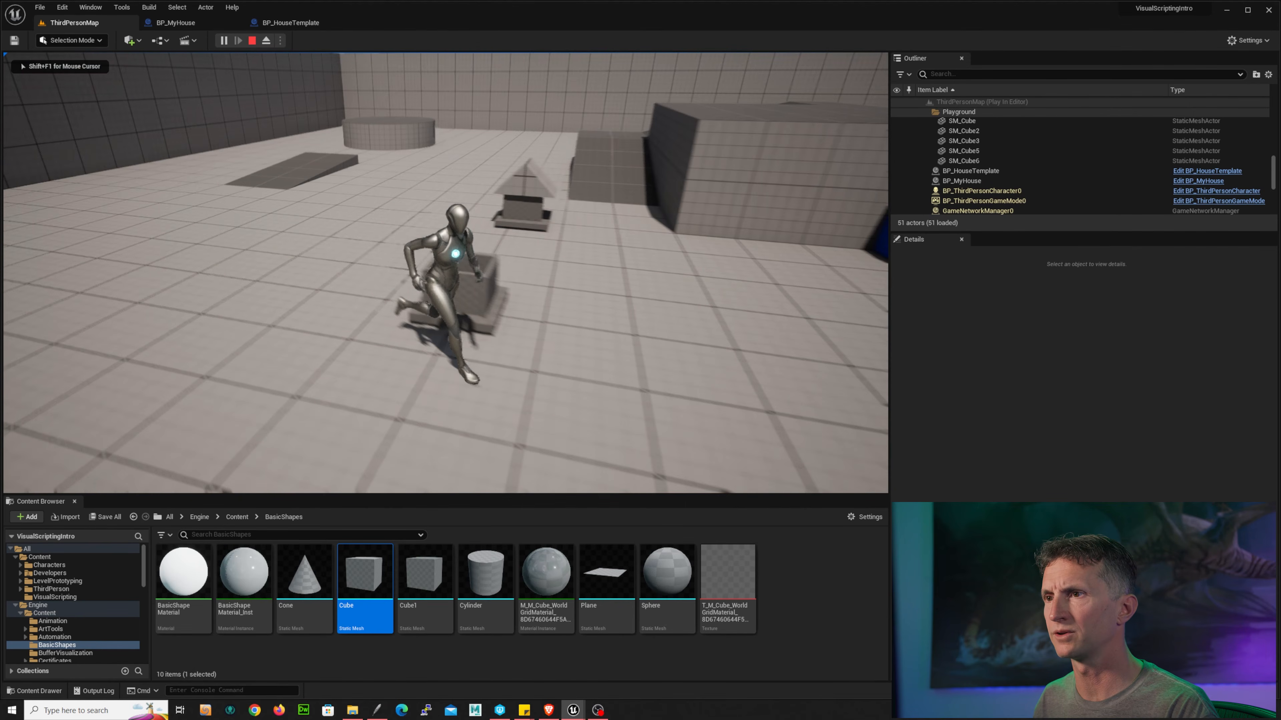
key(a)
key(w)
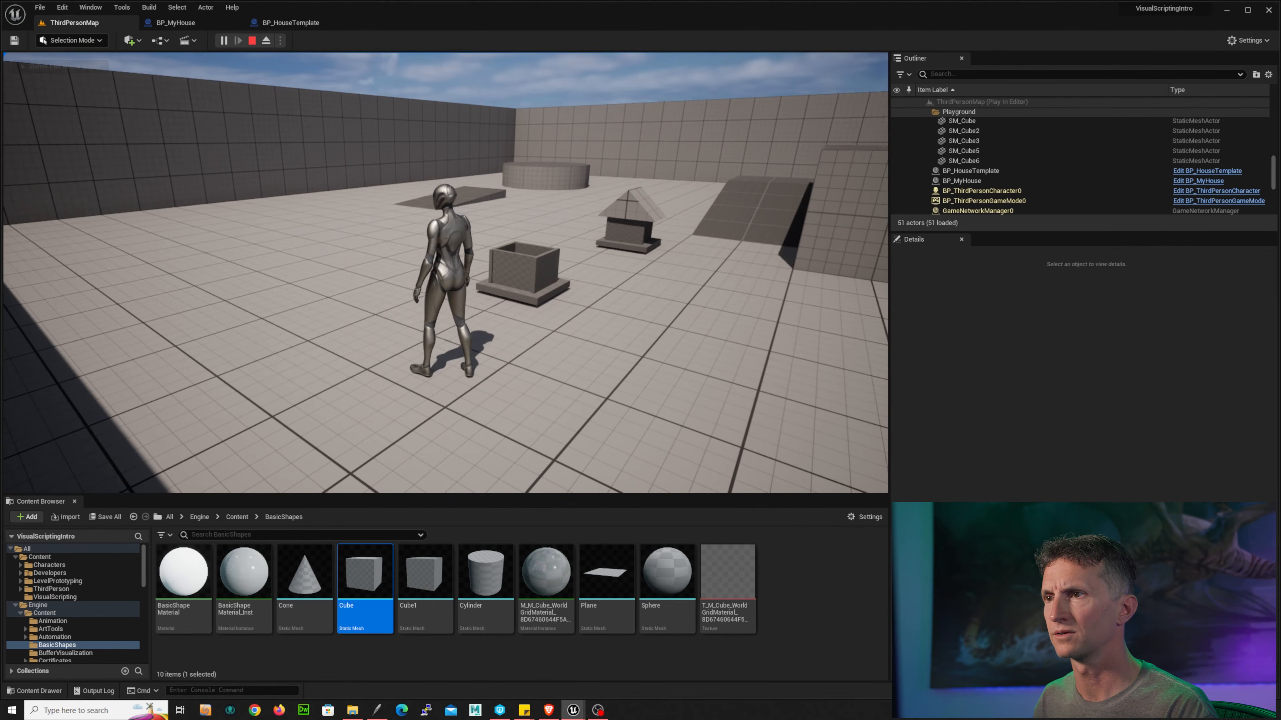
key(Escape)
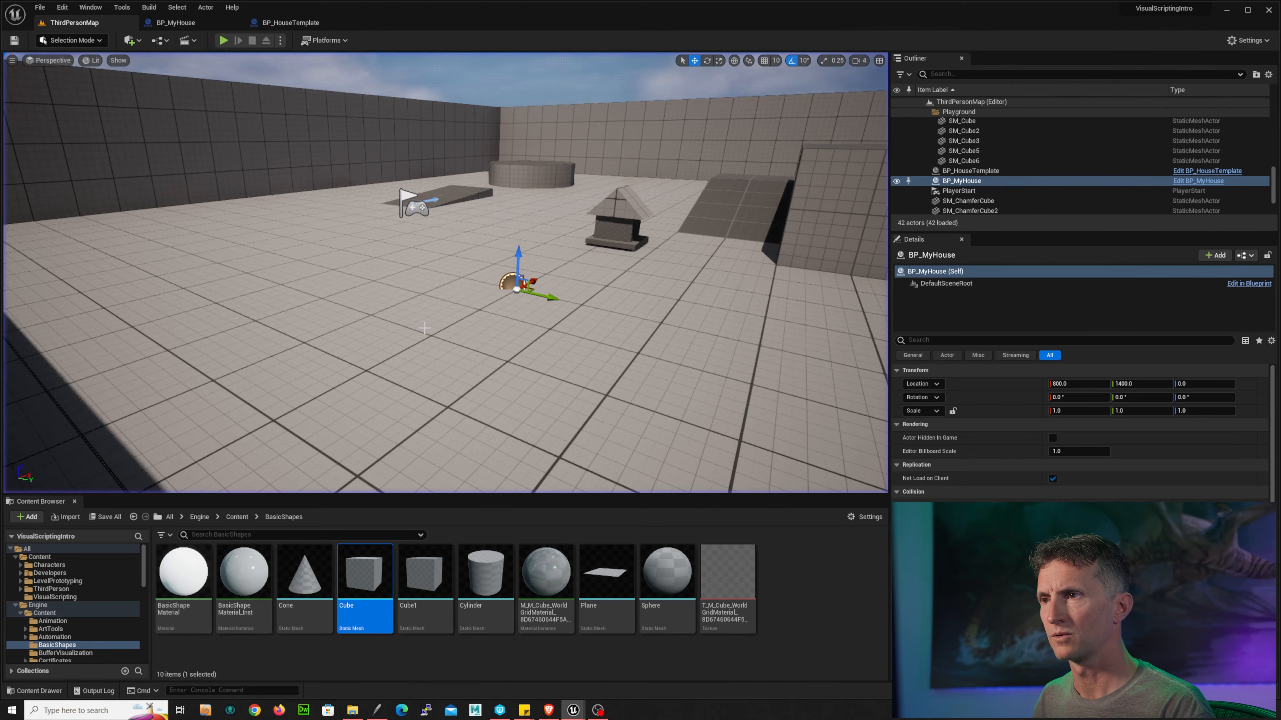
key(ctrl+e)
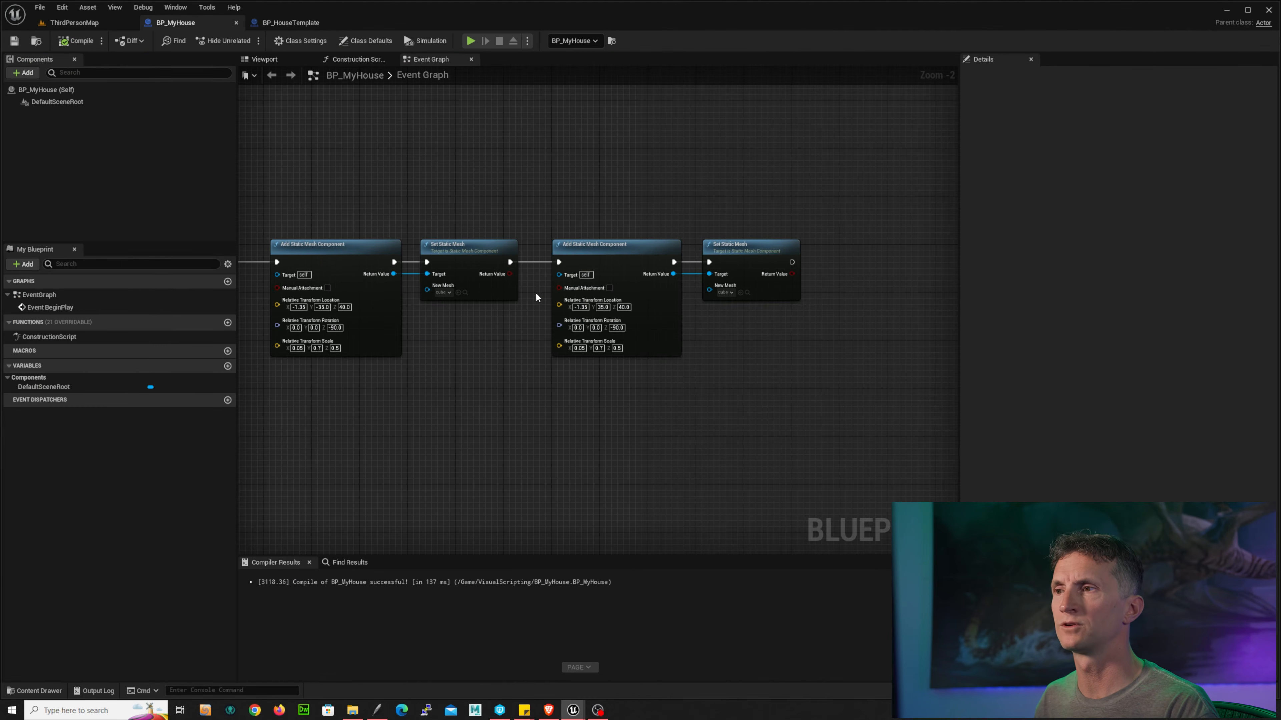
Step: Paste a fifth Add Static Mesh Component and Set Static Mesh pair and chain it after the fourth Set Static Mesh
right_drag(817, 222, 578, 228)
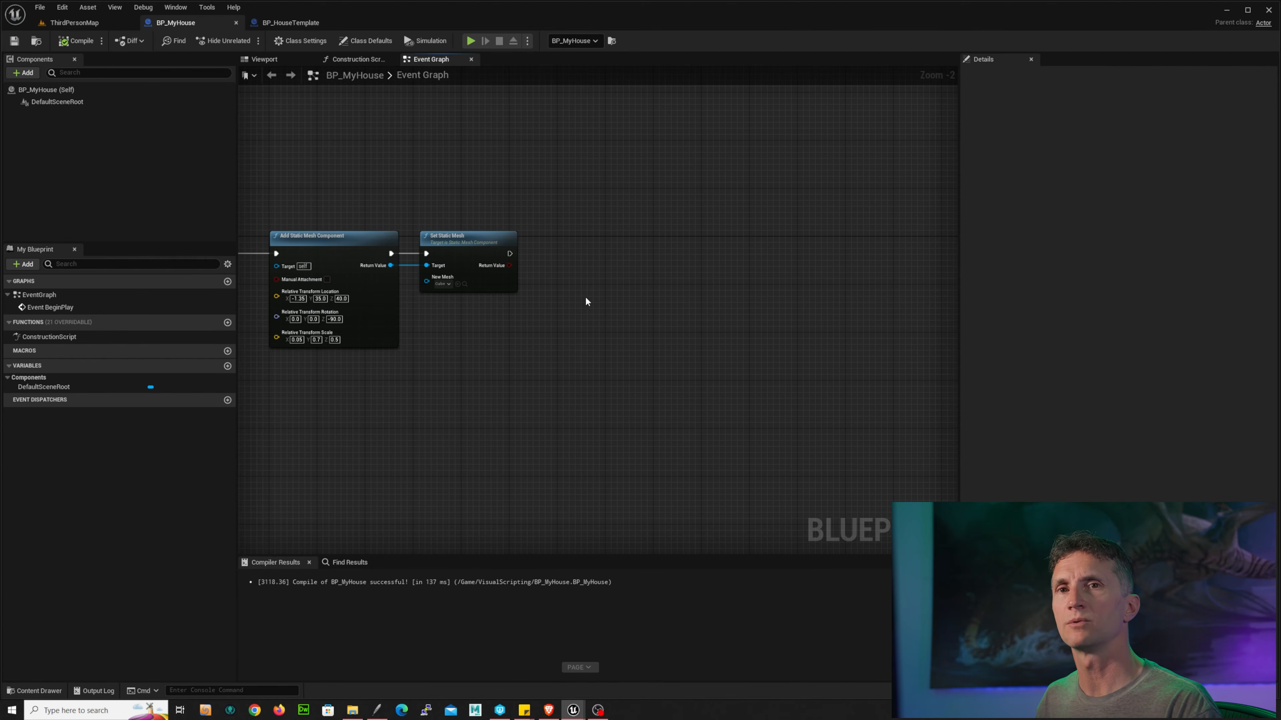
drag(426, 268, 443, 274)
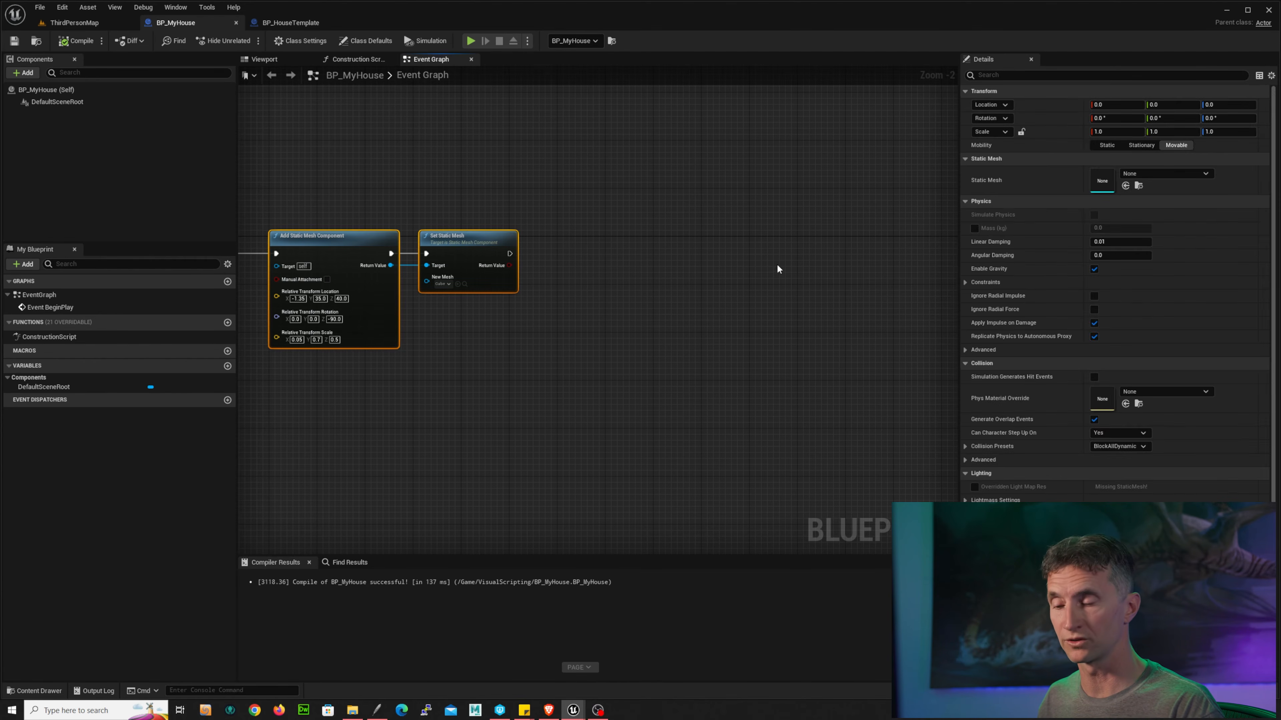
key(ctrl+v)
drag(667, 275, 598, 254)
click(500, 258)
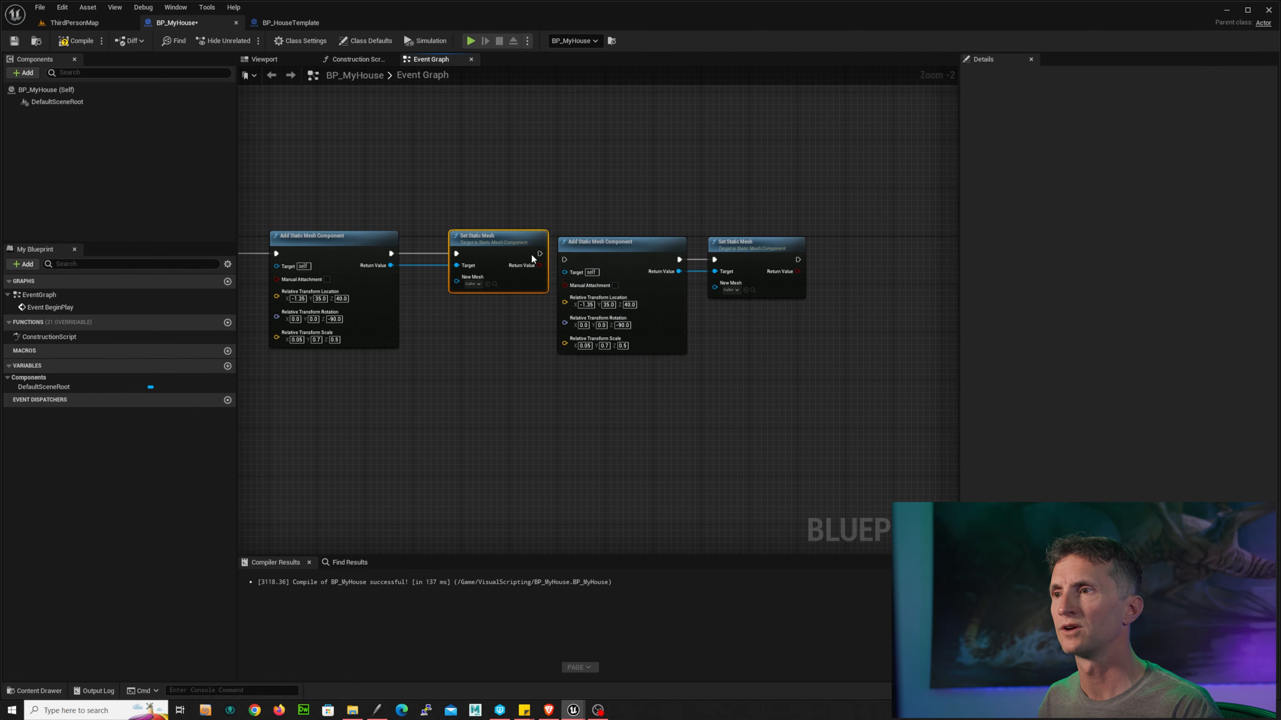
drag(510, 253, 564, 259)
drag(603, 209, 716, 262)
drag(640, 237, 629, 231)
click(737, 208)
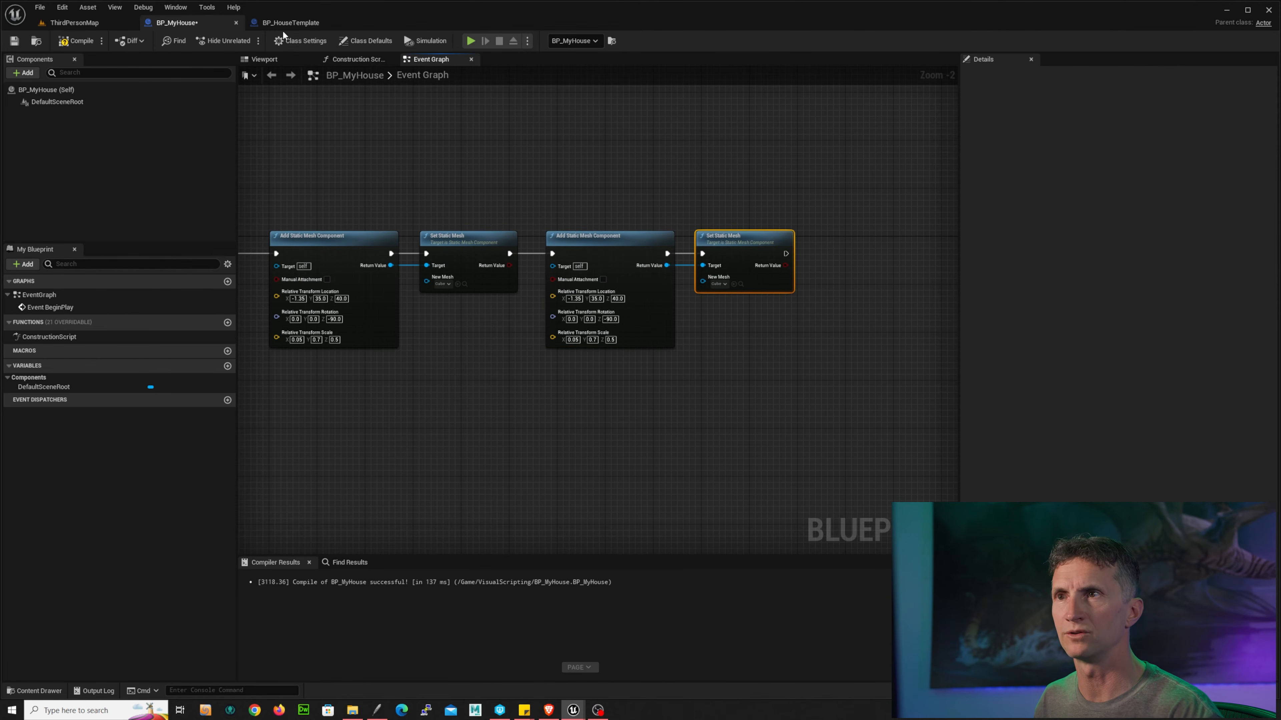
Step: Set the fifth Set Static Mesh's new mesh to SM_Ramp, matching the template's StaticMesh5
click(291, 23)
click(54, 173)
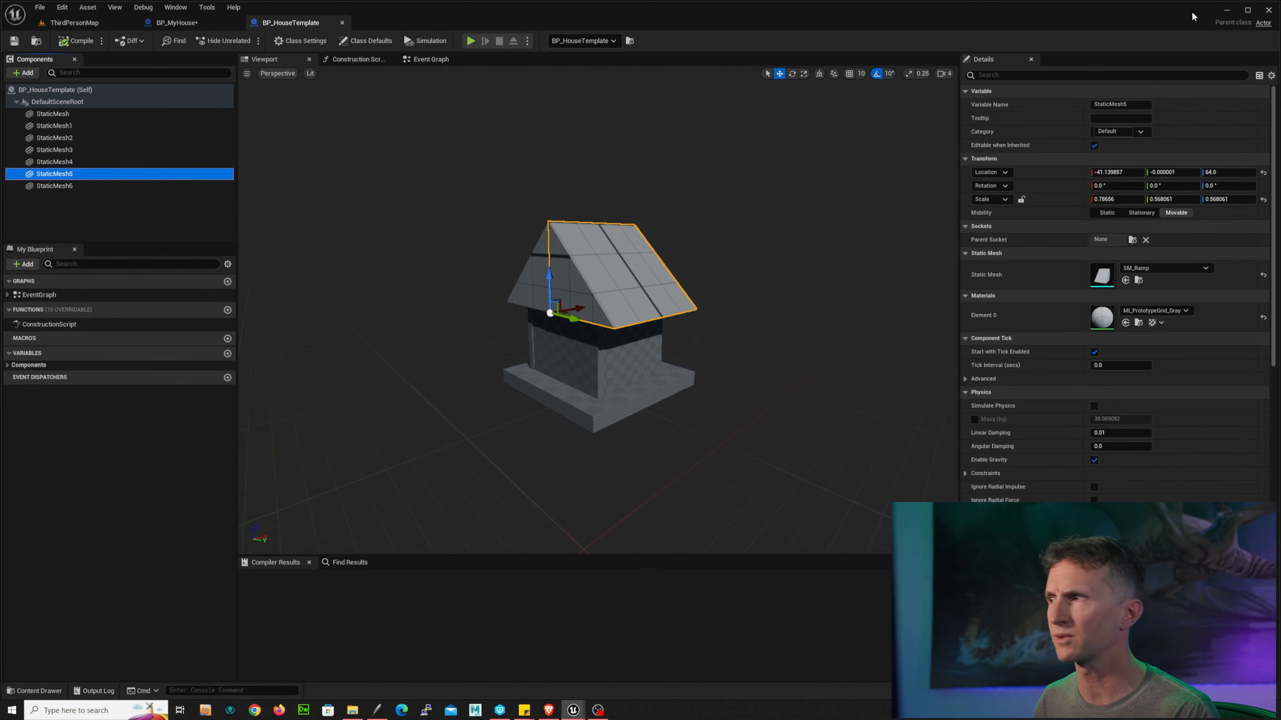
click(1139, 281)
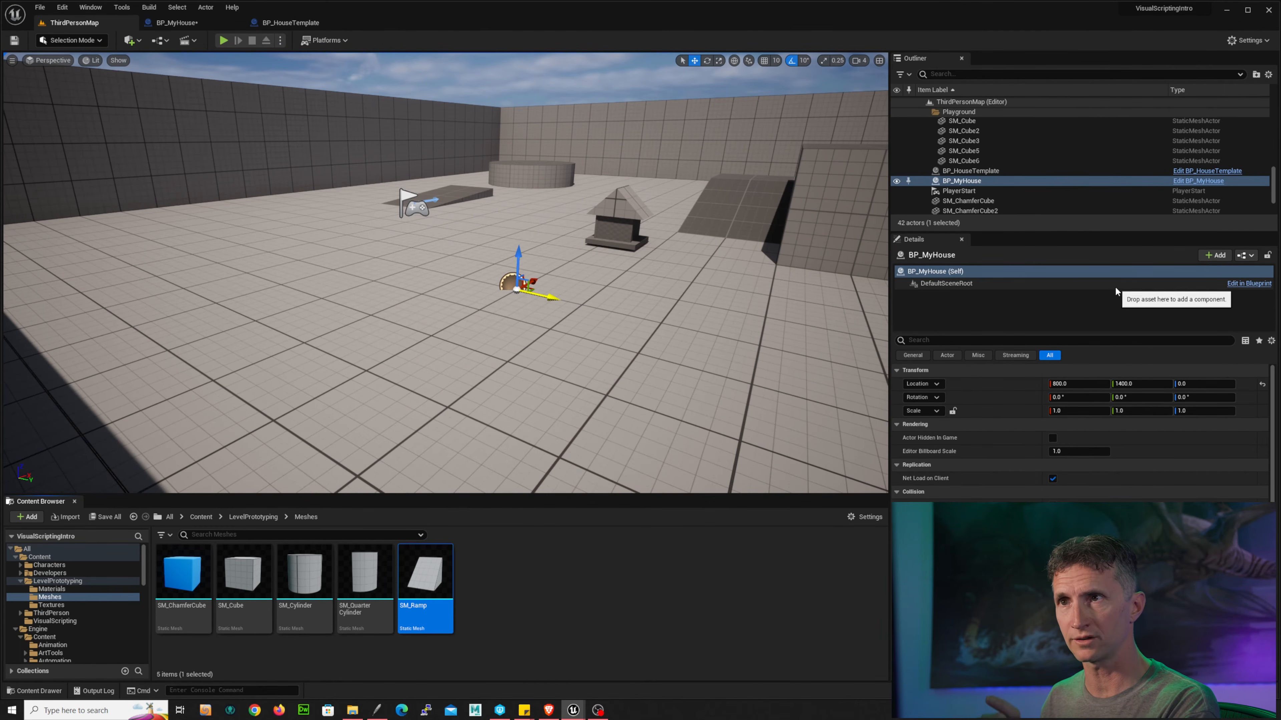
click(182, 23)
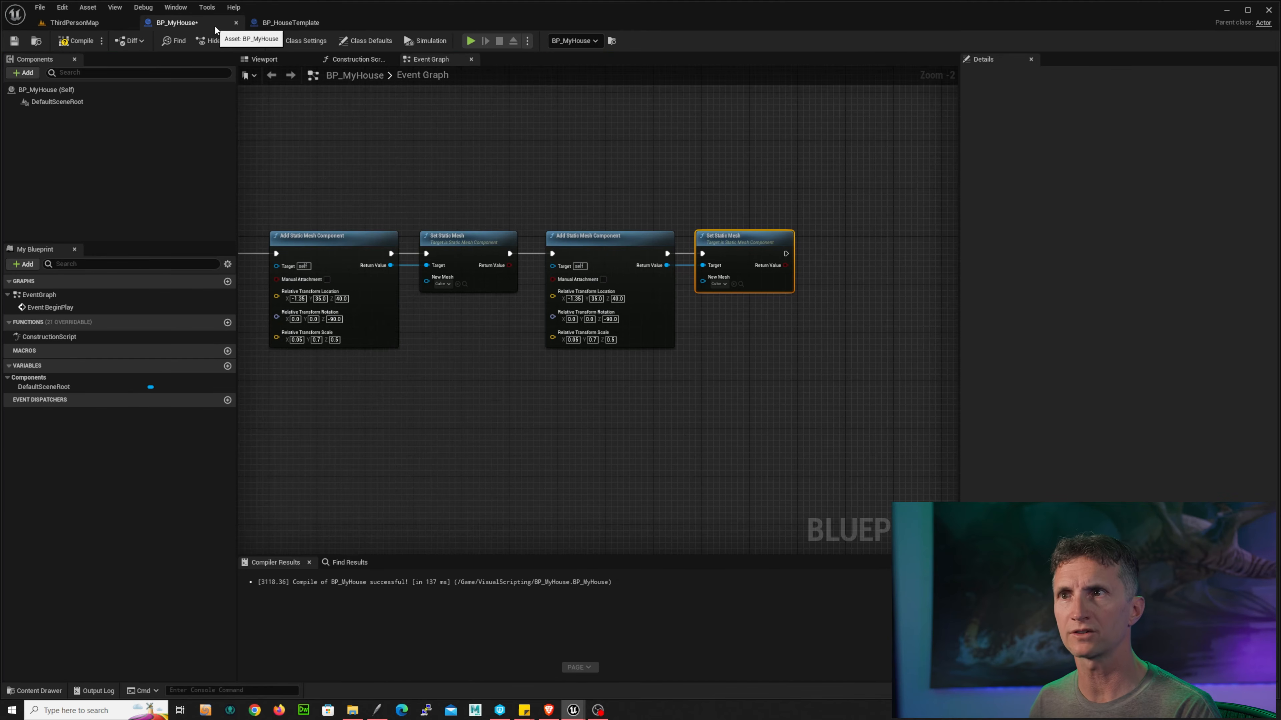
click(735, 284)
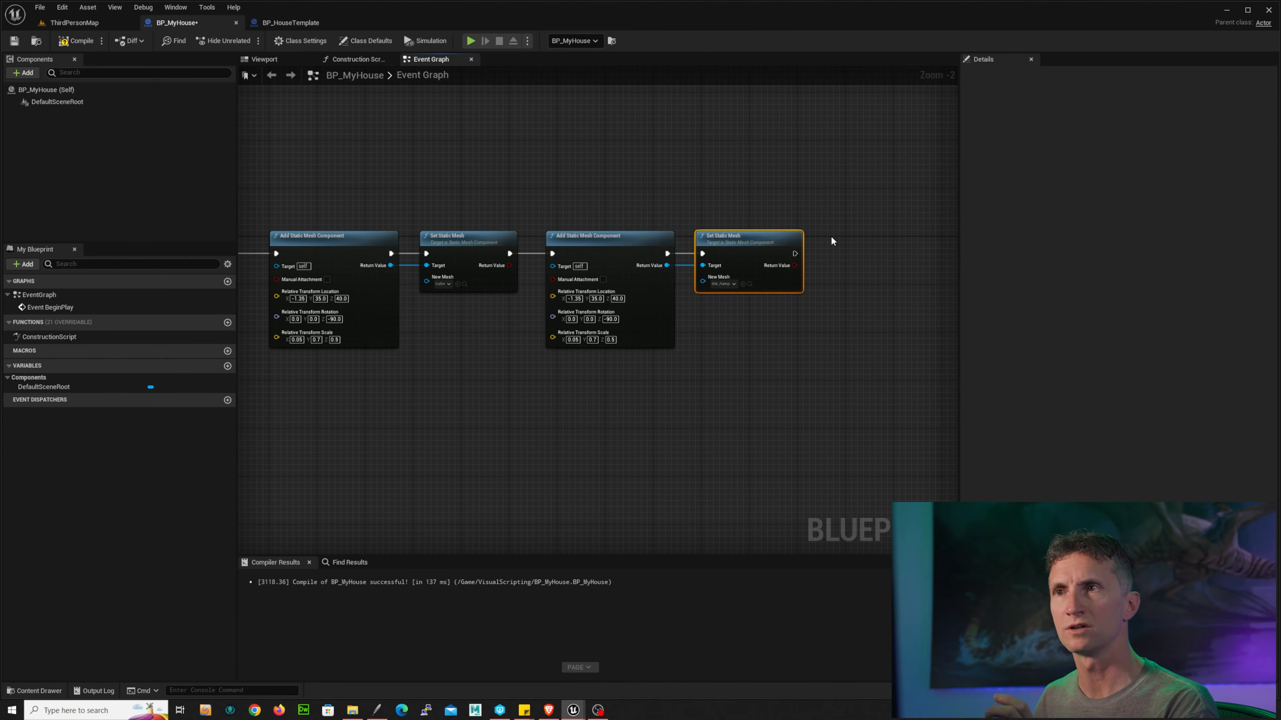
Step: Set the fifth component's relative location X to about -41, matching StaticMesh5
click(288, 22)
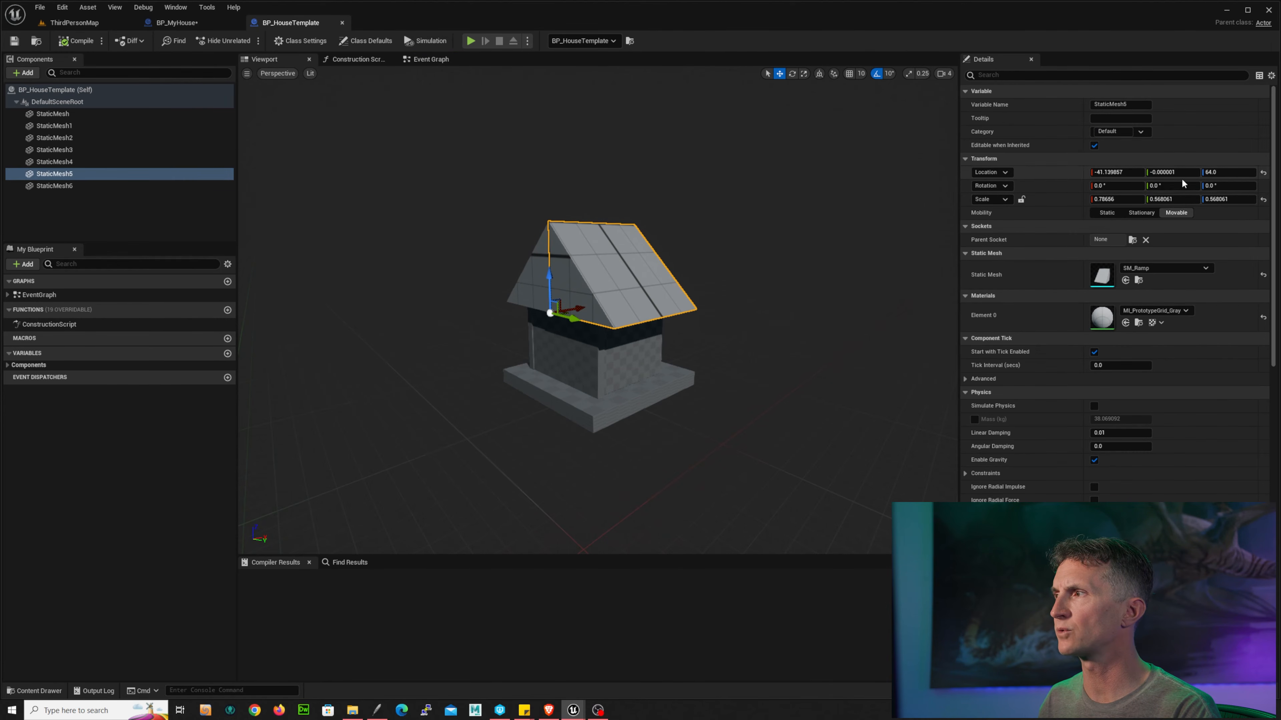
click(174, 22)
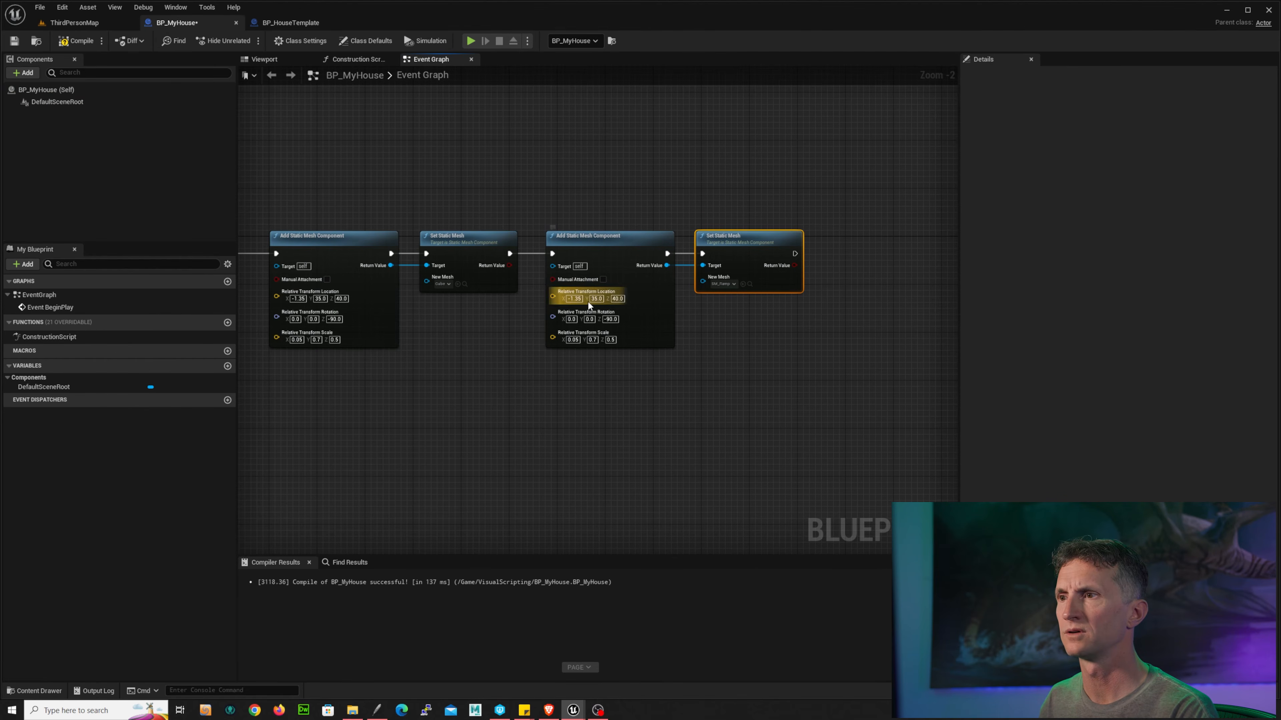
key(BackSpace)
key(BackSpace)
key(BackSpace)
key(BackSpace)
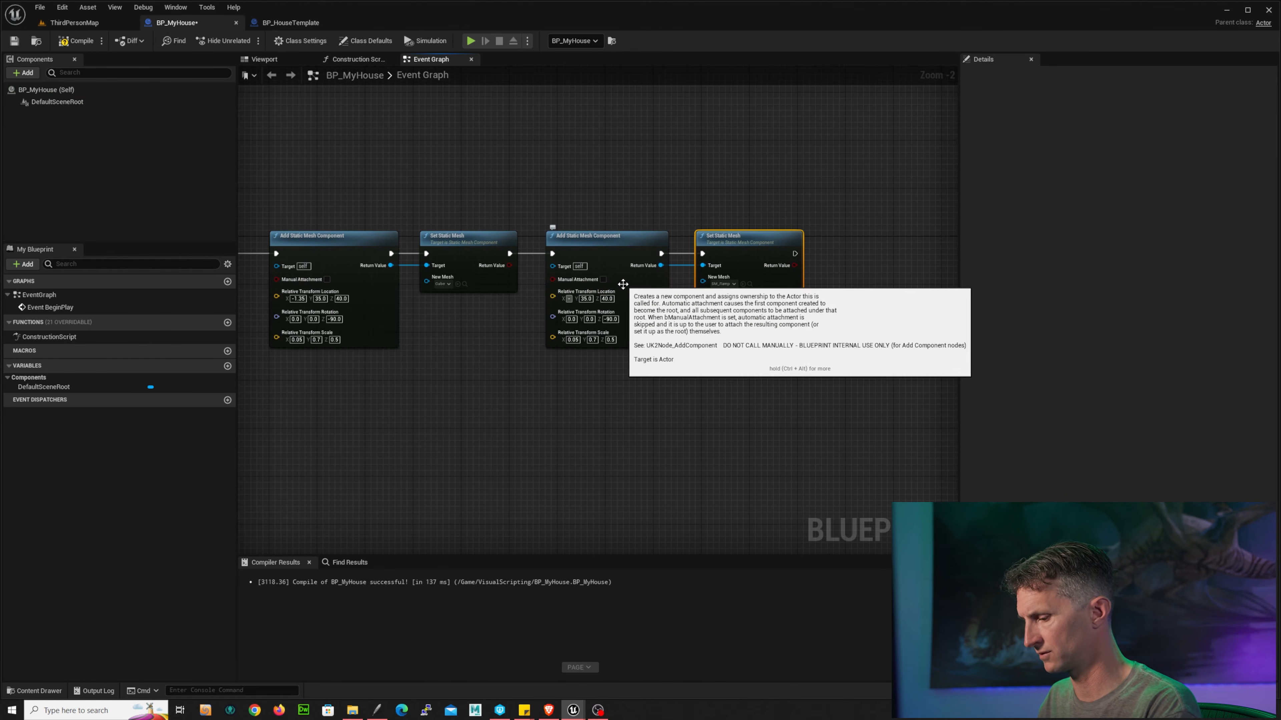
text(41)
key(Return)
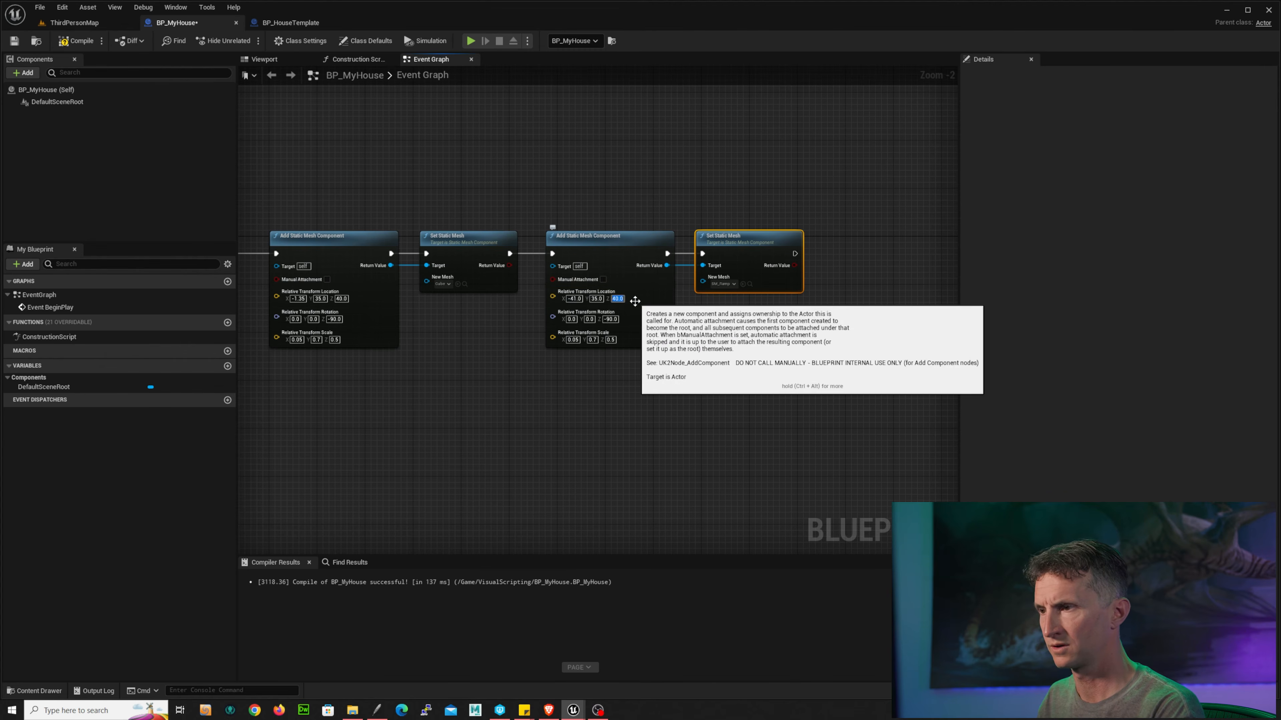
Step: Set the fifth component's relative location Z to 64, matching StaticMesh5
click(616, 298)
text(64.0)
key(Return)
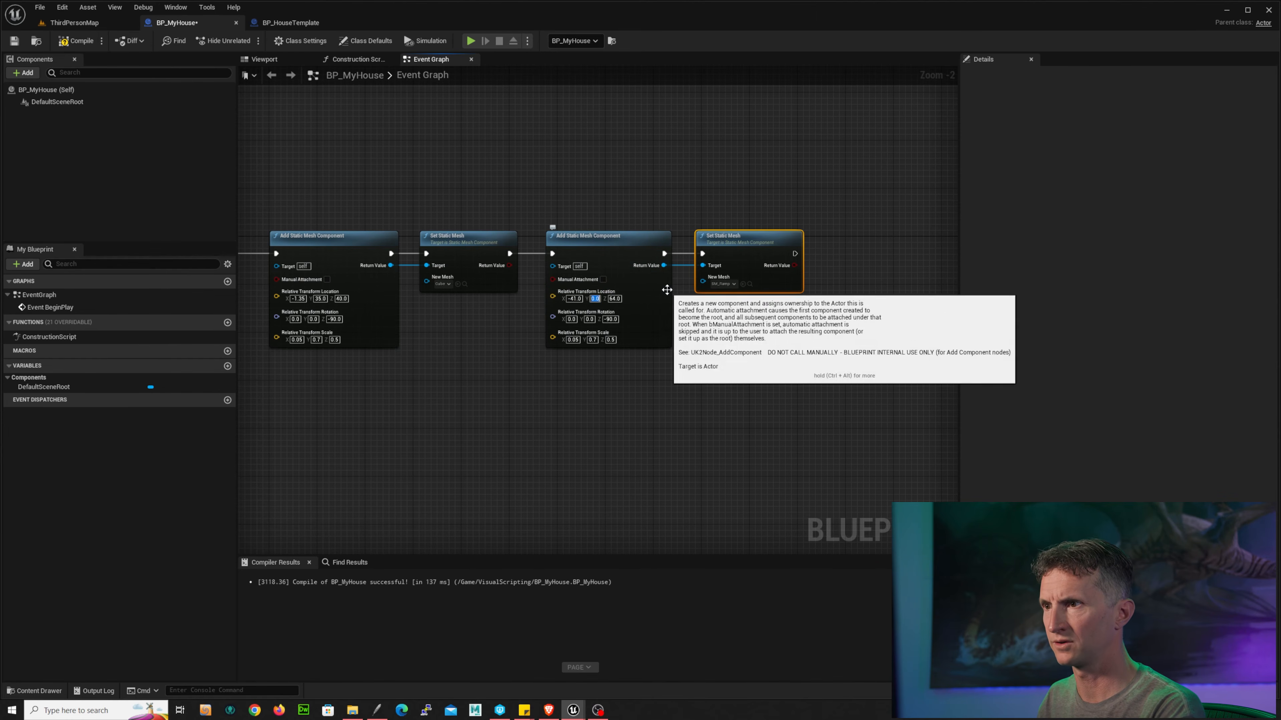
Step: Move the fifth node pair aside and wrap it in a comment named Roof
click(633, 256)
drag(633, 255, 718, 255)
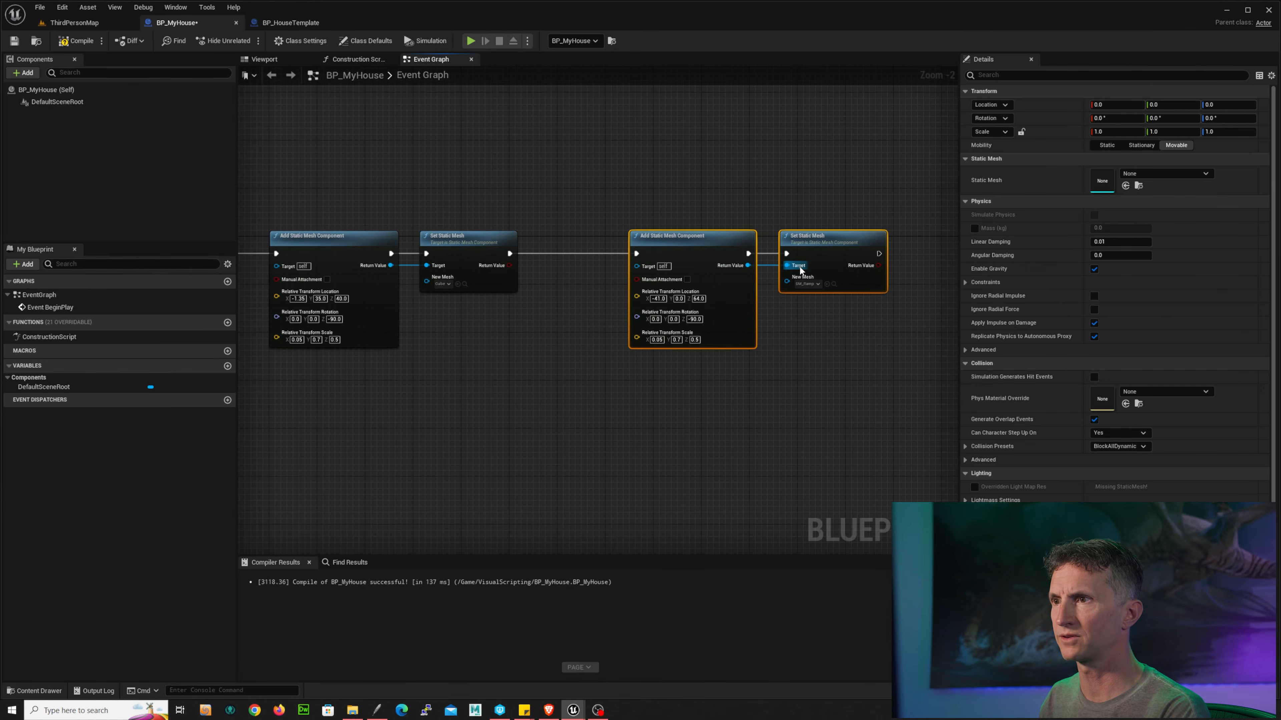
text(cRoof)
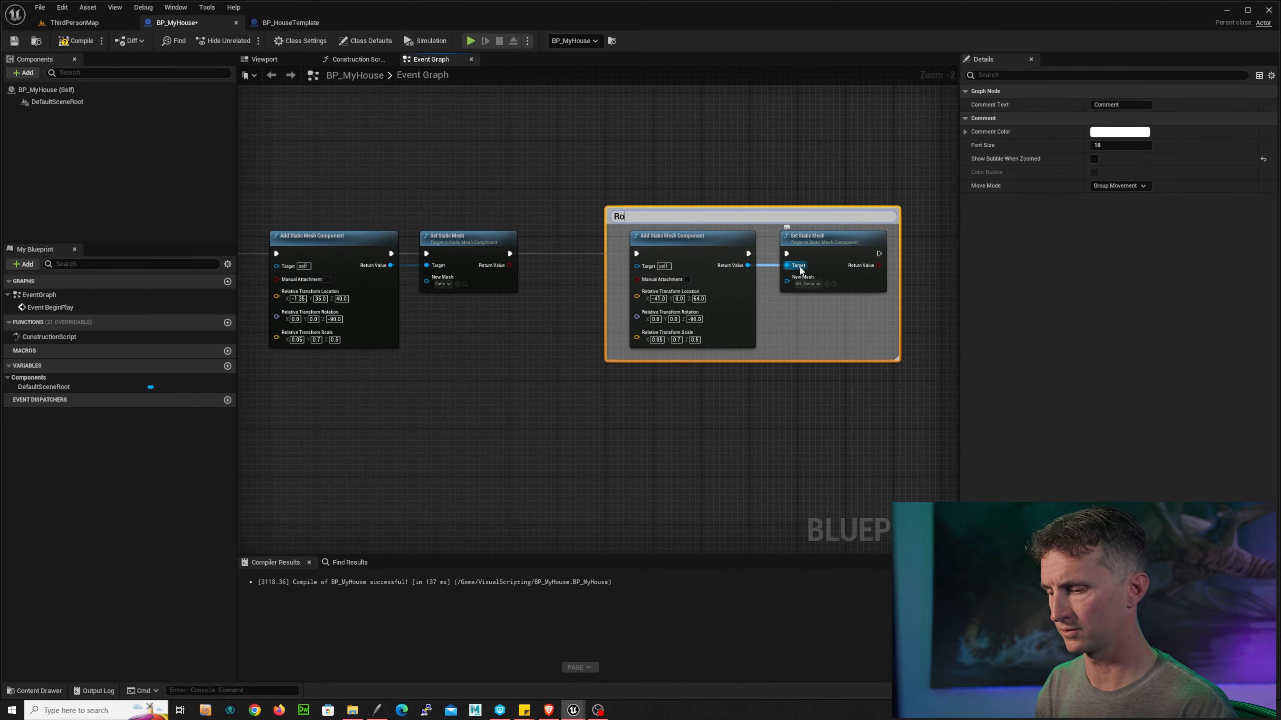
key(Return)
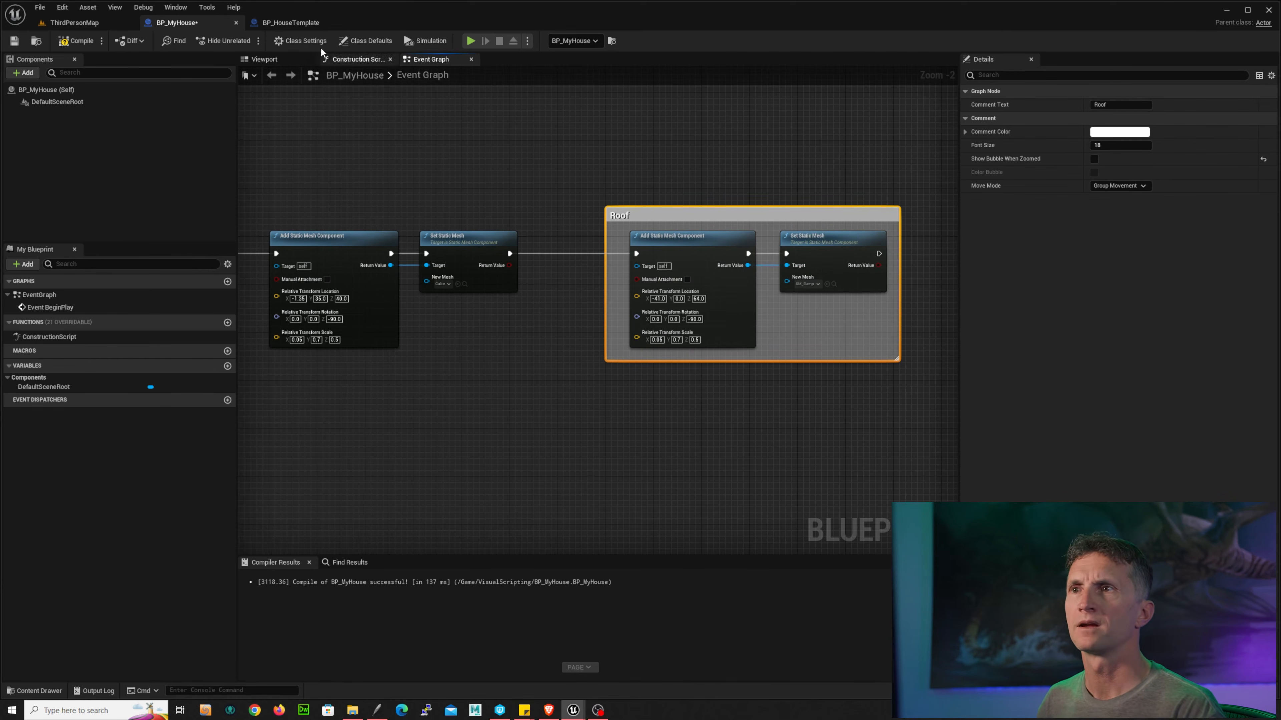
Step: Set the fifth component's relative scale X to 0.78 and Y to 0.5, matching the template's StaticMesh5
click(285, 22)
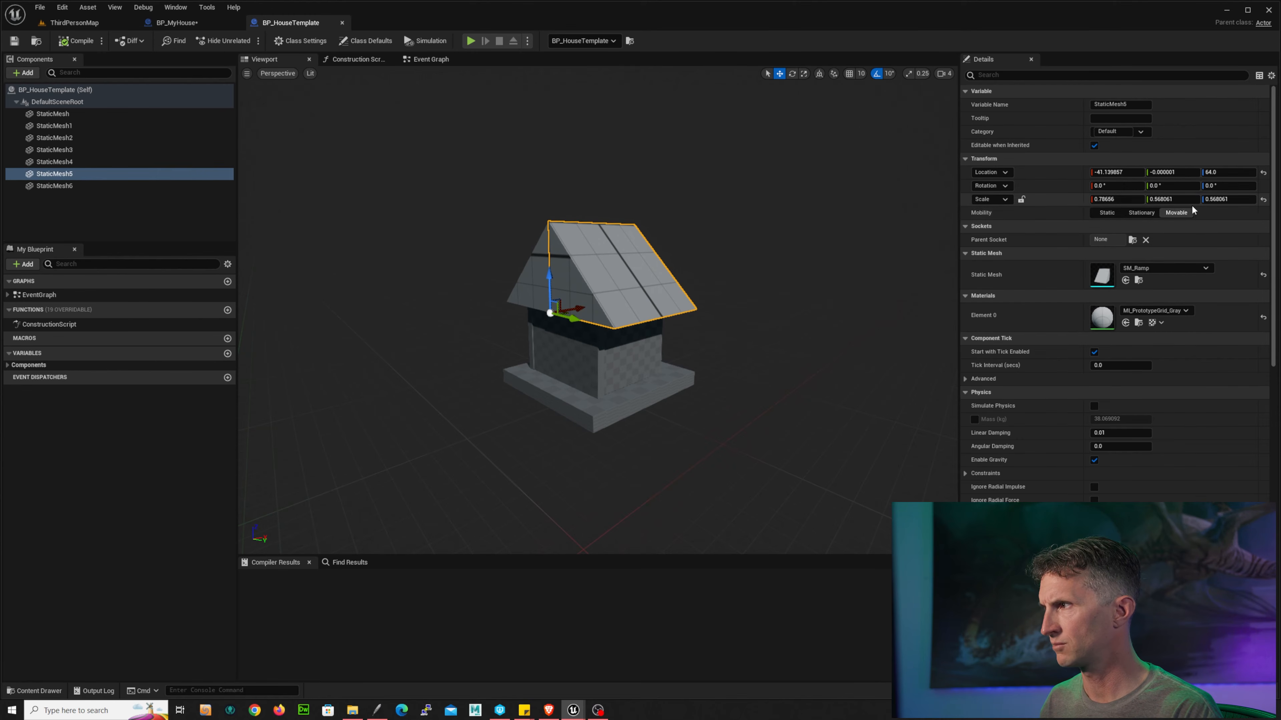
click(176, 22)
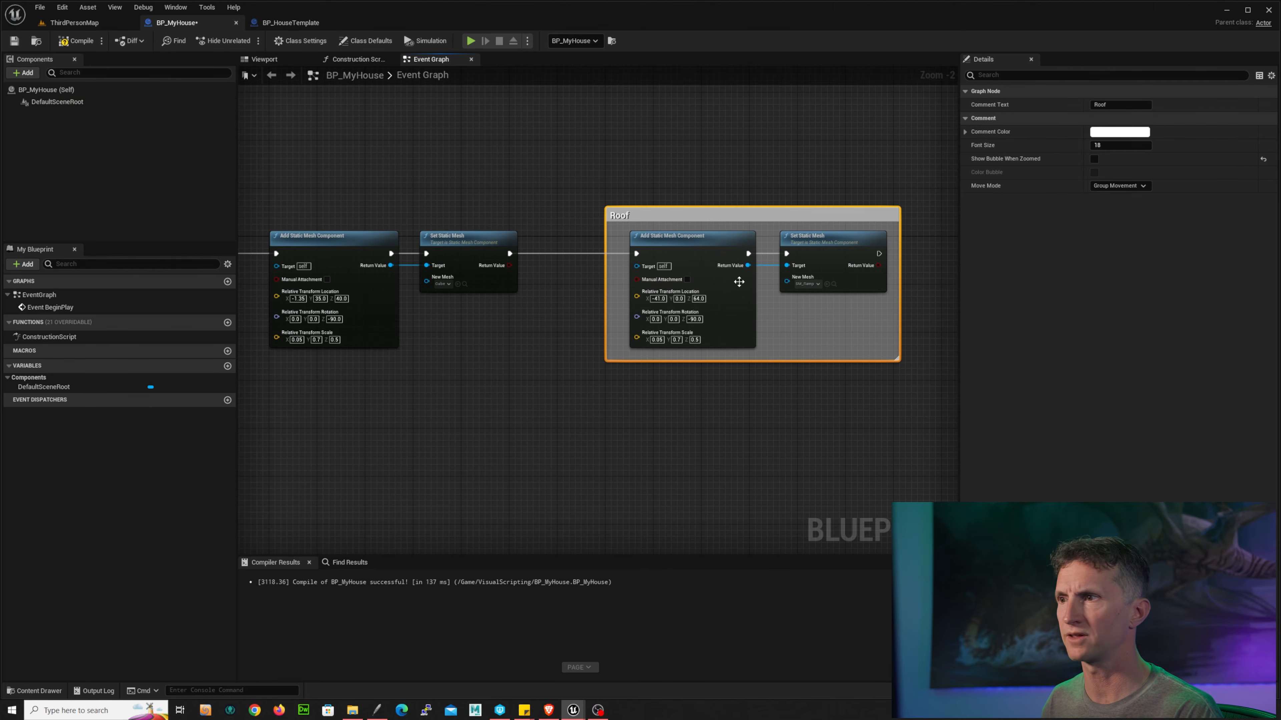
click(658, 340)
text(.78)
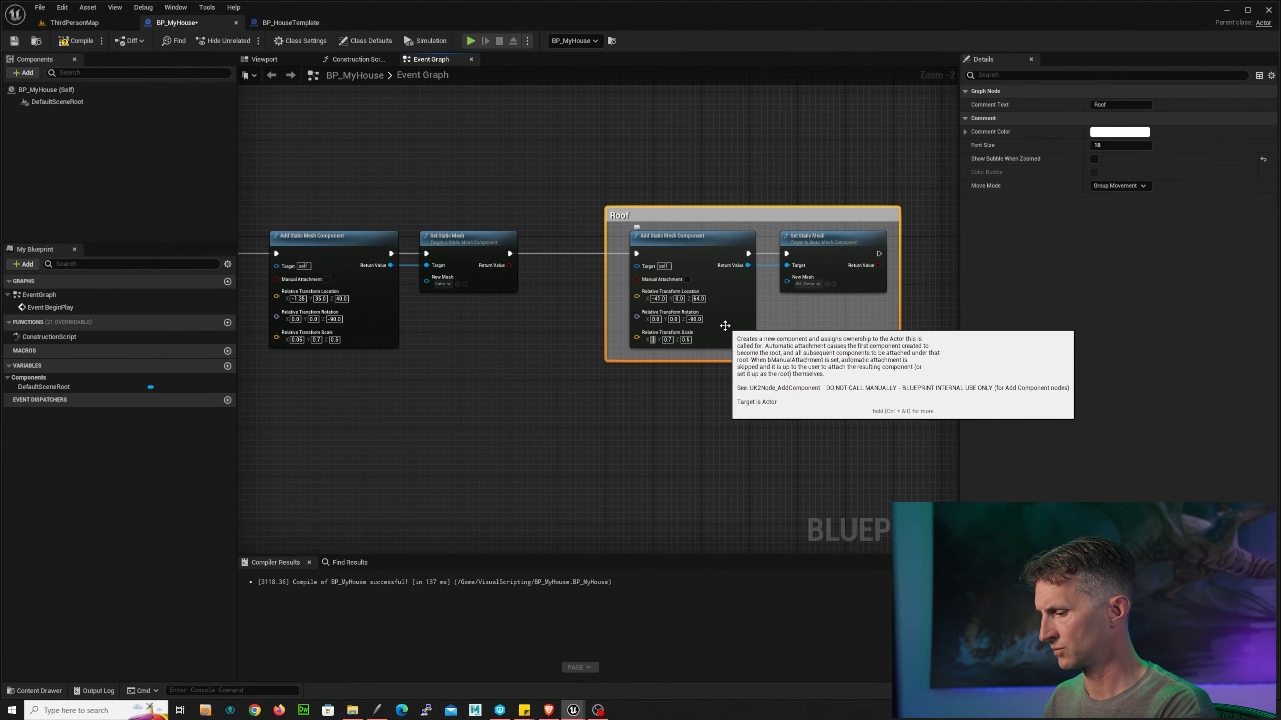
key(Tab)
text(5)
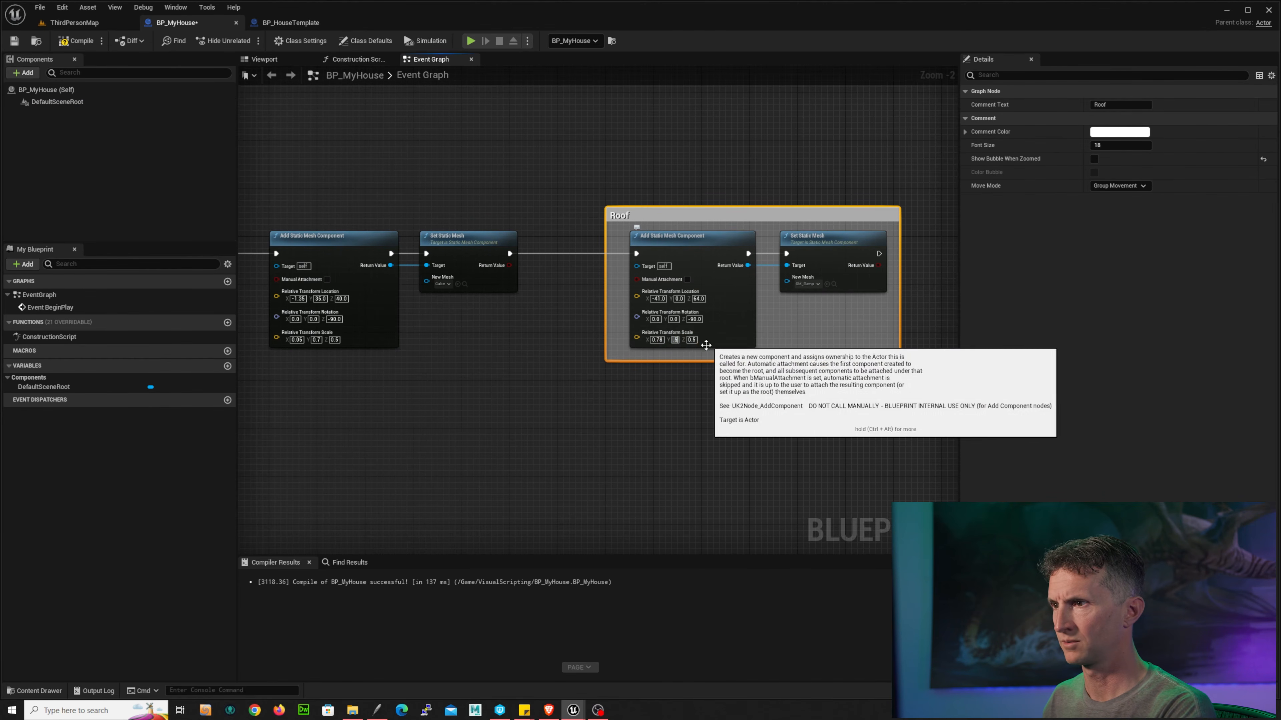
click(715, 373)
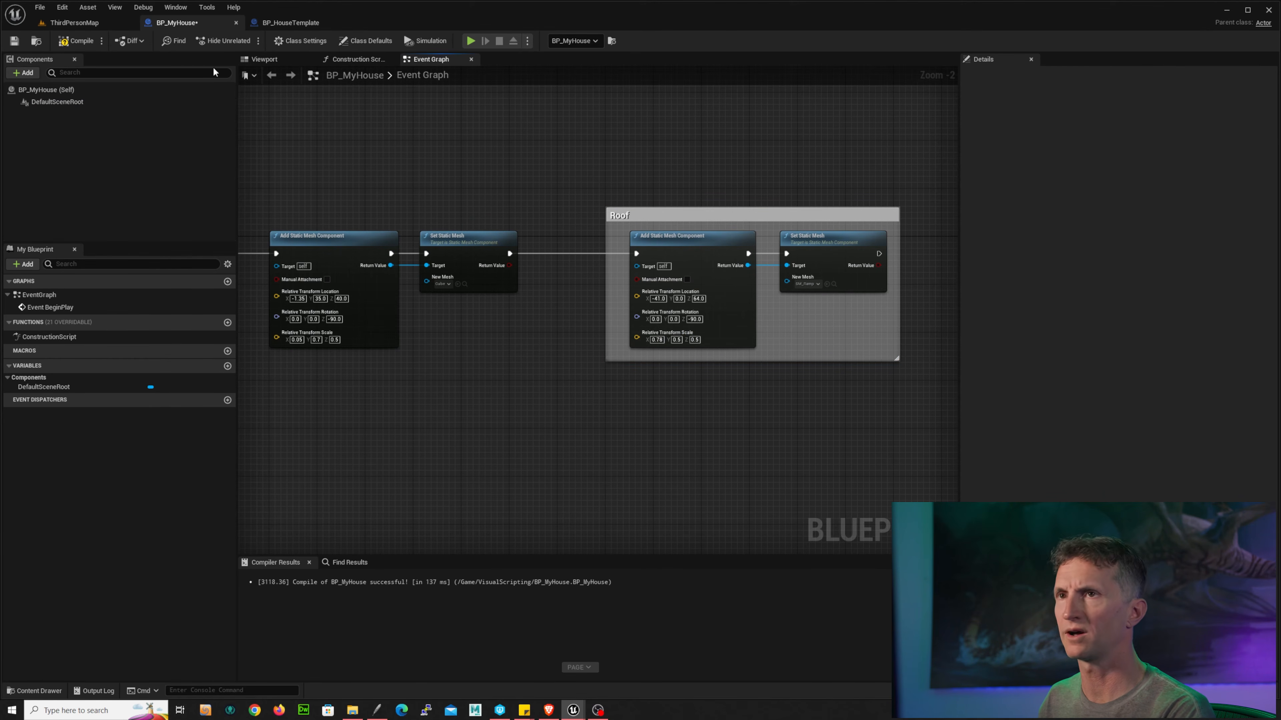
Step: Compile, play the level to check the roof piece, then return to BP_MyHouse
click(71, 40)
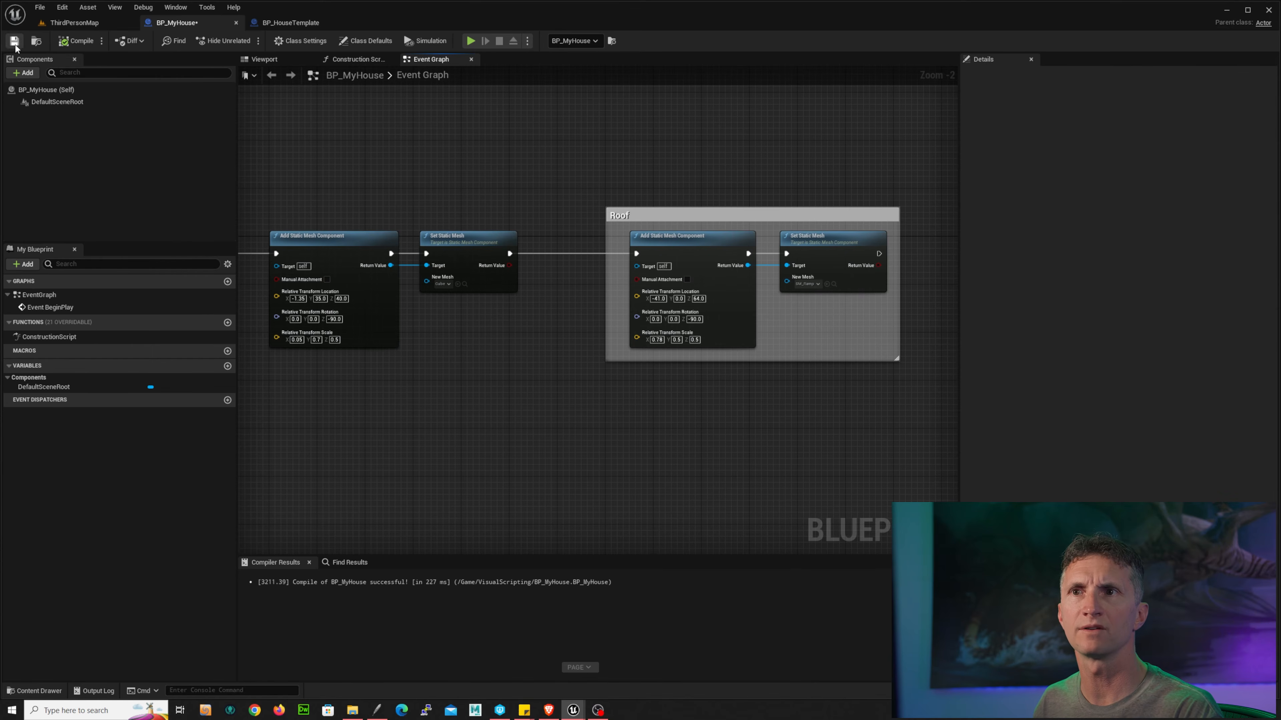
click(63, 23)
click(224, 40)
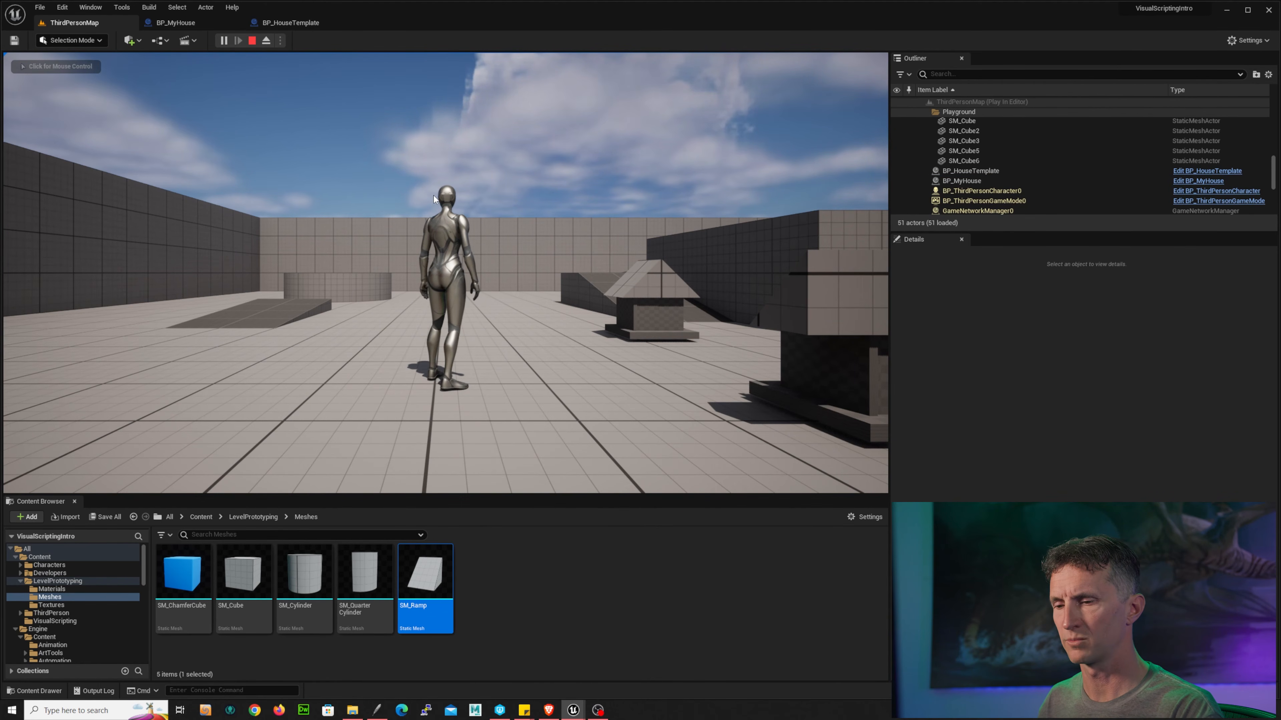
key(Escape)
click(176, 23)
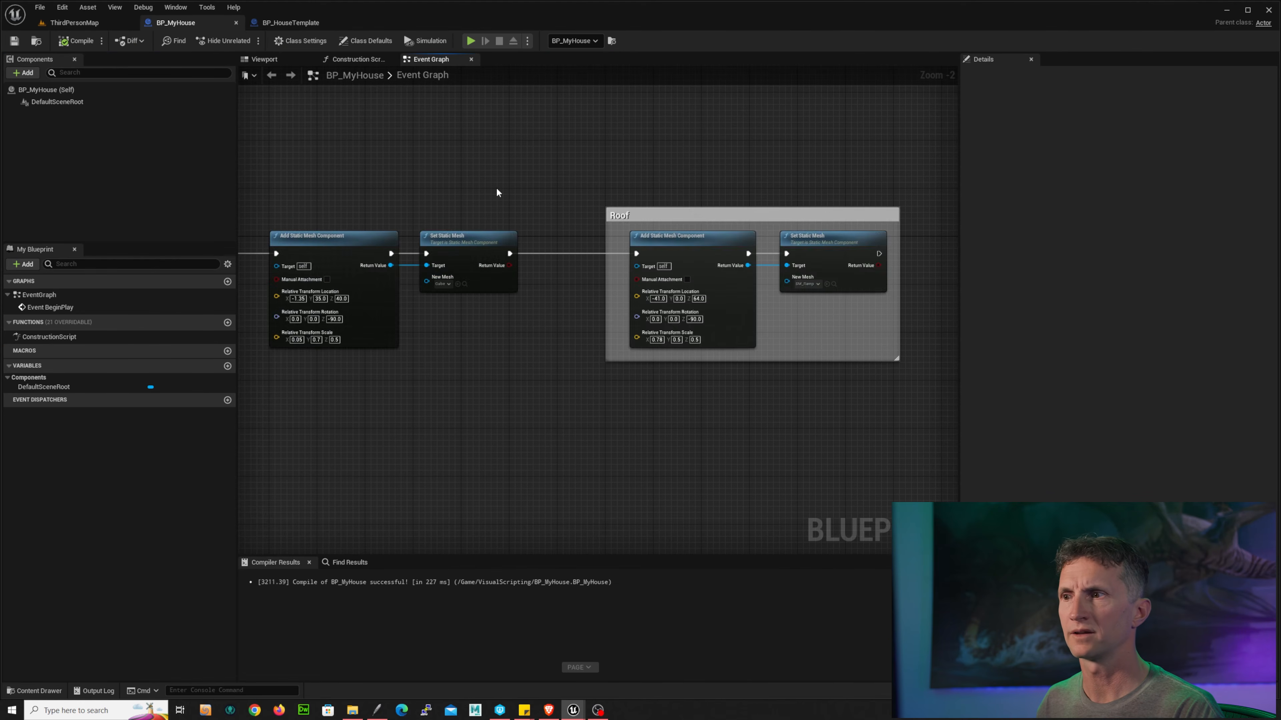
Step: Copy the Roof comment group, paste a duplicate and chain it after the fifth Set Static Mesh
right_drag(710, 210, 325, 180)
right_drag(558, 287, 610, 267)
scroll(610, 268, down, 2)
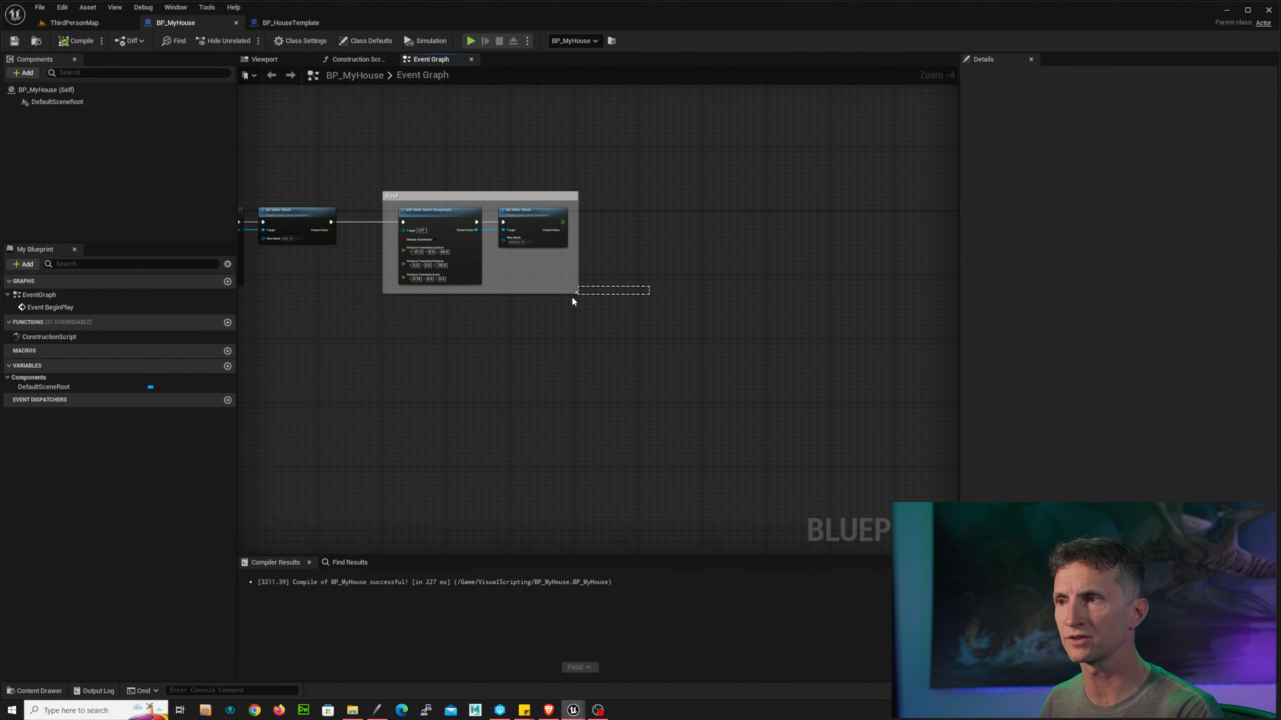
click(540, 197)
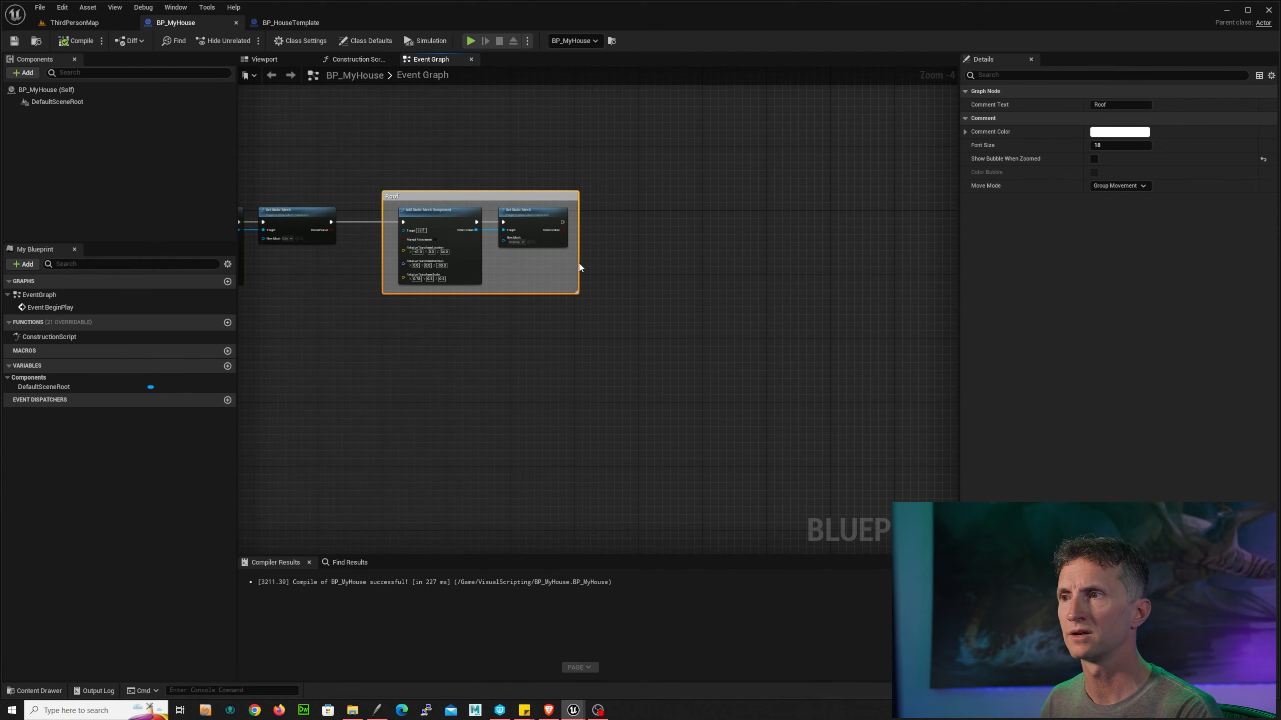
click(580, 261)
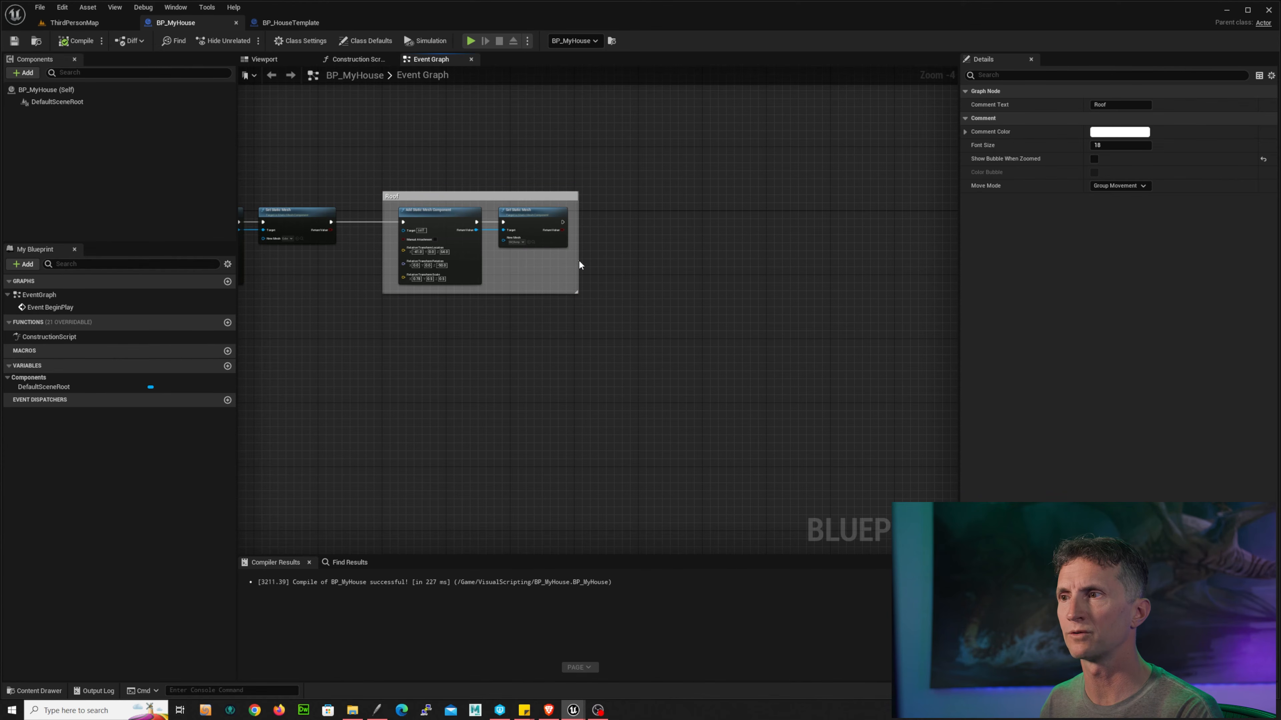
click(514, 194)
drag(579, 243, 978, 257)
drag(577, 276, 443, 222)
key(ctrl+c)
key(ctrl+v)
drag(655, 251, 628, 218)
scroll(550, 272, up, 4)
right_drag(573, 235, 494, 237)
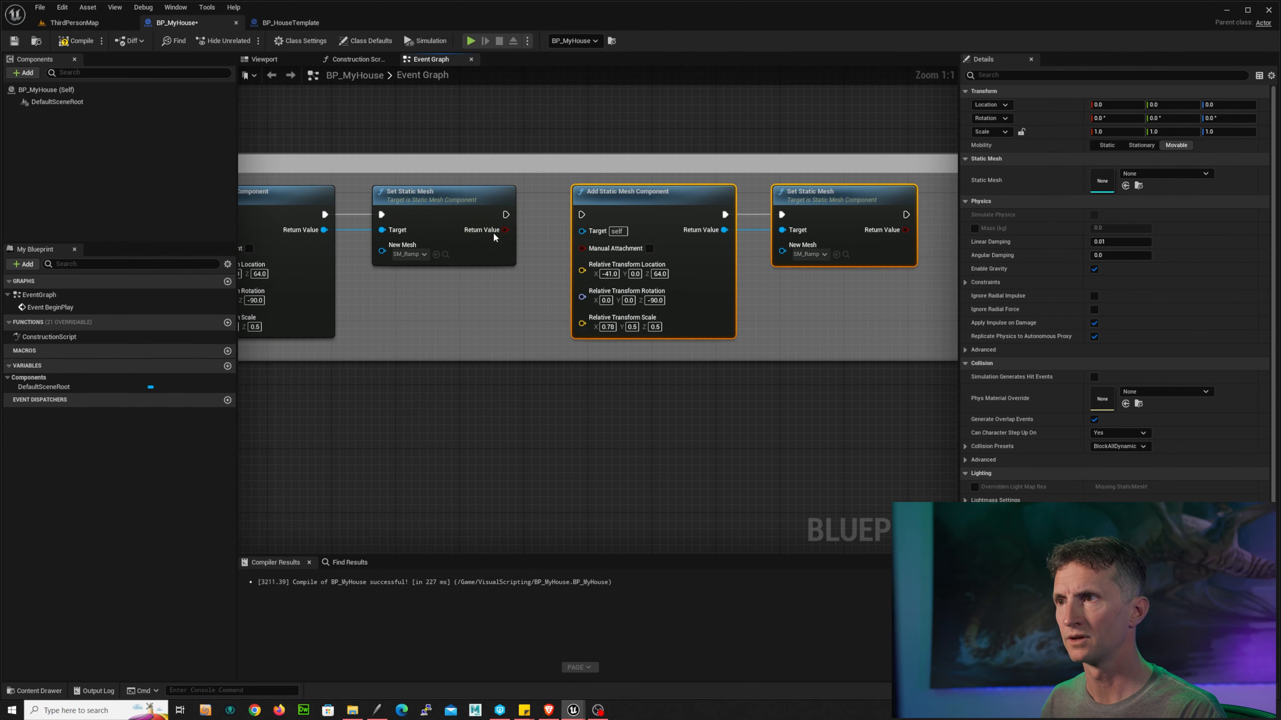
drag(506, 215, 582, 215)
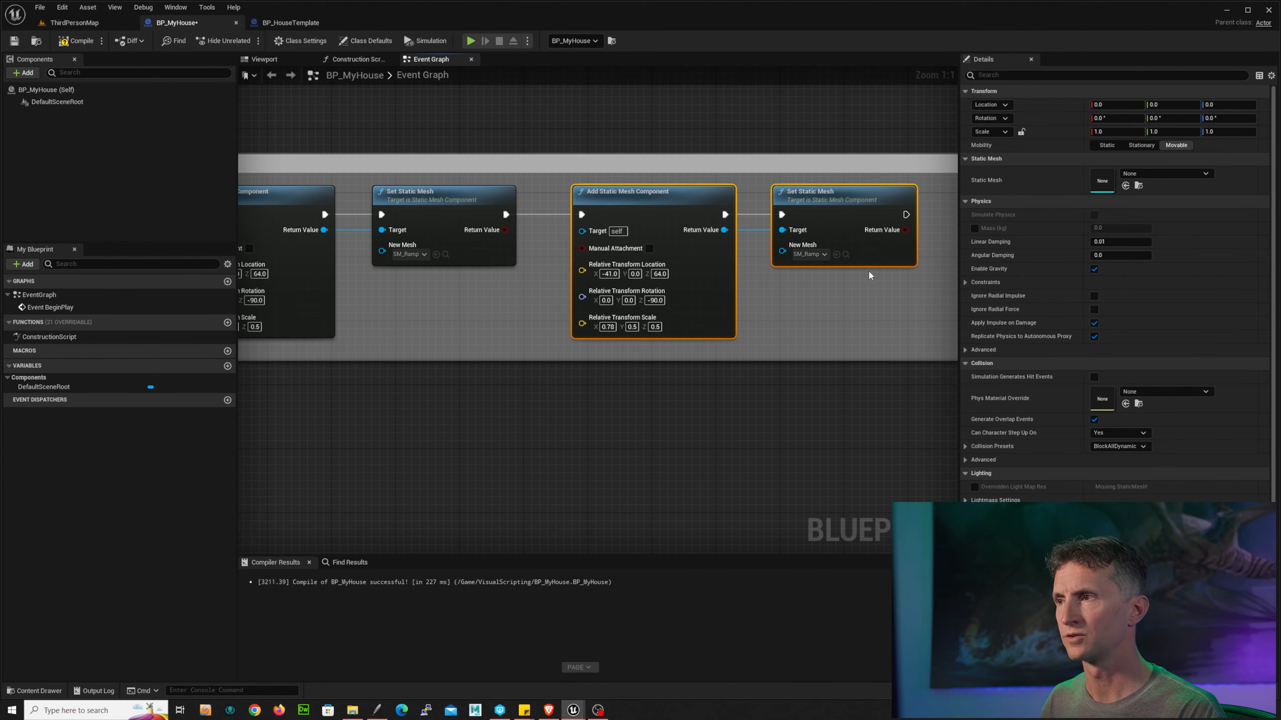
right_drag(834, 319, 875, 317)
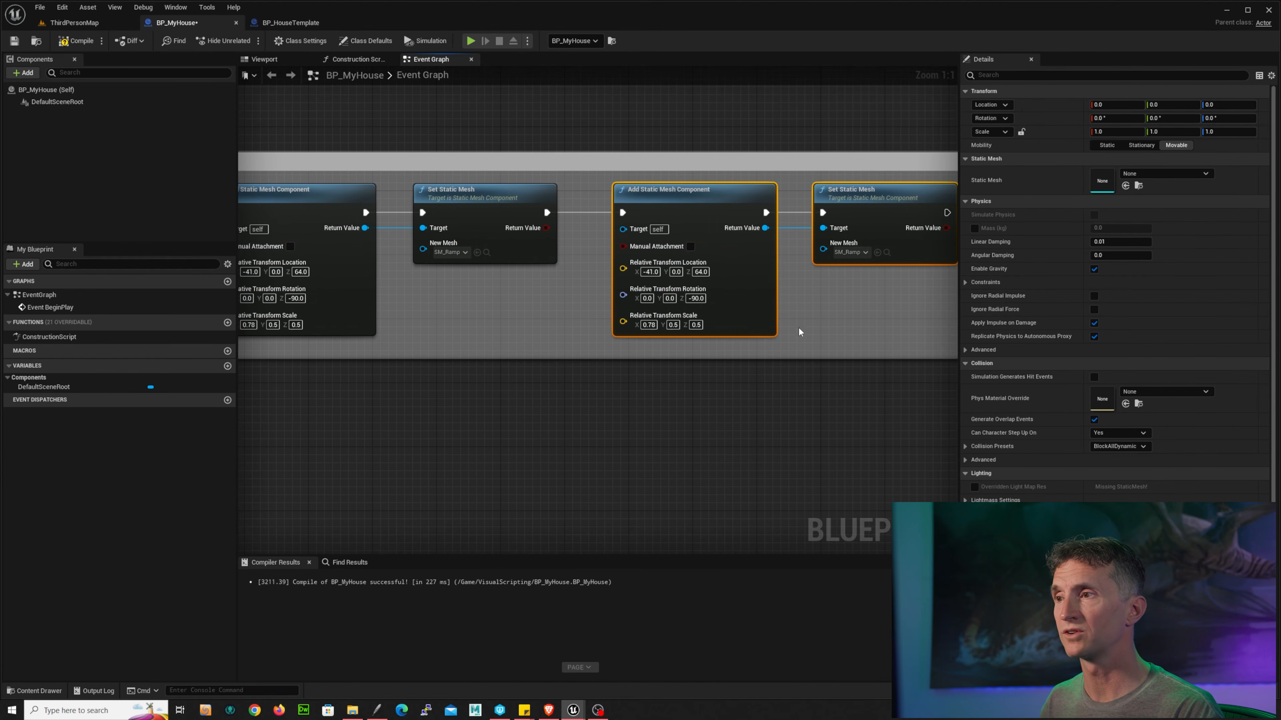
Step: Set the sixth component's relative location X to 37, matching the template's StaticMesh6
click(290, 23)
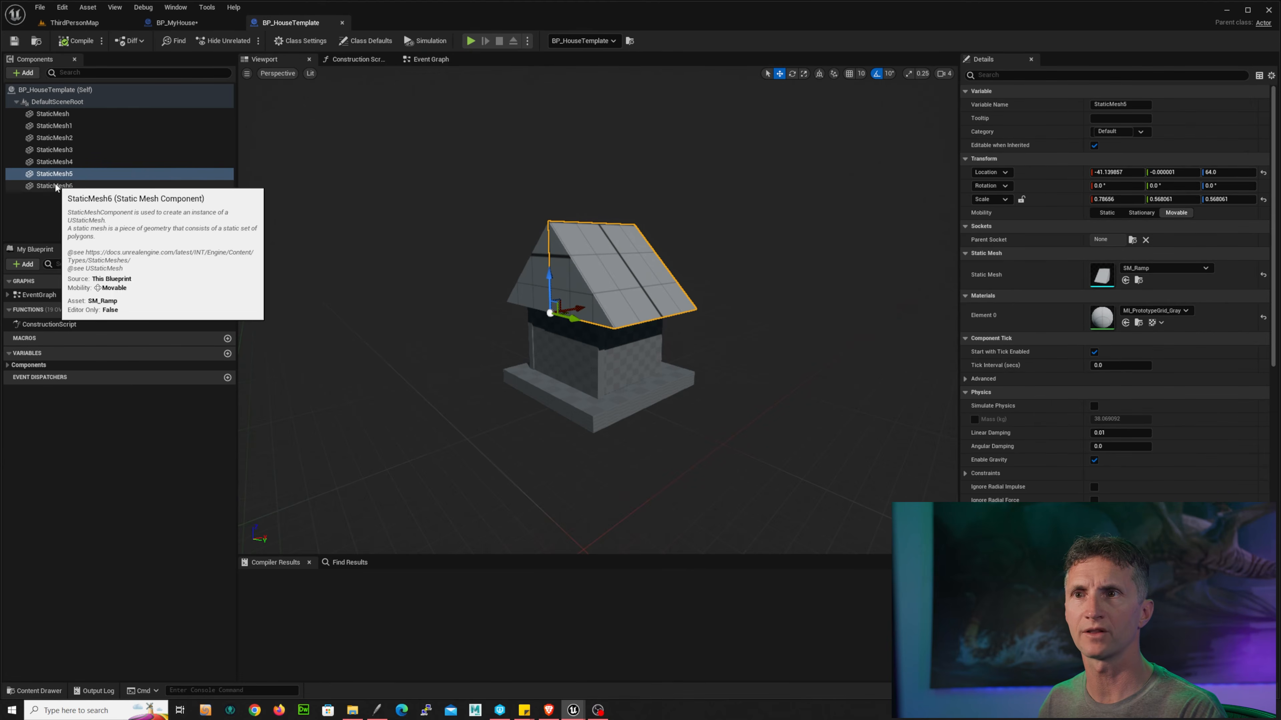
click(75, 186)
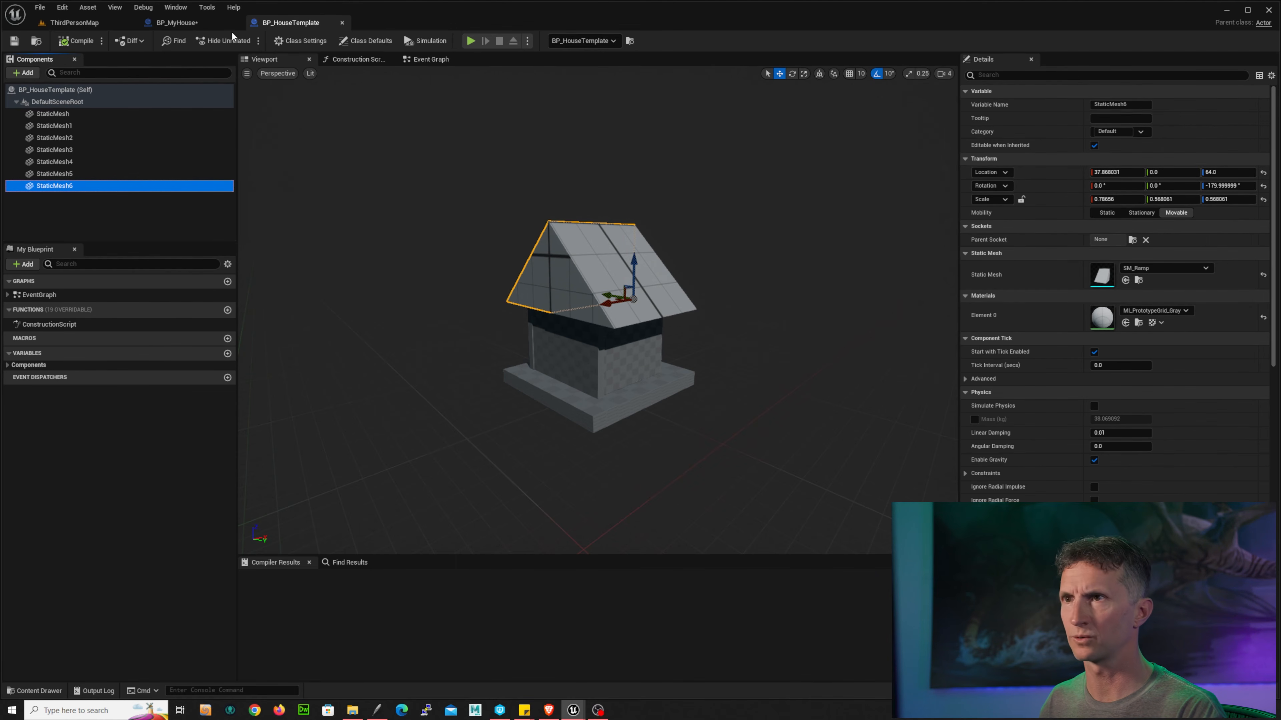
click(182, 23)
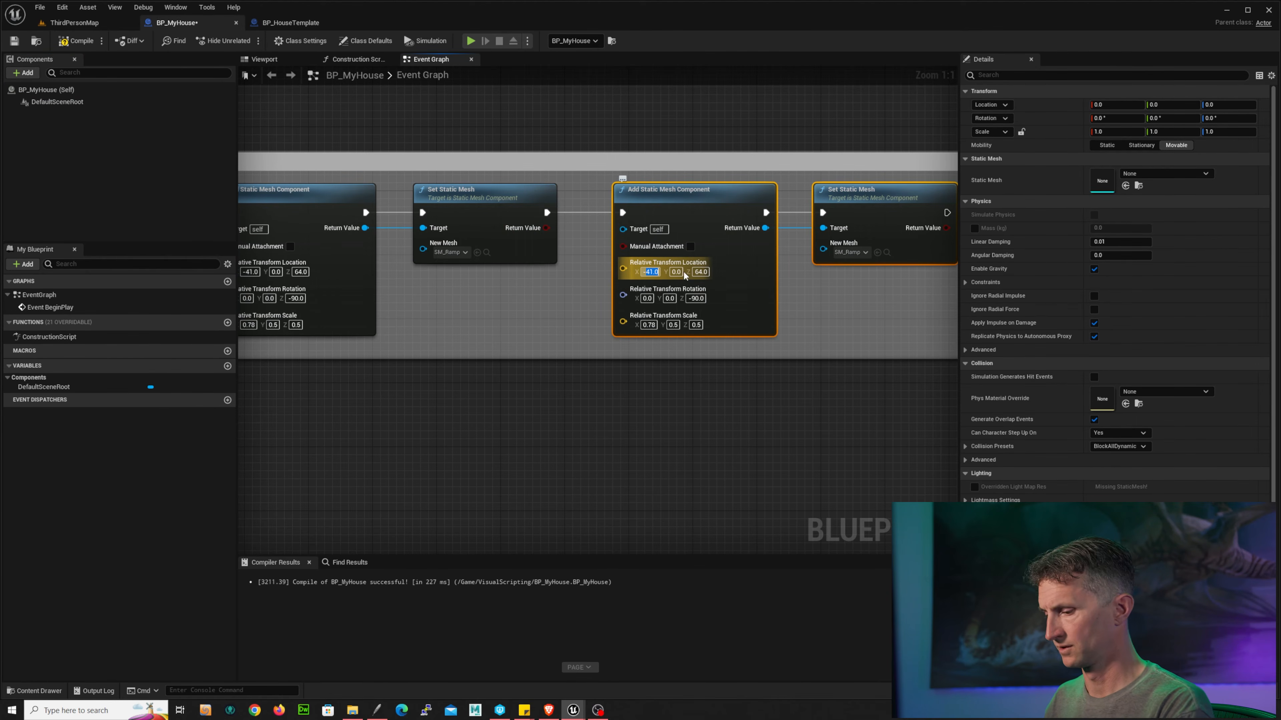
text(37)
key(Return)
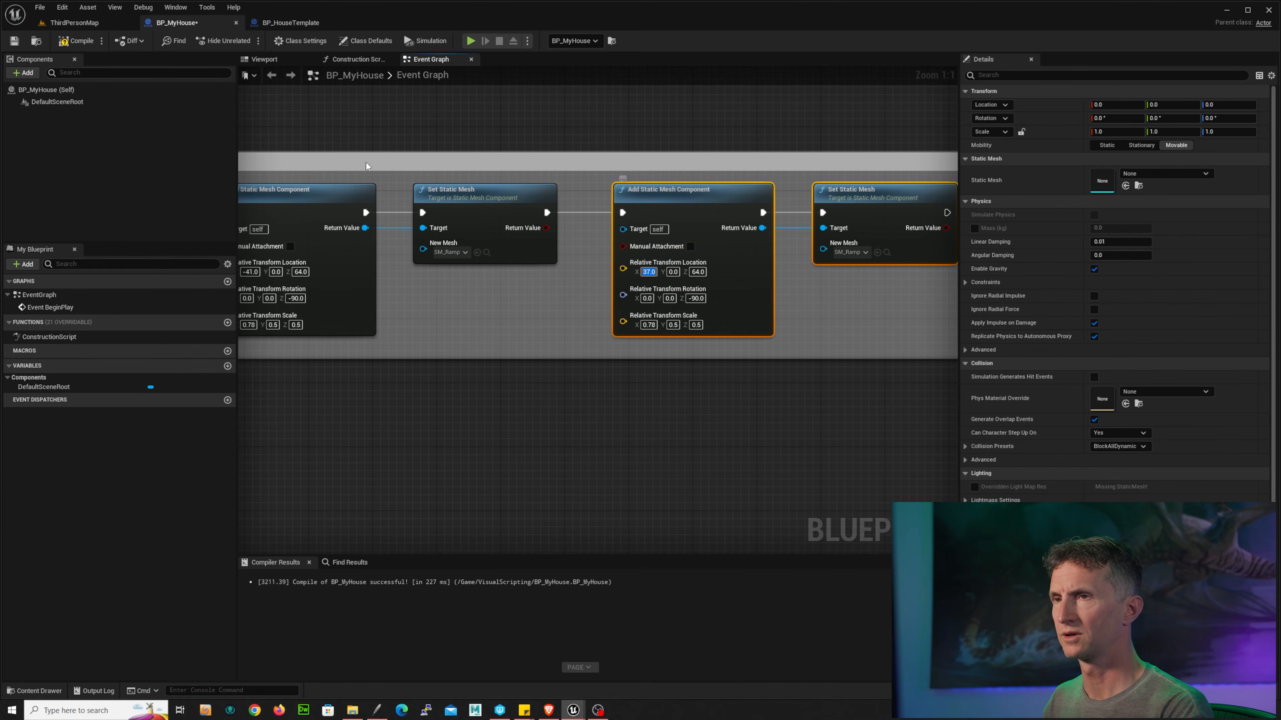
Step: Set the sixth component's relative rotation Z to -180, matching StaticMesh6
click(291, 22)
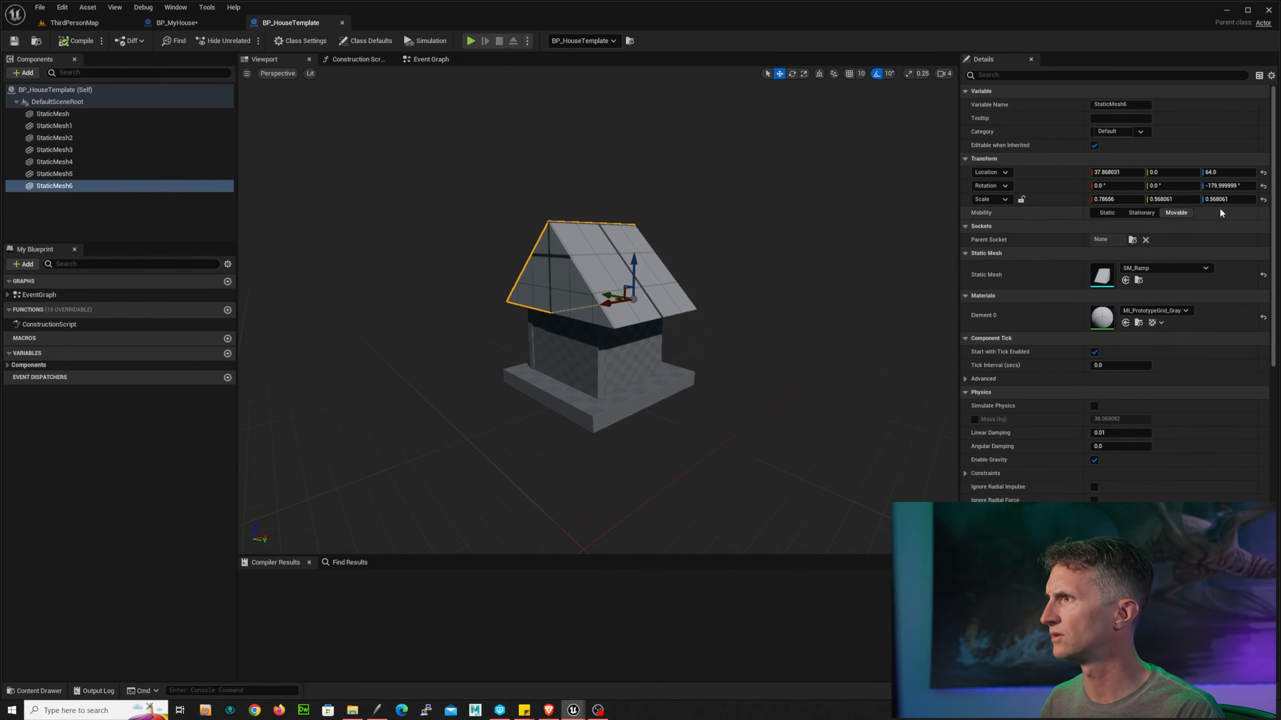
click(86, 23)
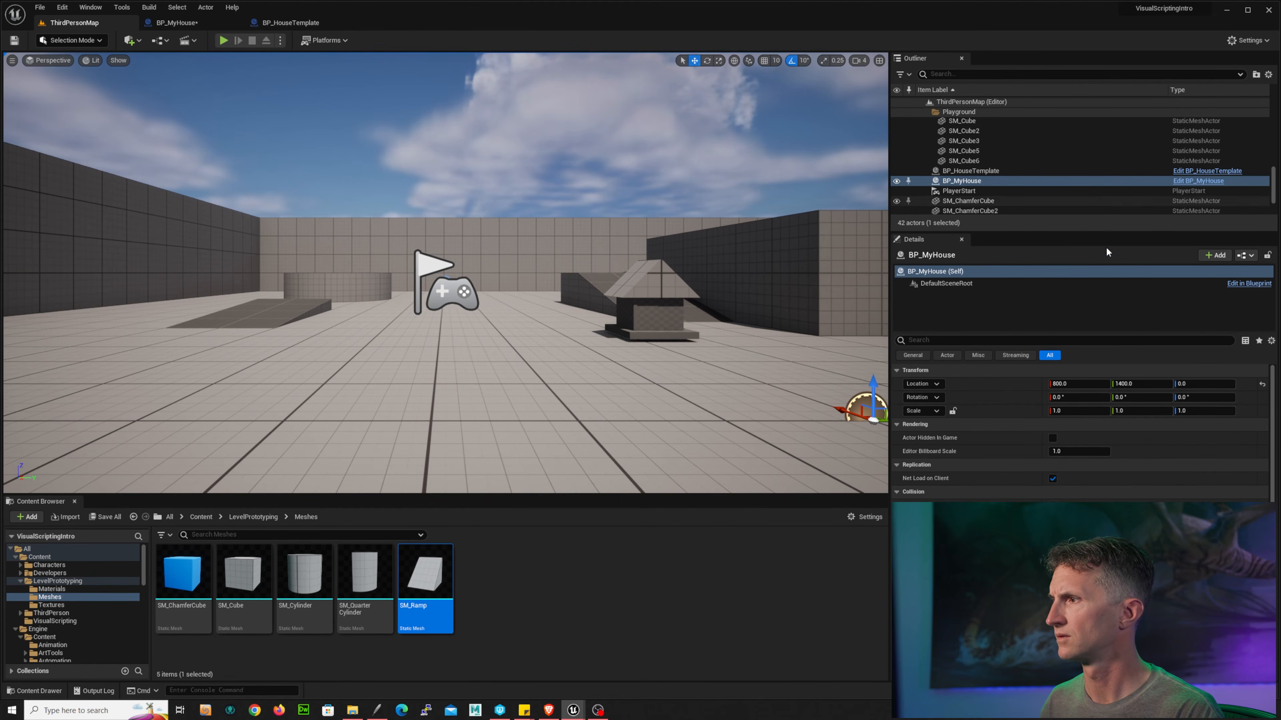
click(177, 23)
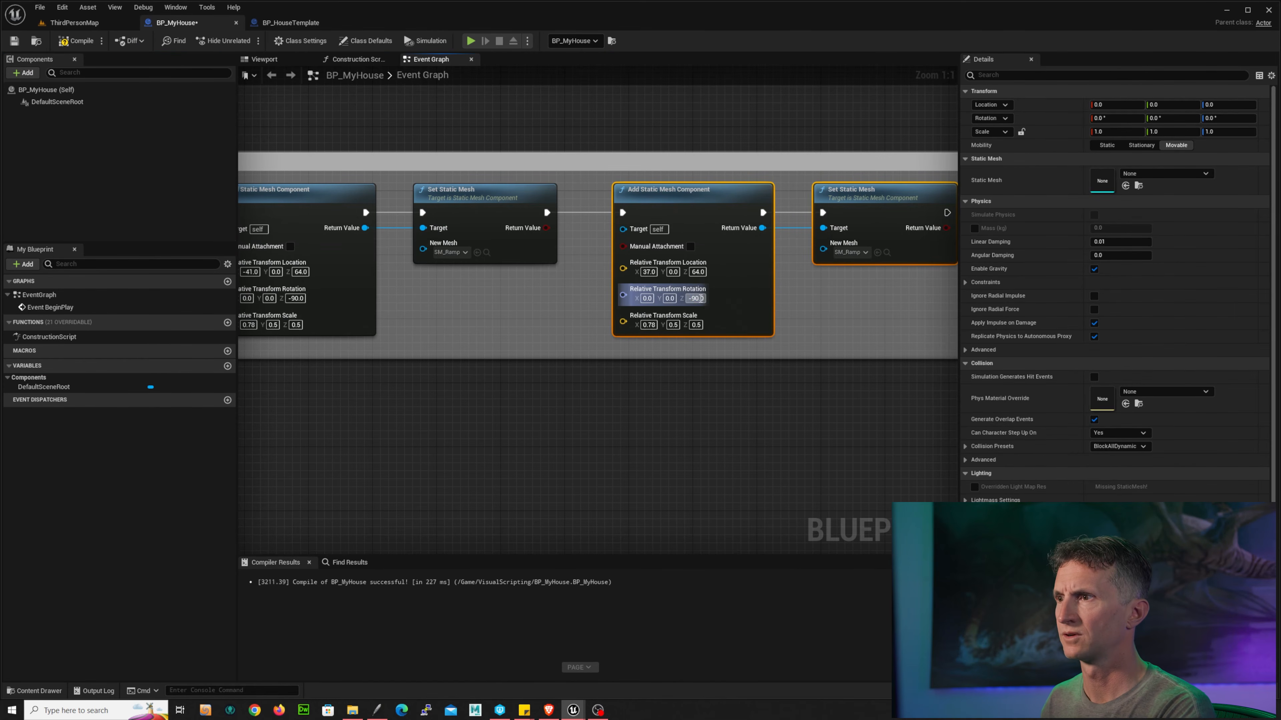
click(689, 298)
text(-180)
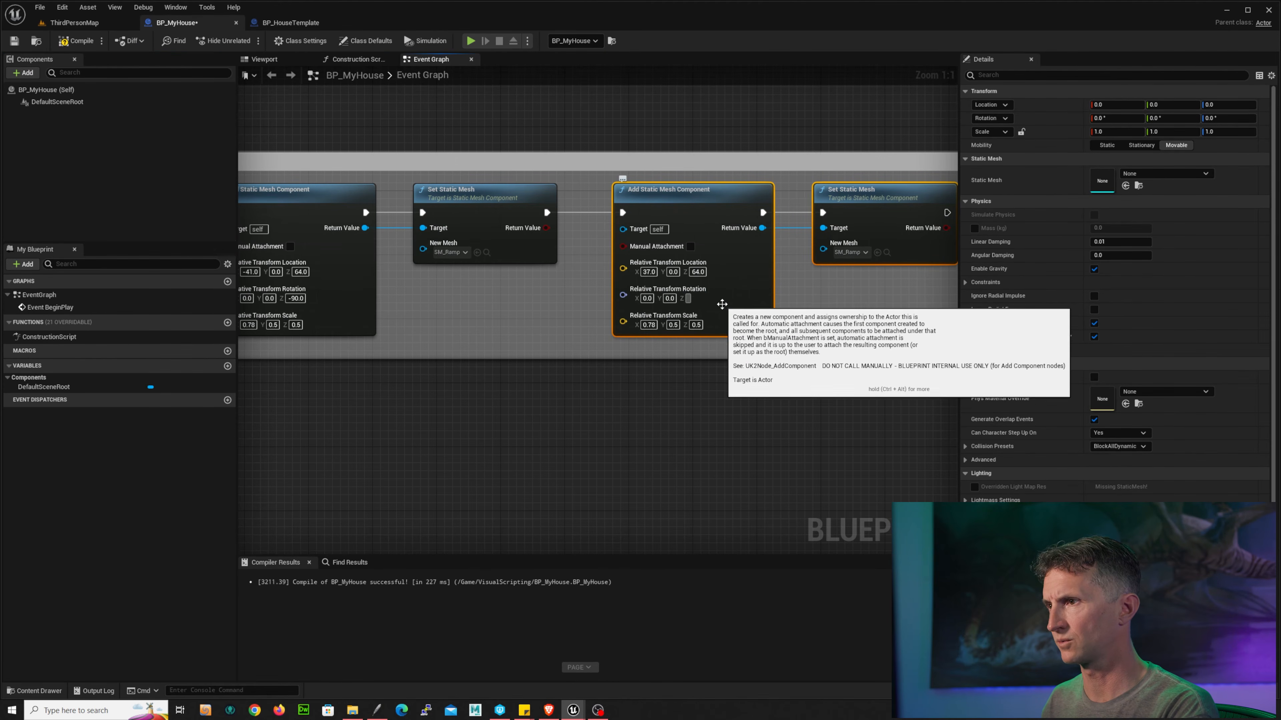
key(Return)
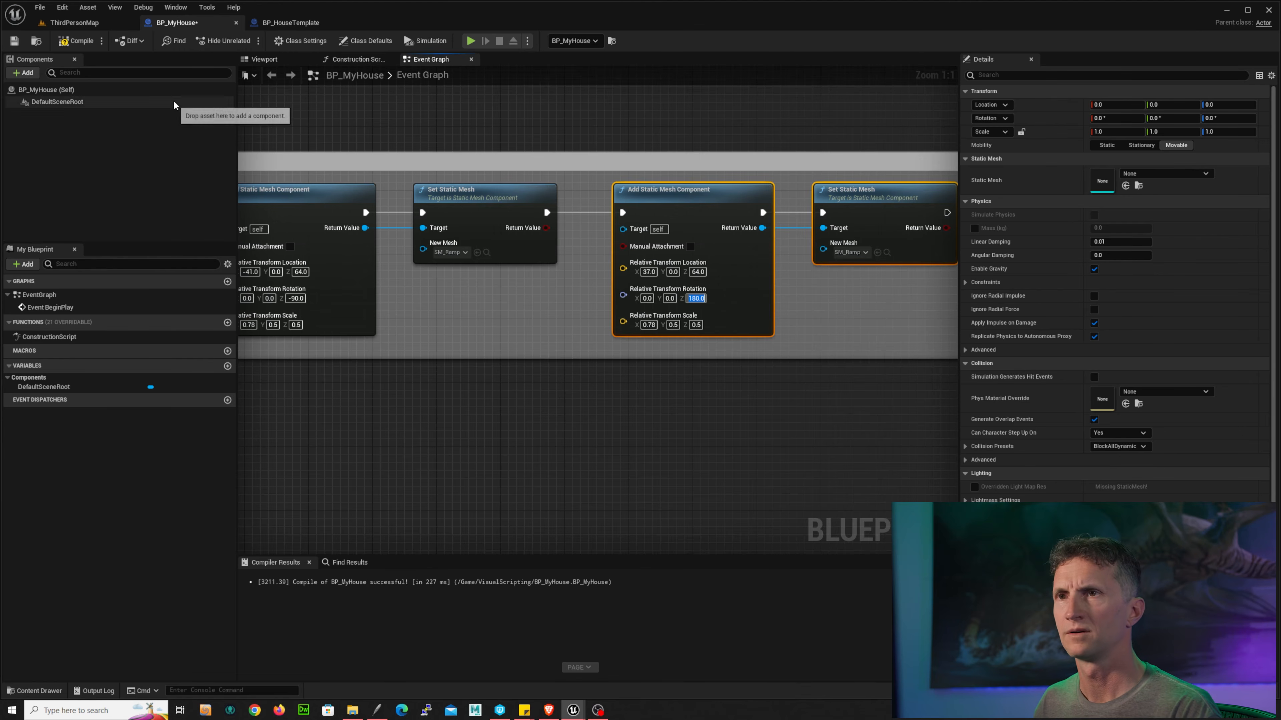
Step: Compile and save the blueprint, then play the level to check the second roof half
click(74, 41)
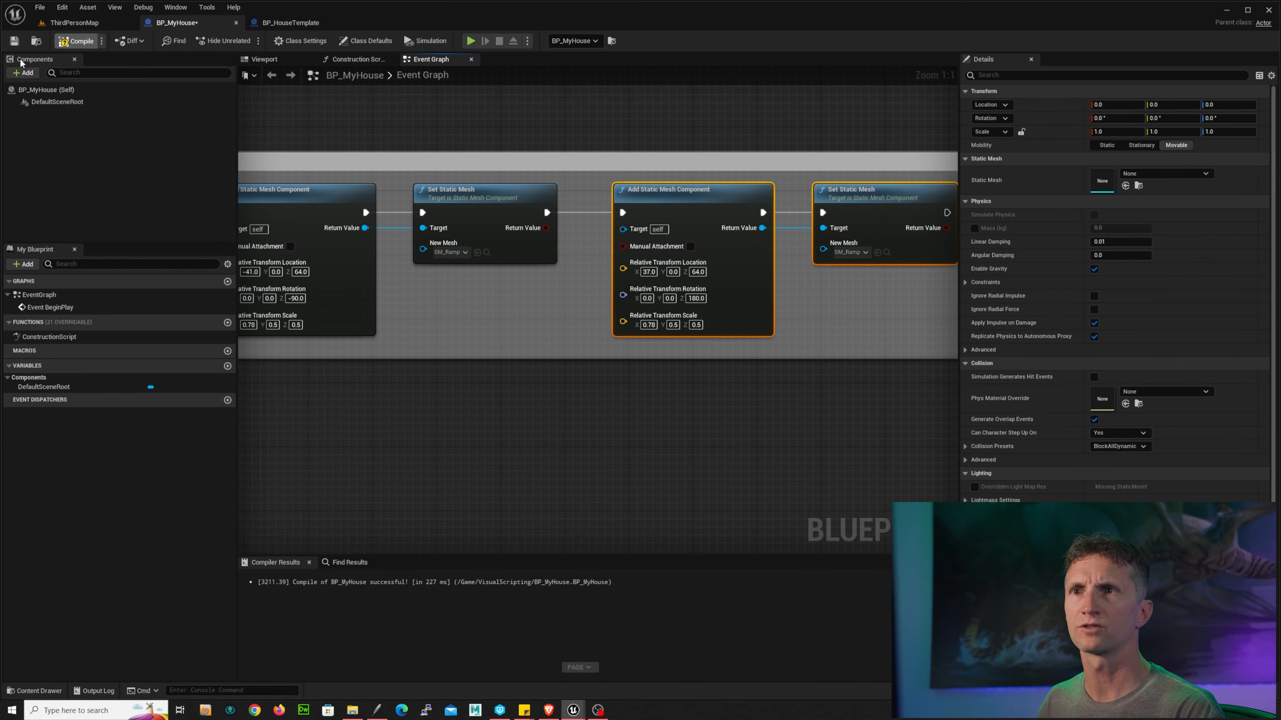
click(14, 41)
click(74, 22)
click(224, 40)
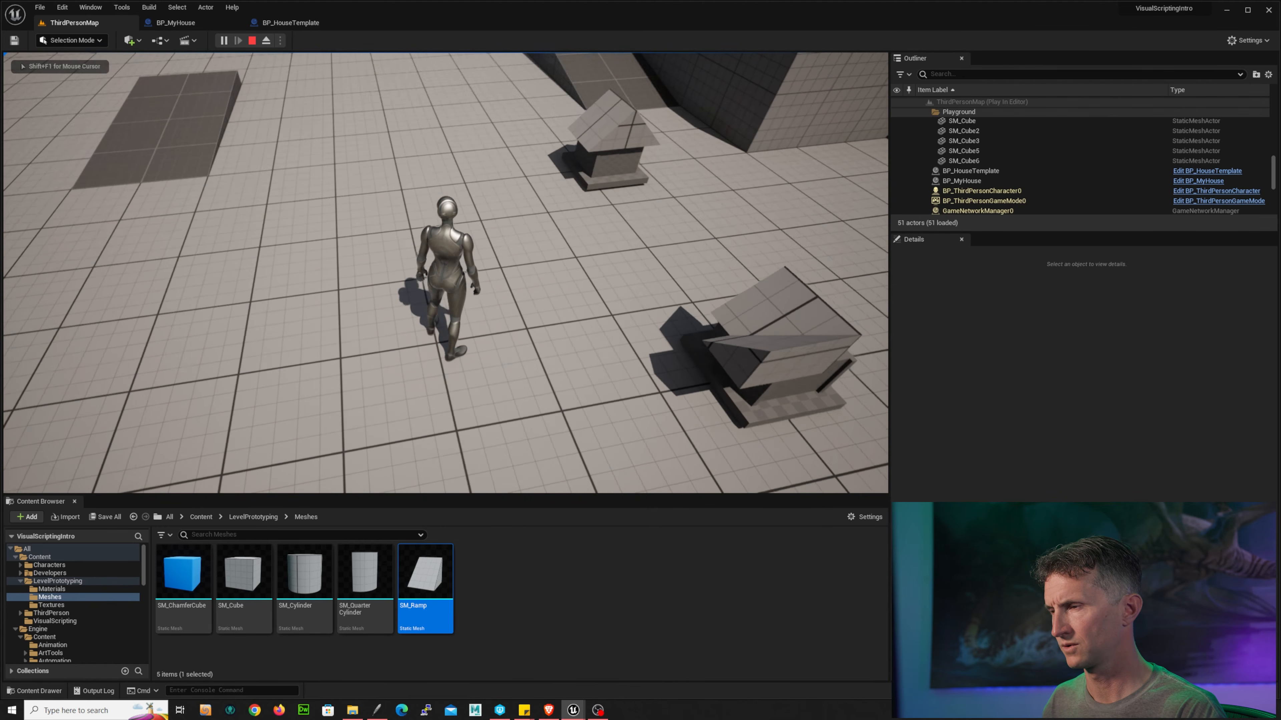
key(Escape)
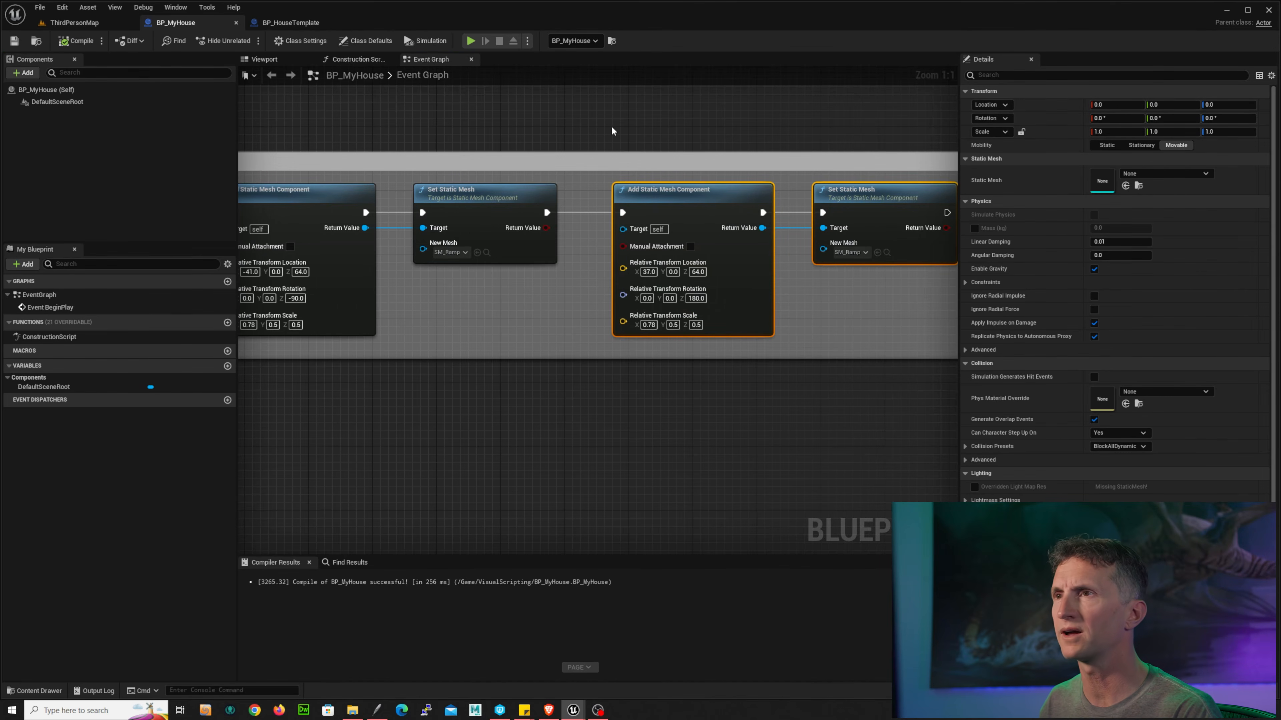
Step: Re-enter the sixth component's rotation Z as -180 after comparing with StaticMesh6 in the template
click(297, 23)
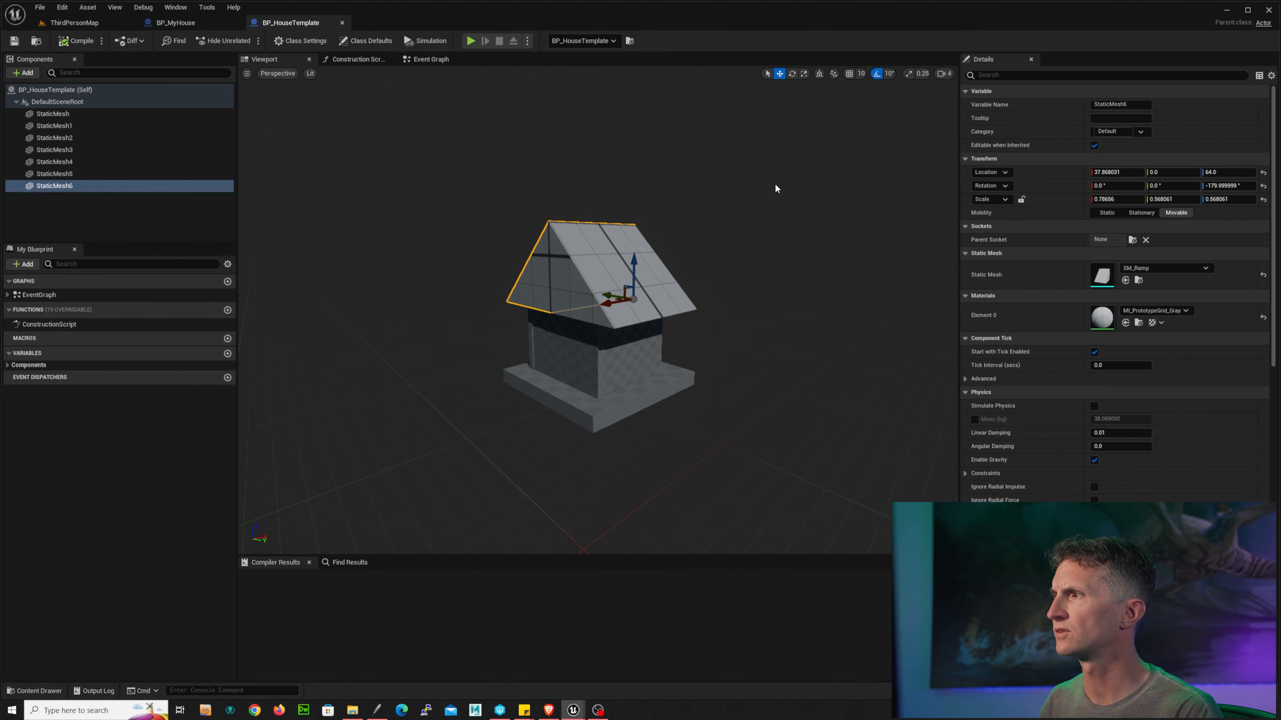
click(176, 23)
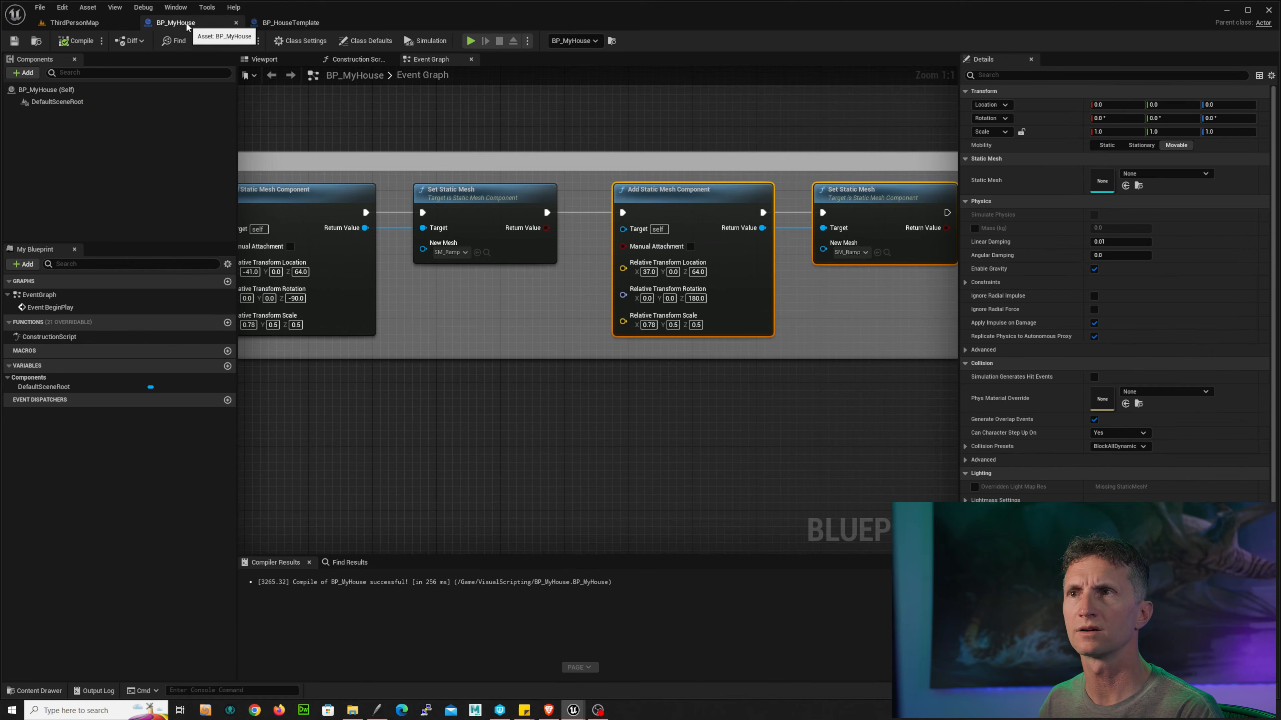
click(689, 300)
text(-)
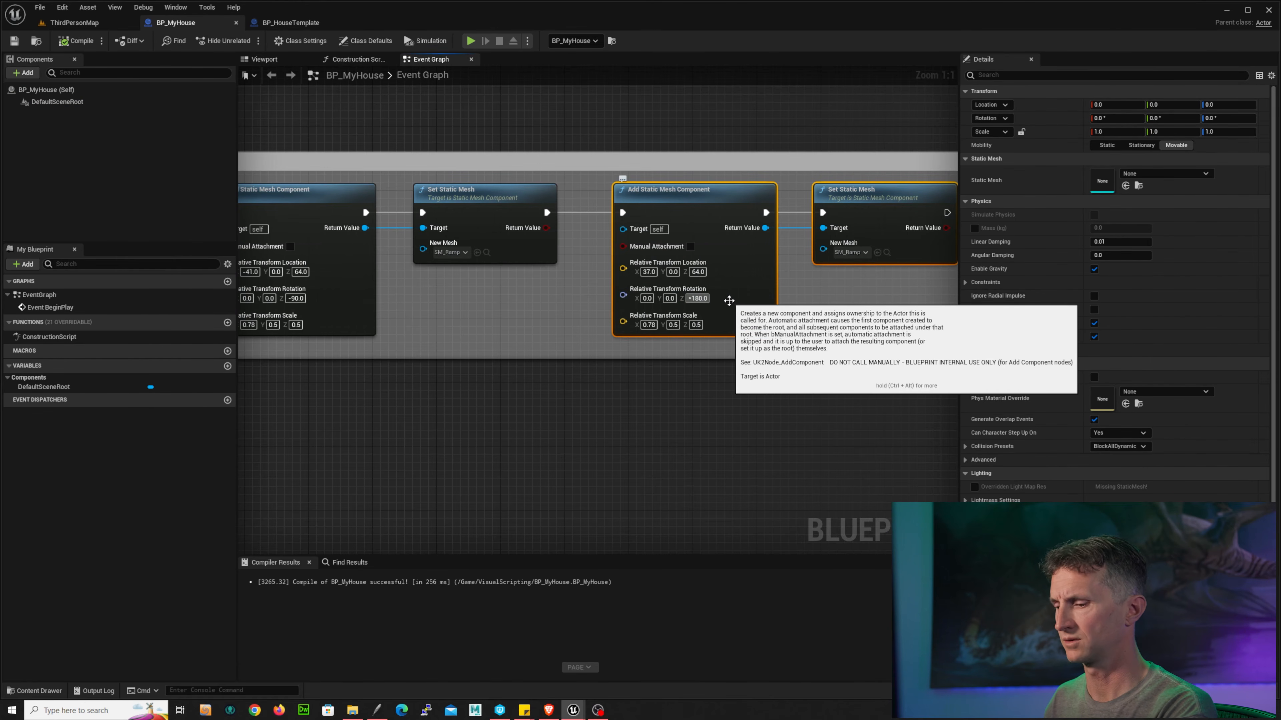
key(Return)
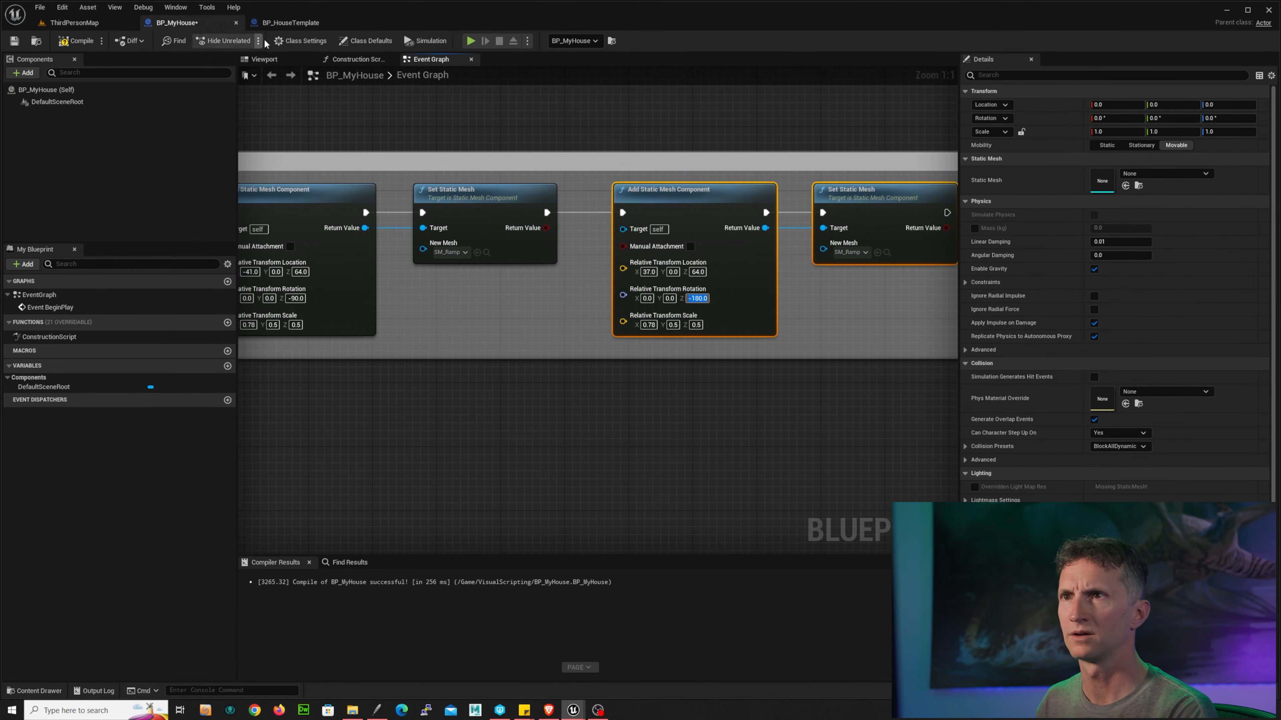
click(292, 26)
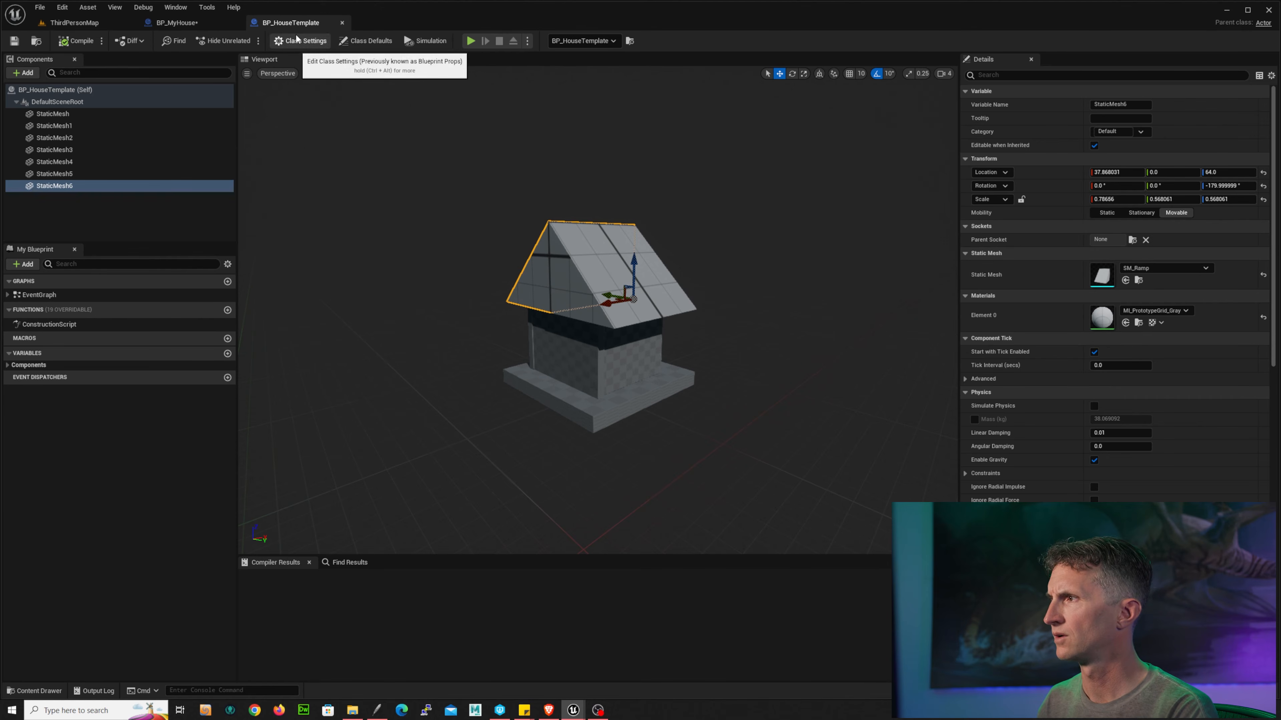
Step: Compare the template's StaticMesh5 transform with the fifth component's node in the Roof section of BP_MyHouse
click(216, 25)
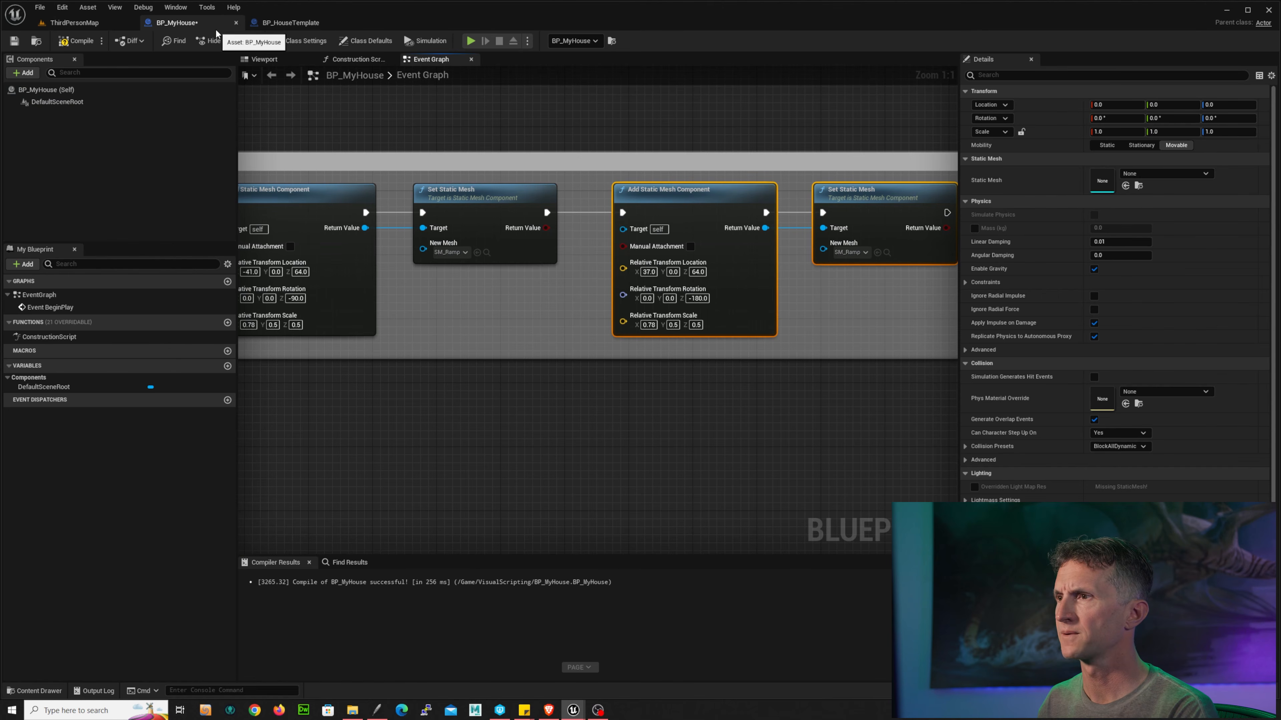
click(295, 23)
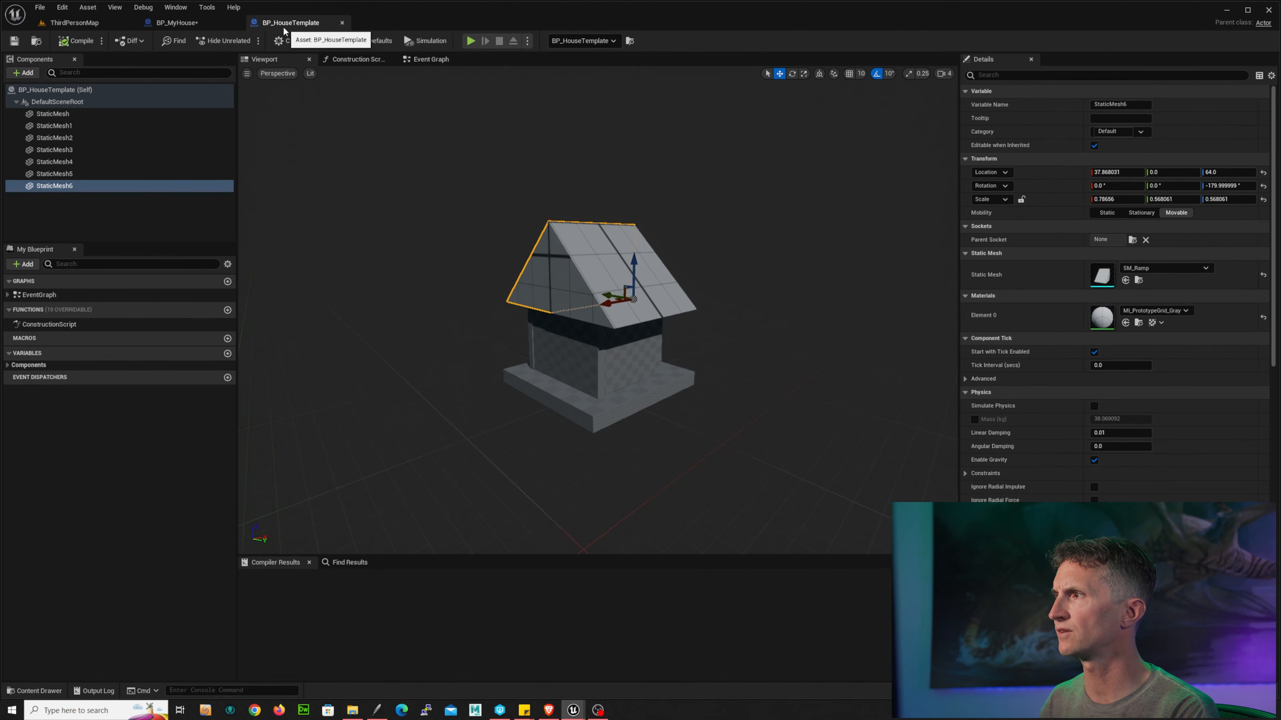
click(217, 24)
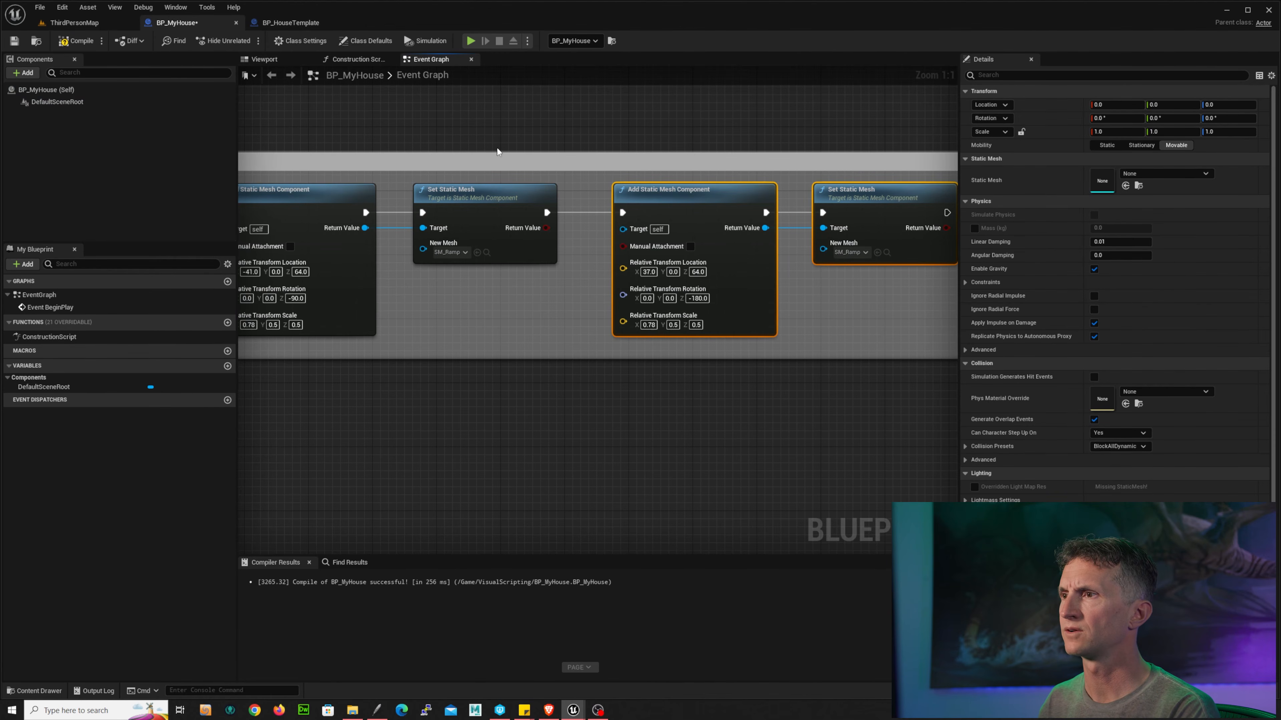
right_drag(498, 151, 689, 123)
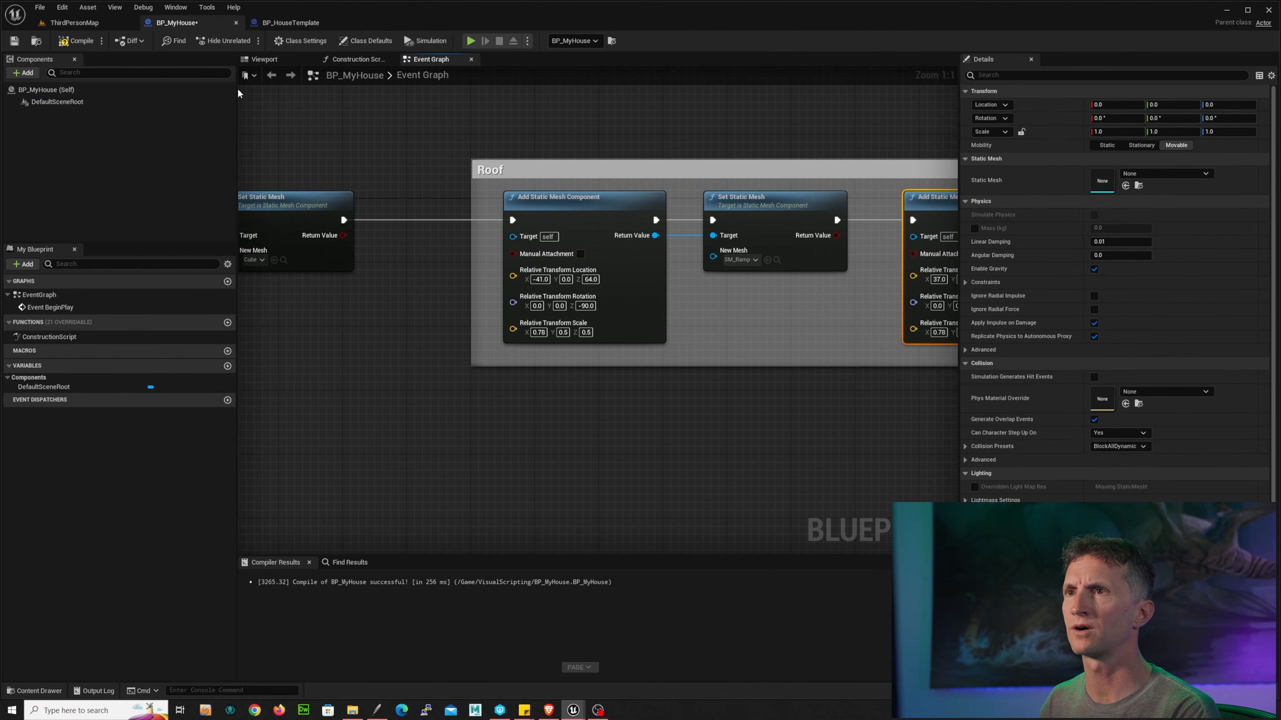
click(75, 23)
click(290, 22)
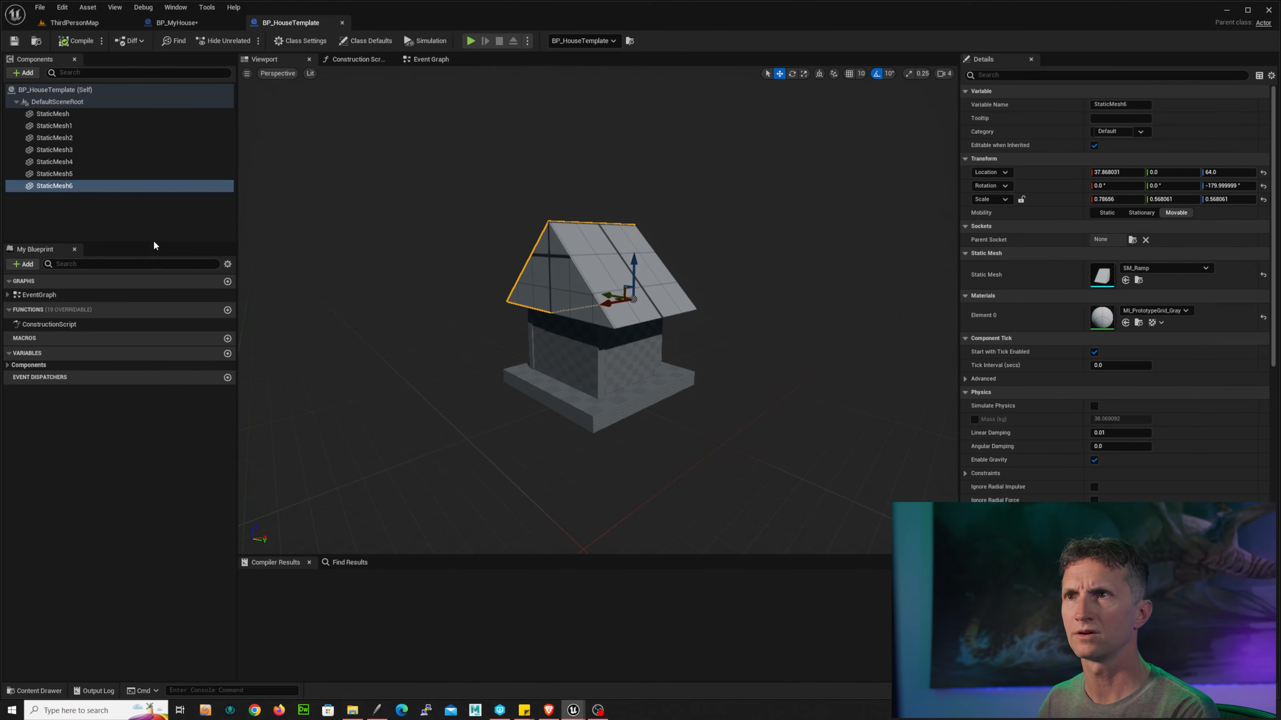
click(111, 173)
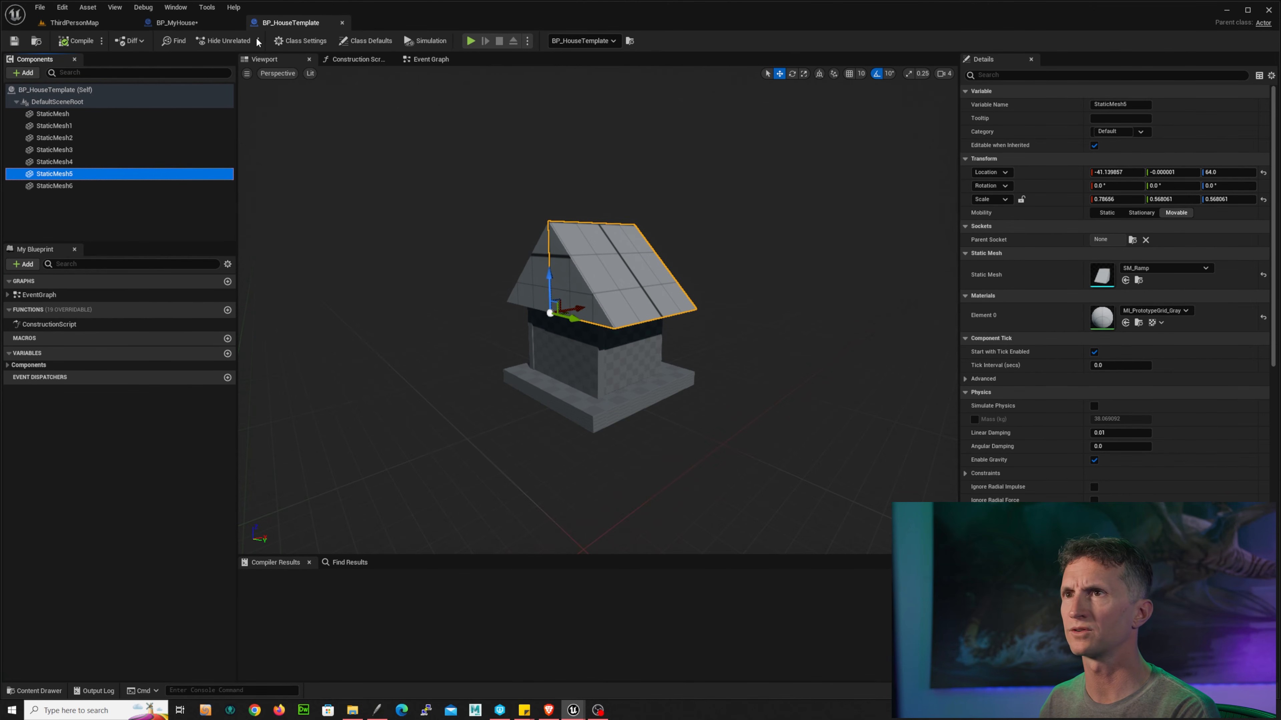
click(177, 23)
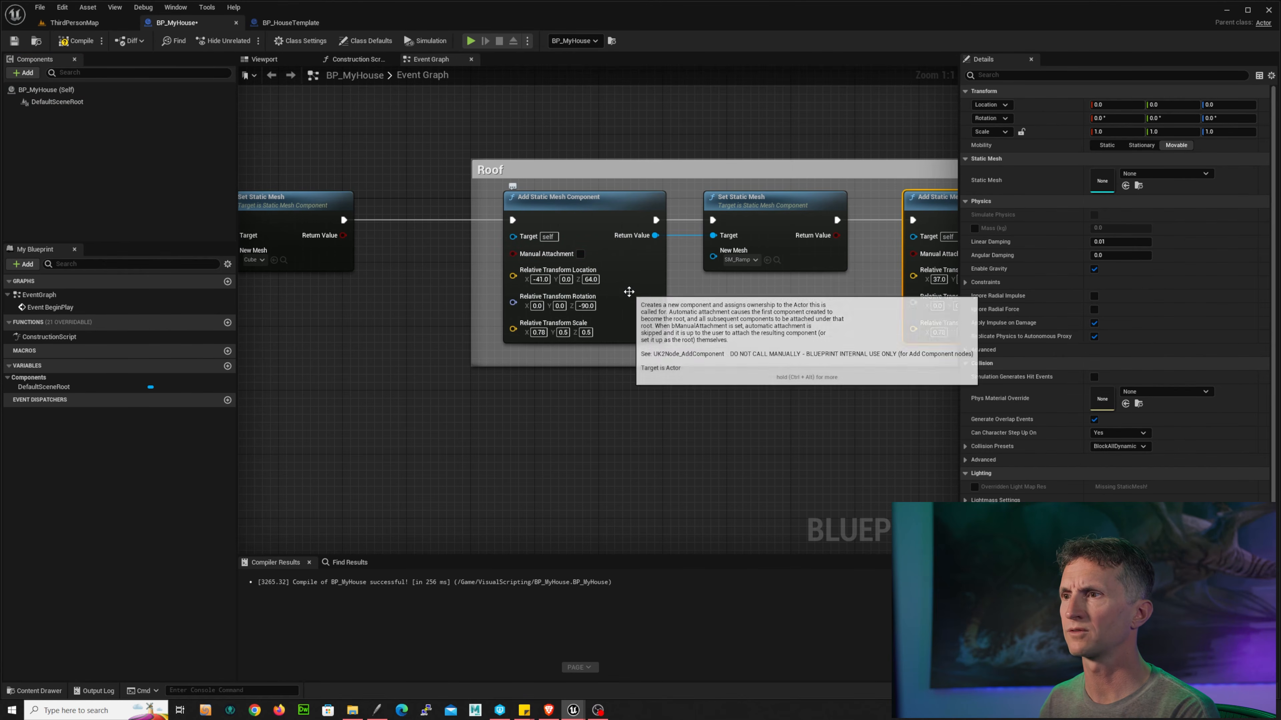
click(291, 23)
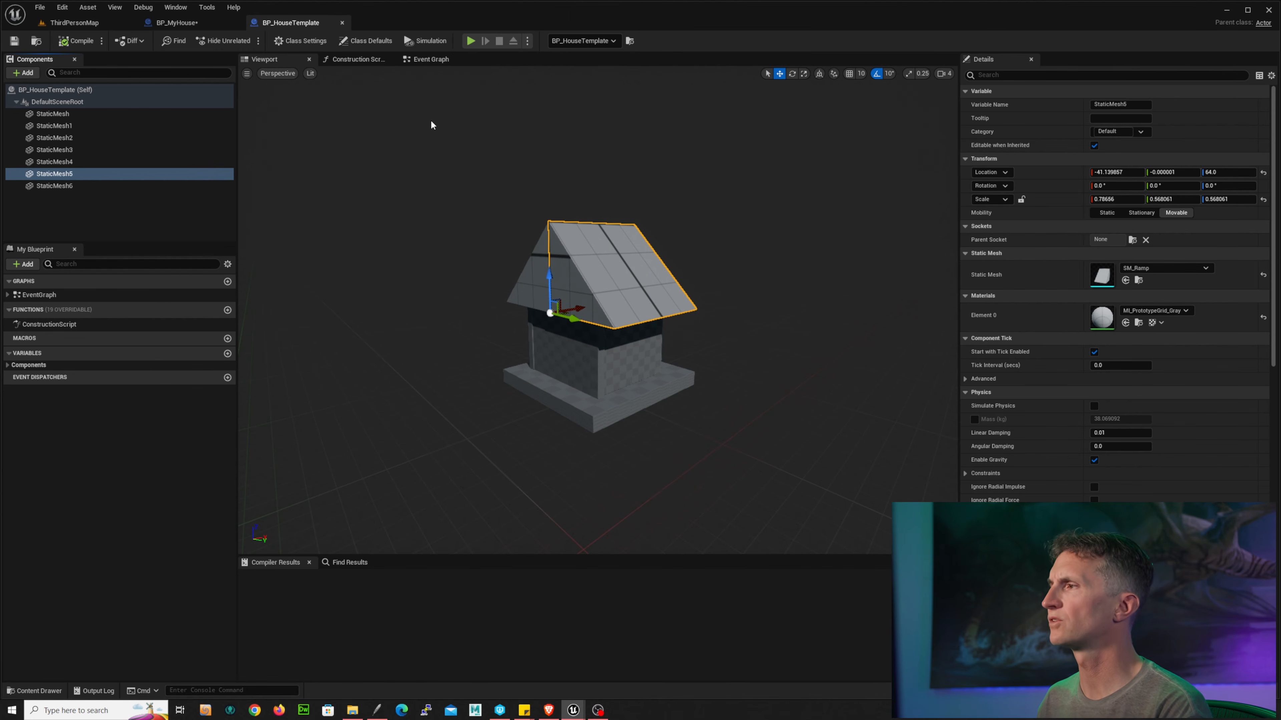
click(176, 23)
Step: Set the fifth component's relative rotation Z to 0, matching the template's StaticMesh5
click(586, 306)
text(0)
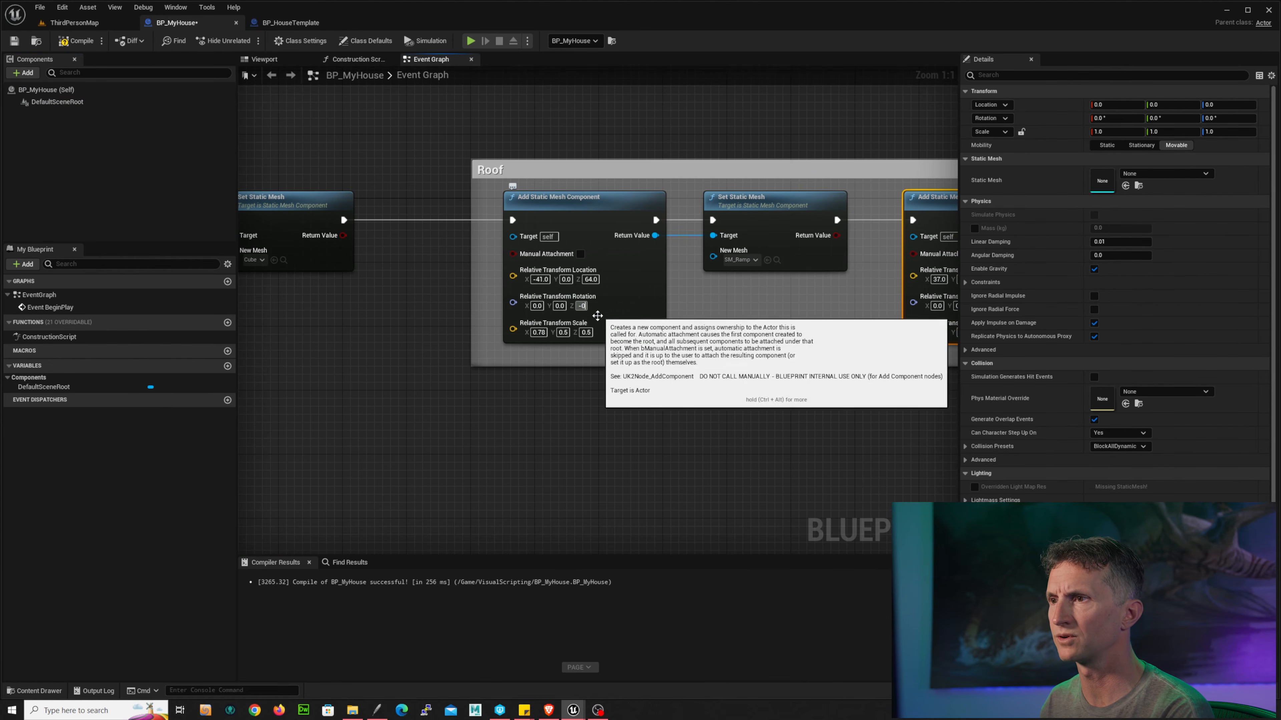
click(406, 371)
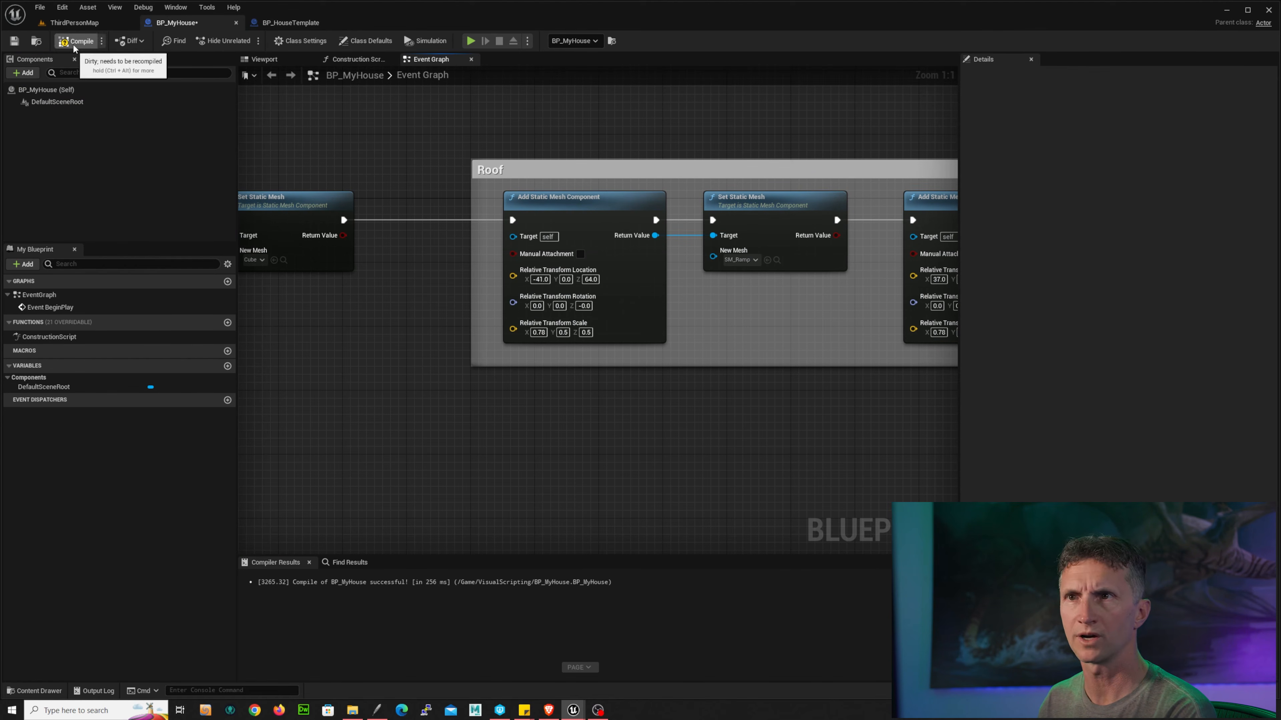
Step: Switch to the ThirdPersonMap level and play it to check the roof
click(74, 22)
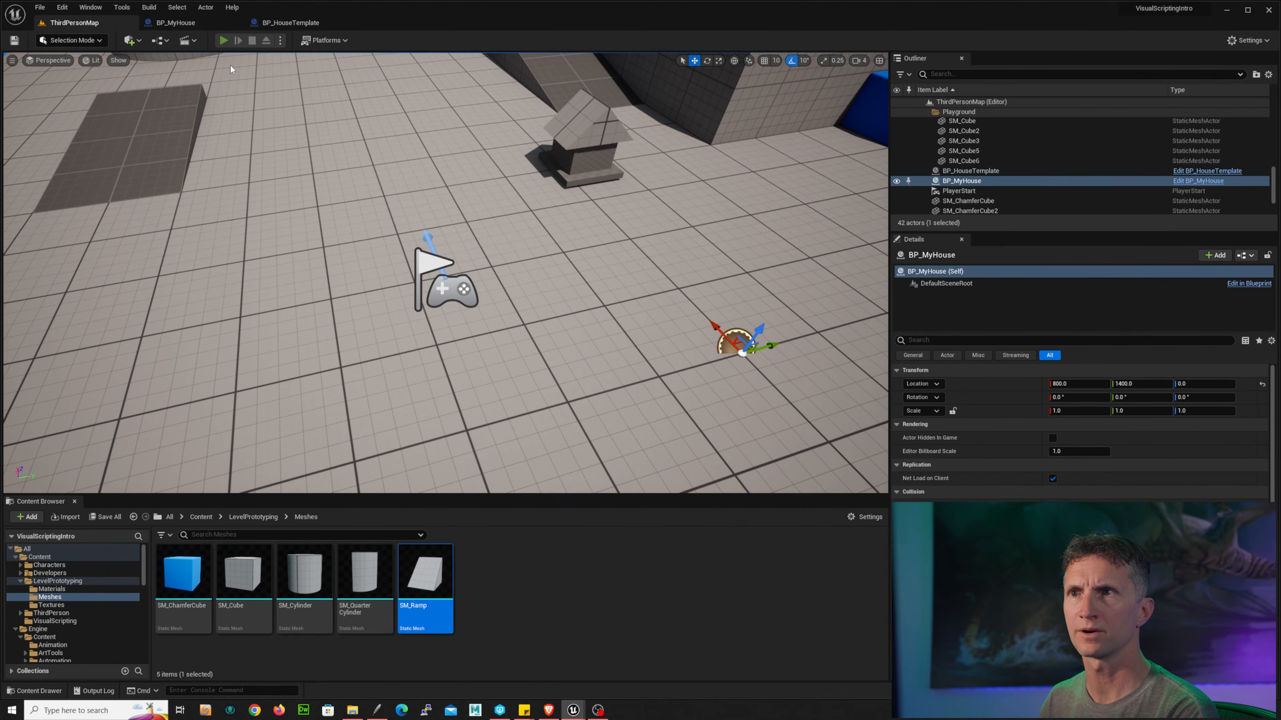
click(224, 40)
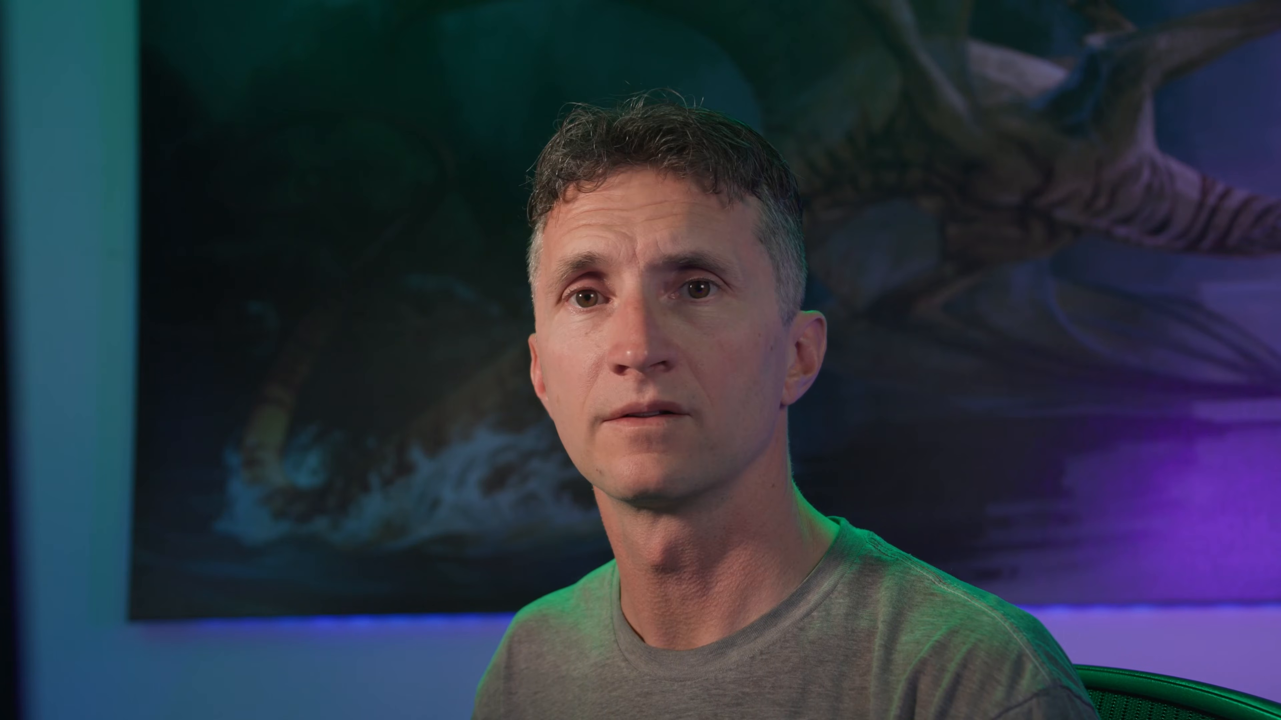